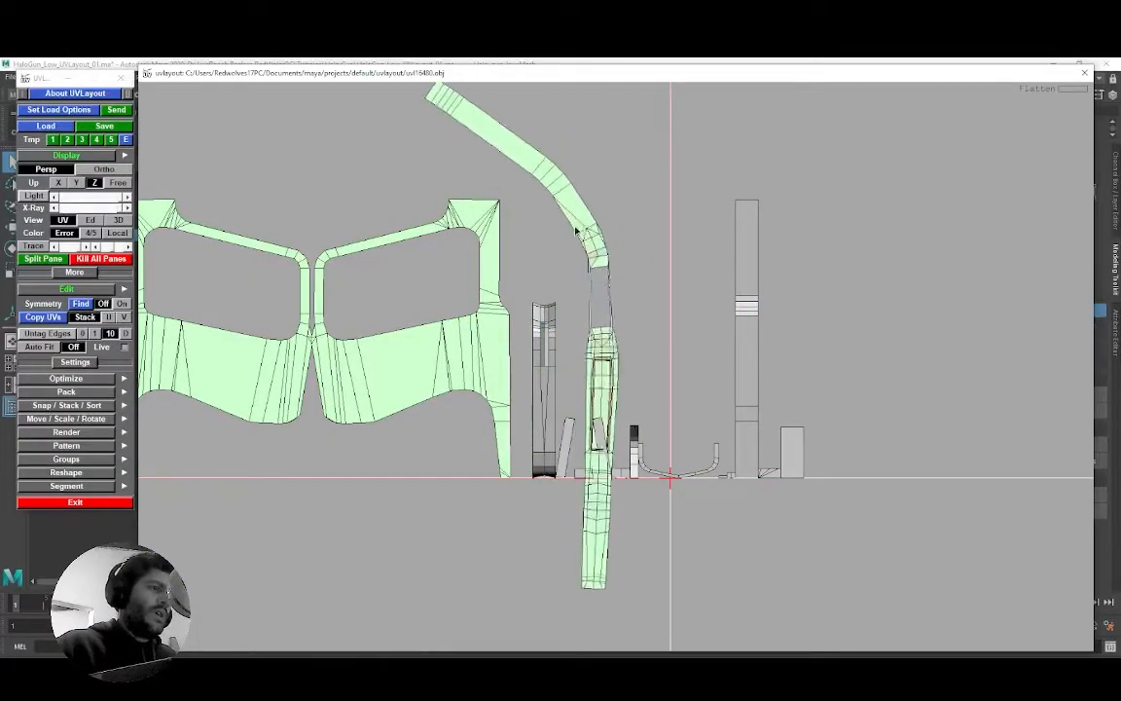
Step: Examine the gun frame's flattened UV shells and check the numbered checker texture on the 3D model
scroll(578, 333, down, 3)
middle_drag(556, 250, 255, 295)
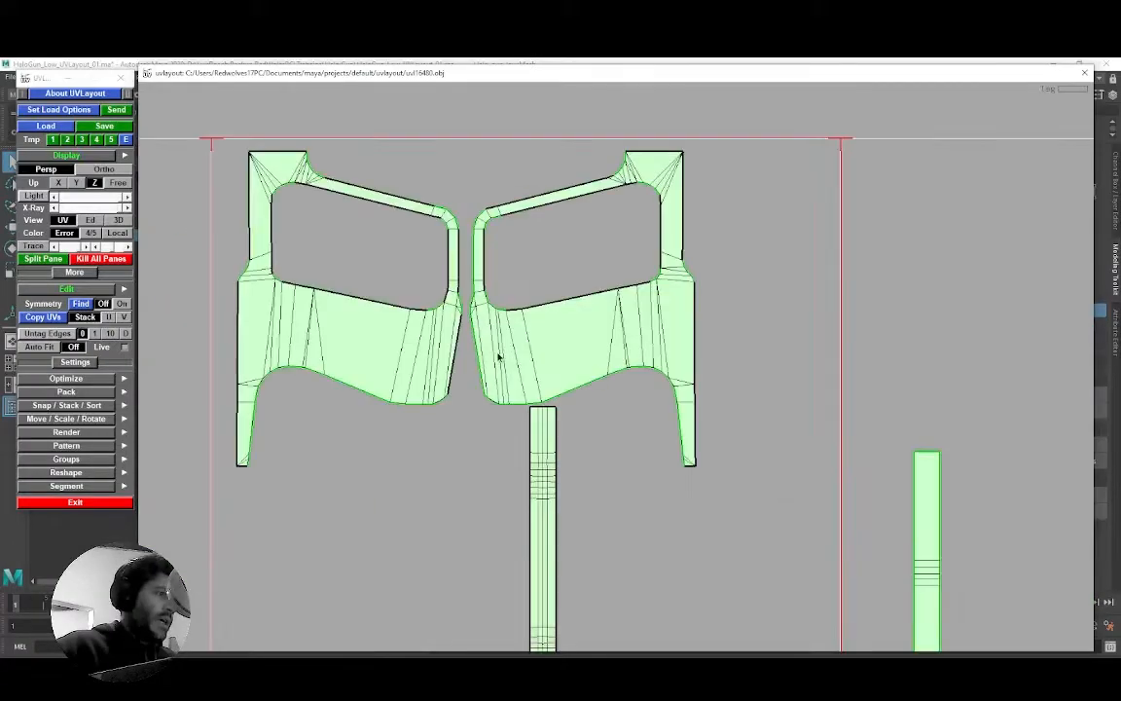
scroll(495, 355, up, 3)
scroll(482, 350, down, 3)
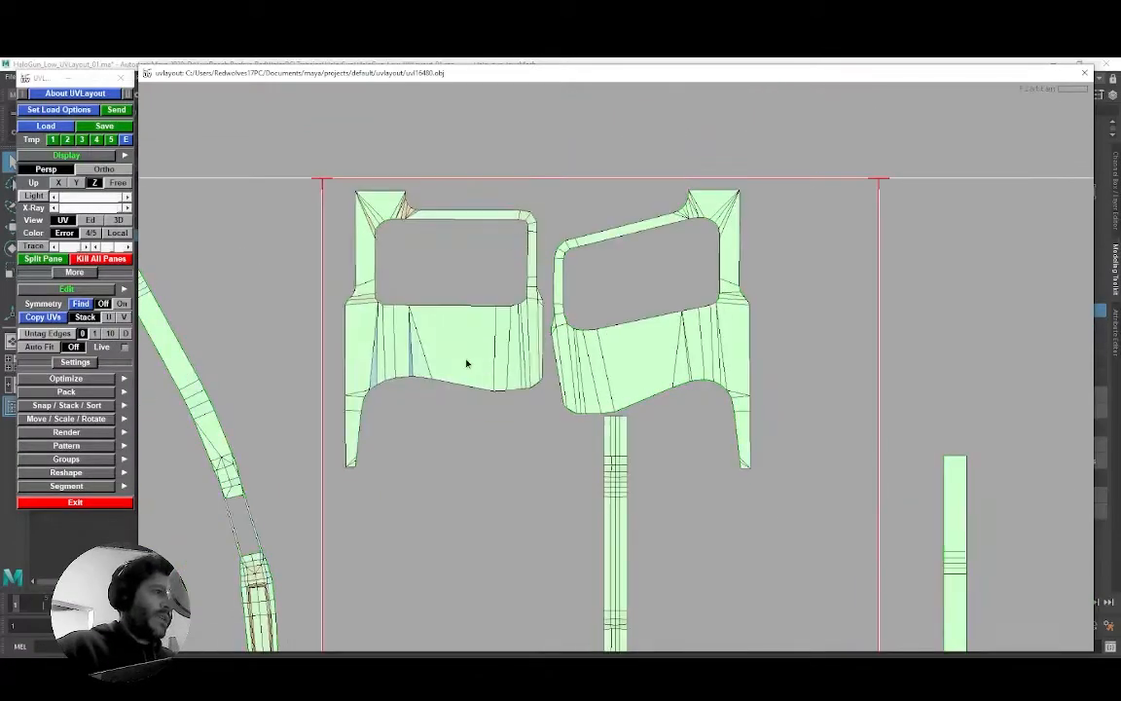
key(3)
key(t)
right_drag(726, 355, 538, 336)
key(t)
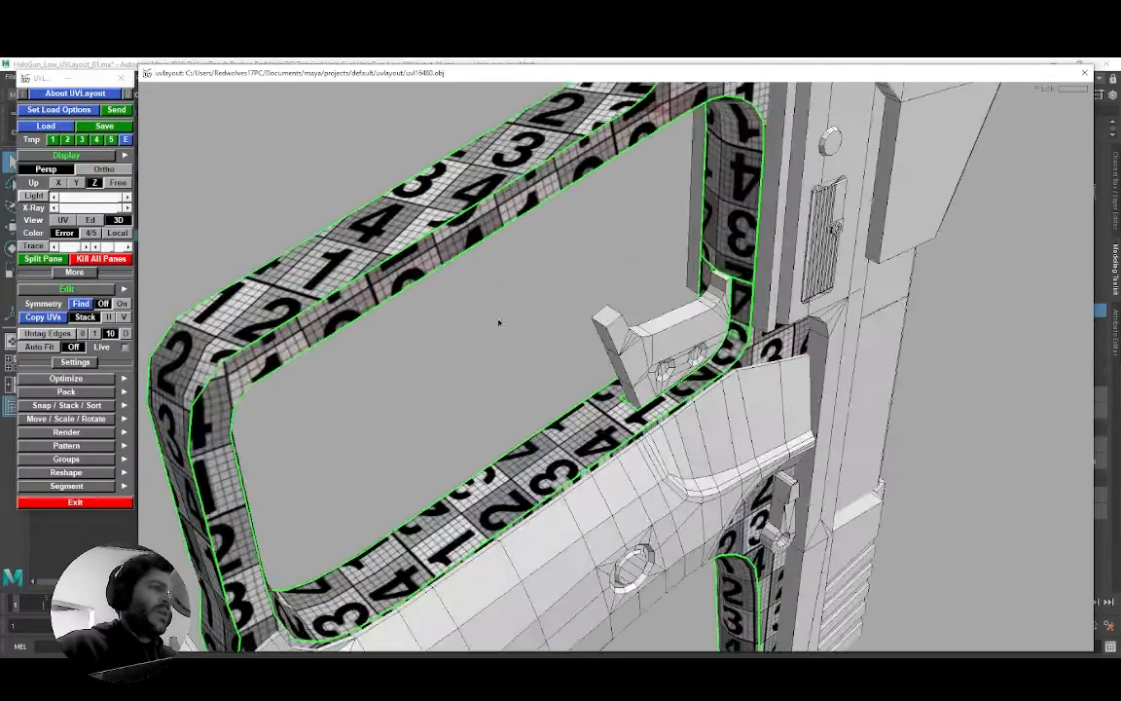
drag(538, 336, 491, 308)
right_drag(491, 308, 556, 400)
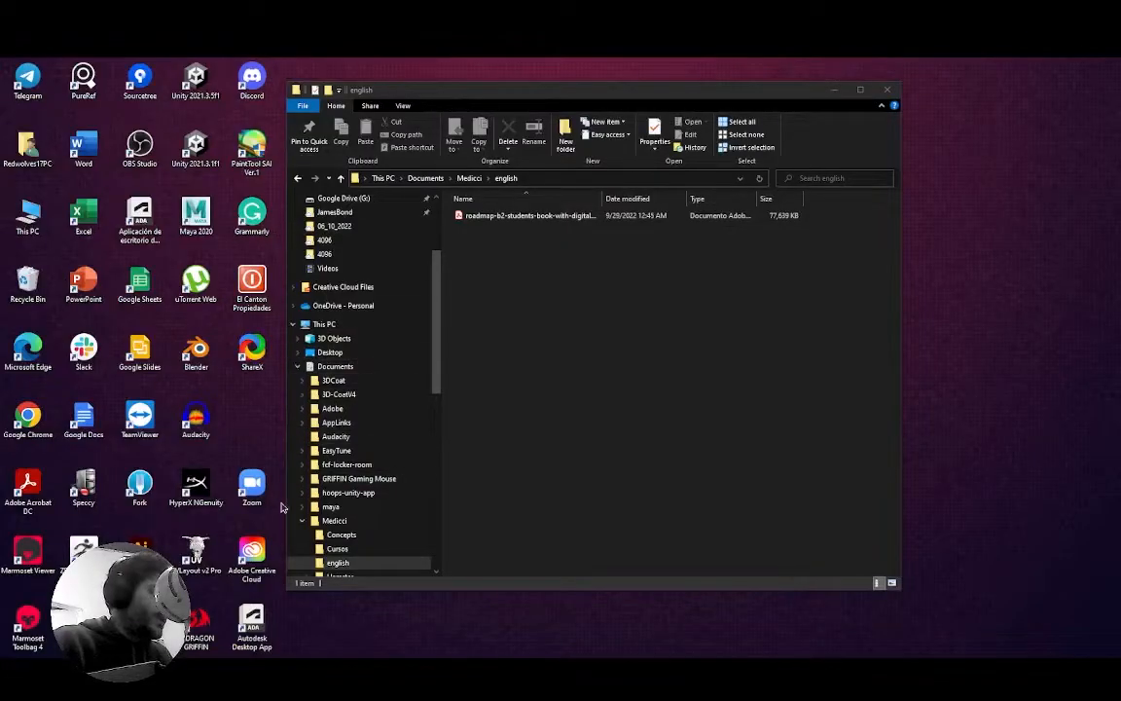
Step: Launch the standalone UVLayout program and open its program information
double_click(198, 553)
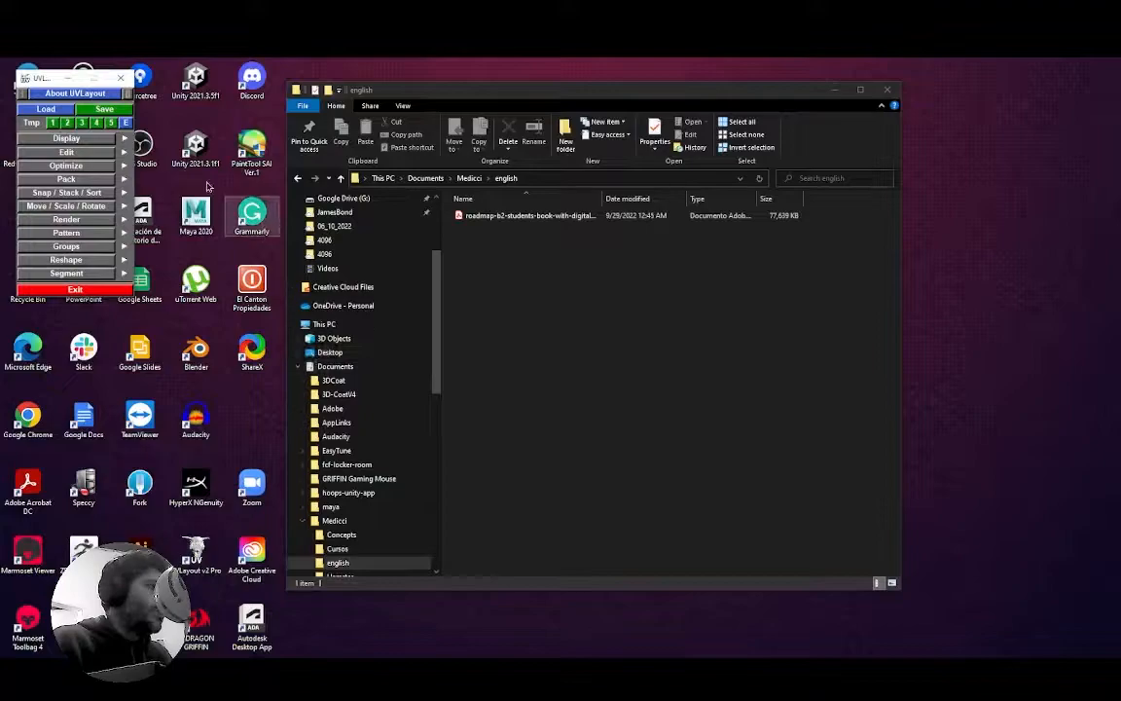
drag(43, 80, 40, 82)
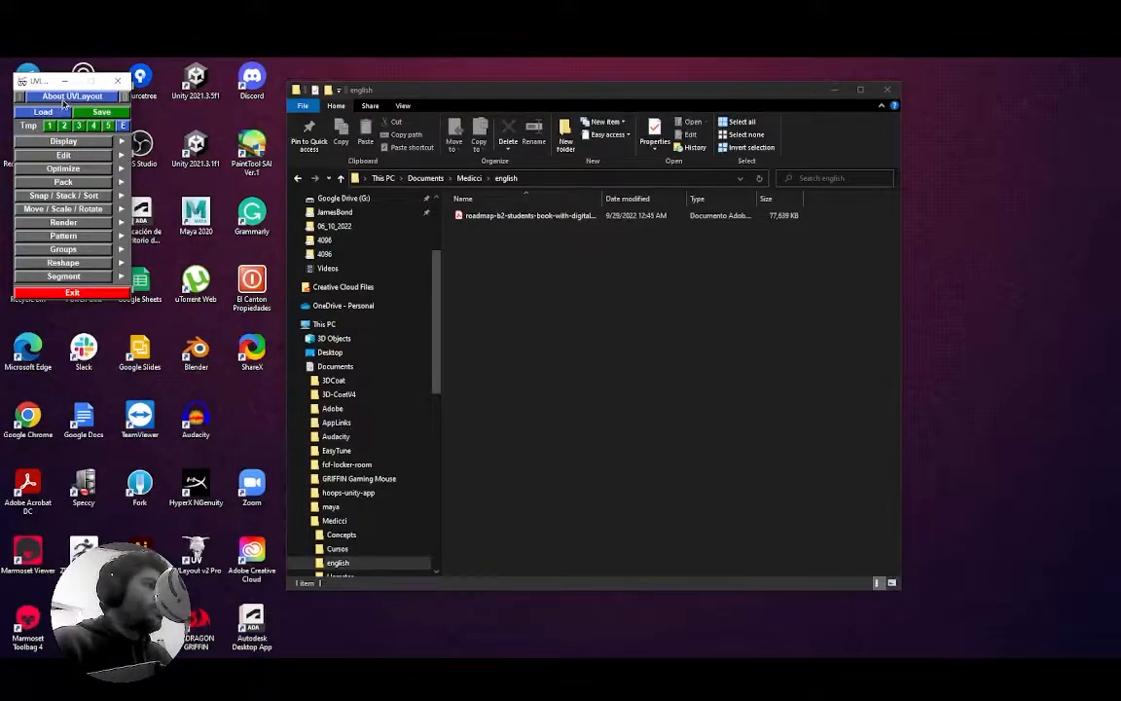
click(60, 97)
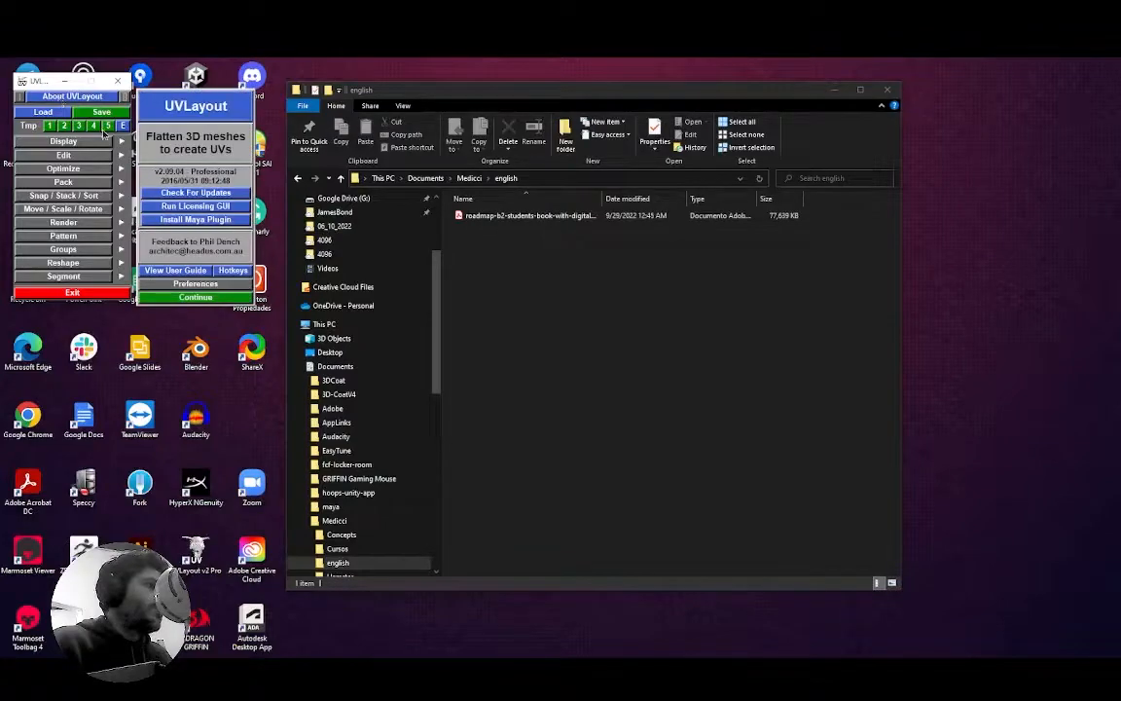
Step: Review the Maya plugin installation location, dismiss the installer without installing, and close the program information
click(196, 221)
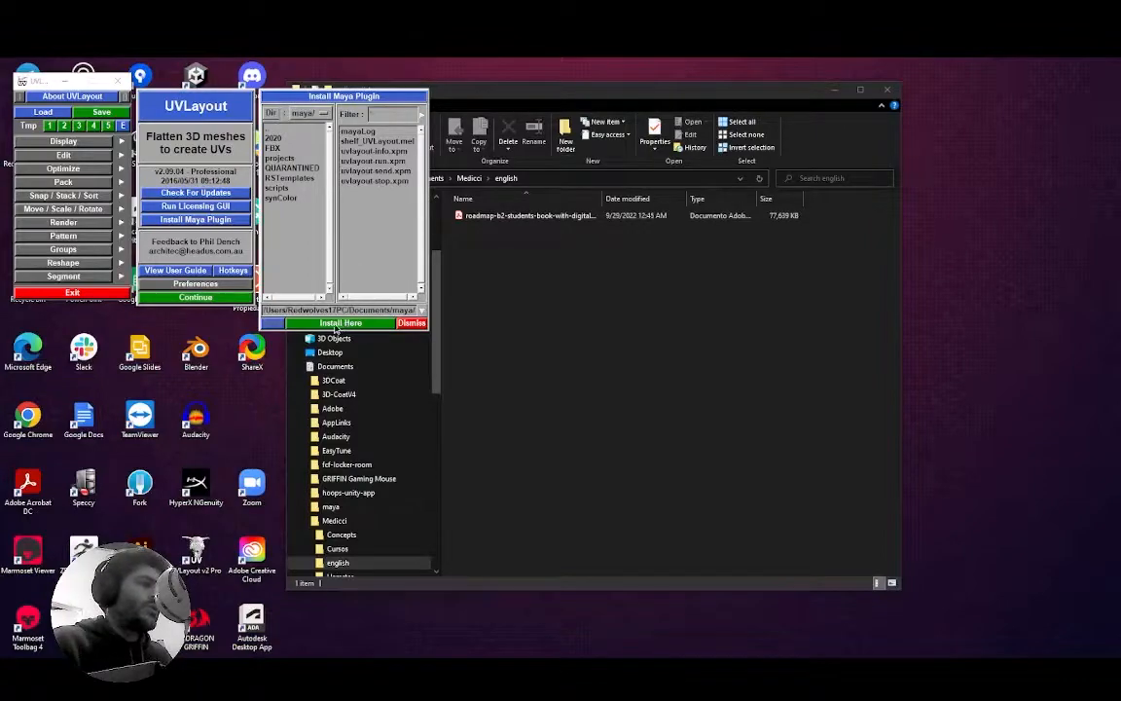
click(414, 325)
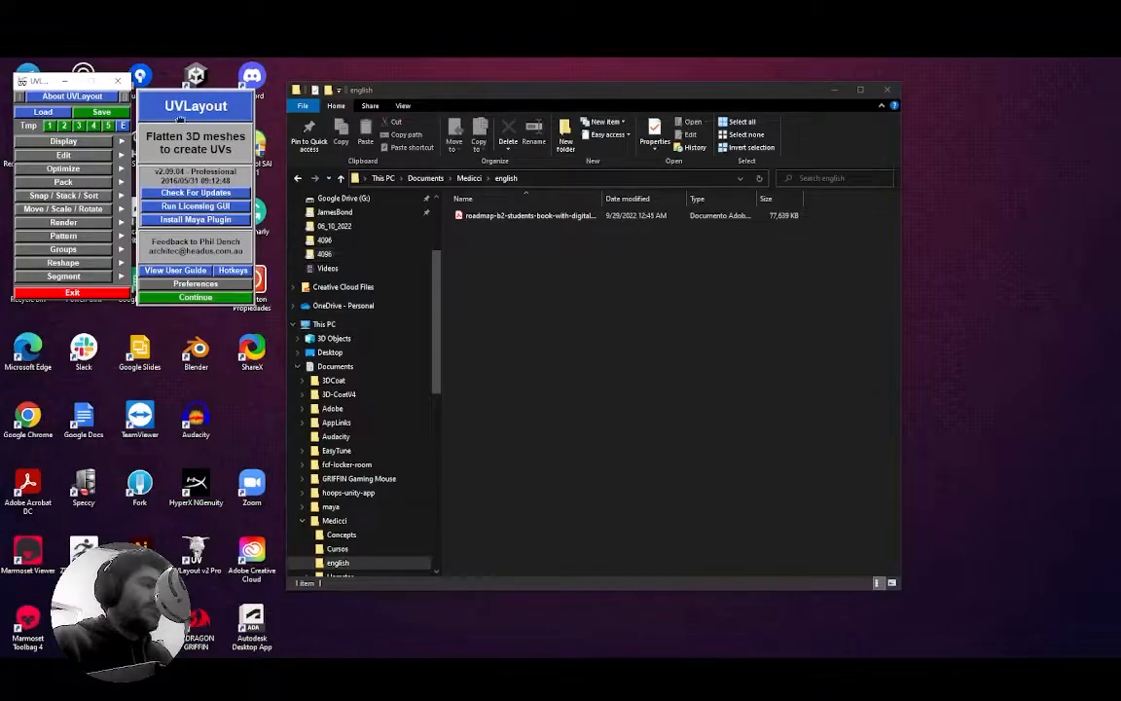
click(74, 97)
drag(40, 81, 38, 83)
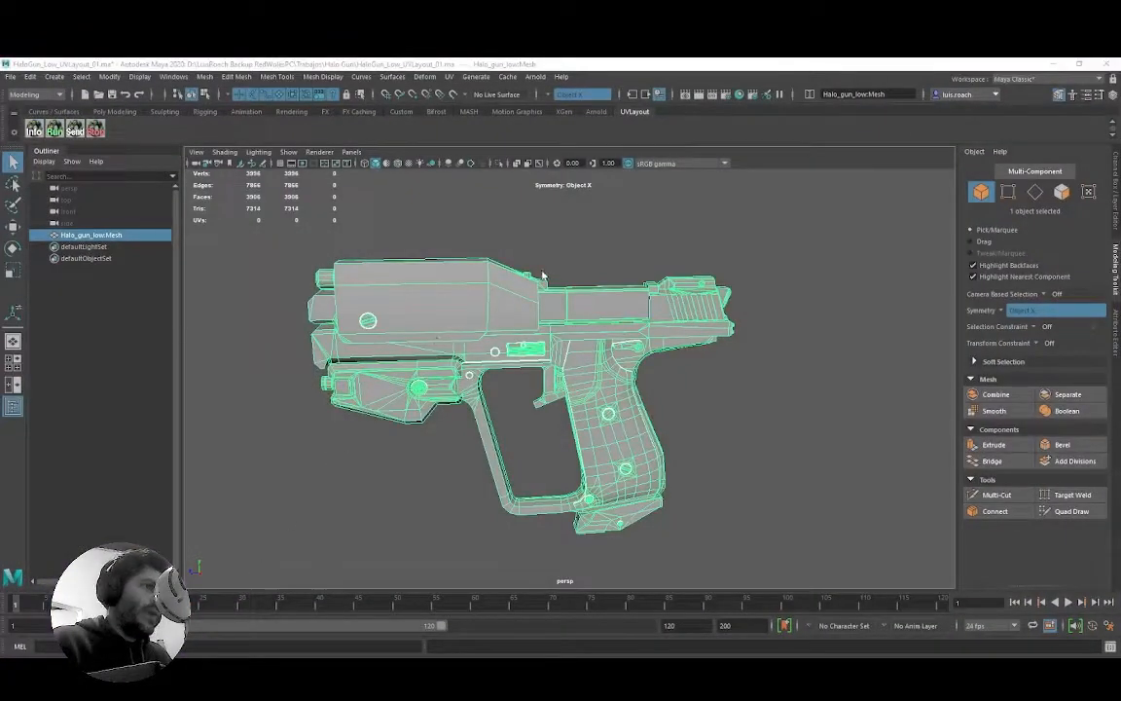
Step: Switch to Maya, open the UVLayout plugin's options window and run UVLayout from it
click(599, 115)
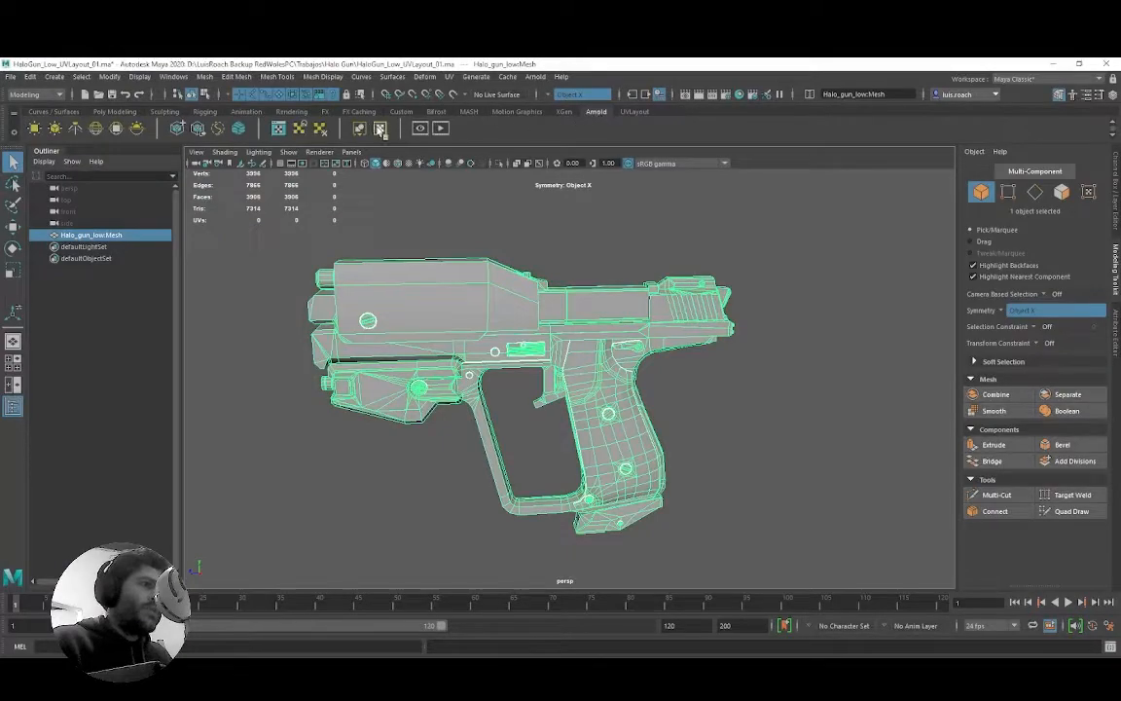
click(285, 113)
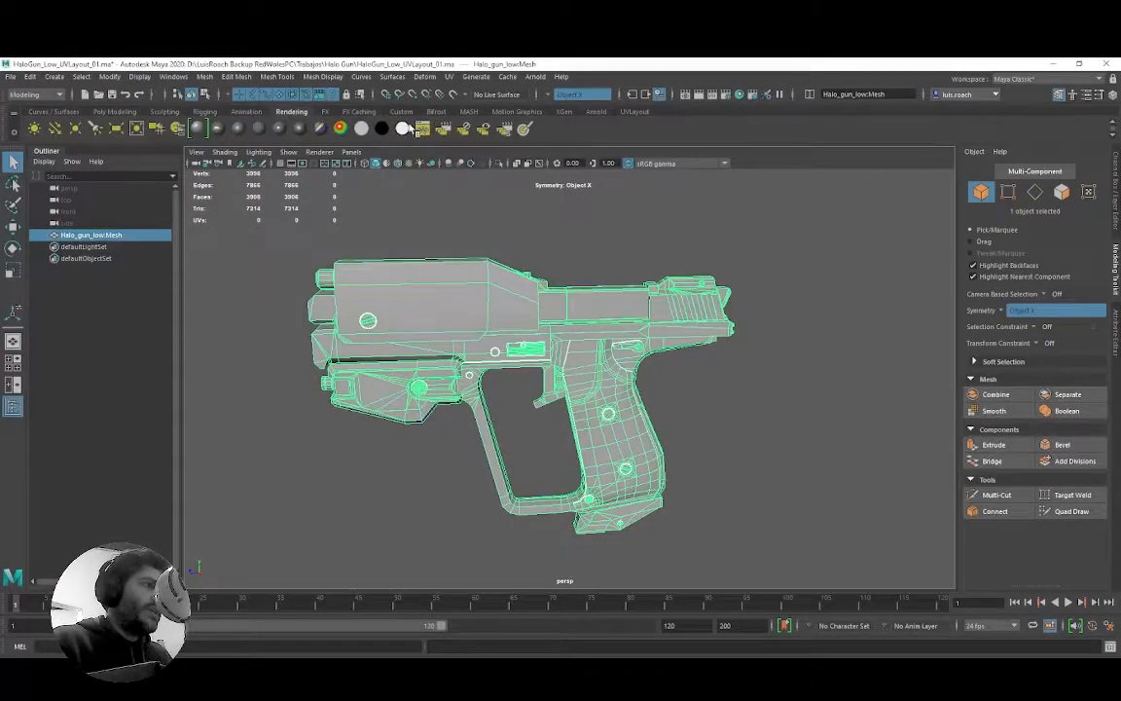
click(632, 113)
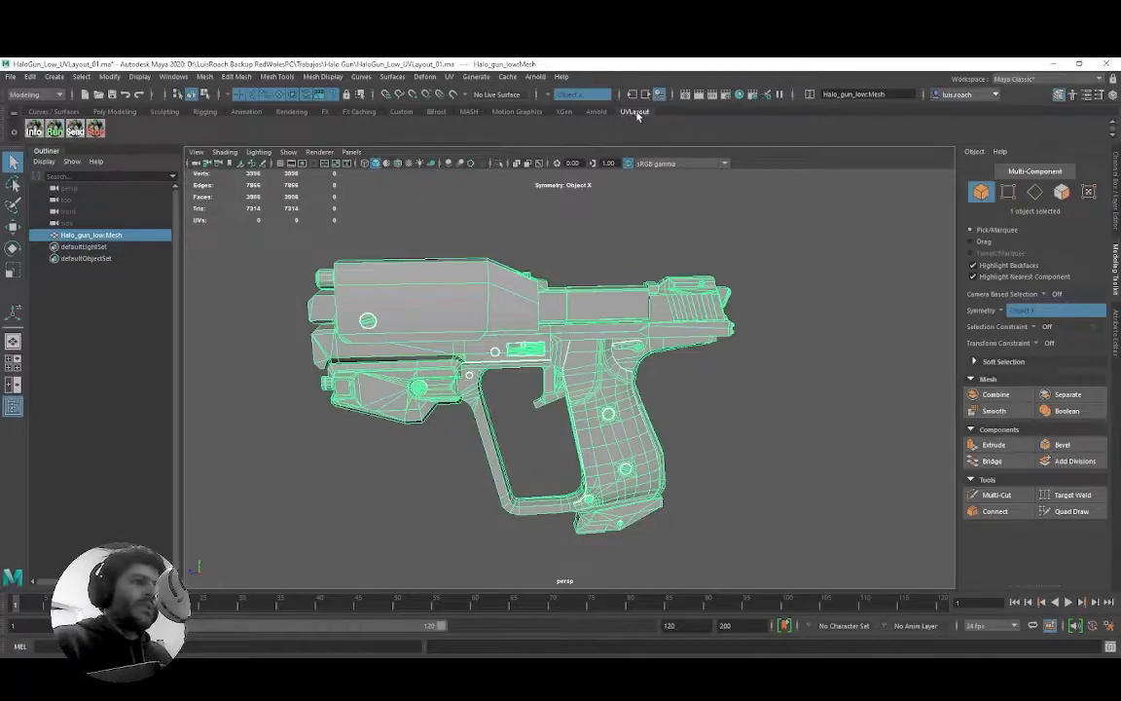
click(36, 130)
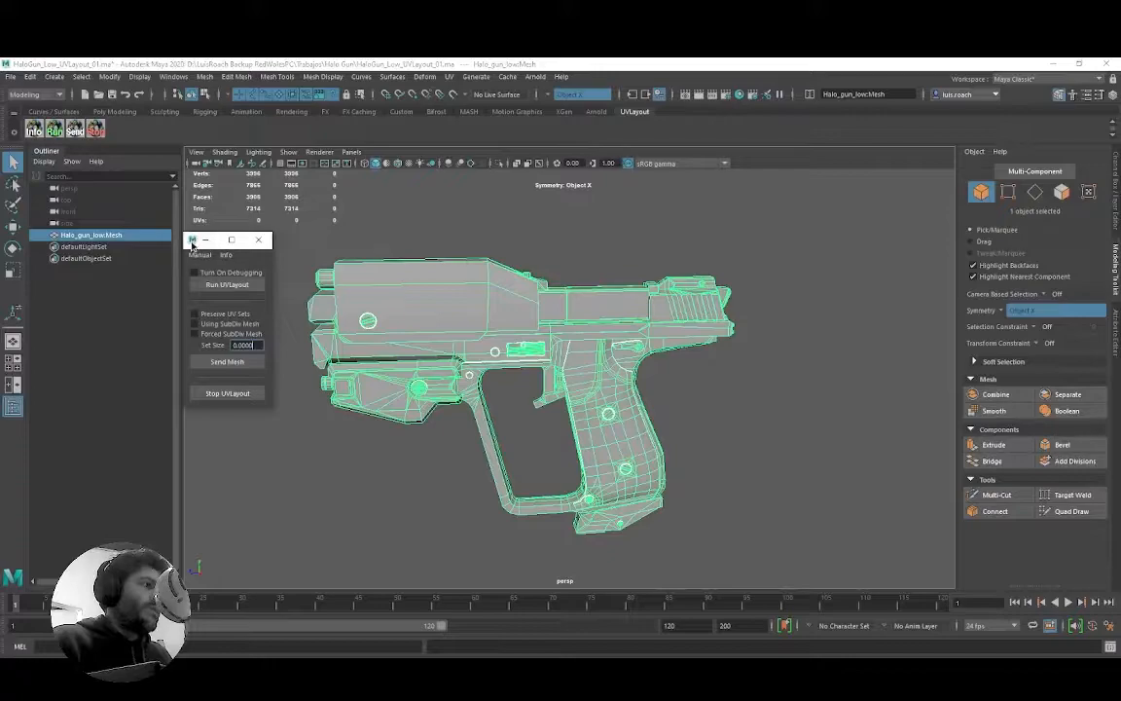
click(191, 239)
click(191, 243)
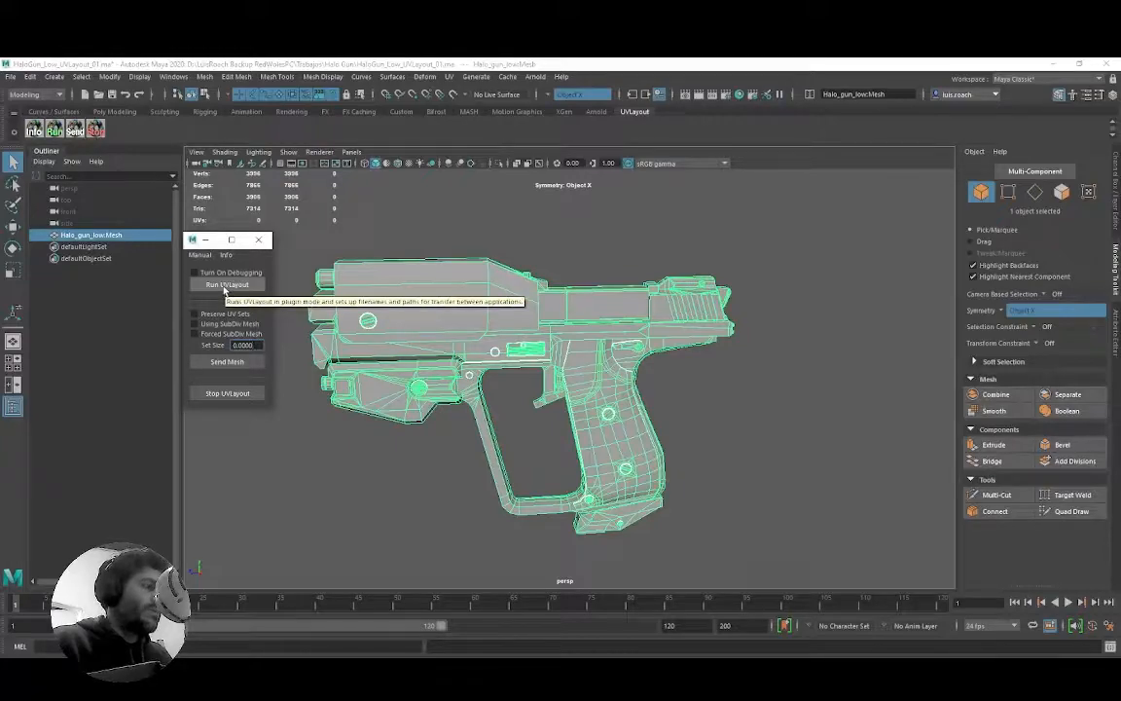
click(225, 285)
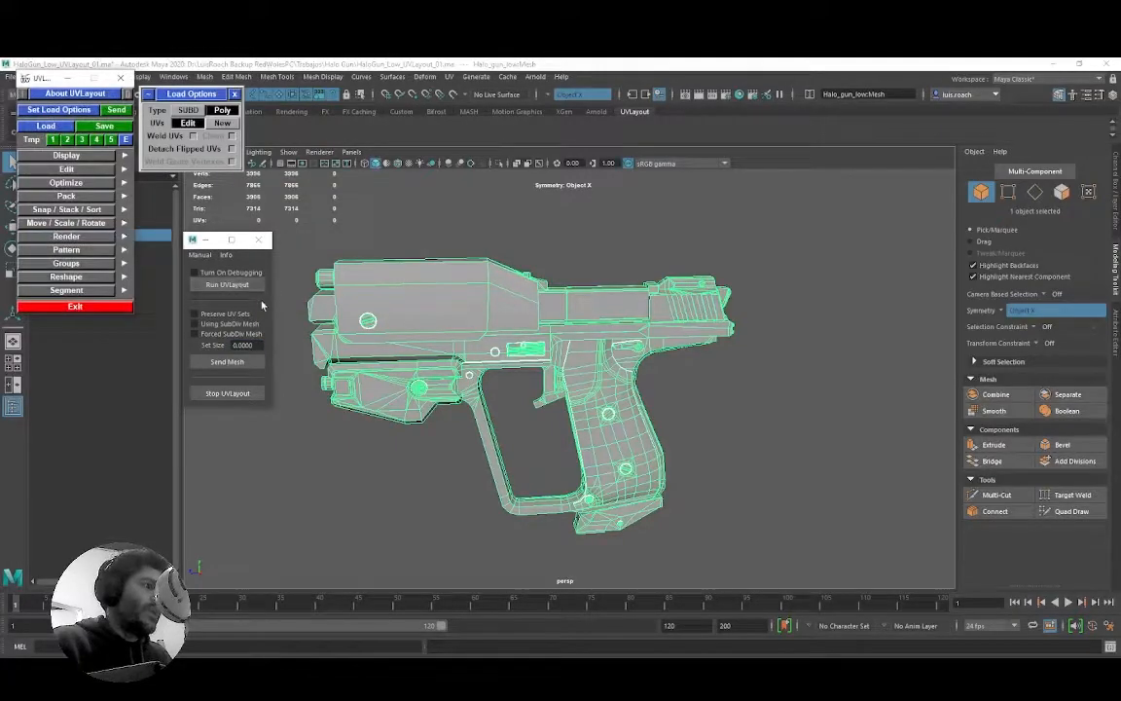
Step: Send the whole selected Halo gun mesh from Maya to UVLayout and enlarge the UVLayout viewport window
alt+middle_drag(466, 290, 506, 274)
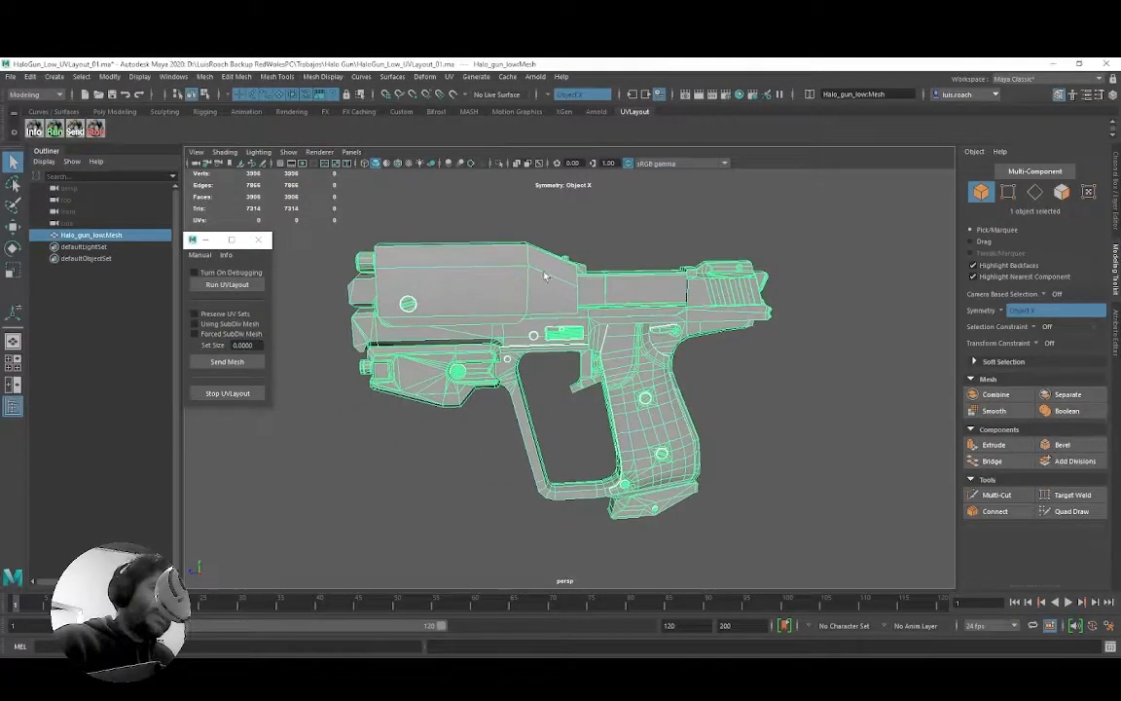
click(815, 251)
scroll(776, 245, down, 2)
drag(776, 244, 394, 457)
click(388, 255)
drag(388, 255, 762, 514)
drag(658, 0, 662, 0)
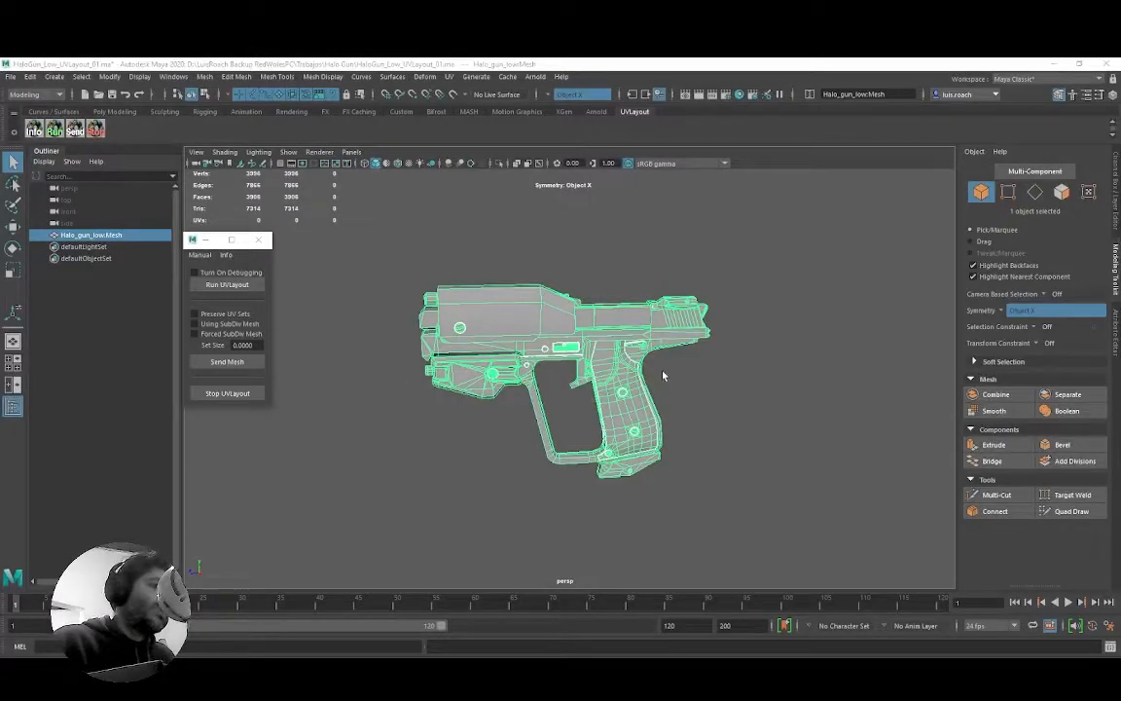
click(746, 310)
click(678, 334)
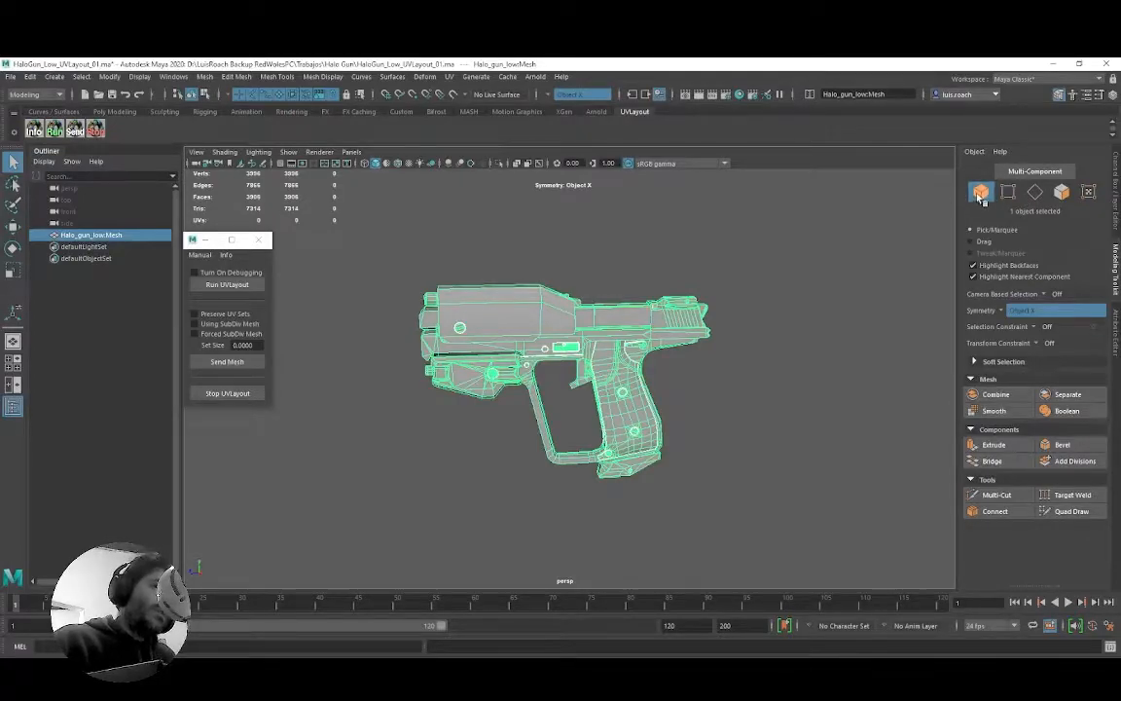
click(228, 361)
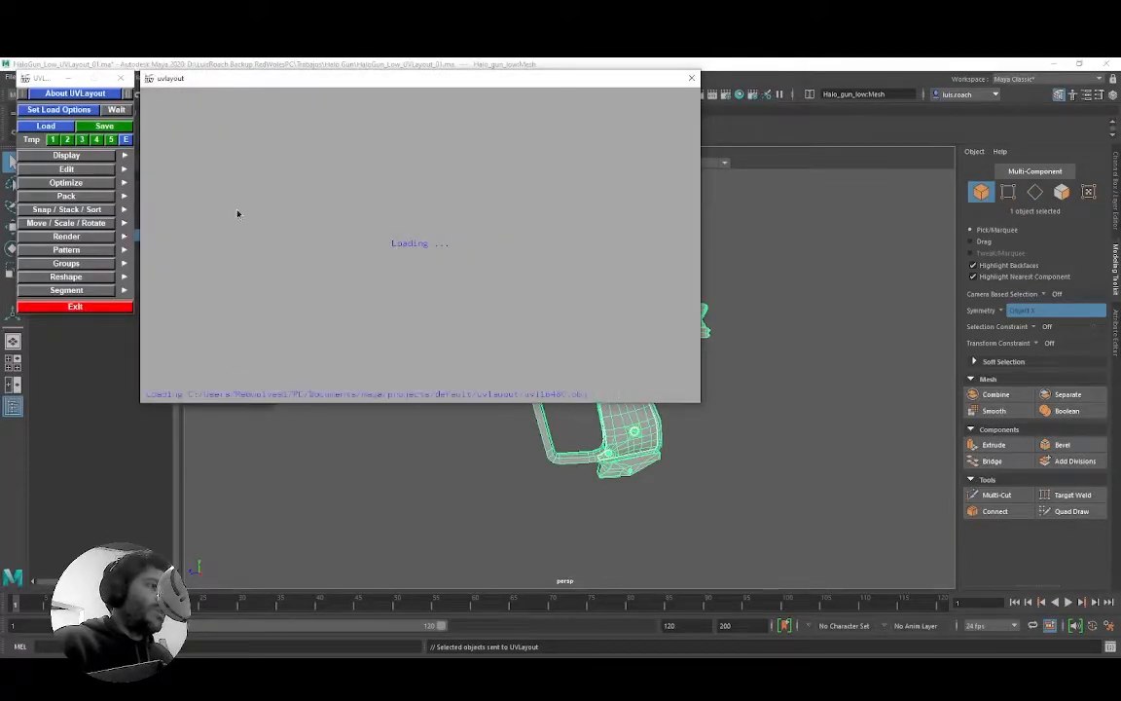
drag(697, 406, 1095, 658)
drag(451, 78, 450, 70)
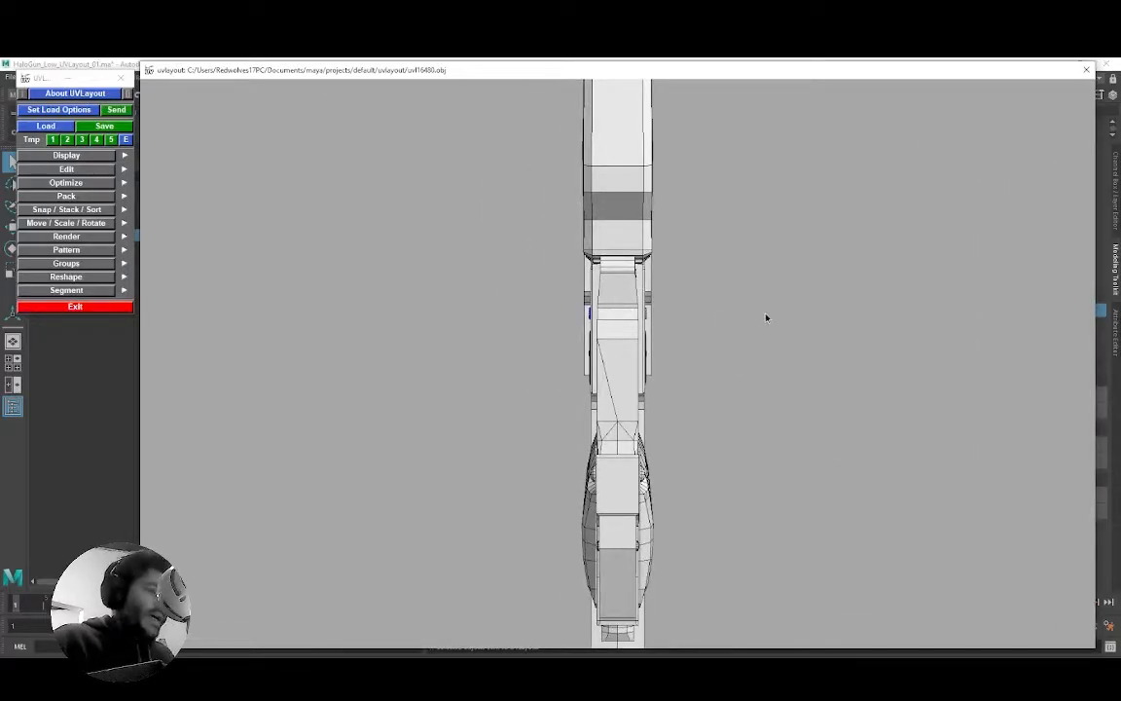
Step: Examine the loaded gun mesh from the side and at different distances
drag(763, 318, 702, 348)
mouse_move(791, 383)
mouse_down()
mouse_move(780, 303)
mouse_move(785, 360)
mouse_up()
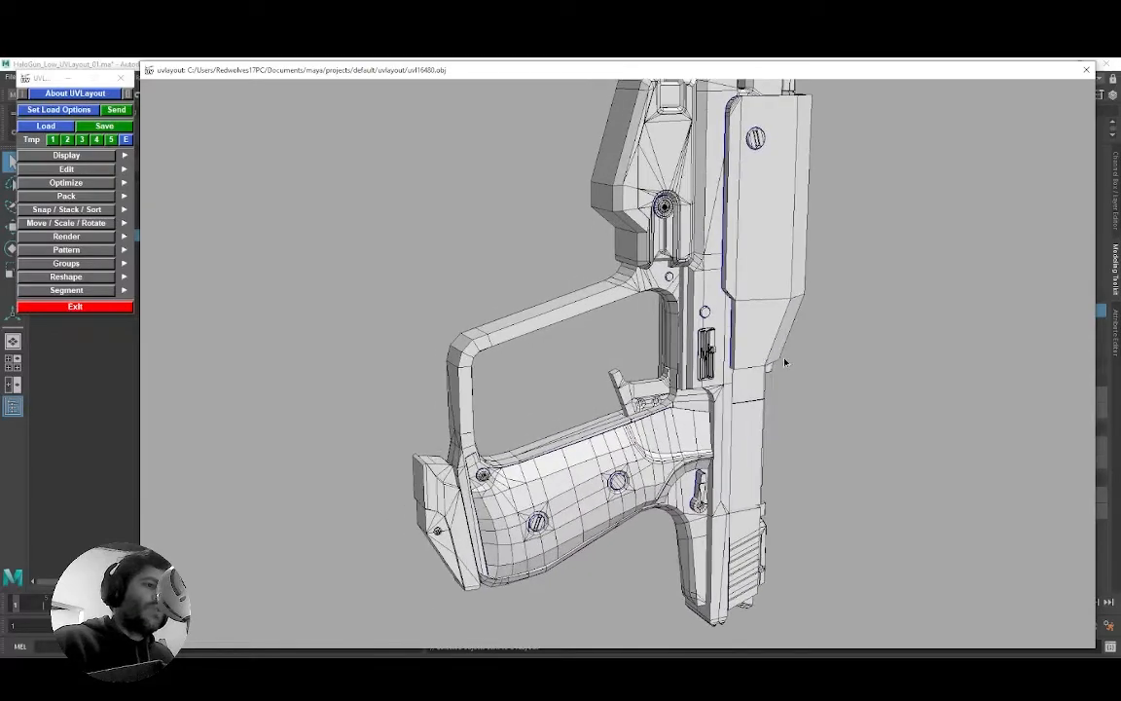
scroll(730, 350, up, 3)
scroll(726, 332, down, 5)
right_drag(598, 340, 658, 332)
mouse_move(717, 329)
mouse_down()
mouse_move(707, 317)
mouse_move(780, 340)
mouse_move(630, 318)
mouse_move(753, 320)
mouse_move(746, 355)
mouse_move(691, 330)
mouse_move(771, 325)
mouse_move(728, 325)
mouse_move(730, 338)
mouse_move(703, 325)
mouse_move(738, 328)
mouse_up()
right_drag(738, 328, 756, 351)
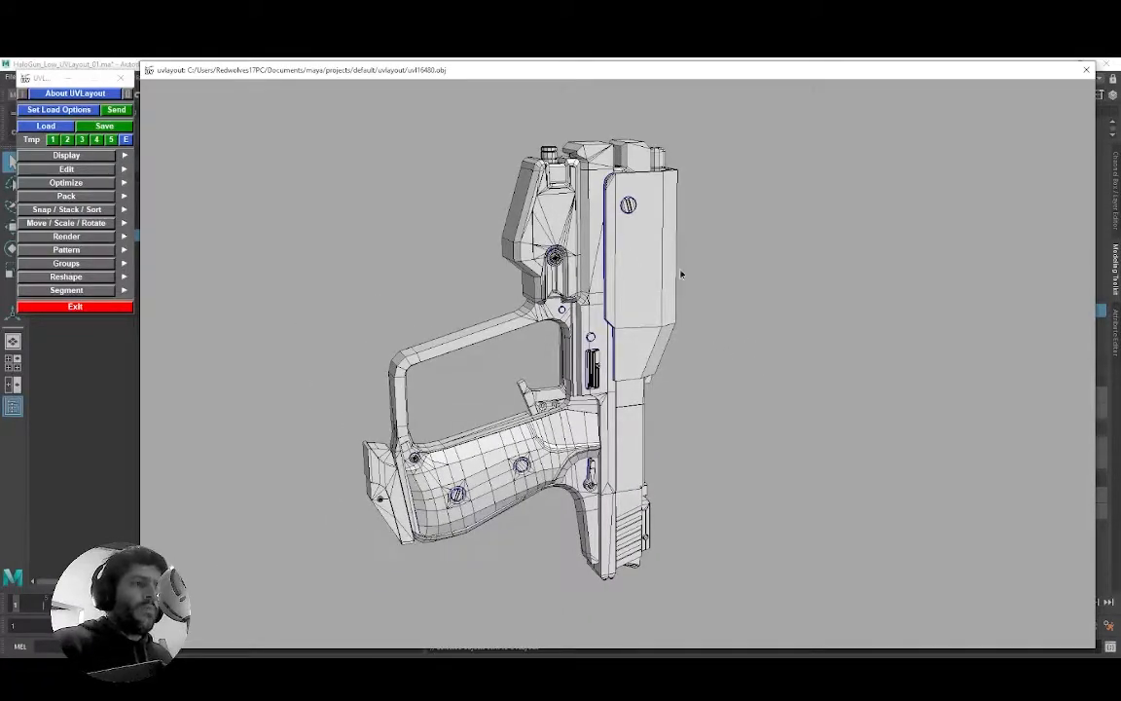
middle_drag(710, 295, 733, 287)
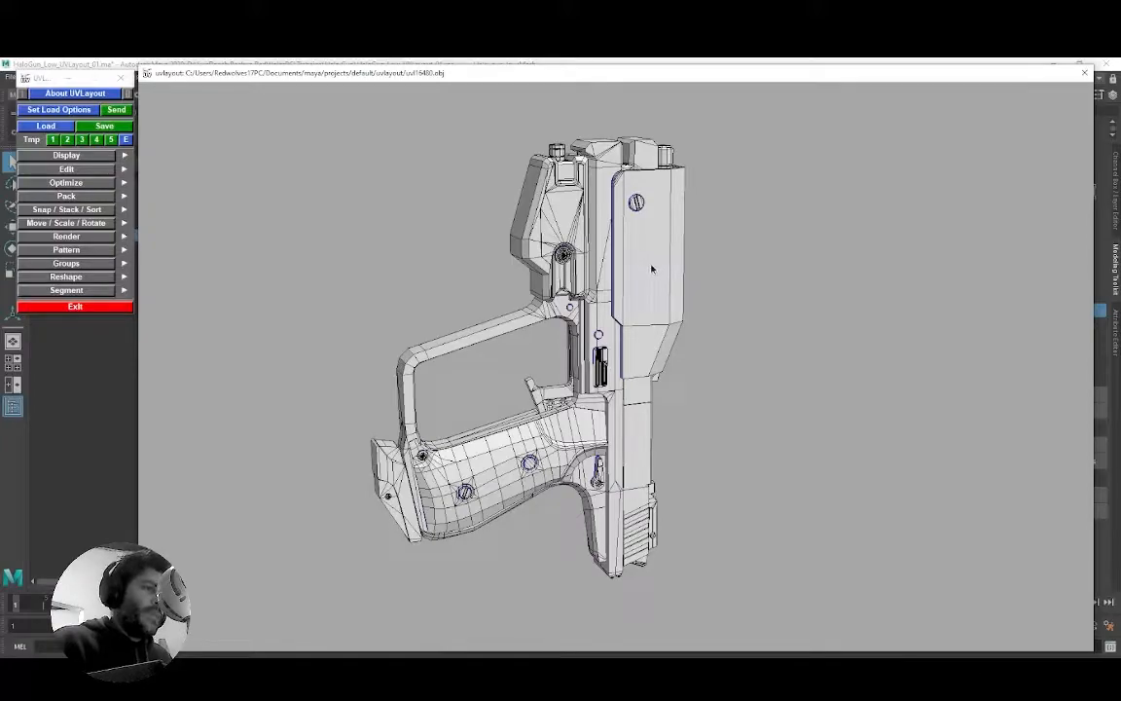
Step: Pull the upper cover, under-barrel module, trigger-guard frame and main body apart from the rest of the gun
middle_drag(648, 264, 813, 267)
middle_drag(492, 202, 331, 207)
middle_drag(437, 346, 195, 343)
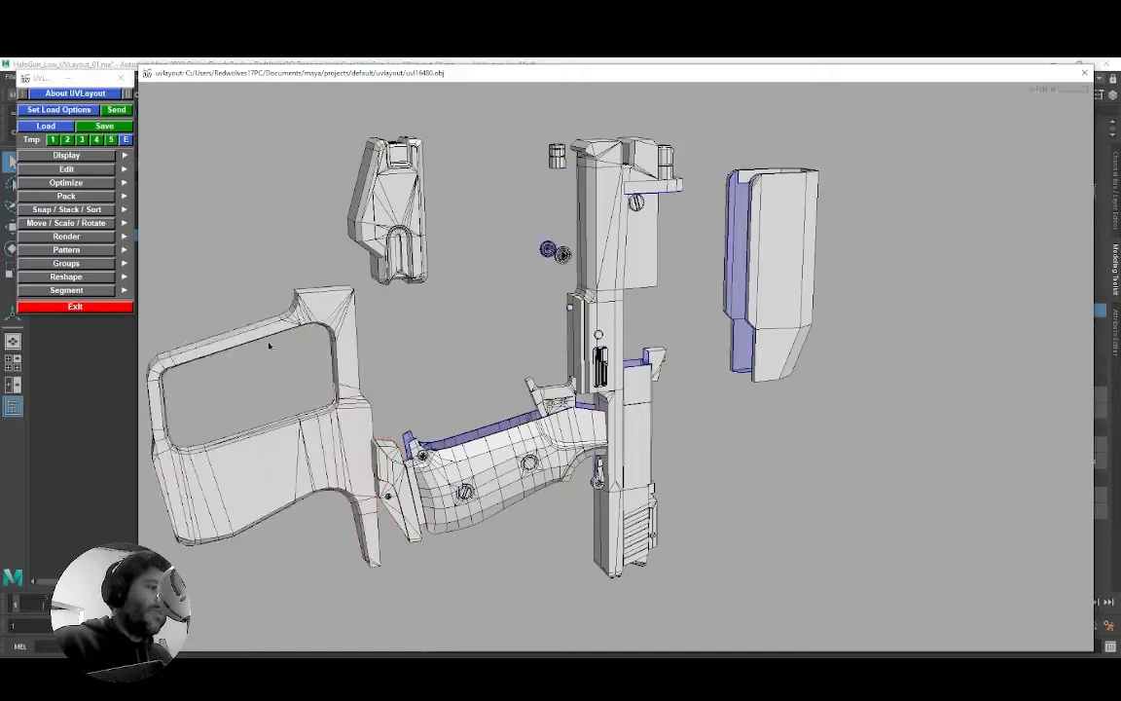
middle_drag(664, 257, 929, 269)
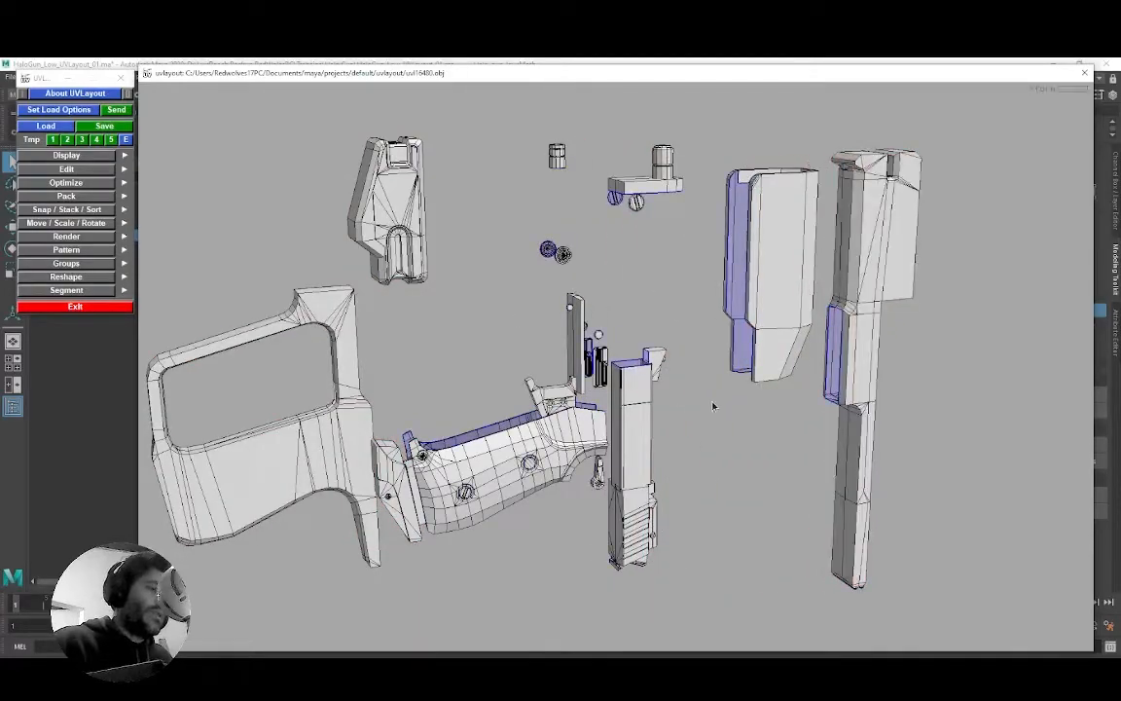
Step: Separate the slide, the ribbed rear block, the small wedge and the narrow side strip from one another
middle_drag(634, 415, 751, 429)
middle_drag(633, 521, 668, 516)
middle_drag(652, 361, 682, 352)
middle_drag(580, 344, 644, 288)
Step: Move the trigger, both grip panels, the magazine base and the small front block into free space
middle_drag(558, 387, 509, 300)
middle_drag(541, 470, 578, 562)
middle_drag(546, 410, 493, 269)
middle_drag(431, 467, 352, 551)
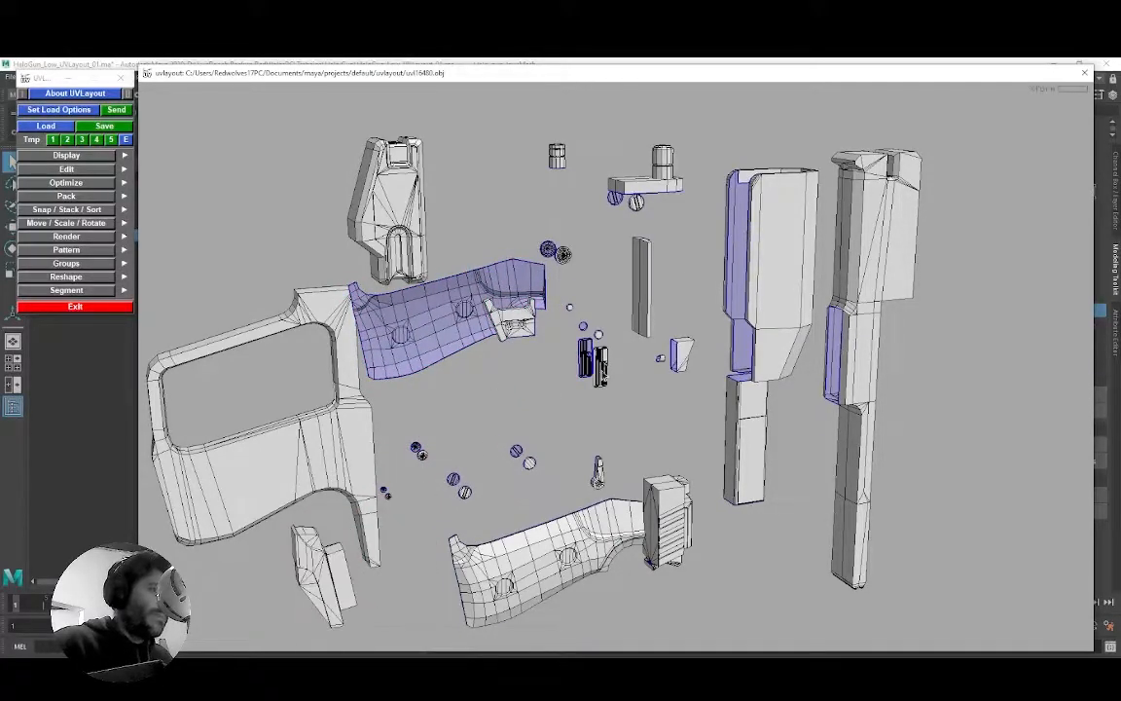
middle_drag(662, 177, 637, 151)
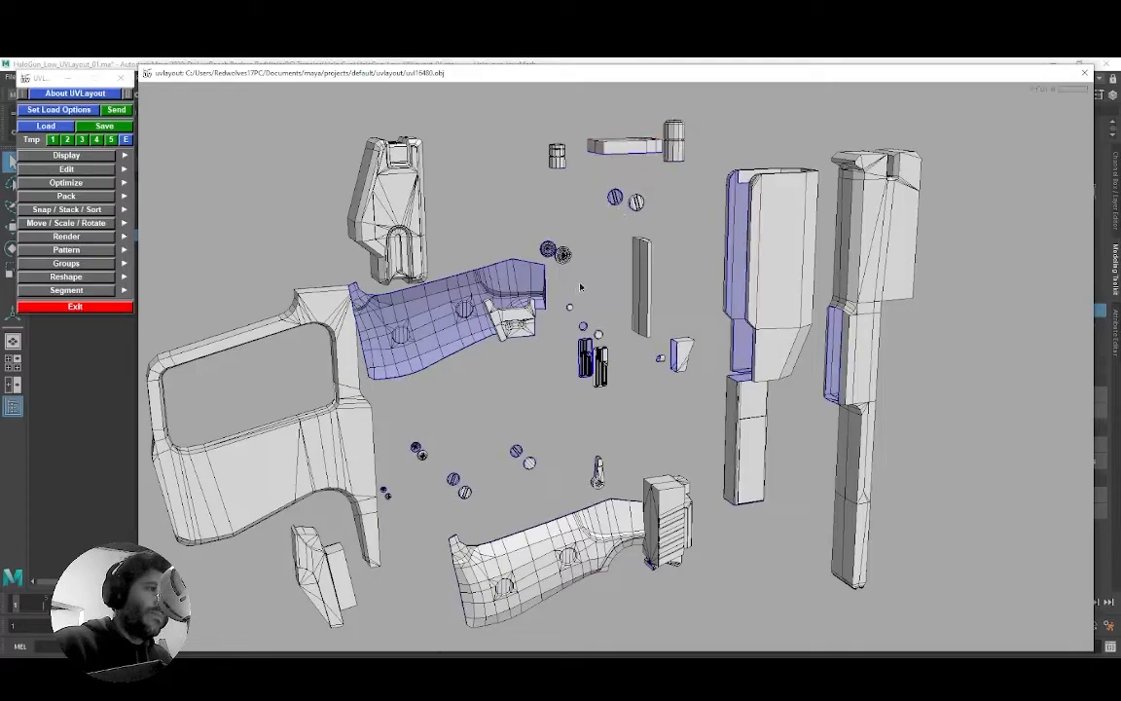
Step: Inspect the separated gun parts from several angles, including both sides and edge-on
drag(549, 359, 573, 276)
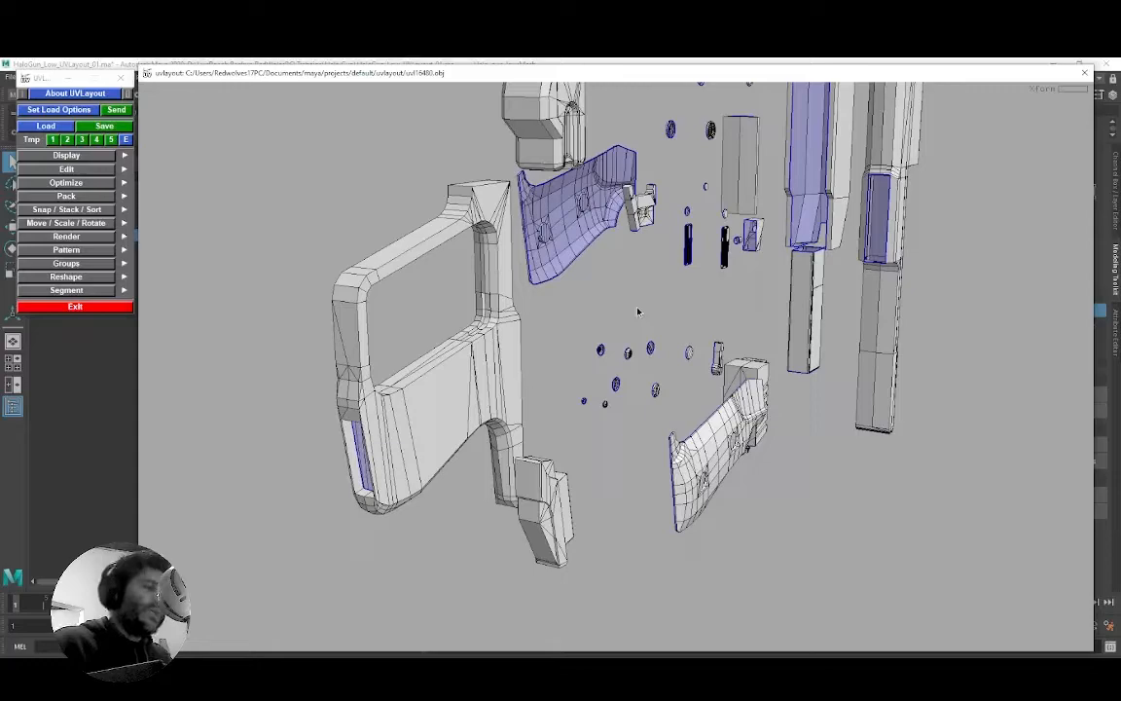
drag(648, 250, 633, 296)
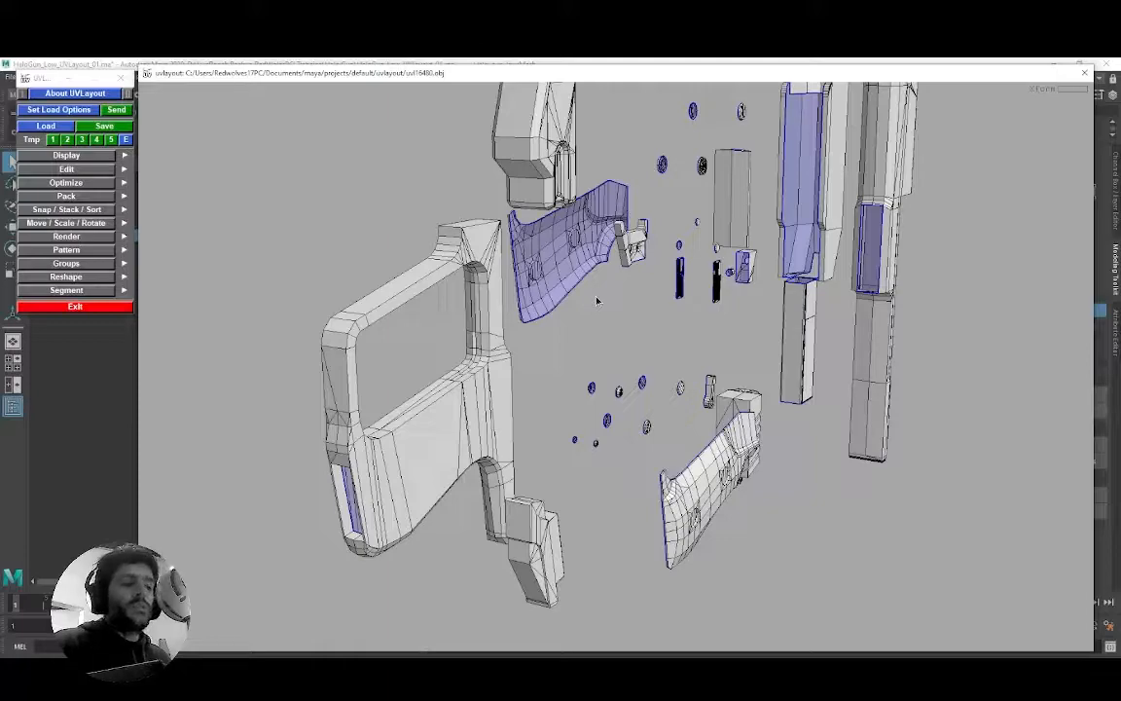
drag(602, 275, 547, 227)
middle_drag(547, 226, 534, 253)
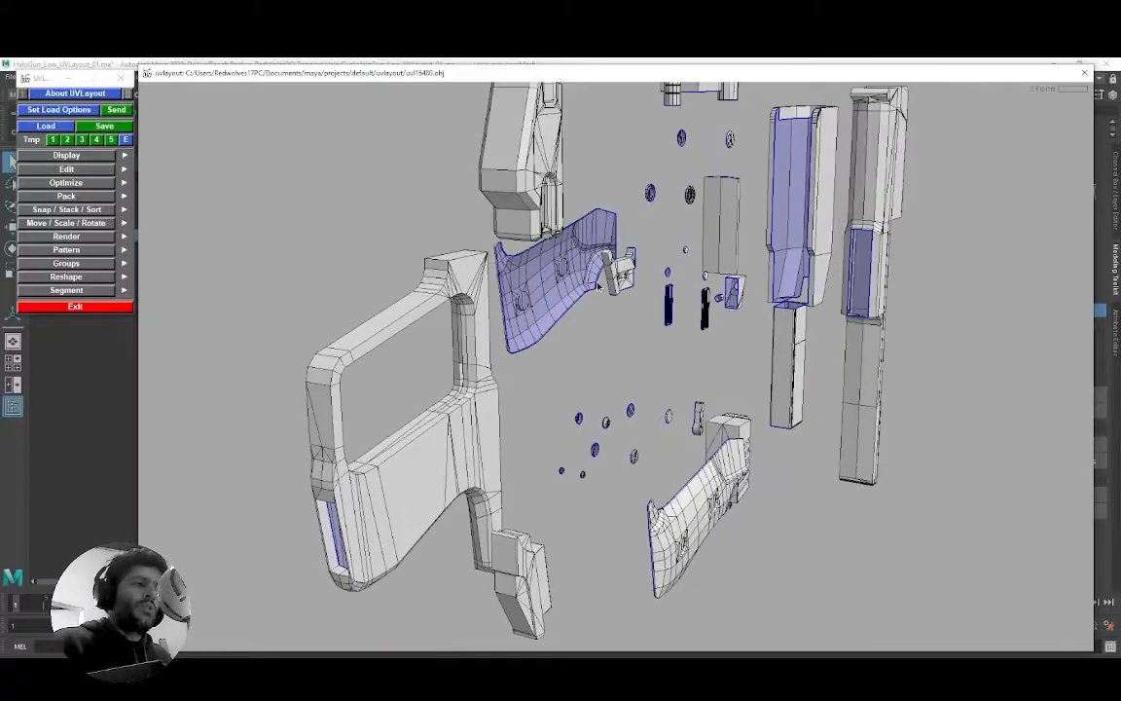
right_drag(534, 253, 517, 302)
drag(487, 299, 632, 342)
right_drag(632, 341, 627, 302)
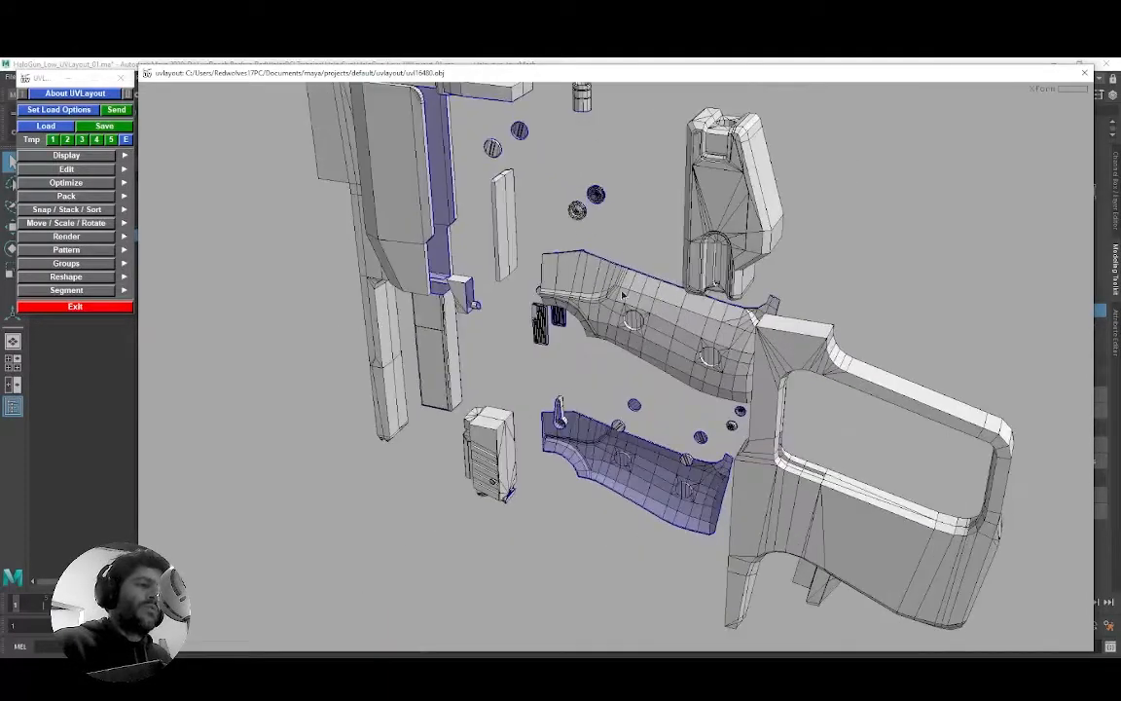
drag(581, 296, 578, 339)
middle_drag(577, 340, 508, 284)
right_drag(507, 285, 560, 317)
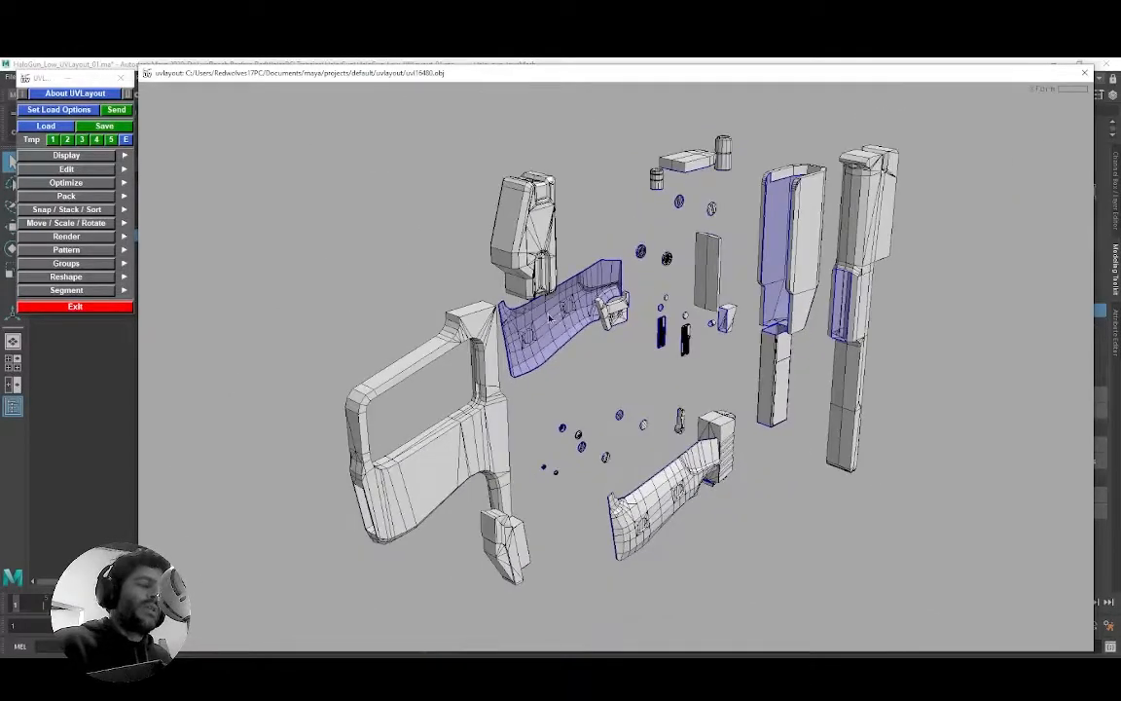
middle_drag(602, 342, 571, 307)
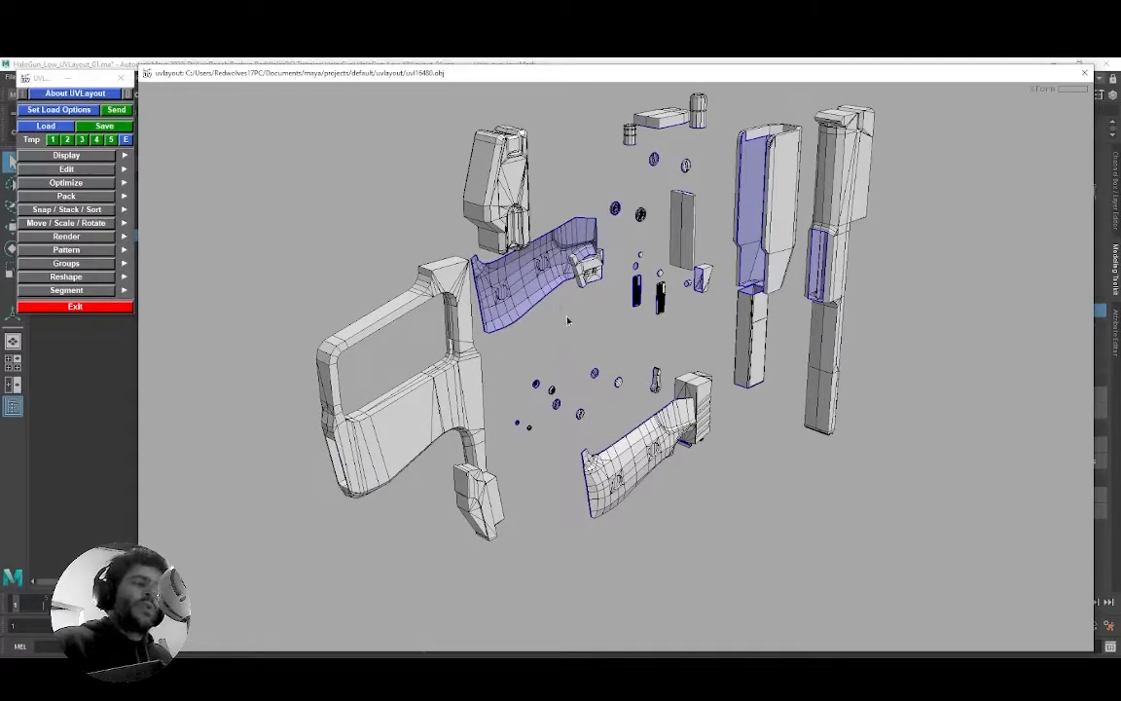
mouse_move(593, 302)
mouse_down()
mouse_move(573, 293)
mouse_move(600, 303)
mouse_up()
scroll(605, 307, up, 3)
middle_drag(611, 329, 595, 302)
drag(615, 320, 581, 336)
scroll(608, 303, down, 3)
scroll(618, 351, down, 3)
middle_drag(619, 350, 595, 310)
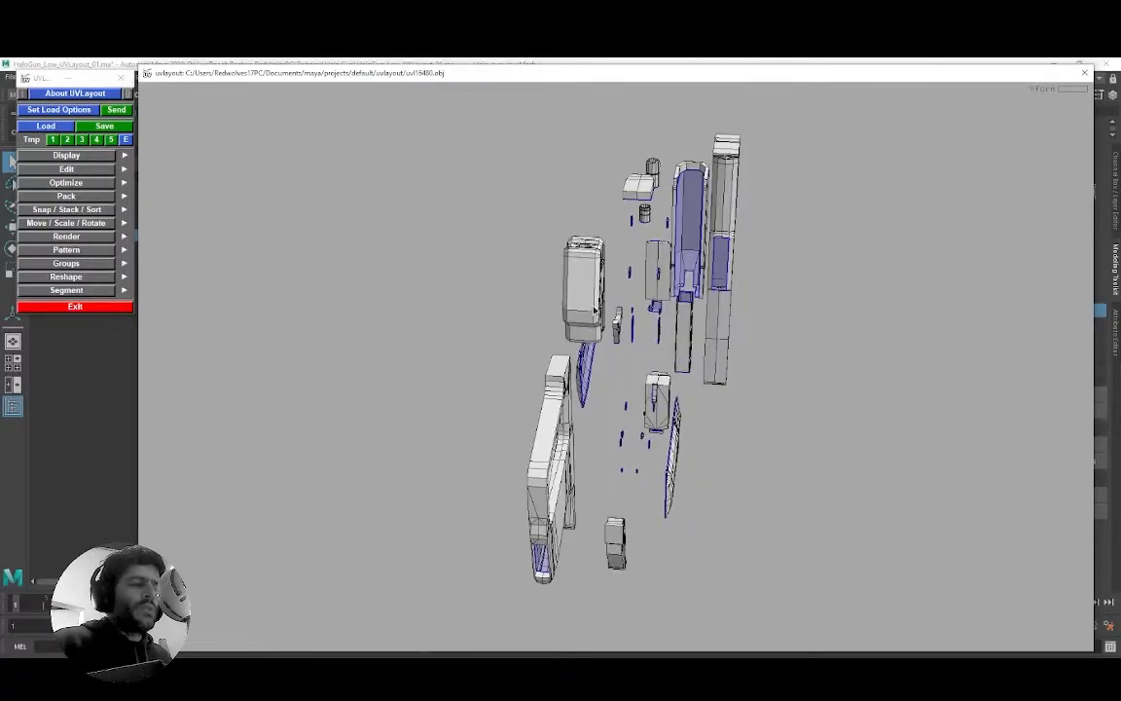
Step: Run the symmetry search on the trigger-guard frame, picking an edge on the centre line of its narrow spine
scroll(597, 318, up, 10)
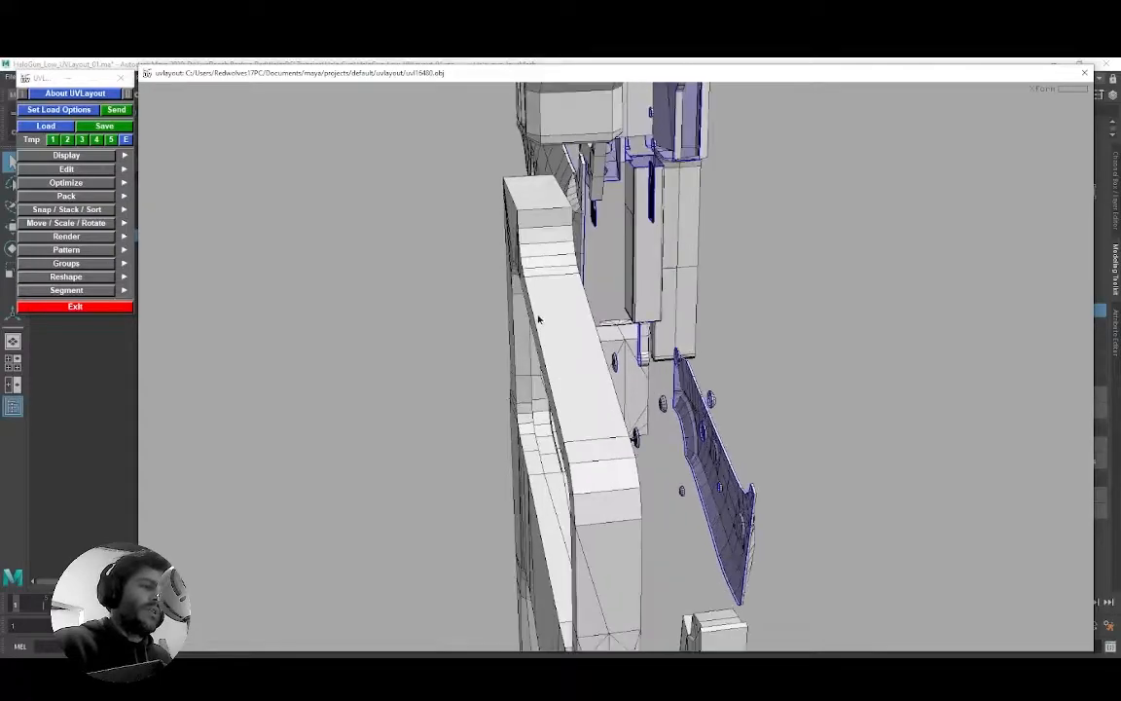
drag(563, 328, 563, 293)
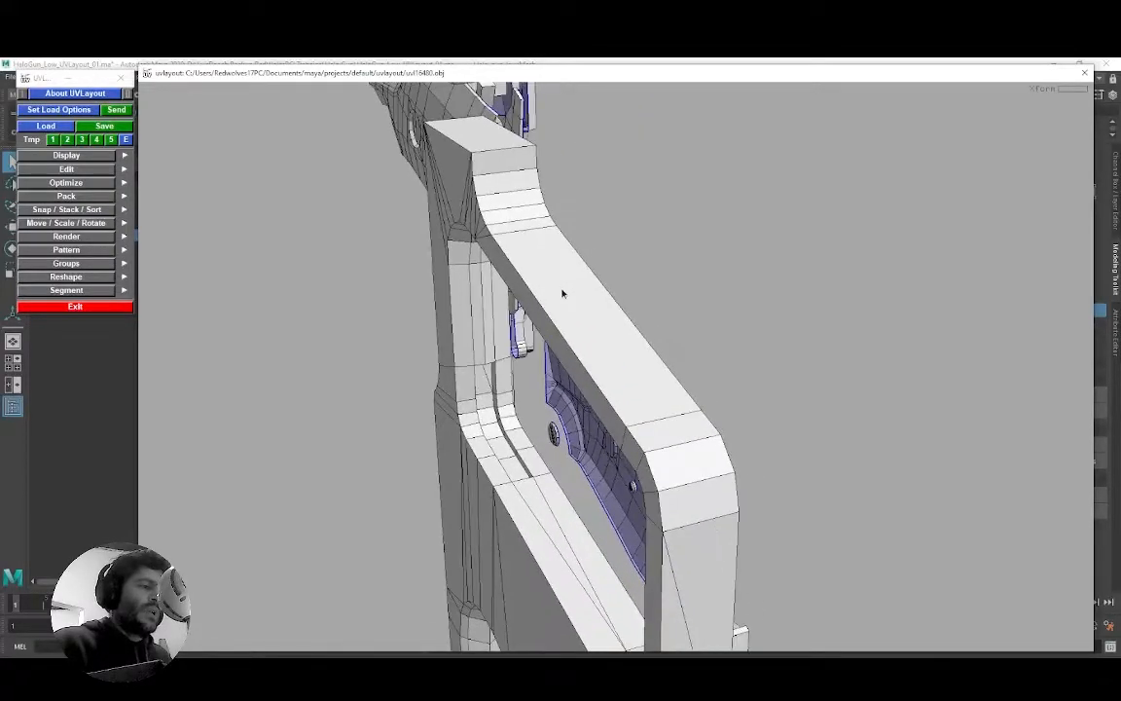
click(93, 173)
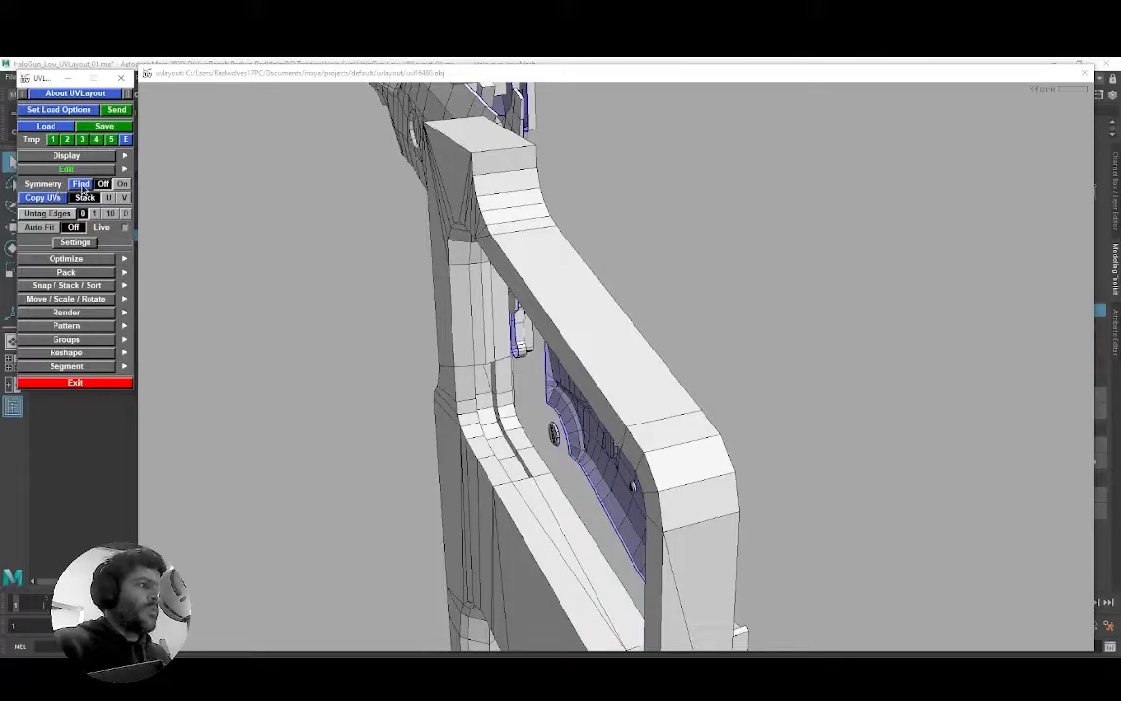
click(80, 184)
drag(542, 305, 607, 333)
middle_drag(615, 374, 578, 259)
drag(579, 264, 591, 331)
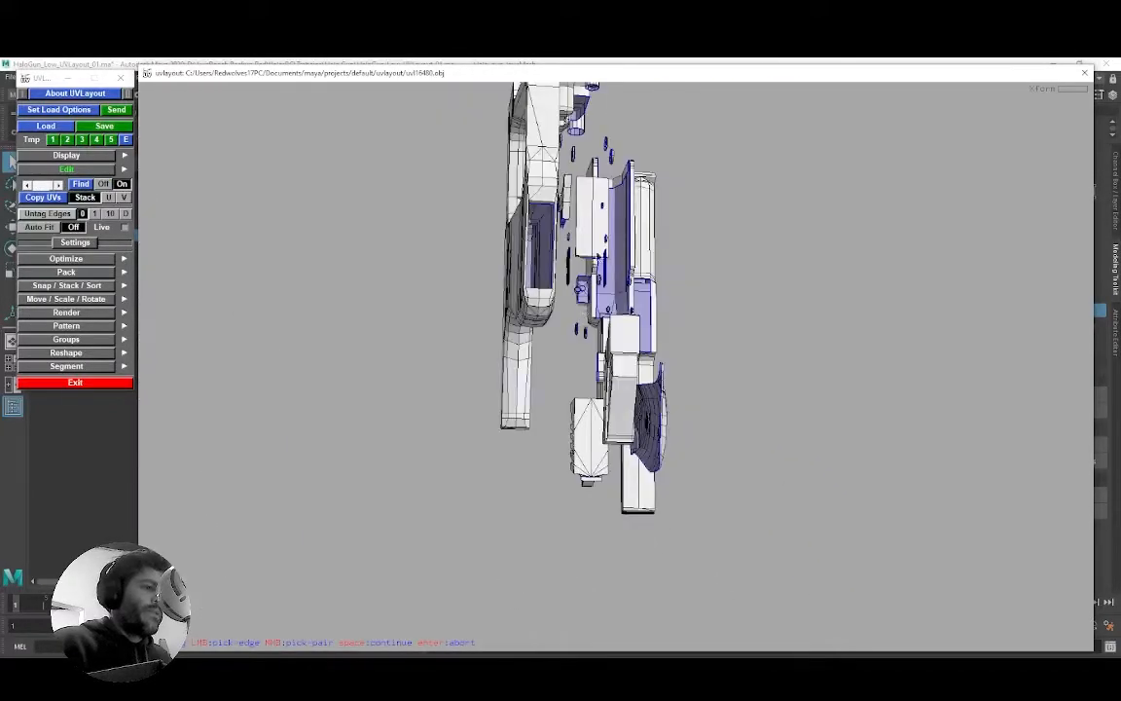
right_drag(592, 331, 560, 325)
drag(560, 324, 600, 301)
right_drag(601, 301, 559, 292)
drag(559, 293, 588, 293)
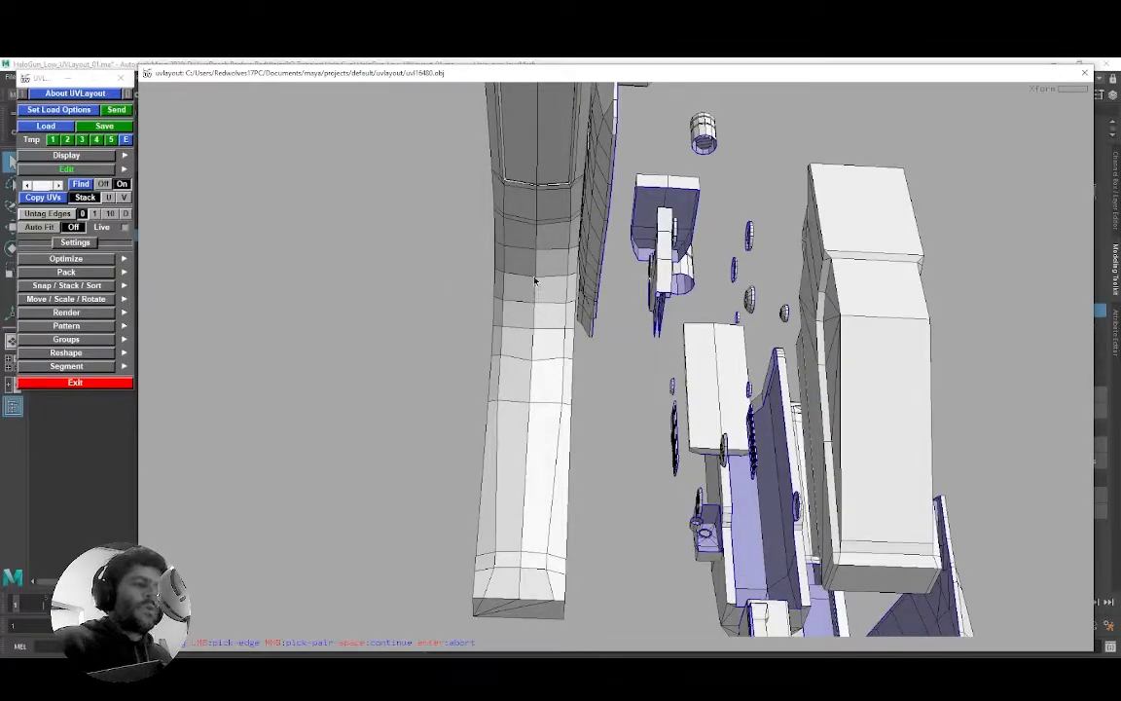
right_drag(486, 229, 553, 292)
click(556, 287)
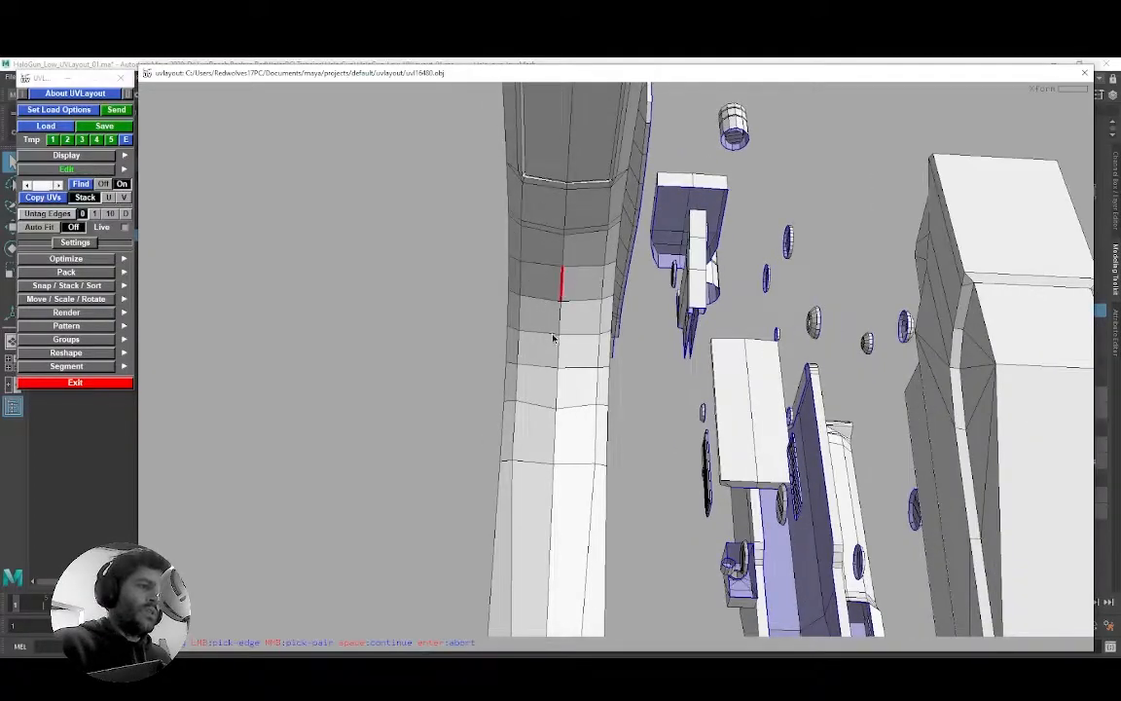
key(space)
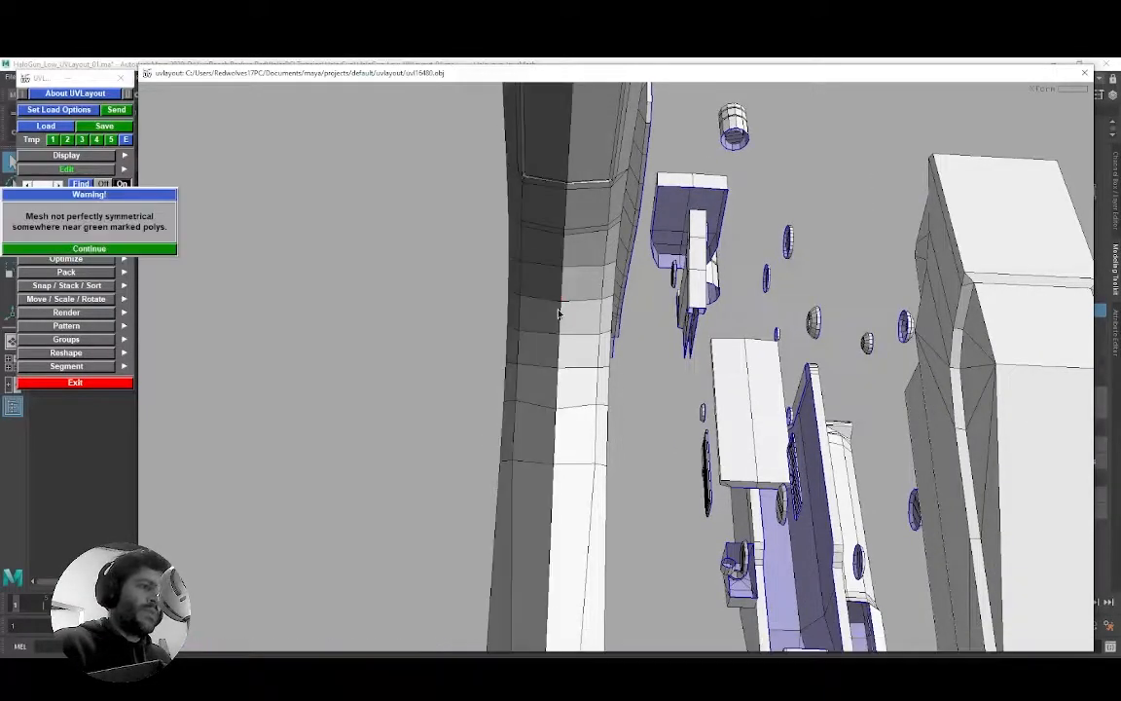
Step: Repeat the symmetry search on the frame and dismiss the symmetry warning
drag(559, 312, 427, 296)
drag(129, 193, 276, 275)
scroll(564, 280, down, 3)
drag(564, 280, 565, 317)
drag(560, 269, 545, 292)
scroll(545, 292, up, 3)
click(82, 184)
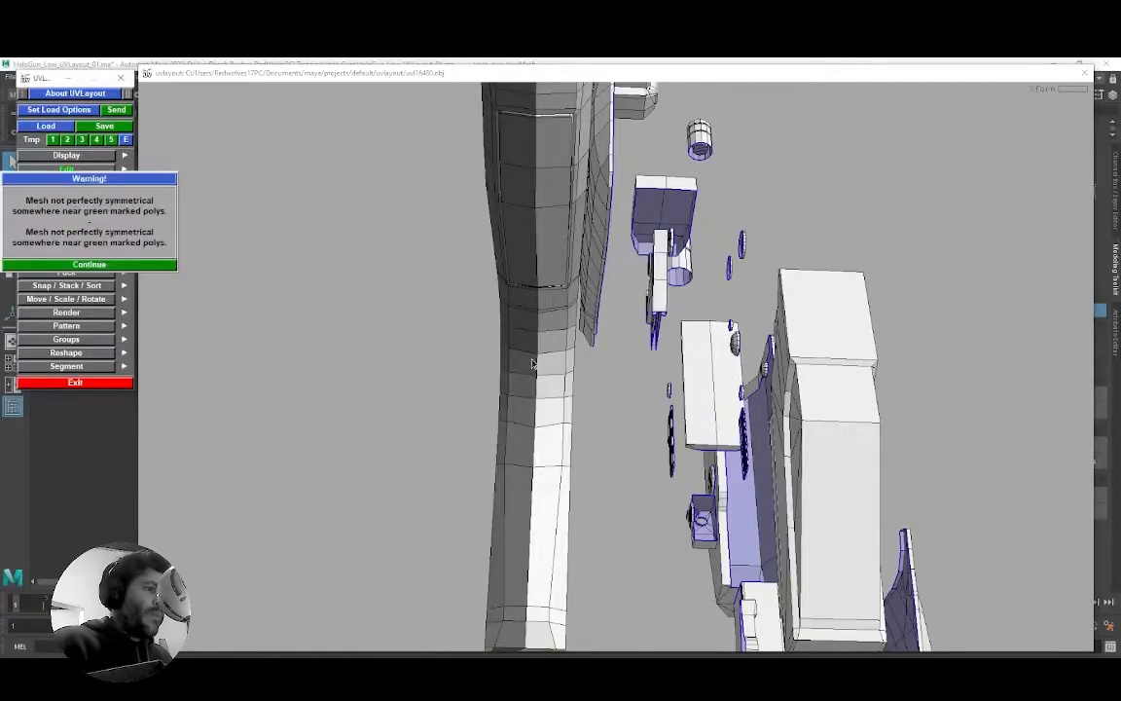
drag(83, 178, 229, 260)
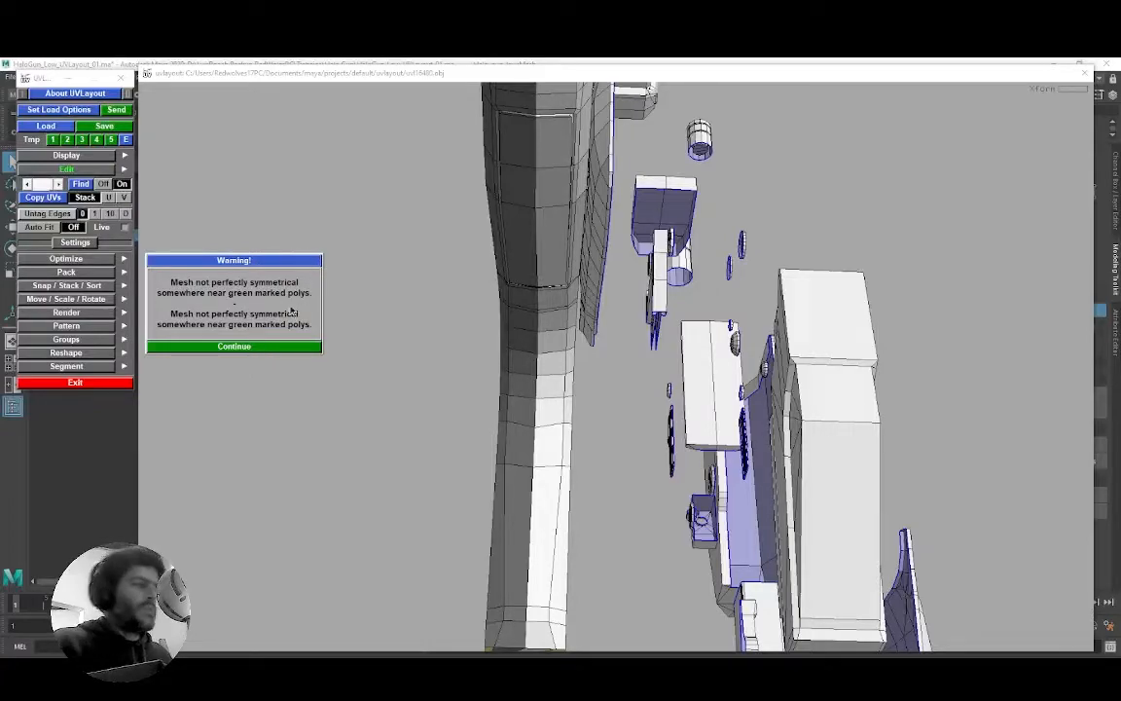
click(261, 346)
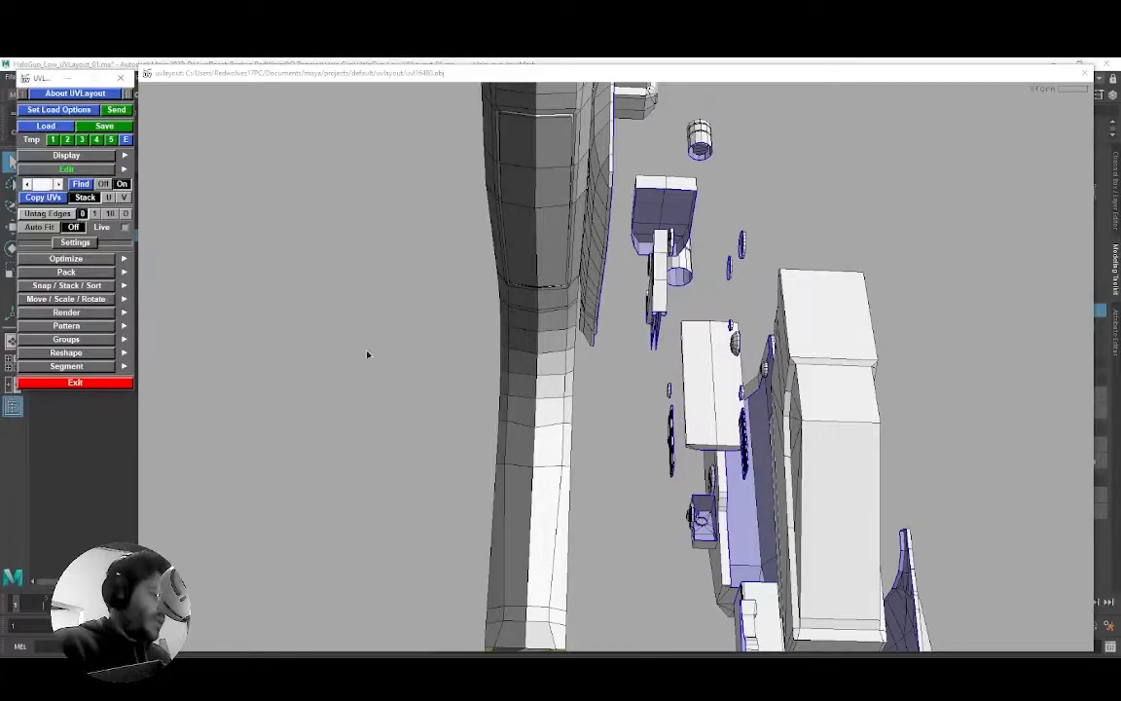
Step: Examine the yellow and green marked polygons on the frame, closing in on the recessed groove inside the trigger-guard opening
right_drag(373, 358, 508, 315)
drag(507, 316, 516, 290)
drag(511, 342, 581, 301)
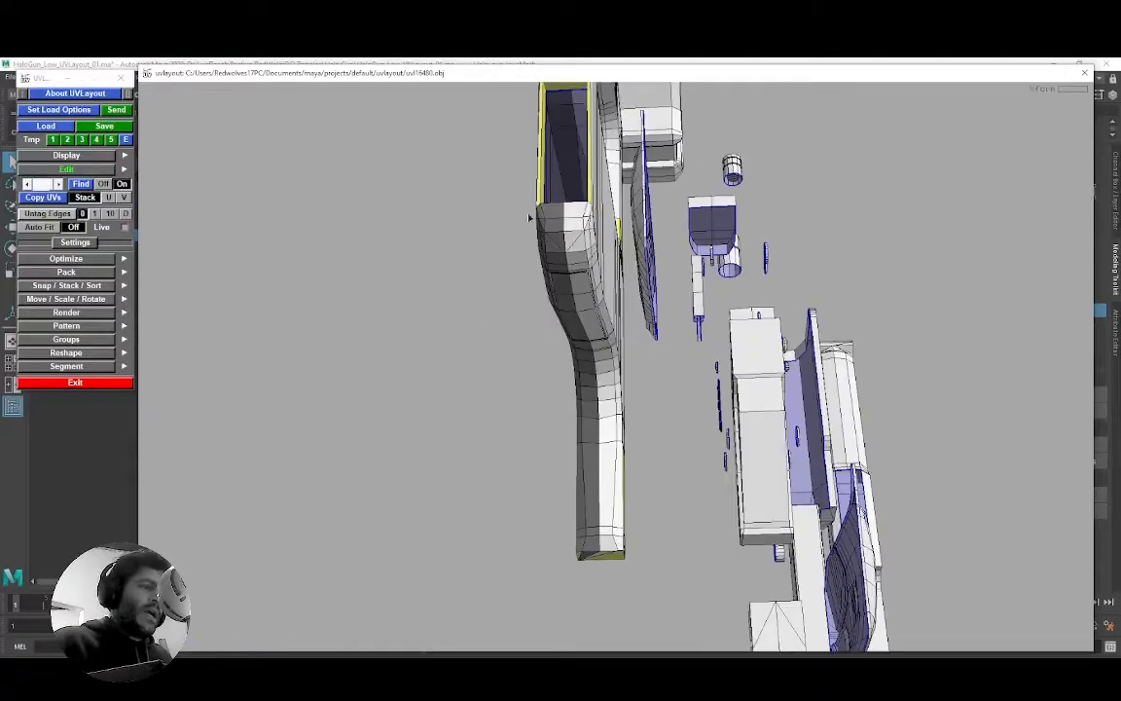
drag(540, 247, 478, 301)
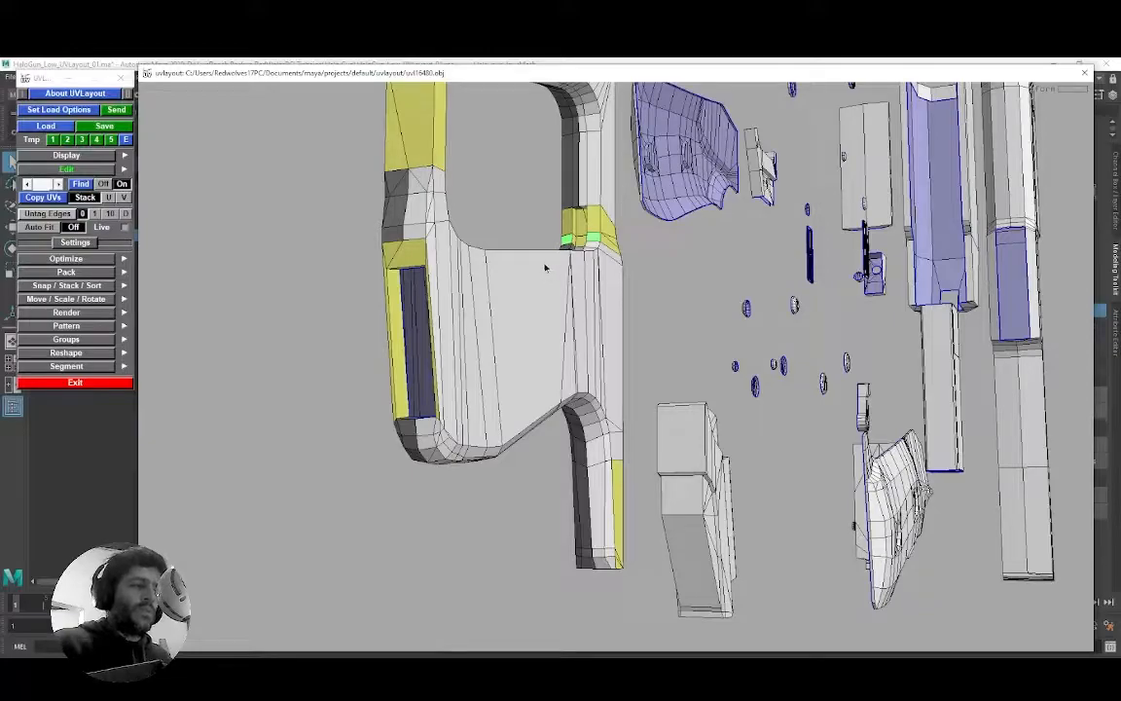
drag(511, 257, 530, 301)
scroll(529, 304, up, 5)
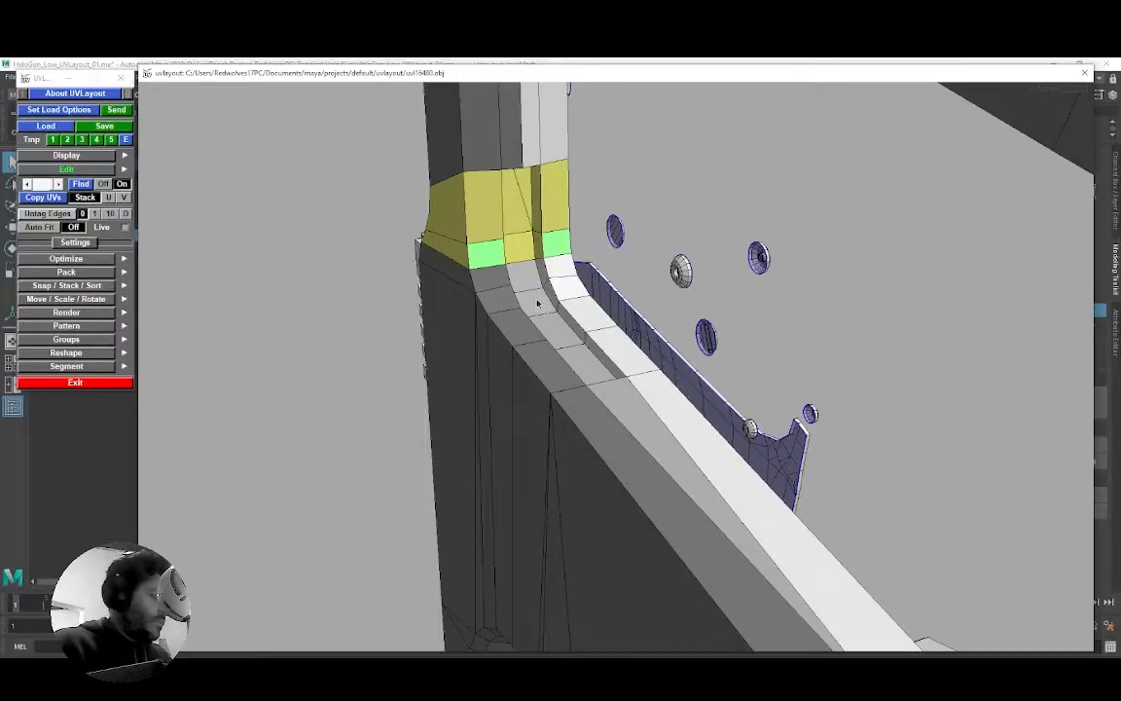
scroll(541, 306, up, 3)
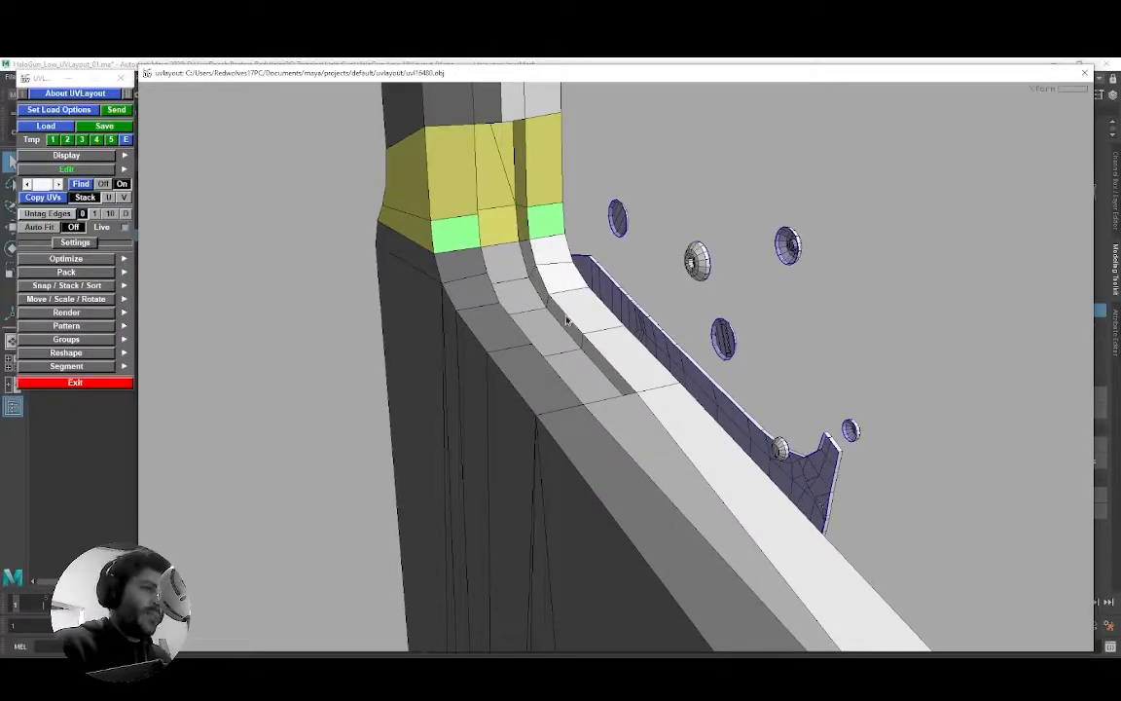
Step: Mark cut edges along both long sides of the recessed groove at the inner corner of the trigger-guard opening
key(c)
key(c)
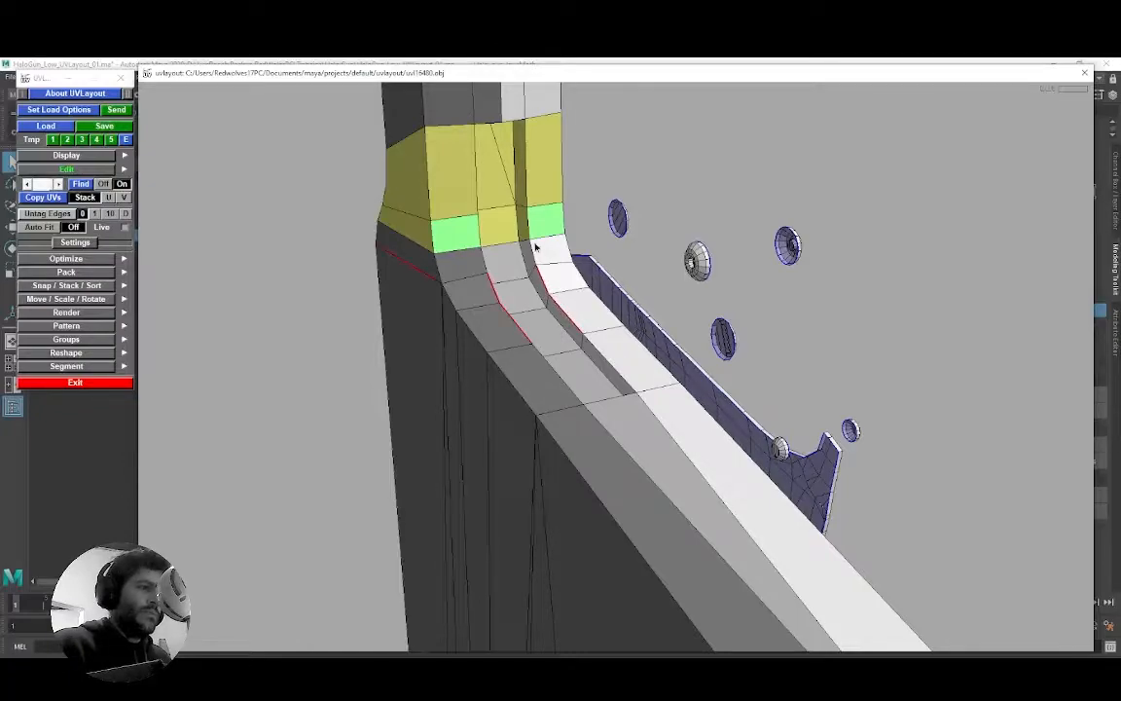
drag(525, 277, 532, 267)
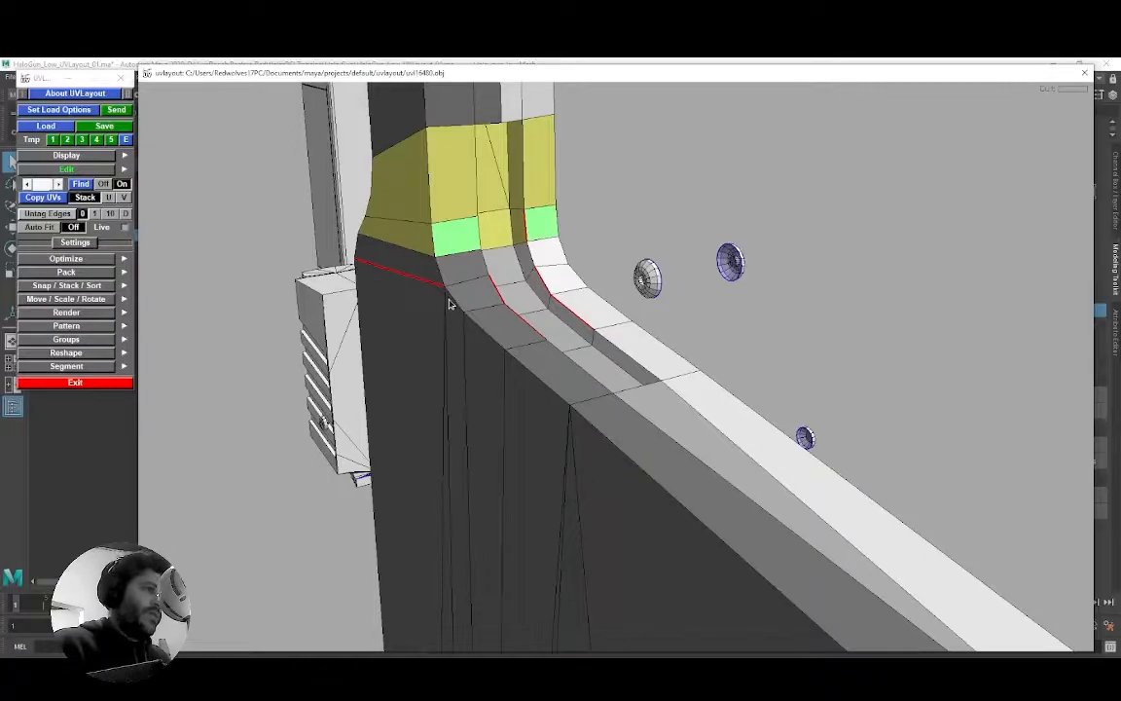
drag(446, 299, 461, 287)
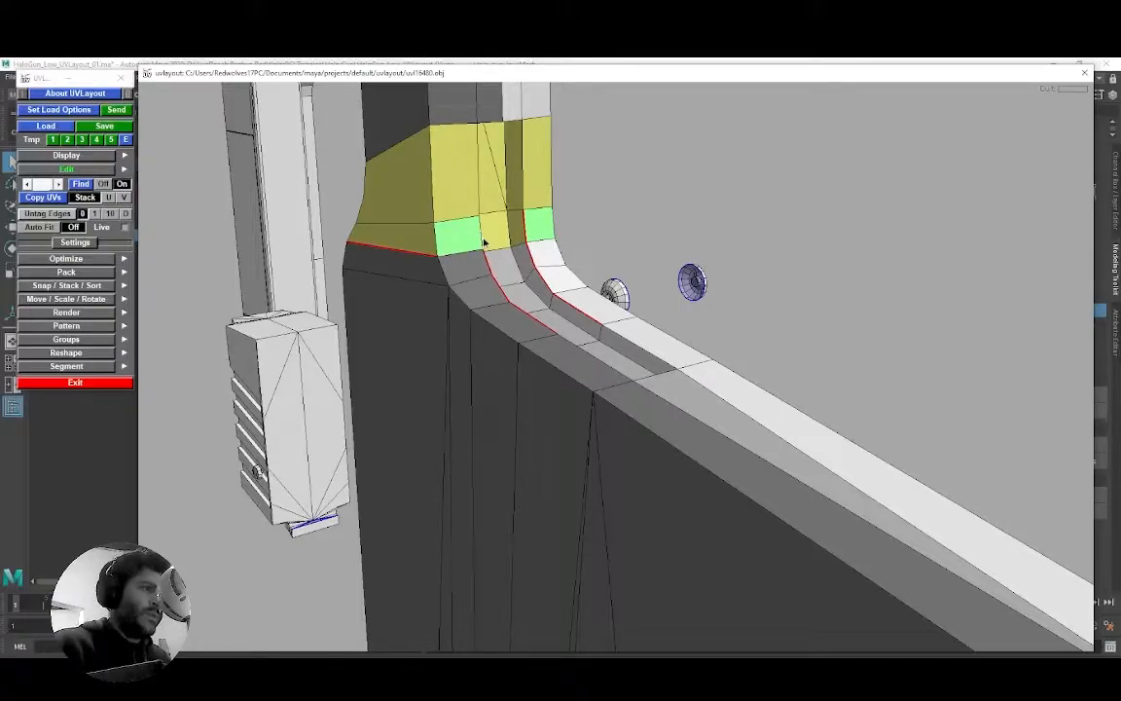
alt+drag(493, 244, 444, 273)
key(c)
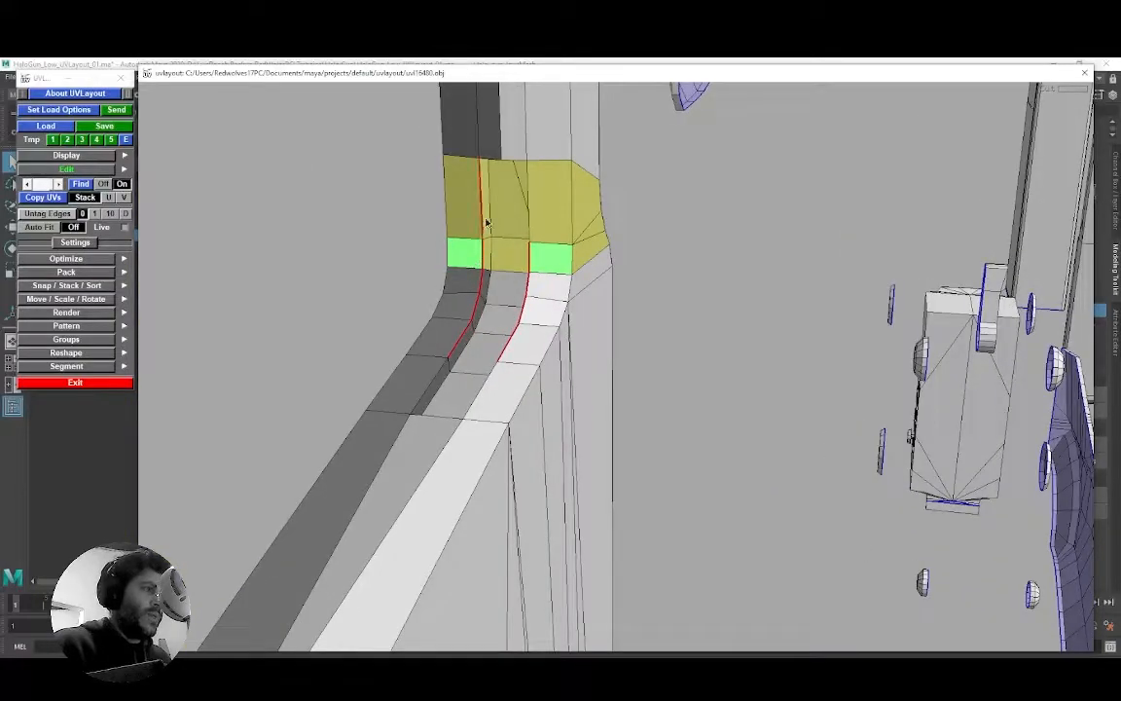
key(c)
Step: Carry the groove's cut line across its closed upper end to join both long sides
alt+drag(506, 177, 468, 224)
key(c)
key(w)
drag(496, 280, 508, 249)
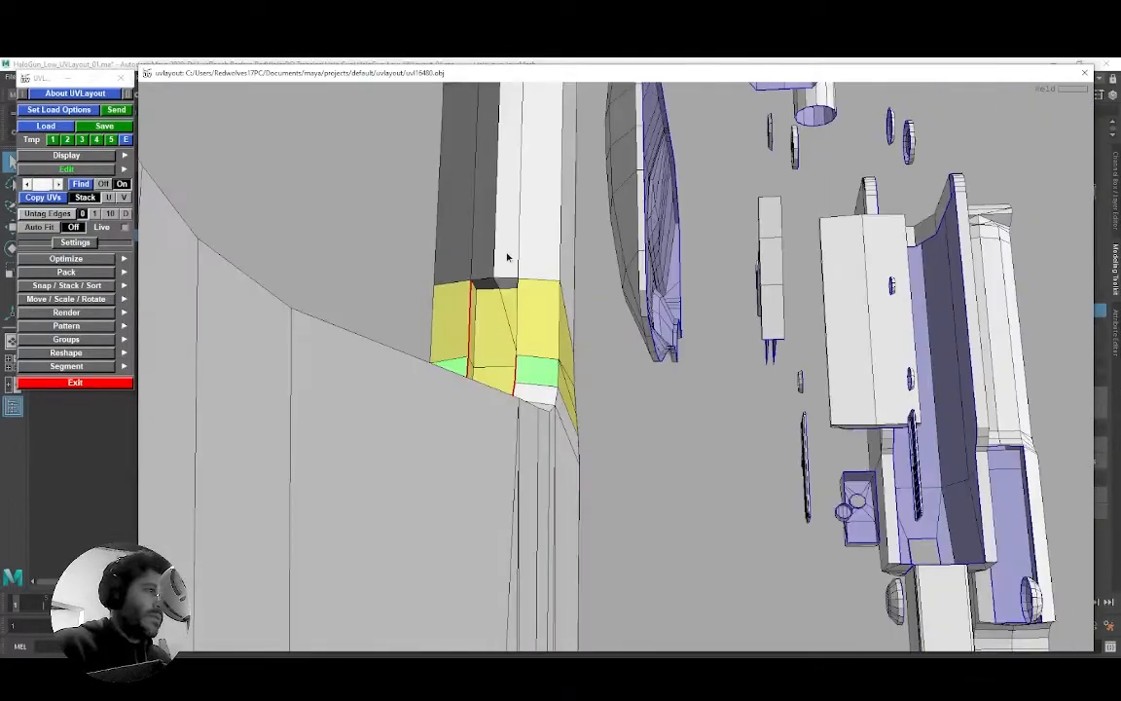
right_drag(508, 248, 490, 283)
key(c)
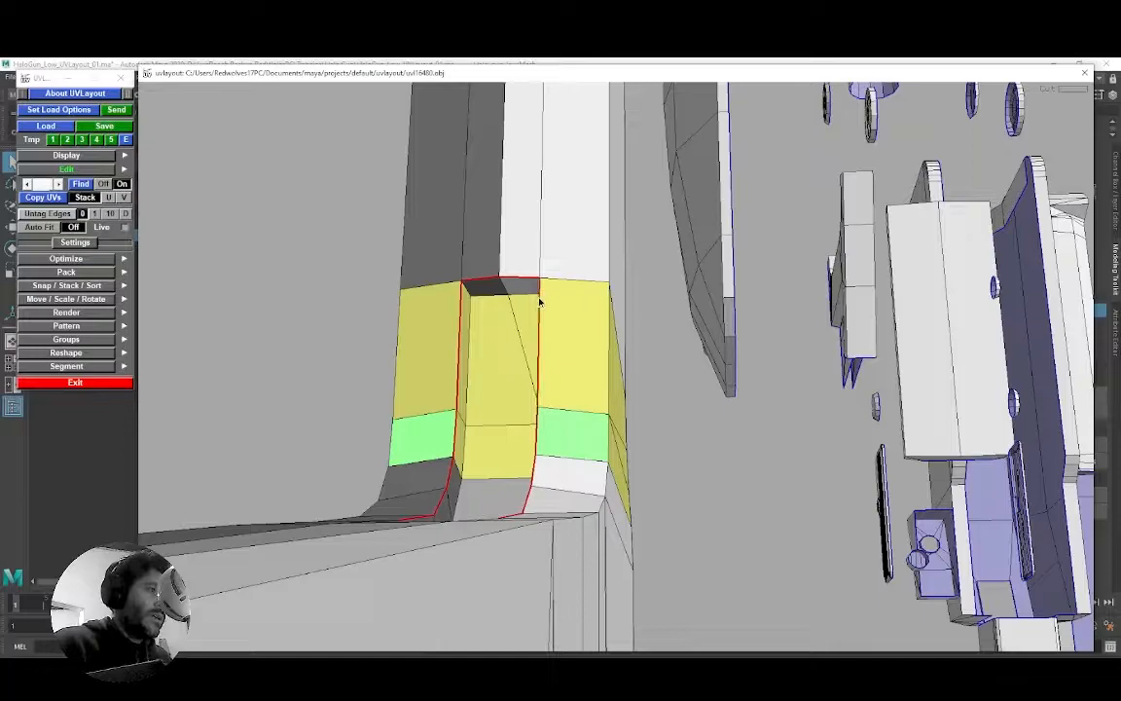
drag(503, 293, 530, 372)
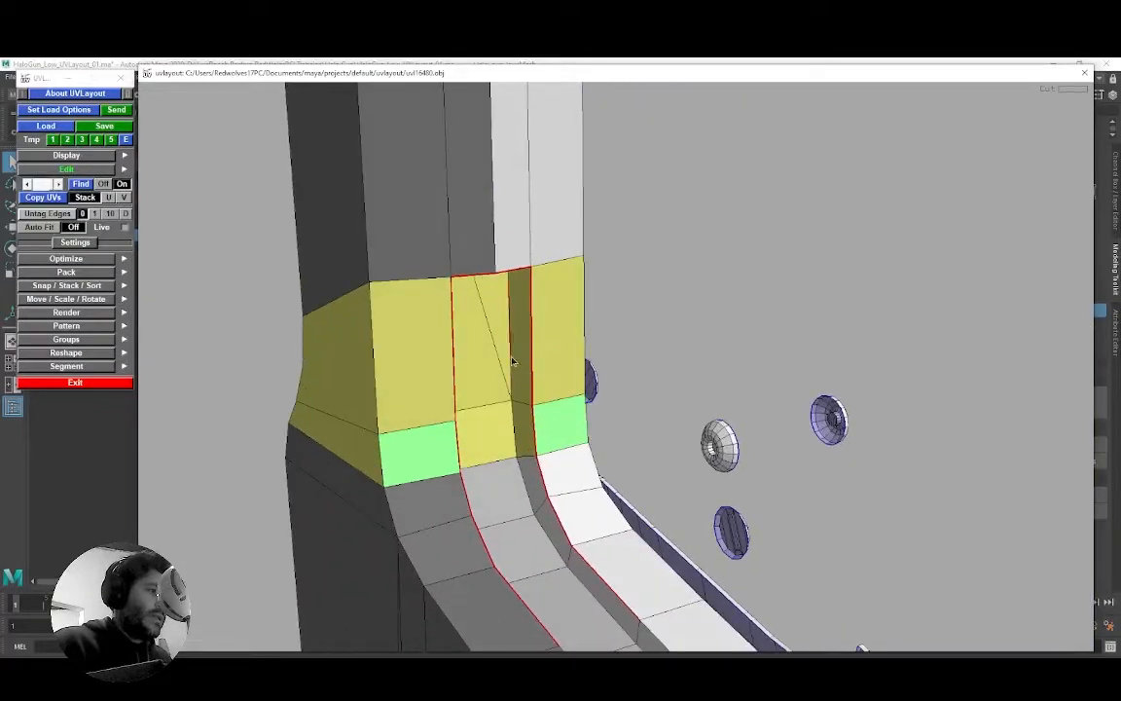
Step: Mark cuts along the groove's inner floor edges, including the edge beneath its closed end and the recessed side edge
drag(547, 514, 494, 377)
drag(489, 236, 465, 218)
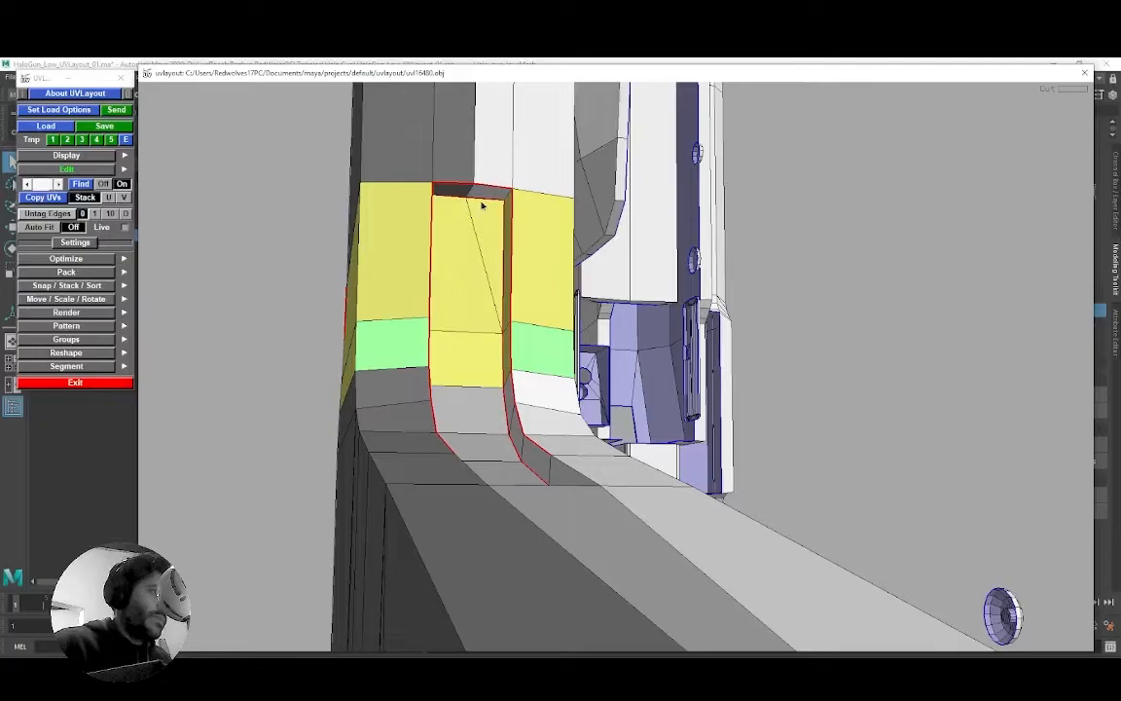
drag(523, 268, 502, 342)
key(c)
mouse_move(518, 366)
right_down()
mouse_move(508, 368)
mouse_move(531, 358)
right_up()
key(c)
right_drag(692, 307, 535, 358)
drag(535, 358, 654, 280)
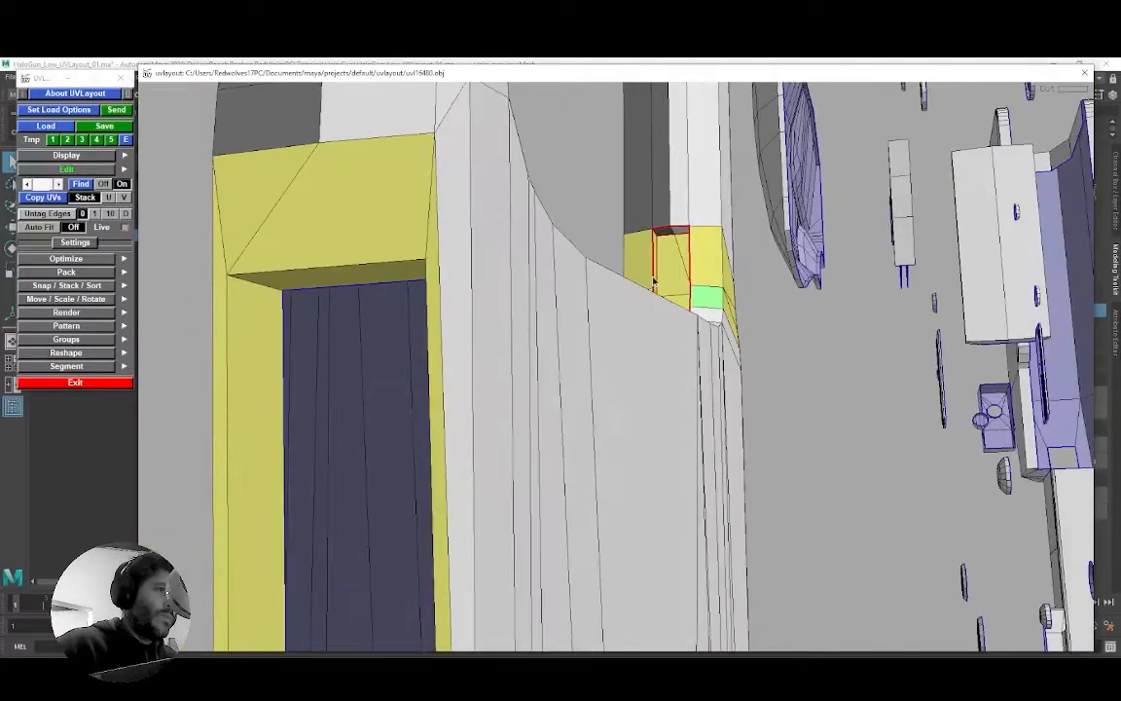
middle_drag(679, 247, 565, 356)
right_drag(566, 355, 579, 303)
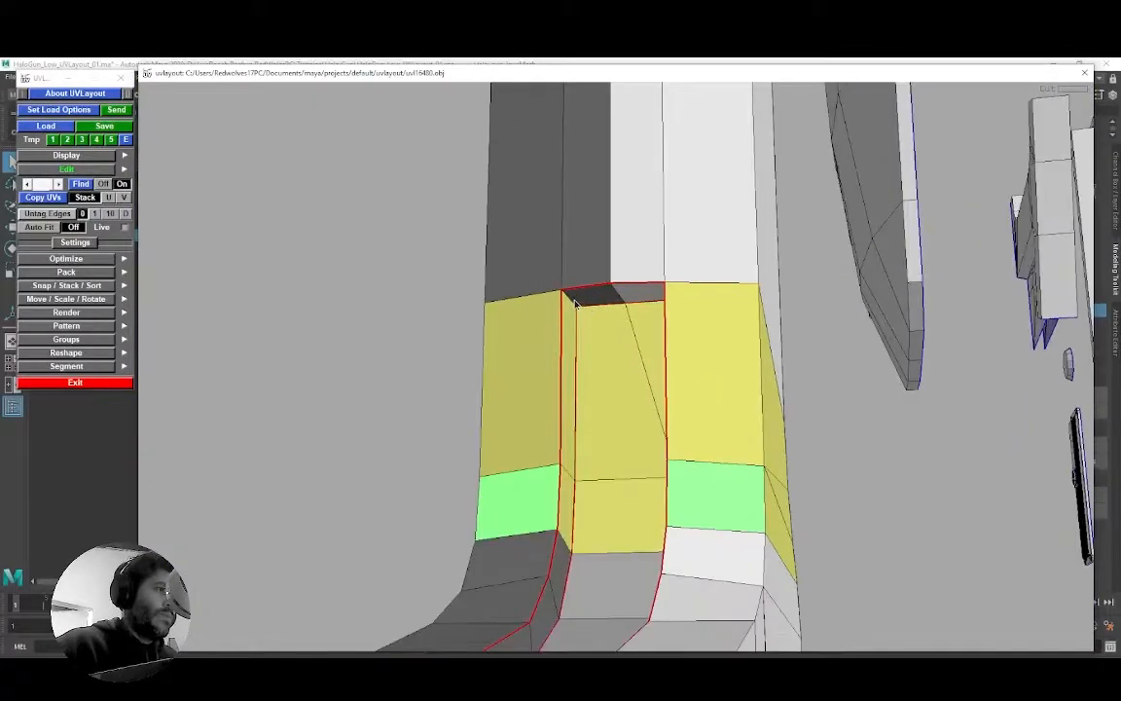
Step: Mark cuts along both outer edges of the trigger guard's long bar, around the bevelled corner and down its short end
drag(578, 352, 503, 388)
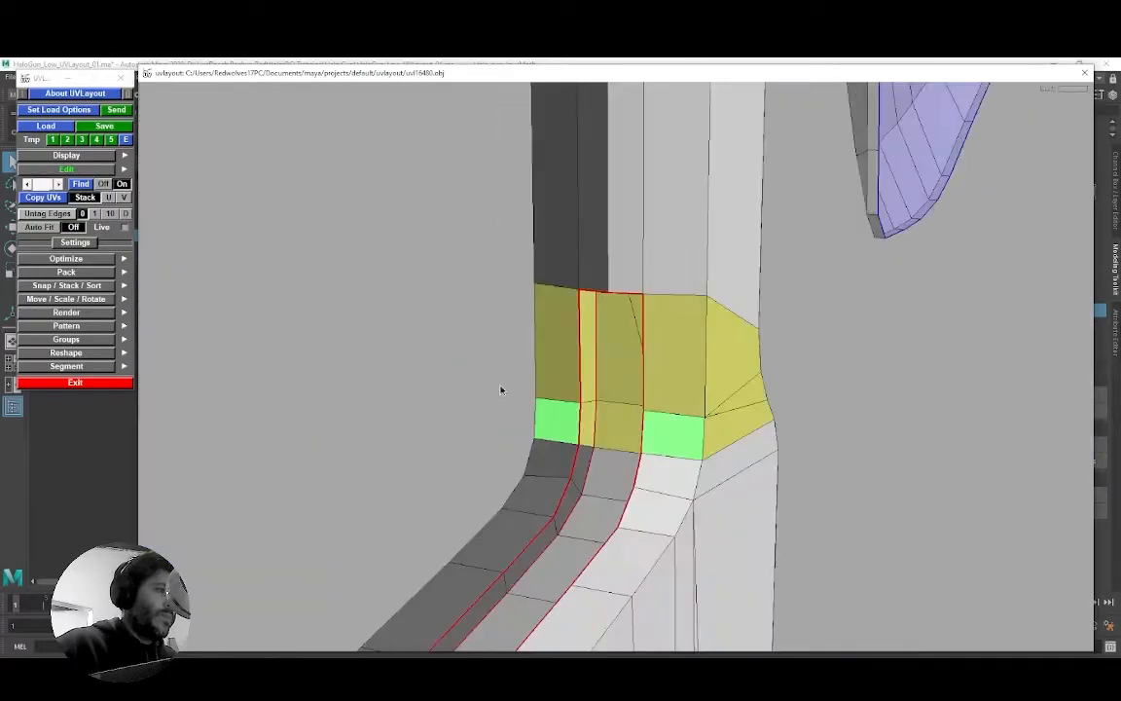
right_drag(503, 388, 565, 370)
drag(565, 370, 568, 390)
right_drag(568, 390, 487, 340)
key(c)
key(c)
key(c)
key(c)
key(c)
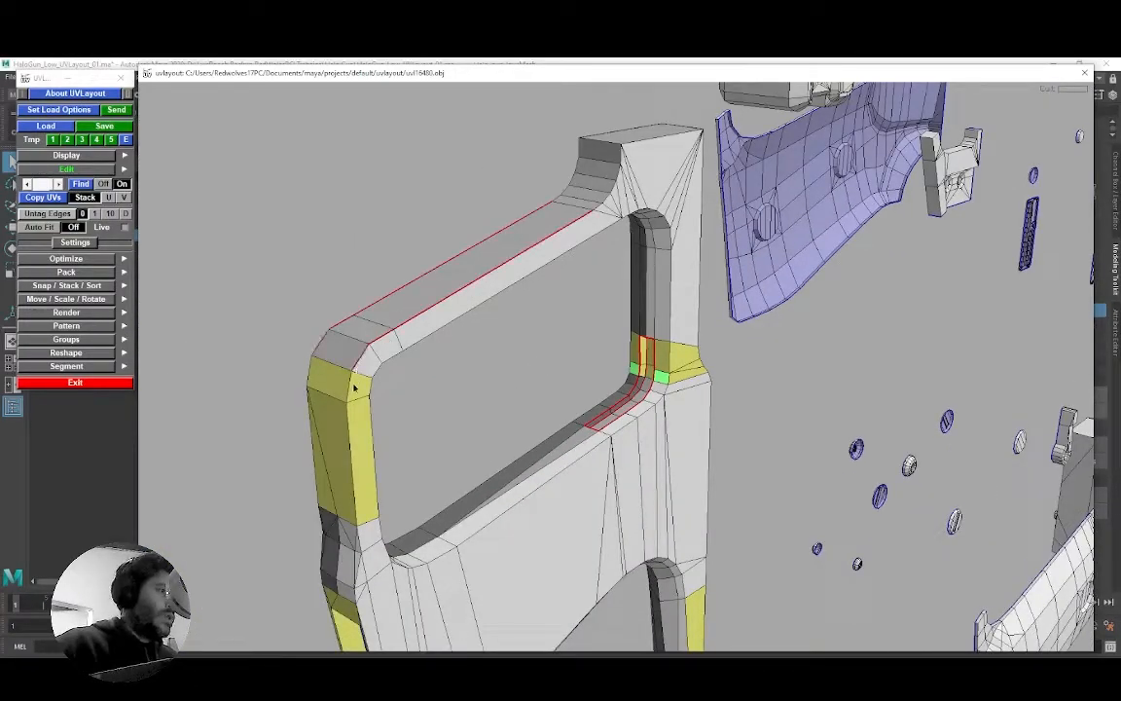
middle_drag(392, 461, 382, 348)
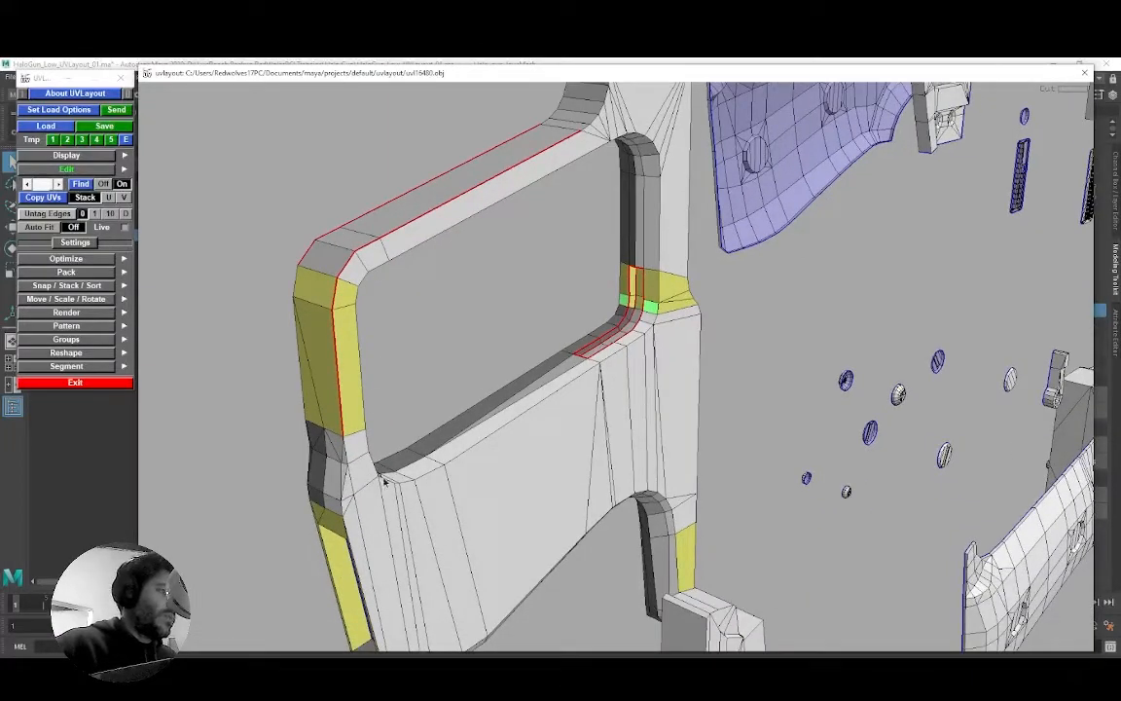
middle_drag(382, 488, 436, 357)
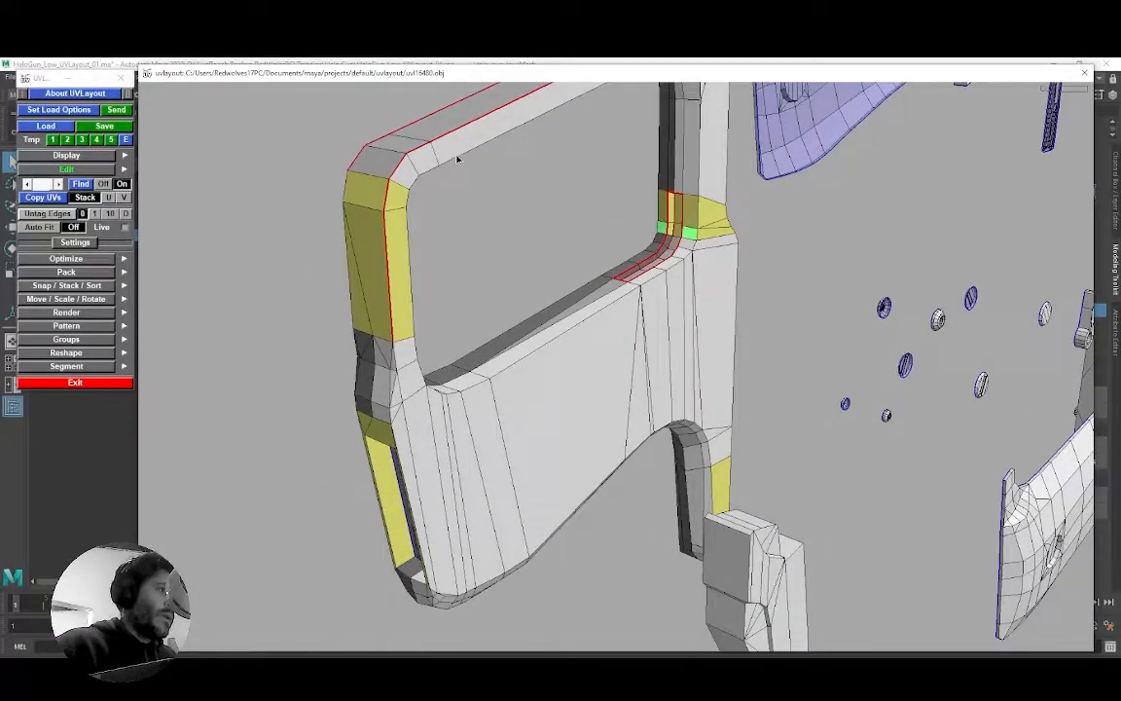
Step: Mark cuts along the inner rim of the trigger-guard opening and along the bevel edge bordering the frame's side face
middle_drag(443, 192, 395, 219)
key(c)
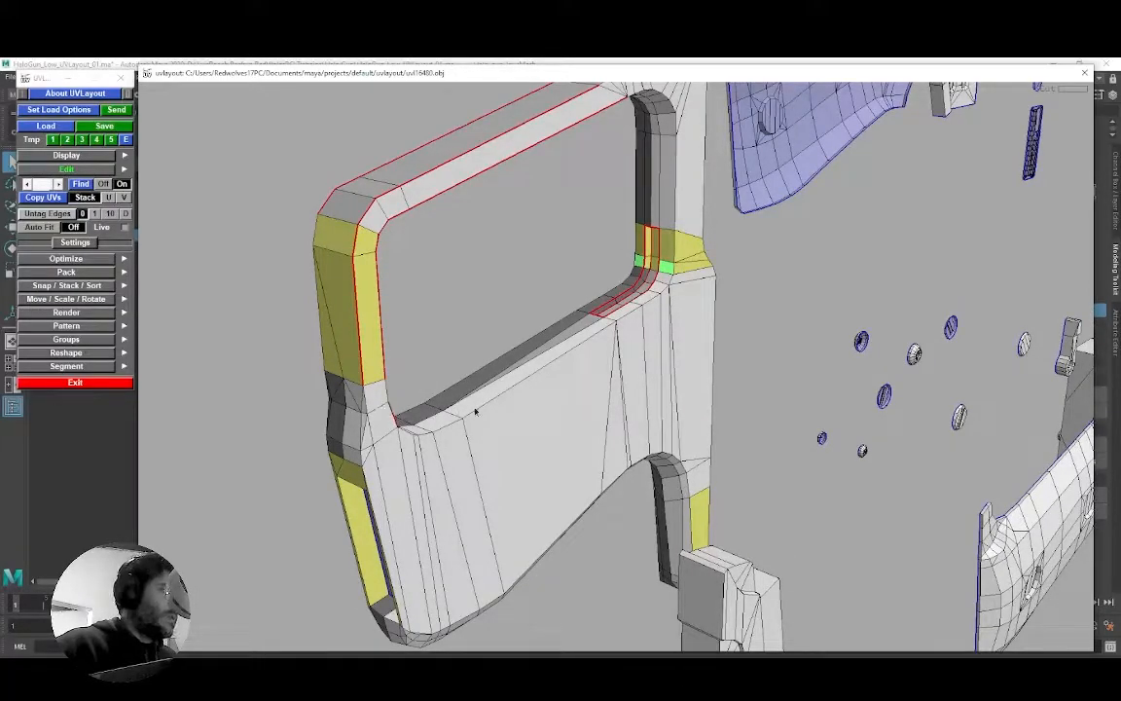
scroll(498, 401, up, 2)
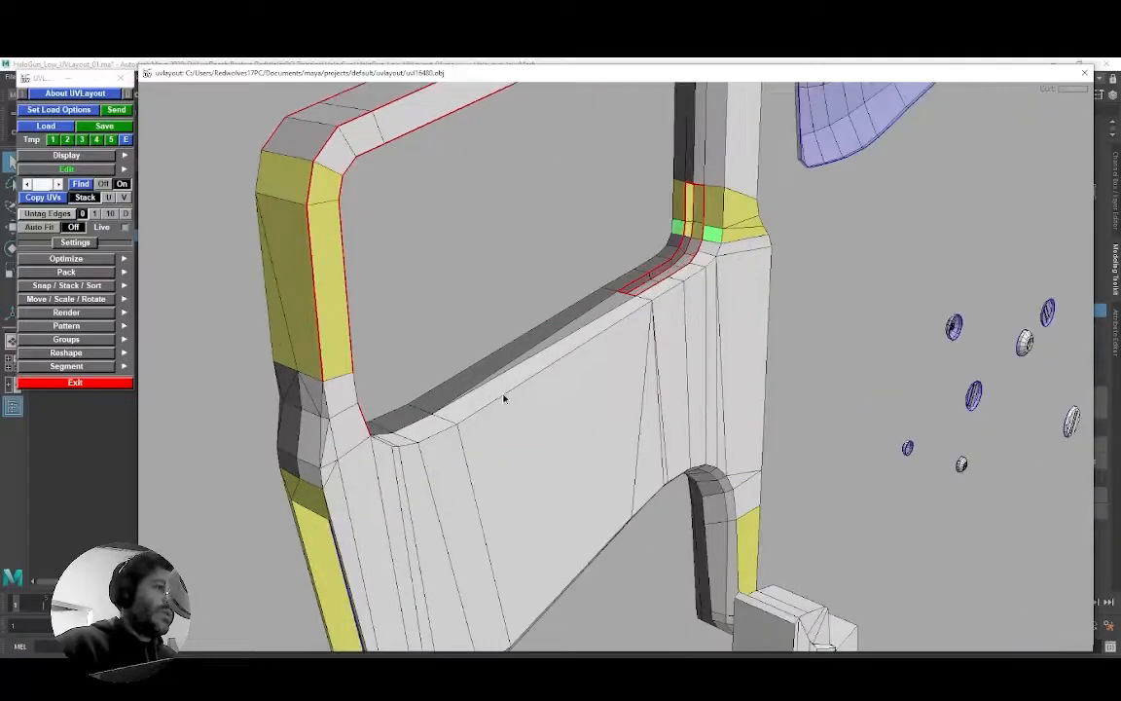
middle_drag(562, 368, 478, 393)
key(c)
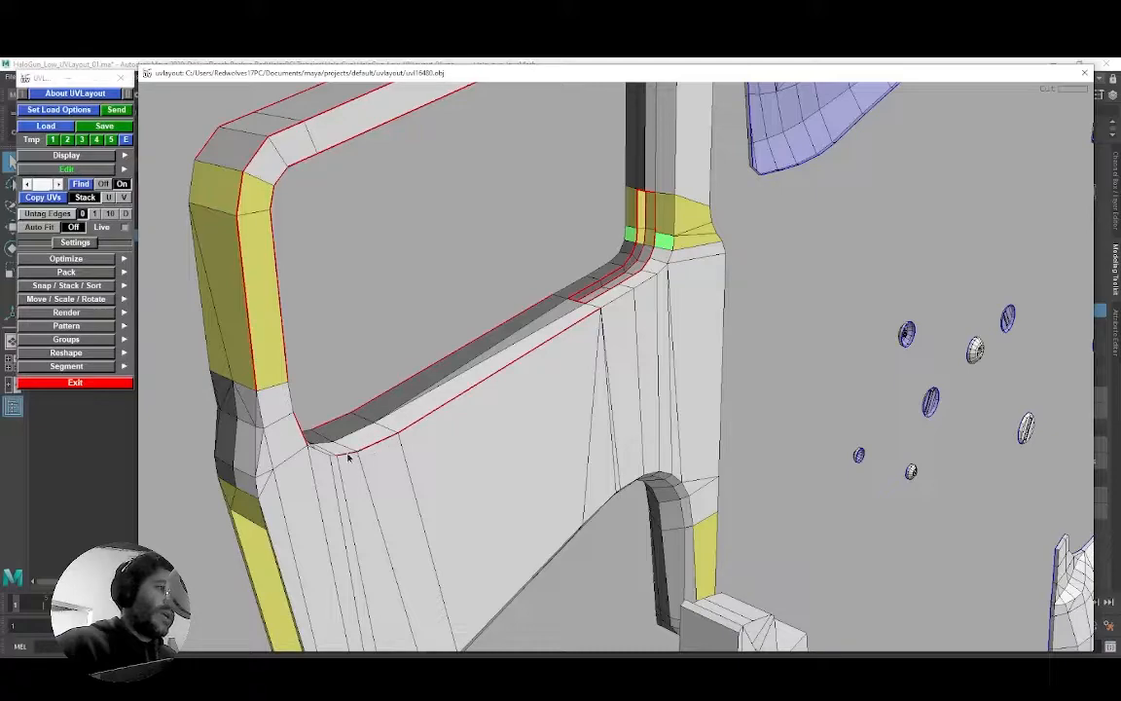
Step: Extend the bevel-edge cut around the opening's inner corner up to the green marked polygon beside the groove
middle_drag(564, 353, 511, 338)
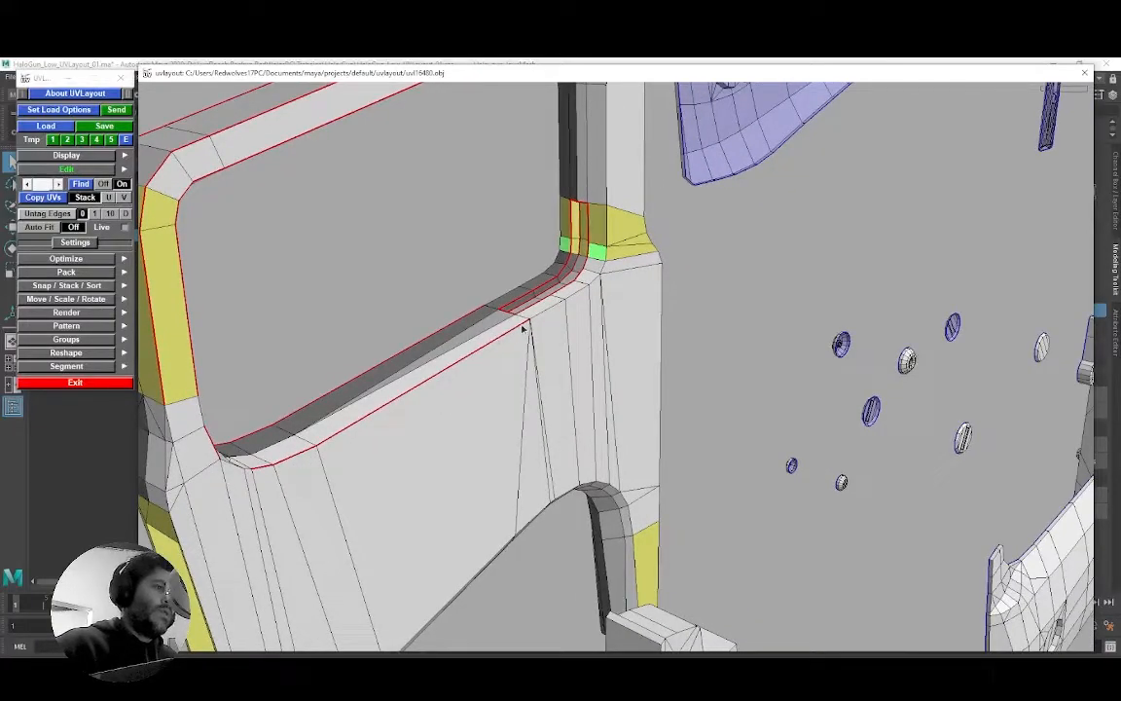
scroll(525, 332, up, 3)
middle_drag(597, 300, 529, 342)
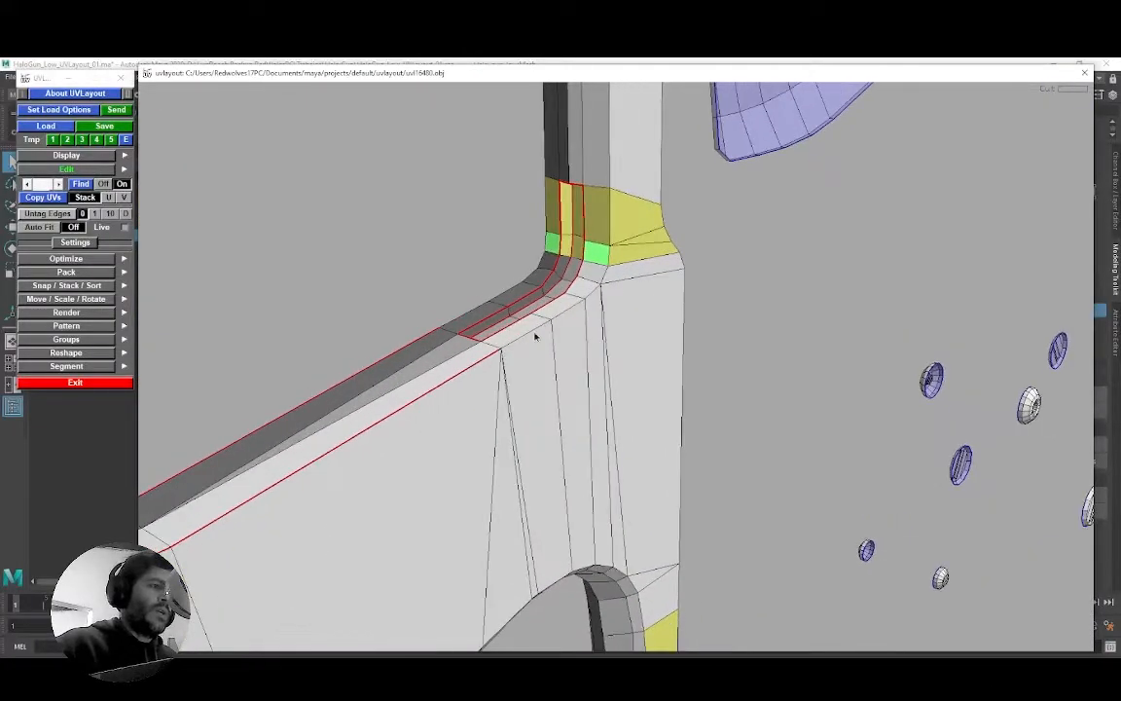
right_drag(565, 322, 548, 336)
middle_drag(553, 348, 521, 339)
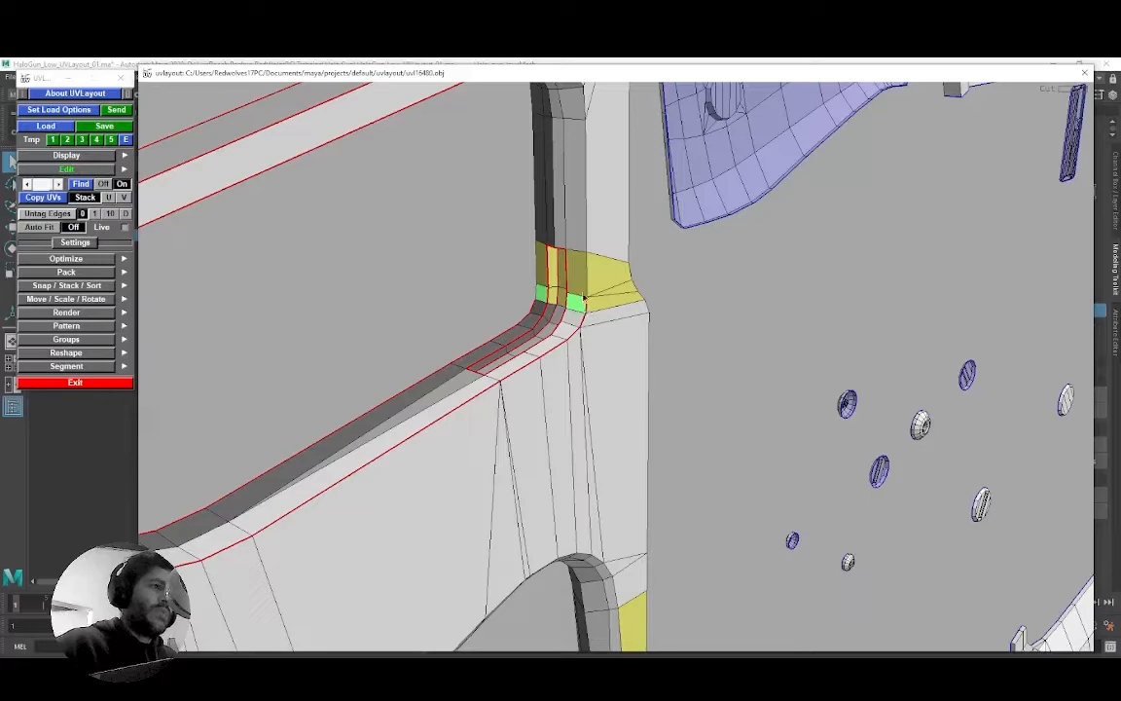
scroll(585, 296, down, 3)
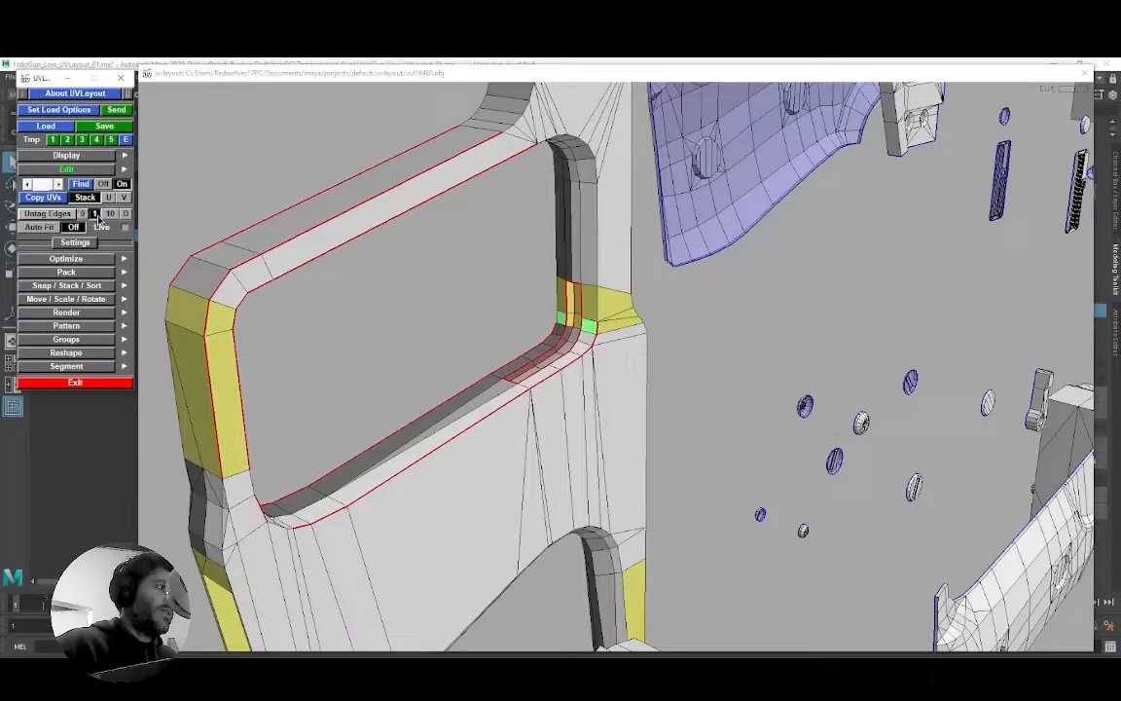
Step: Mark cuts up both rim edges of the opening's grooved upright and around its rounded upper corner
key(c)
middle_drag(596, 196, 593, 206)
key(c)
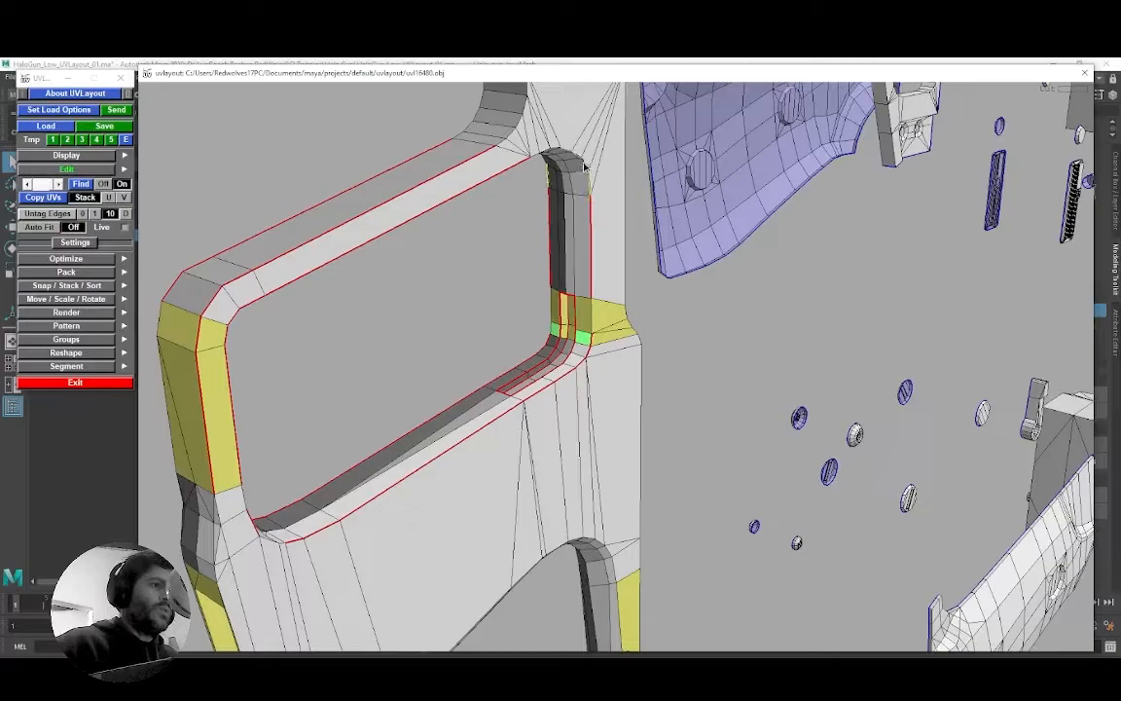
drag(584, 174, 545, 118)
scroll(546, 118, up, 5)
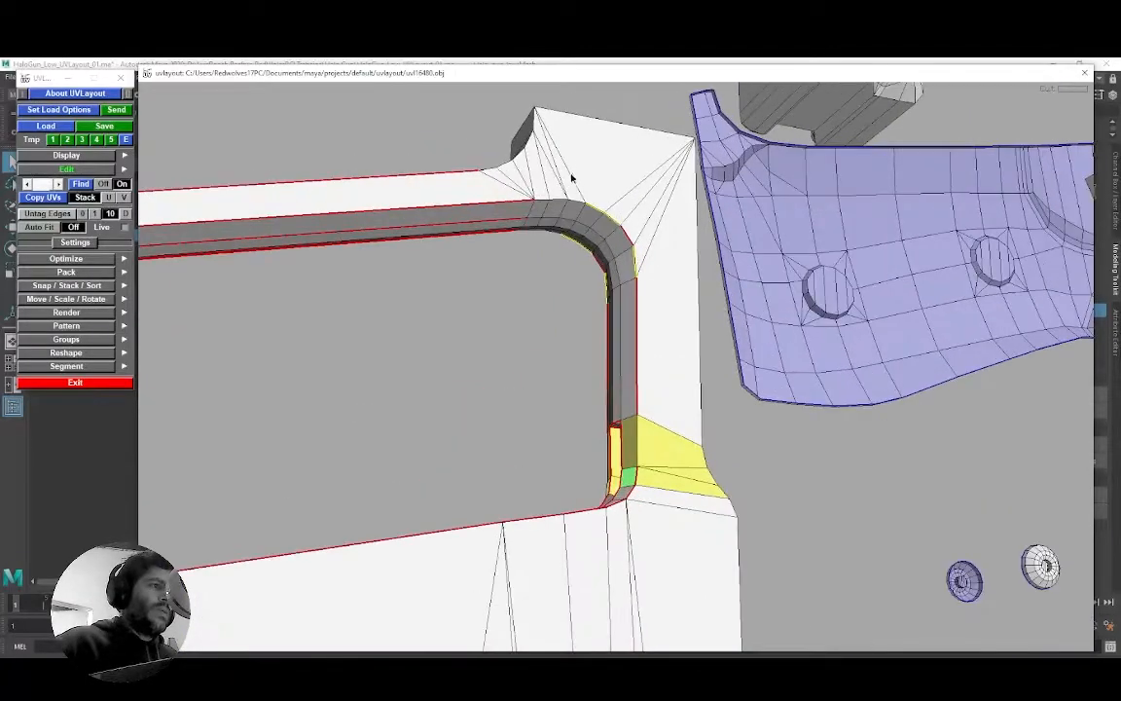
Step: Mark cuts along the curved side edges joining the long bar to the end block and around the block's top face
drag(545, 190, 588, 239)
key(c)
key(c)
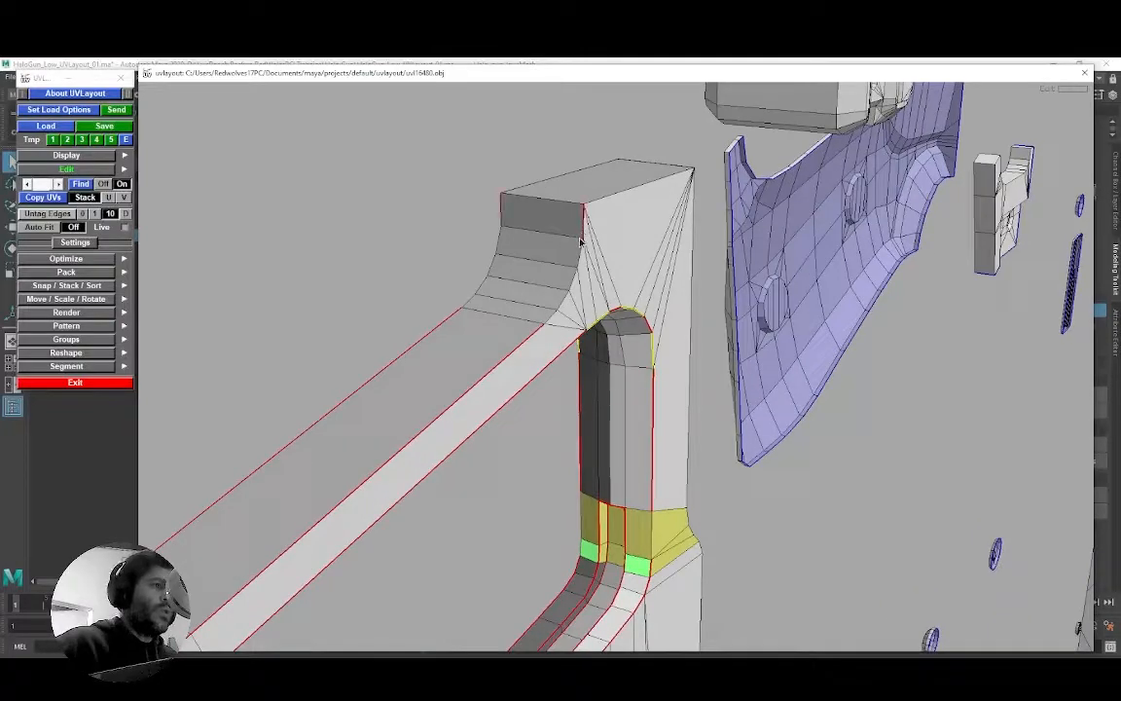
key(c)
drag(573, 280, 581, 260)
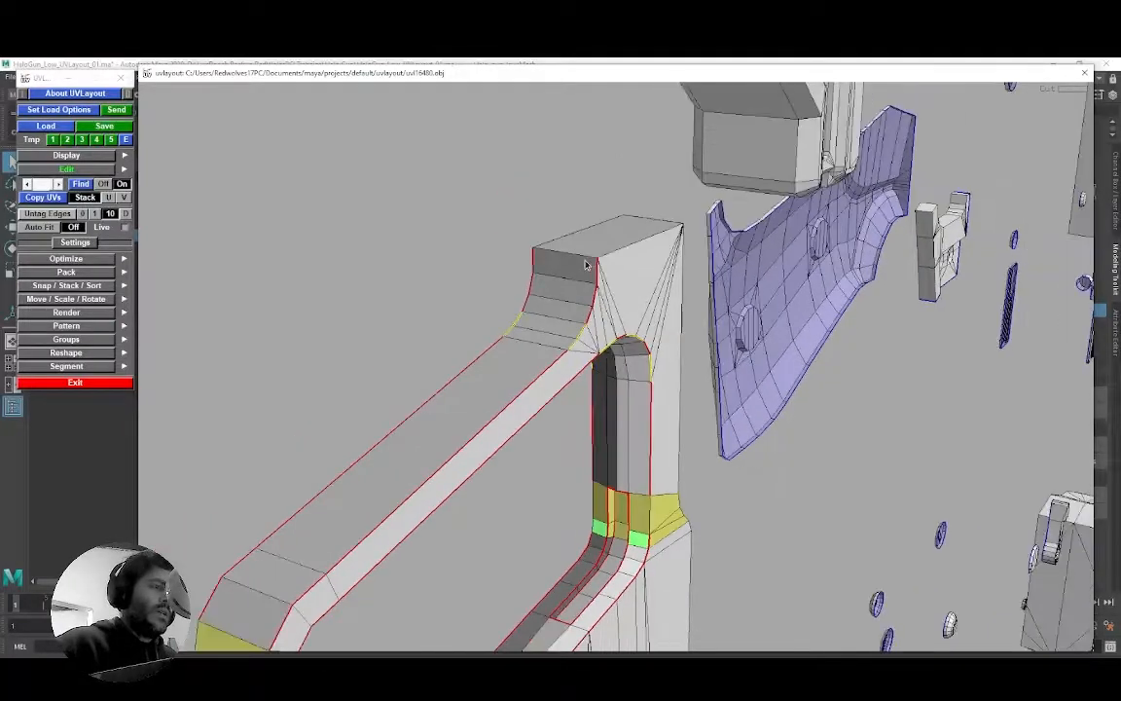
scroll(581, 262, up, 1)
key(c)
scroll(544, 240, up, 2)
key(c)
key(c)
Step: Mark cuts down both long edges of the frame's back face, through the stepped yellow section toward the lower leg
right_drag(553, 280, 512, 330)
middle_drag(513, 329, 515, 280)
middle_drag(529, 352, 509, 219)
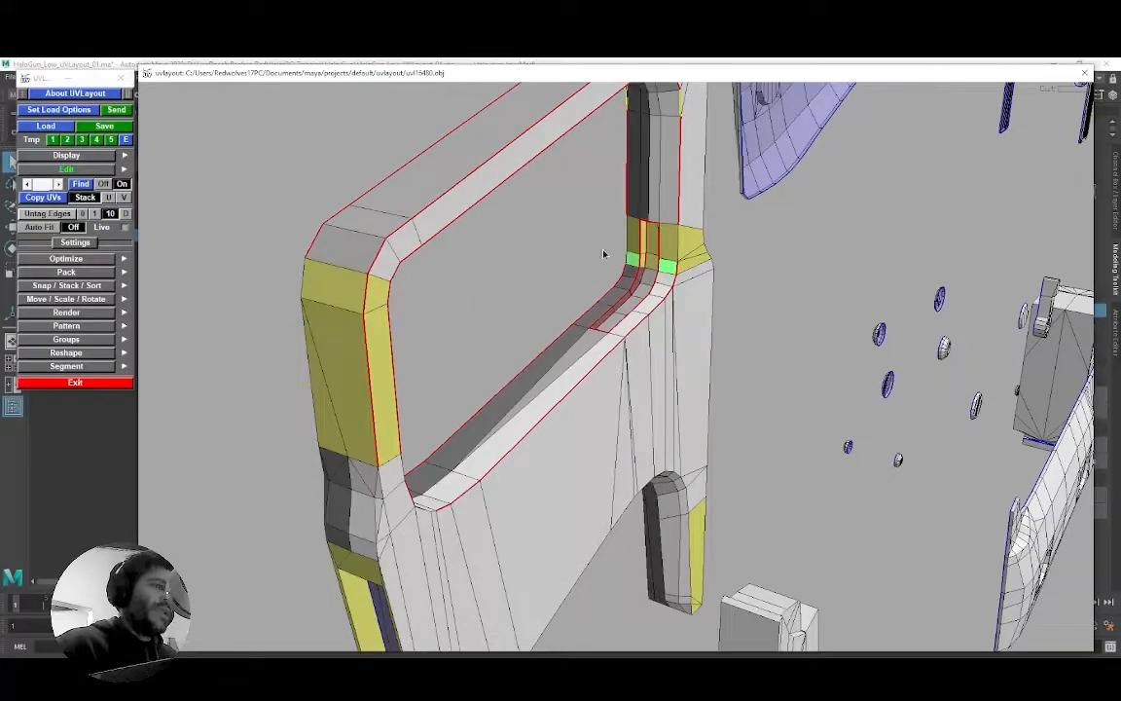
drag(601, 267, 565, 229)
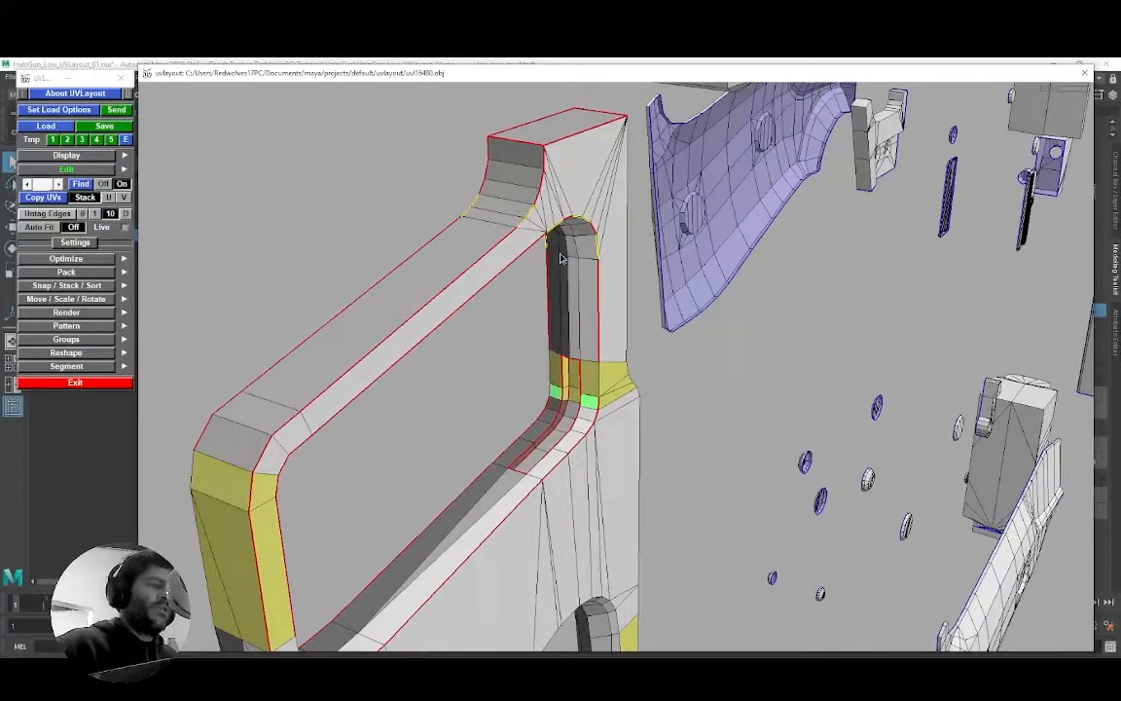
middle_drag(557, 405, 579, 333)
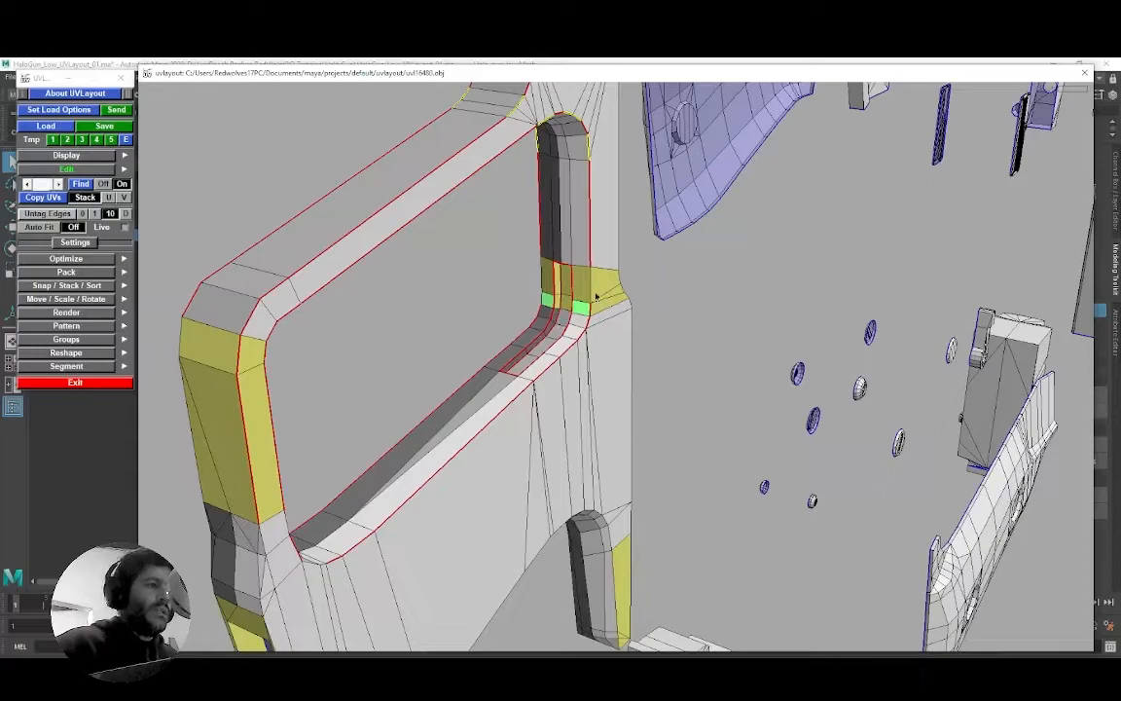
drag(588, 290, 463, 312)
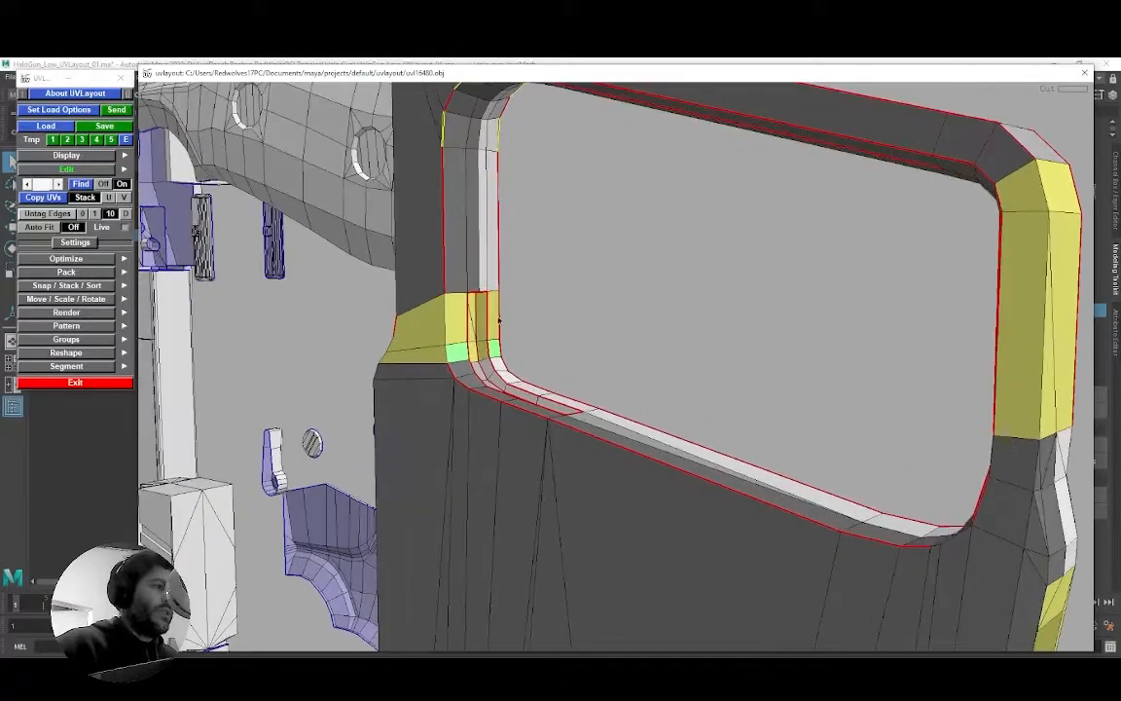
drag(463, 362, 596, 320)
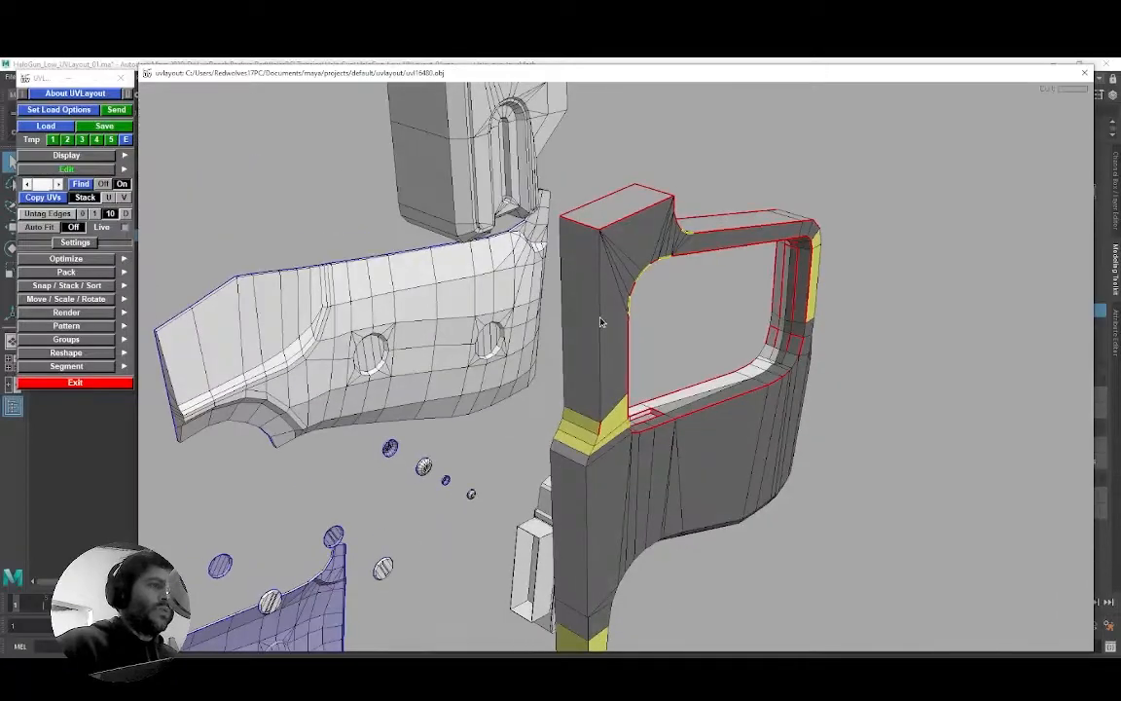
middle_drag(590, 403, 540, 320)
right_drag(540, 320, 557, 353)
key(c)
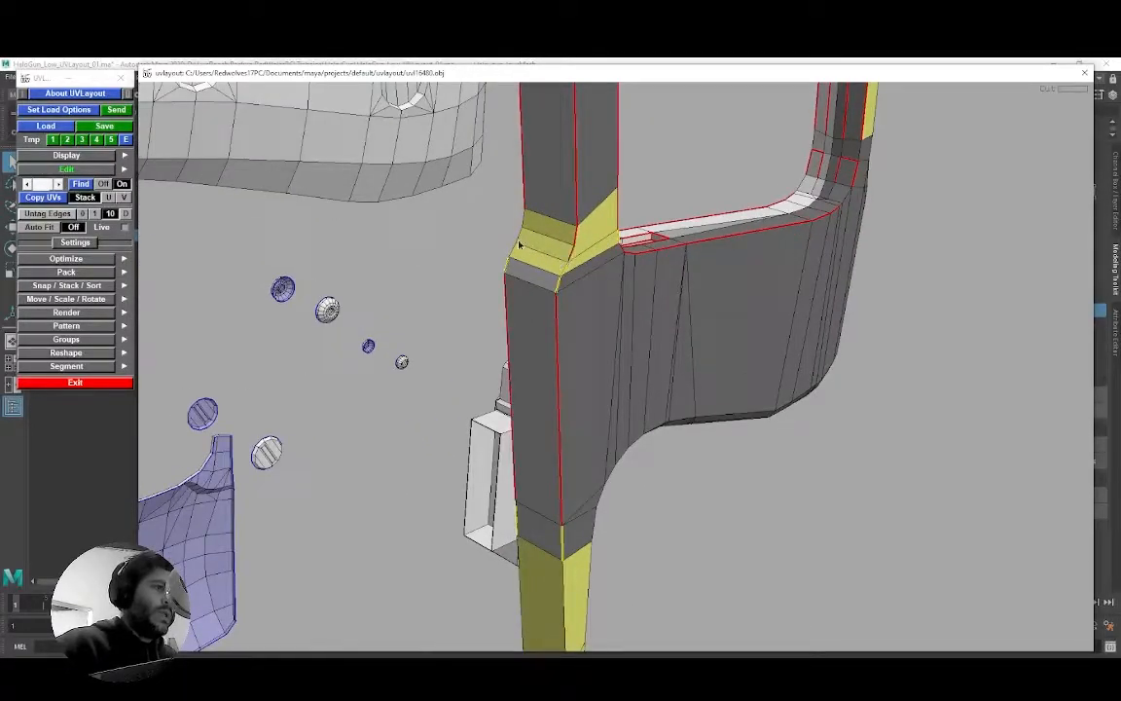
Step: Mark cuts down the lower leg's back edges and along the bottom edges of its yellow faces
right_drag(576, 355, 574, 408)
middle_drag(573, 408, 569, 292)
right_drag(570, 292, 562, 338)
middle_drag(563, 338, 532, 173)
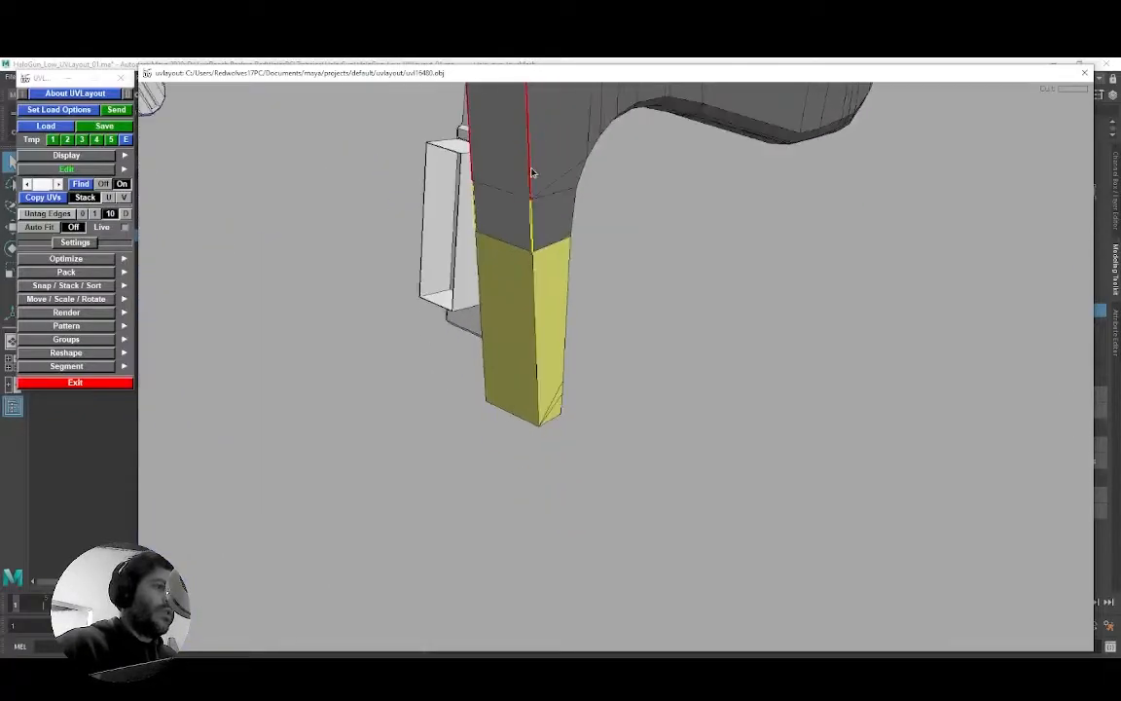
right_drag(532, 173, 542, 310)
key(c)
key(c)
key(c)
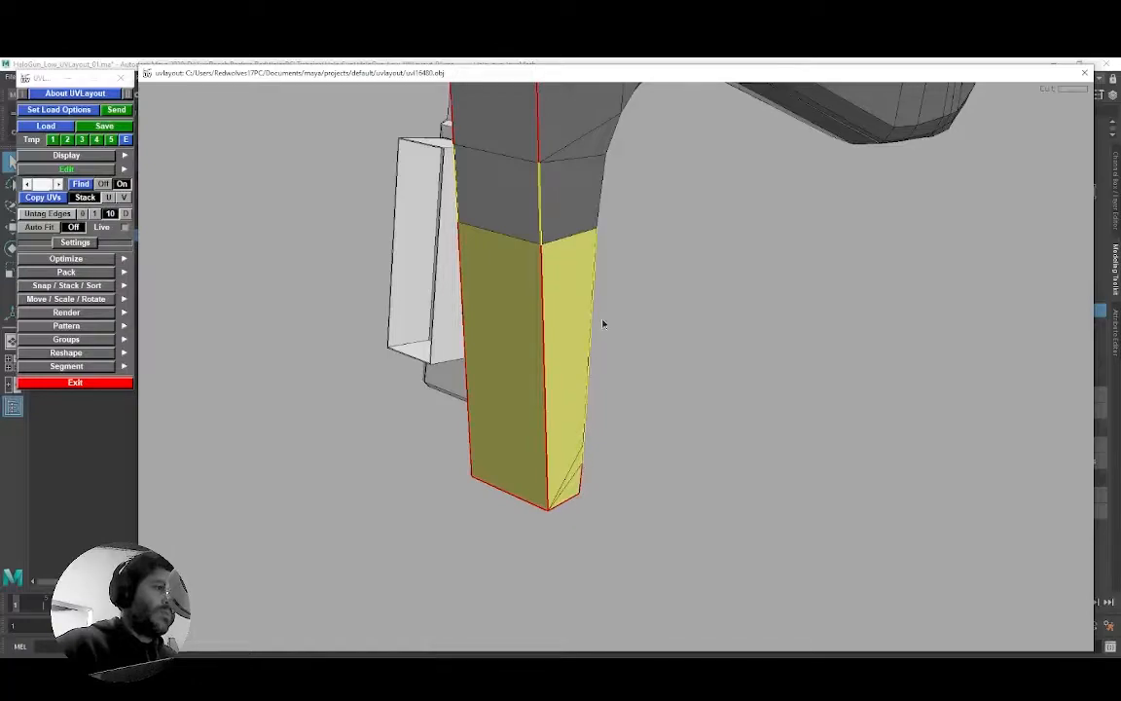
Step: Mark a cut along the bevel edge bordering the frame's curved underside, from the lower leg toward the grip
right_drag(603, 325, 596, 298)
drag(609, 311, 542, 331)
right_drag(542, 331, 588, 326)
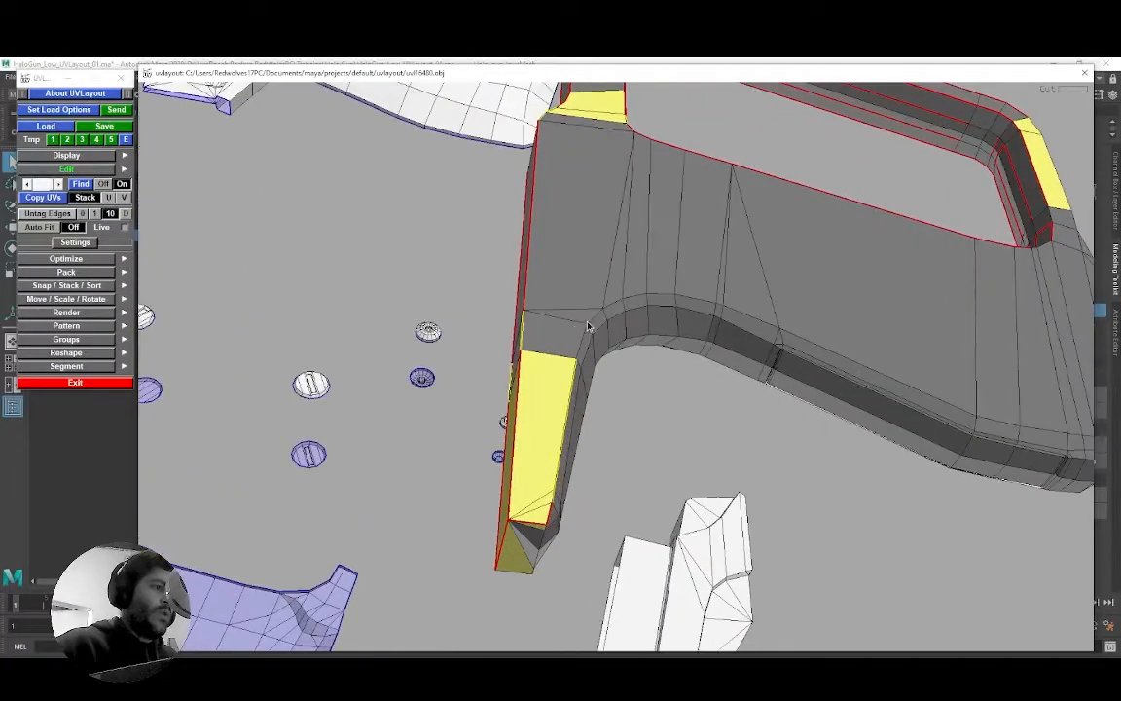
key(c)
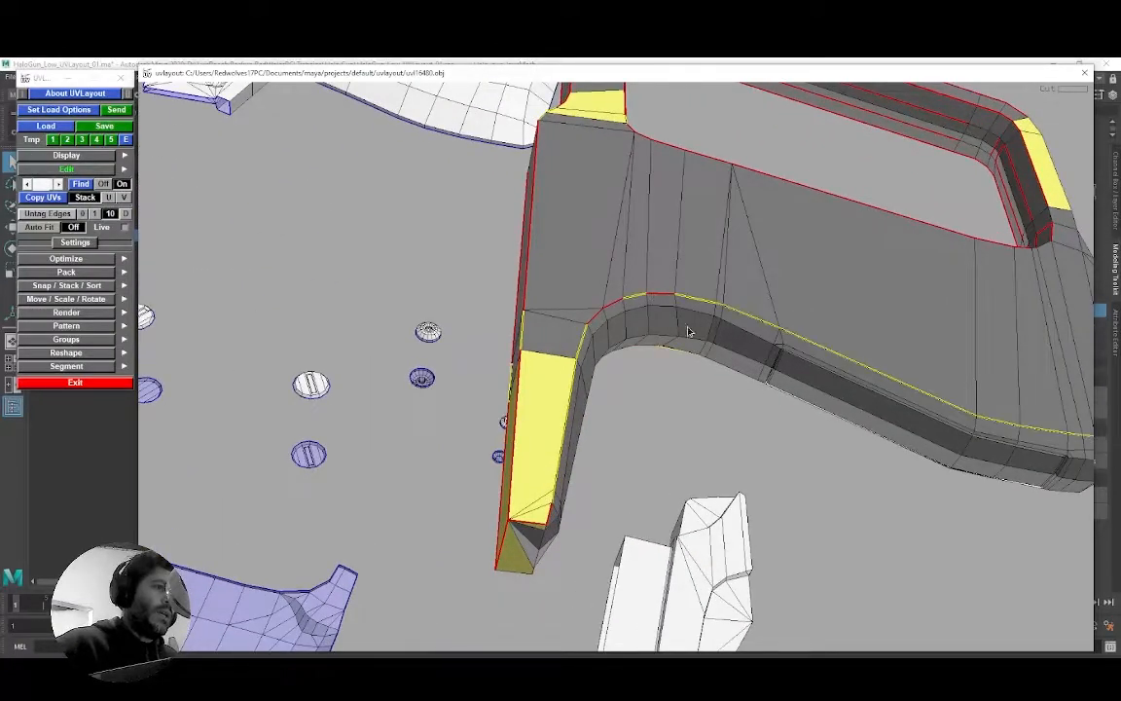
Step: Mark cuts across the lower leg's inner end and along the bottom edge of the grip's recessed slot
middle_drag(738, 363, 537, 332)
drag(666, 338, 610, 244)
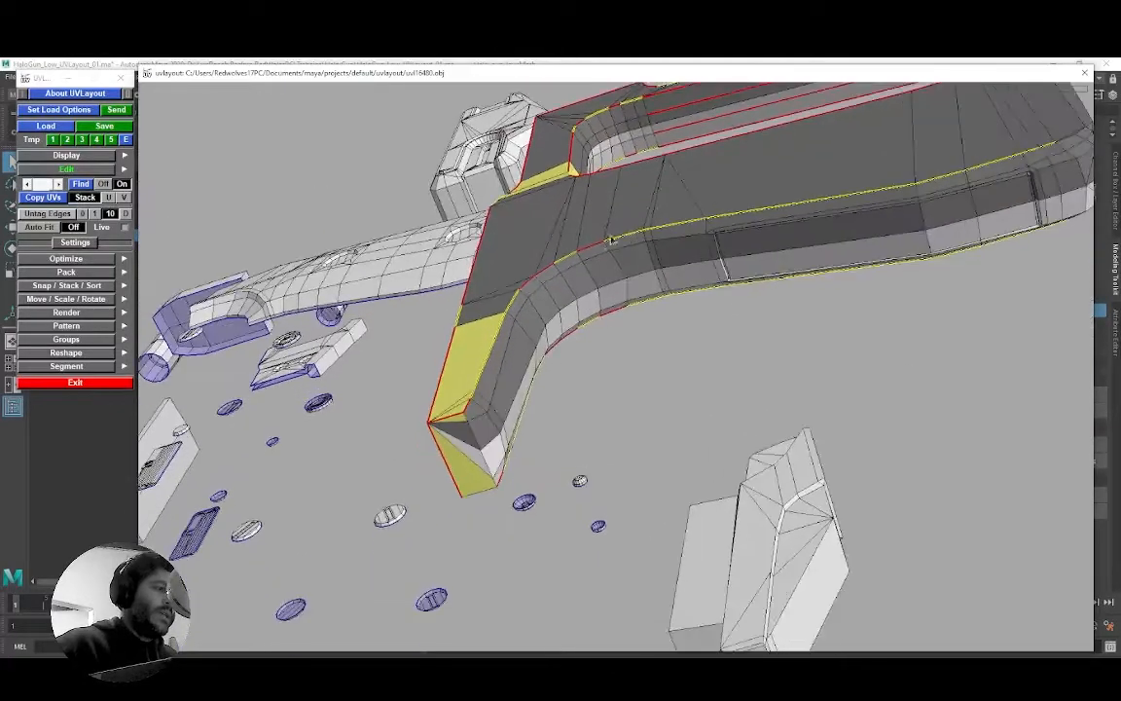
drag(560, 407, 512, 393)
drag(684, 278, 594, 271)
drag(663, 280, 585, 342)
key(c)
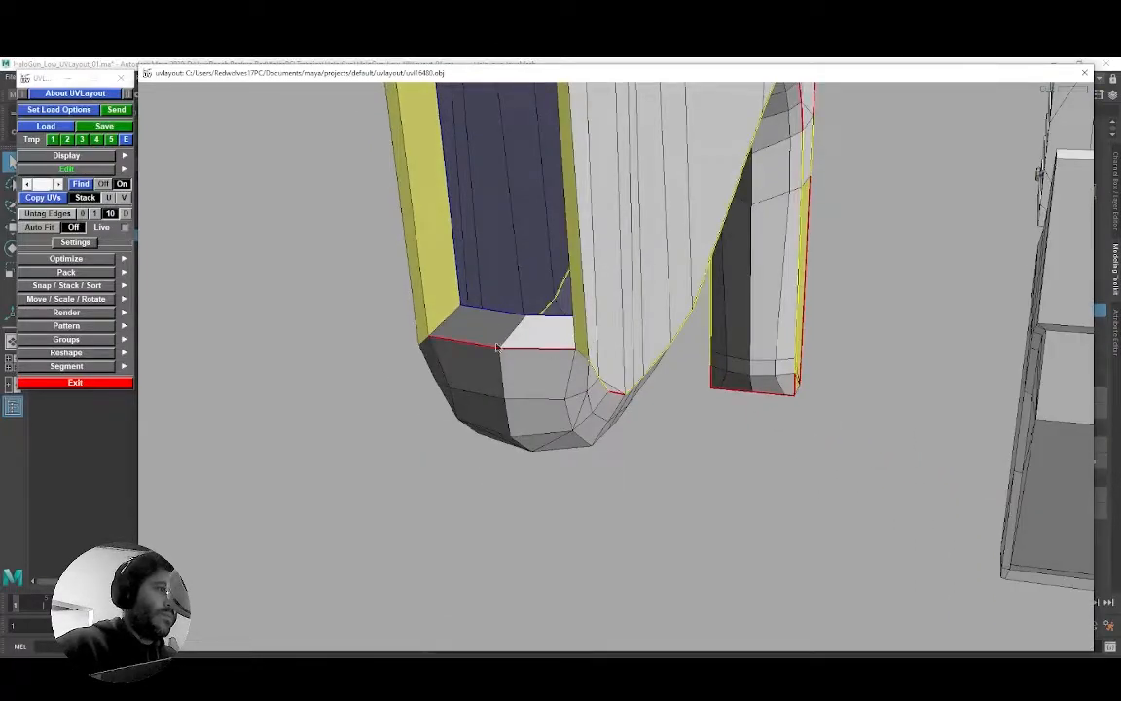
Step: Turn symmetry off and mark cuts around the recessed slot's rim and along the adjoining side edges of the grip
click(103, 184)
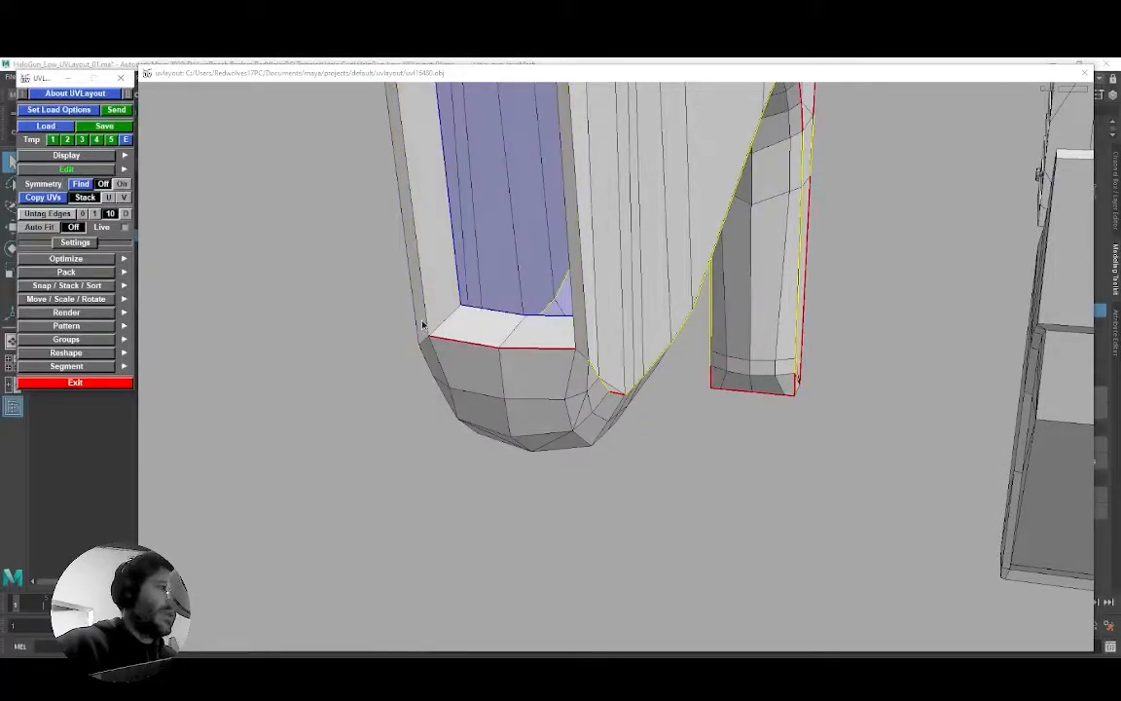
drag(424, 325, 588, 350)
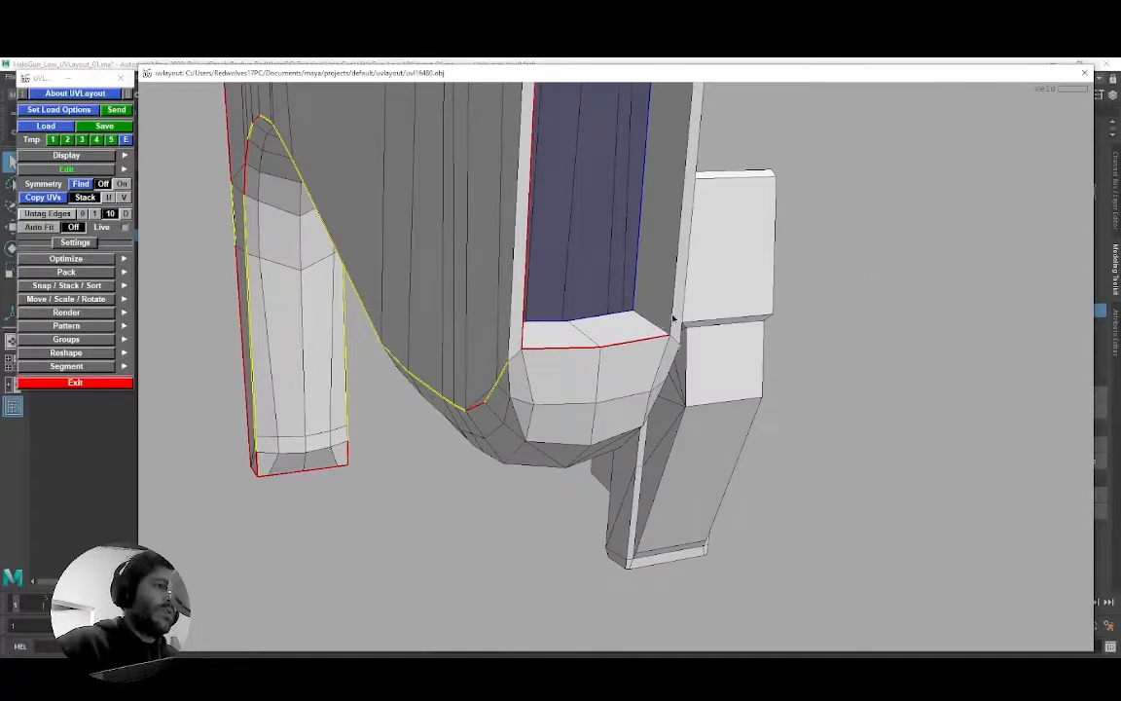
key(Home)
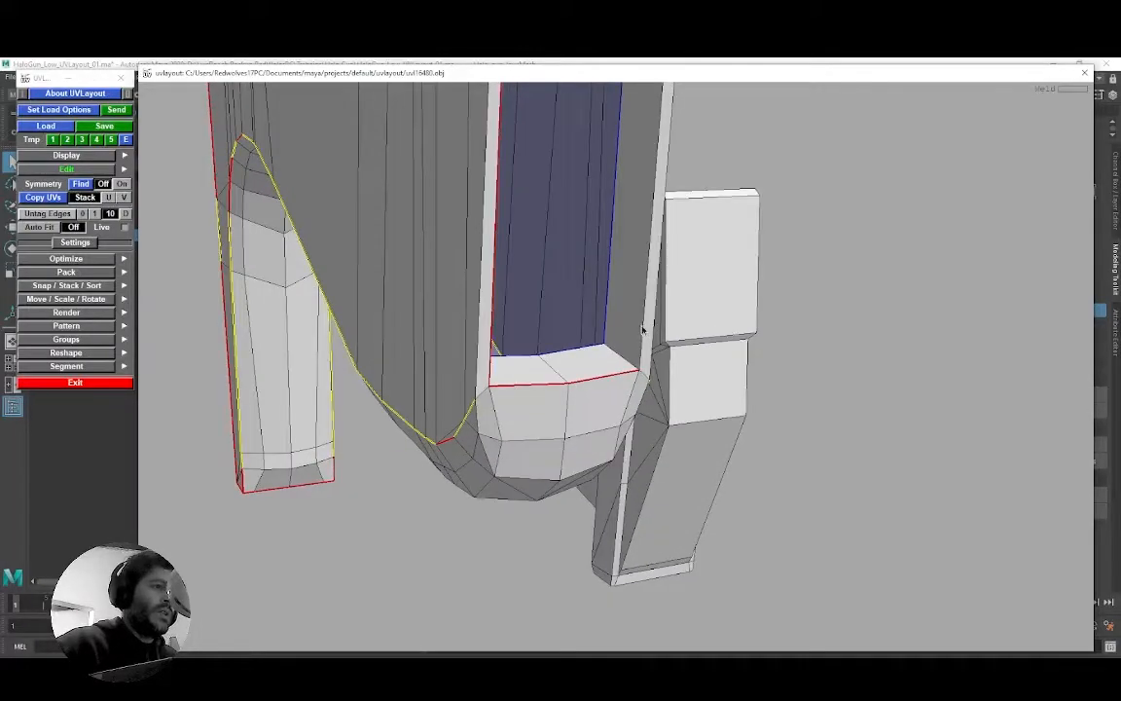
drag(577, 300, 643, 234)
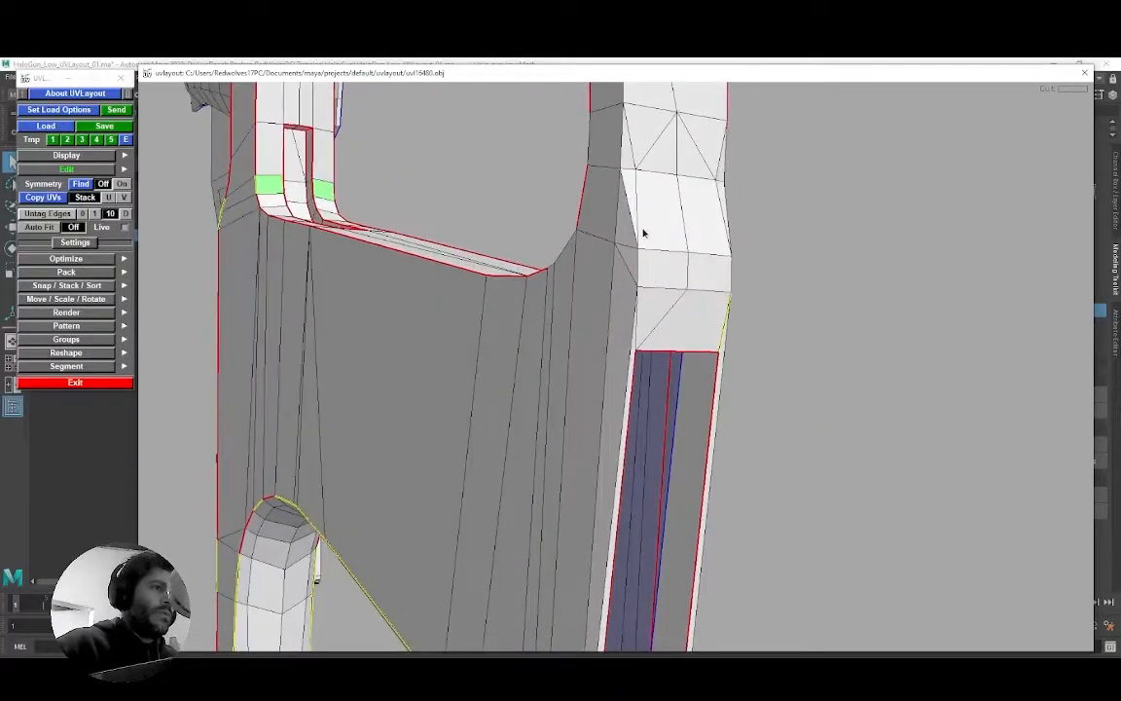
drag(637, 314, 572, 304)
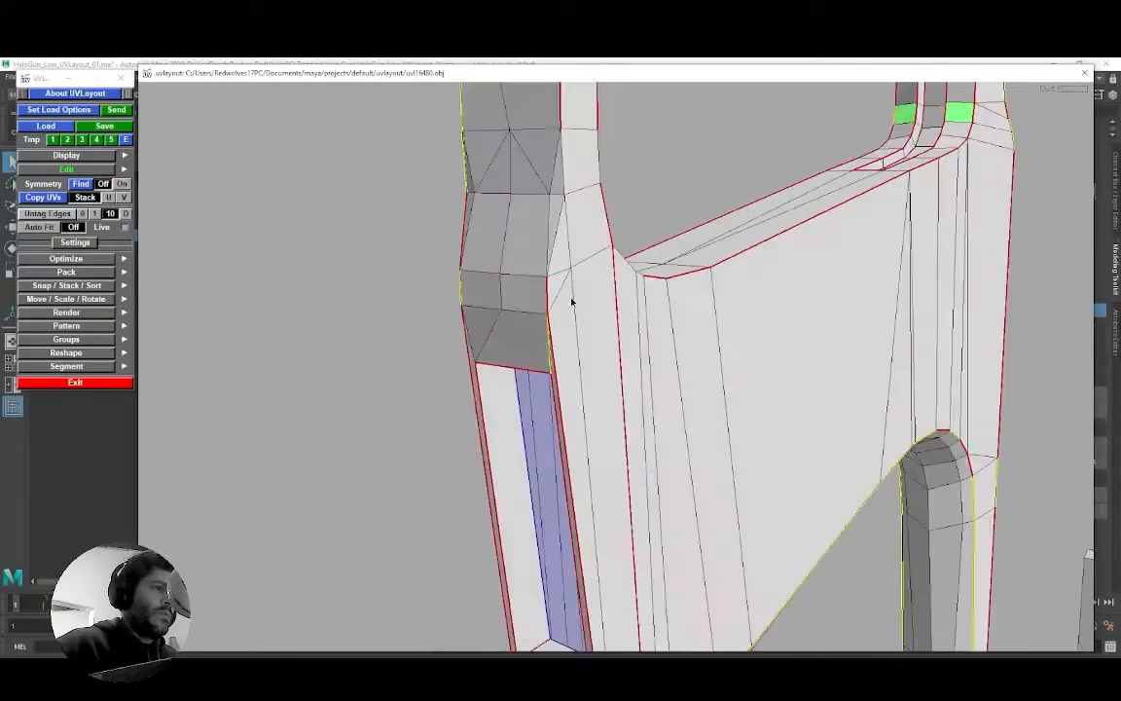
Step: Weld the cuts on the groove's inner floor edges along the opening's short bar and long bar
drag(566, 180, 625, 395)
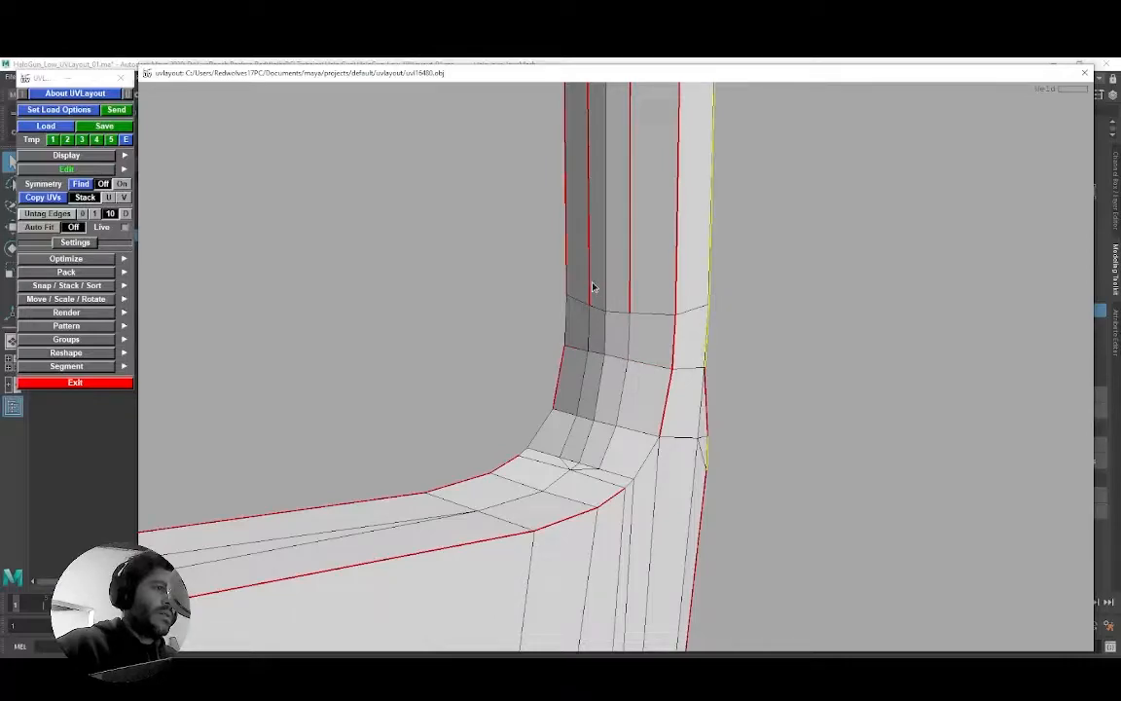
key(w)
key(w)
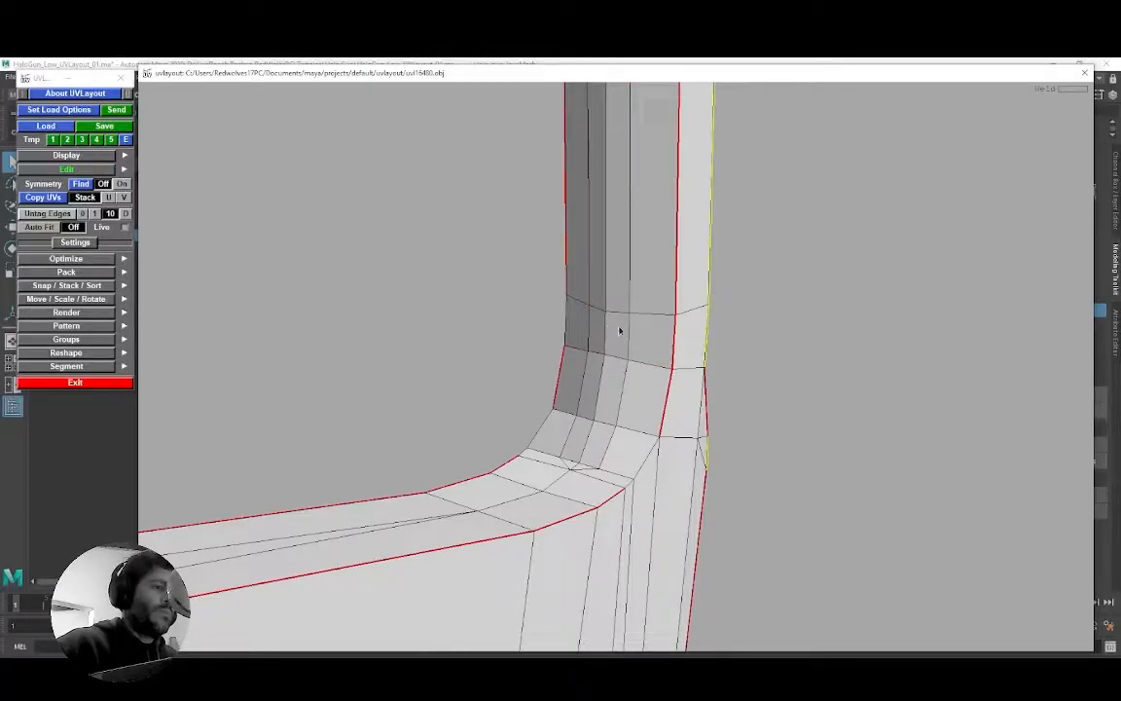
drag(566, 320, 633, 438)
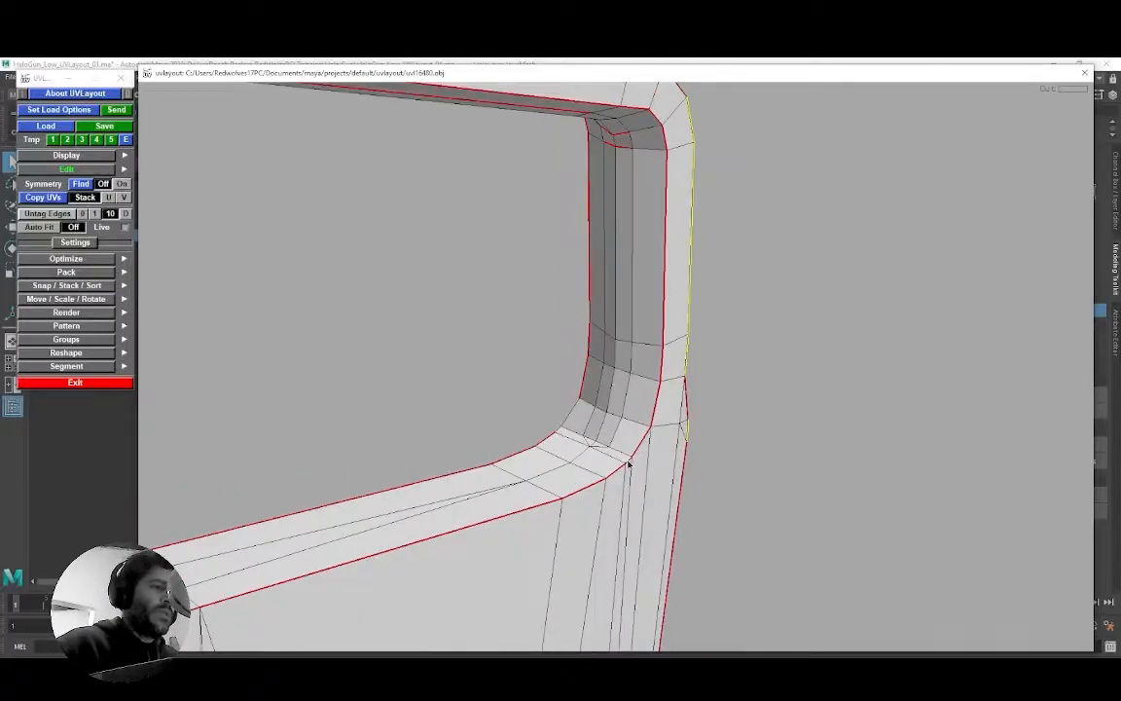
drag(562, 431, 605, 274)
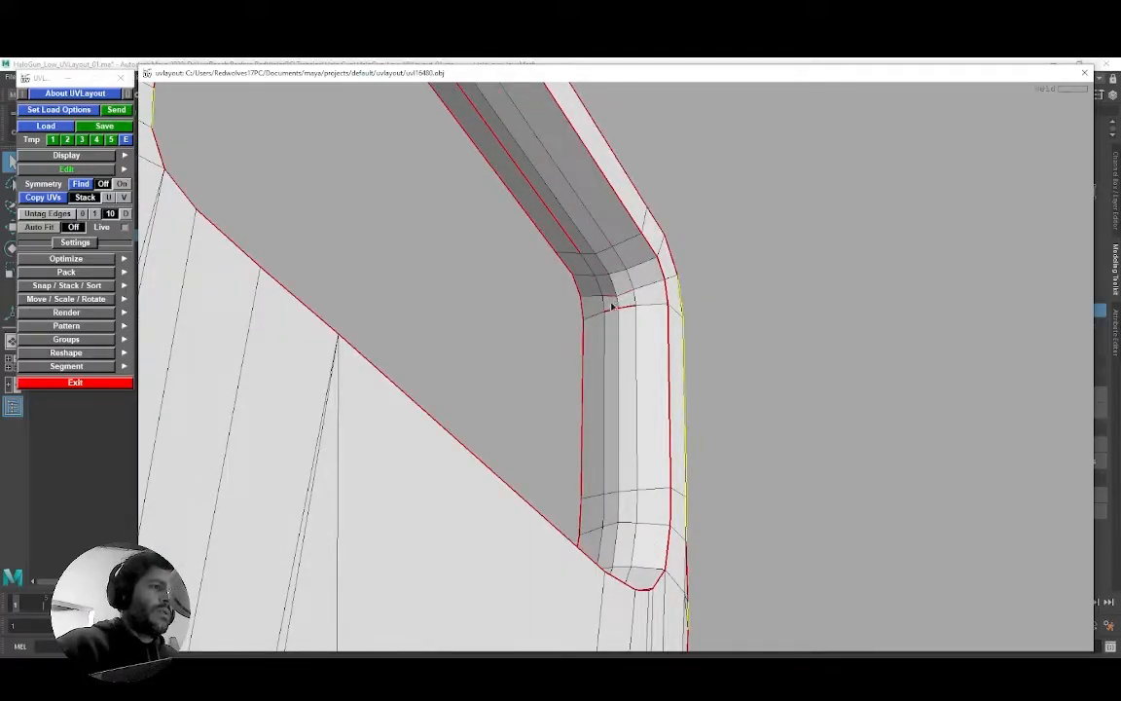
key(w)
right_drag(586, 258, 592, 290)
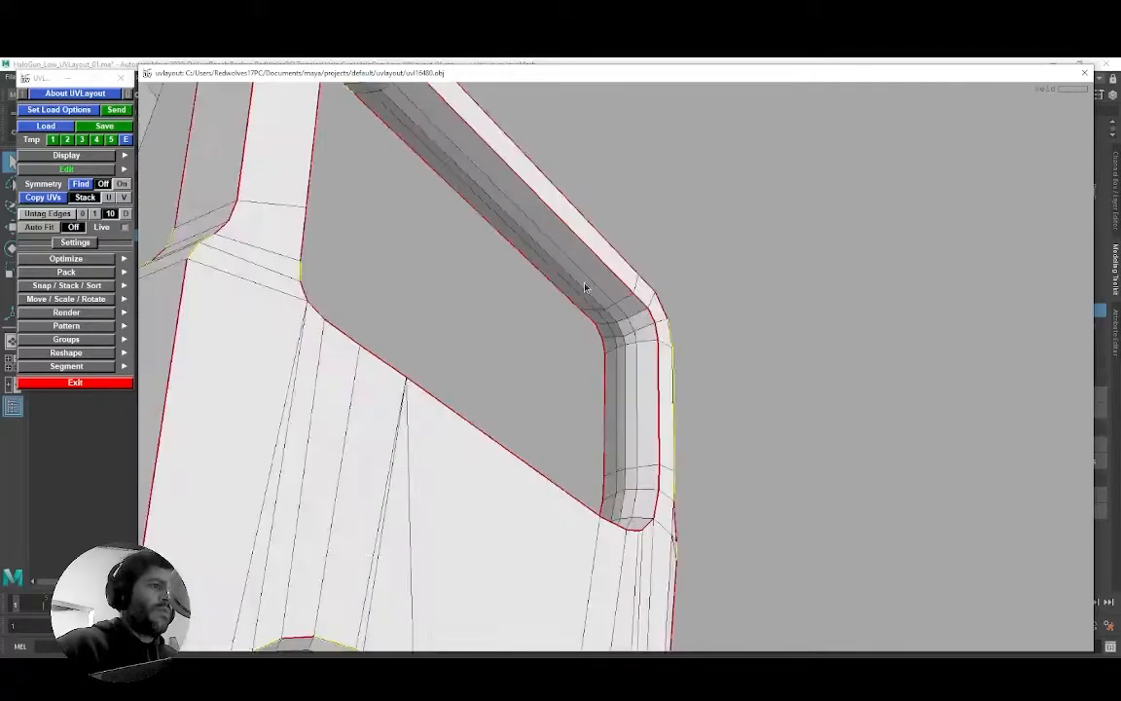
Step: Examine the cuts around the trigger-guard opening, its inner corners and the end block
drag(592, 290, 476, 288)
middle_drag(482, 322, 548, 296)
right_drag(549, 296, 623, 273)
drag(623, 273, 581, 397)
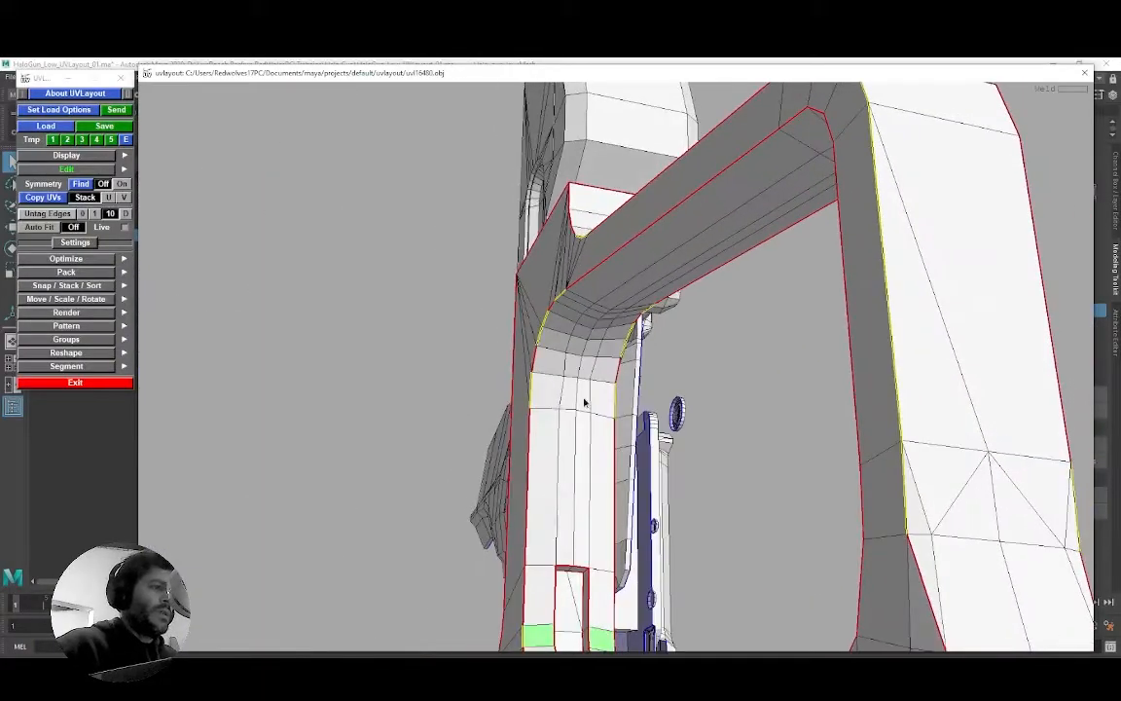
middle_drag(581, 397, 544, 318)
right_drag(542, 287, 552, 338)
drag(577, 359, 589, 388)
mouse_move(629, 424)
mouse_down()
mouse_move(613, 441)
mouse_move(650, 415)
mouse_up()
right_drag(697, 292, 697, 336)
drag(696, 335, 650, 357)
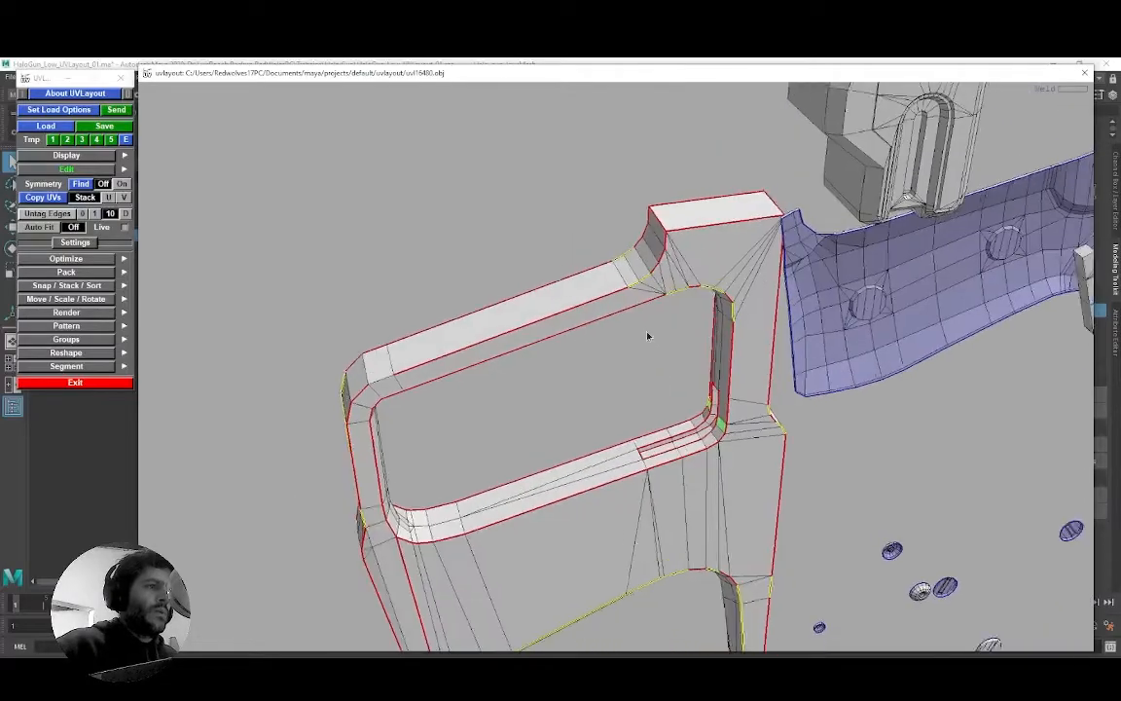
Step: Examine the seams along the frame's curved underside and lower leg, and the cuts on the opposite side
right_drag(650, 337, 617, 387)
middle_drag(618, 388, 628, 280)
drag(629, 281, 680, 307)
right_drag(681, 307, 720, 388)
mouse_move(720, 389)
mouse_down()
mouse_move(710, 295)
mouse_move(657, 268)
mouse_move(640, 215)
mouse_move(623, 306)
mouse_move(626, 282)
mouse_move(574, 324)
mouse_move(545, 307)
mouse_move(723, 365)
mouse_up()
right_drag(722, 365, 697, 348)
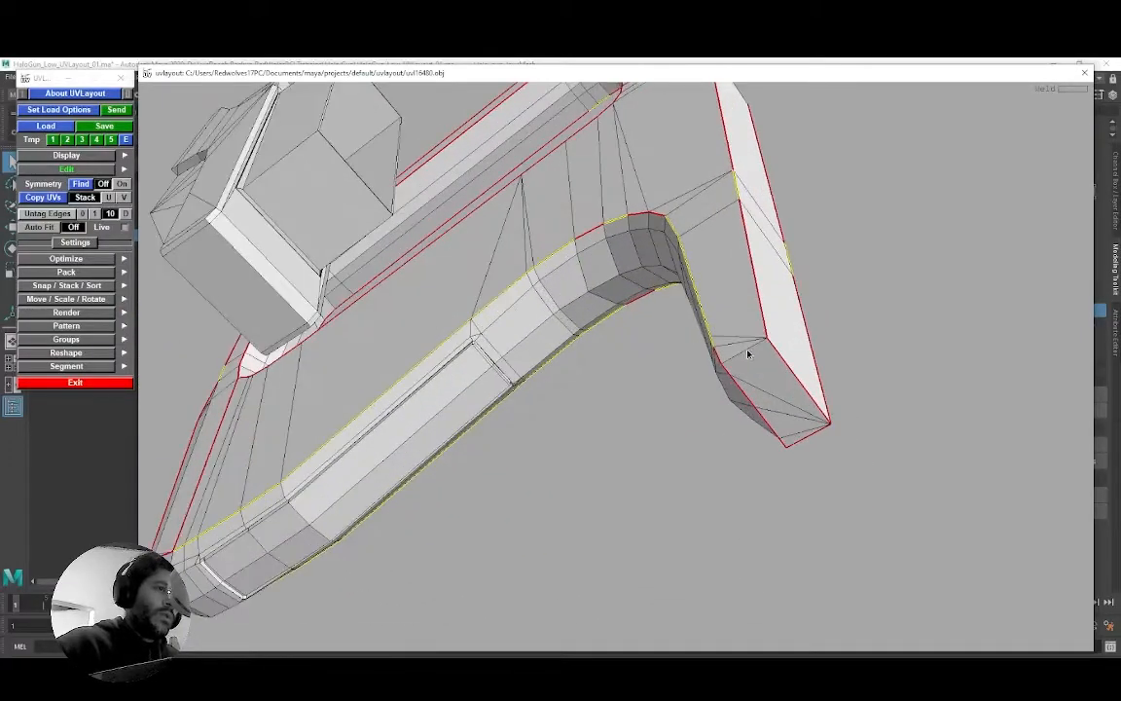
drag(747, 355, 563, 335)
right_drag(563, 336, 549, 304)
drag(494, 311, 468, 273)
right_drag(467, 266, 608, 325)
drag(608, 325, 544, 328)
drag(650, 227, 563, 310)
right_drag(563, 310, 495, 319)
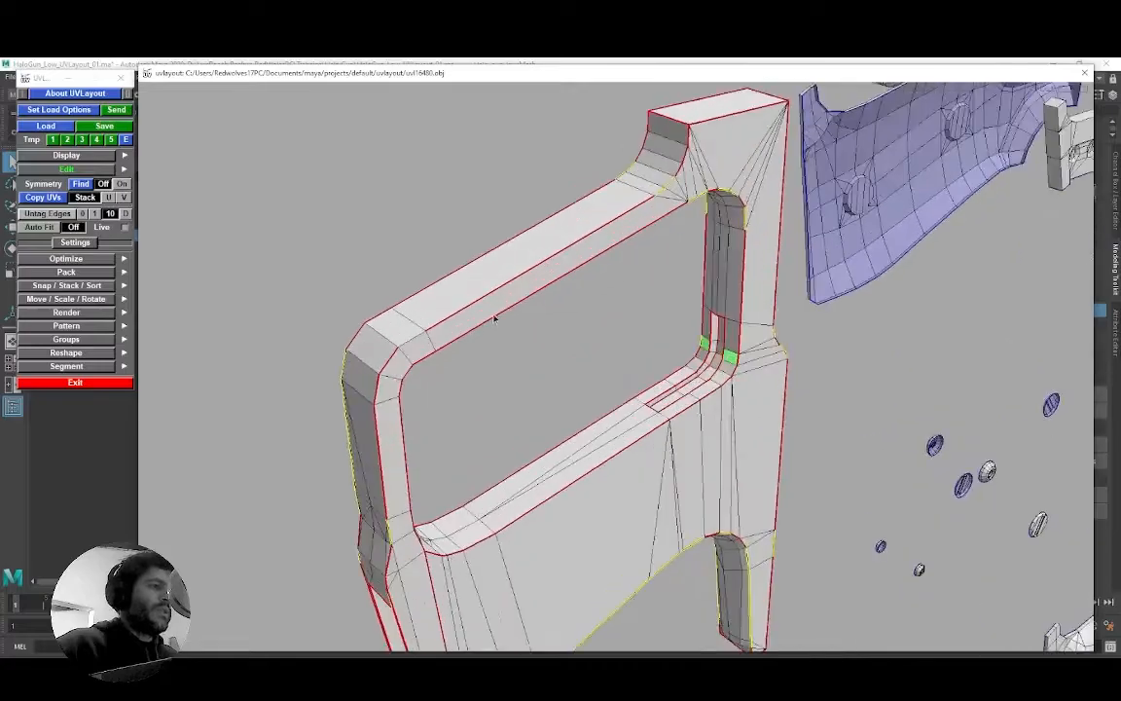
Step: Examine the whole cut frame among the separated parts and try switching to the UV view
drag(478, 310, 531, 308)
right_drag(530, 307, 515, 331)
drag(473, 360, 498, 318)
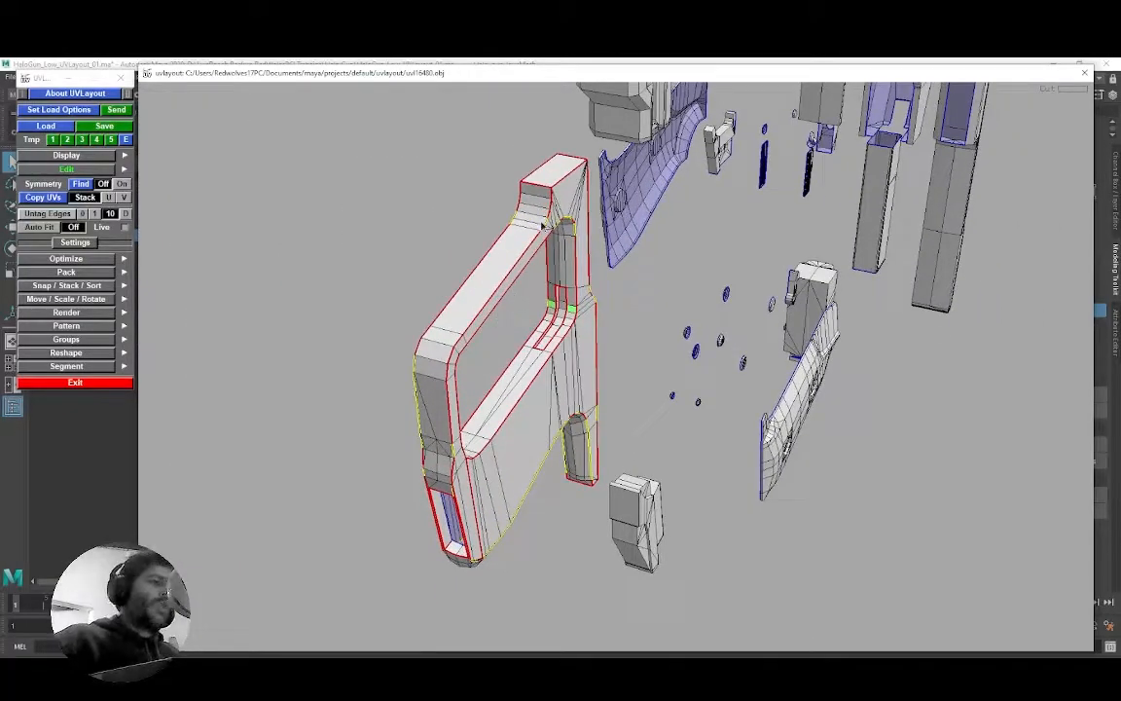
drag(541, 376, 548, 344)
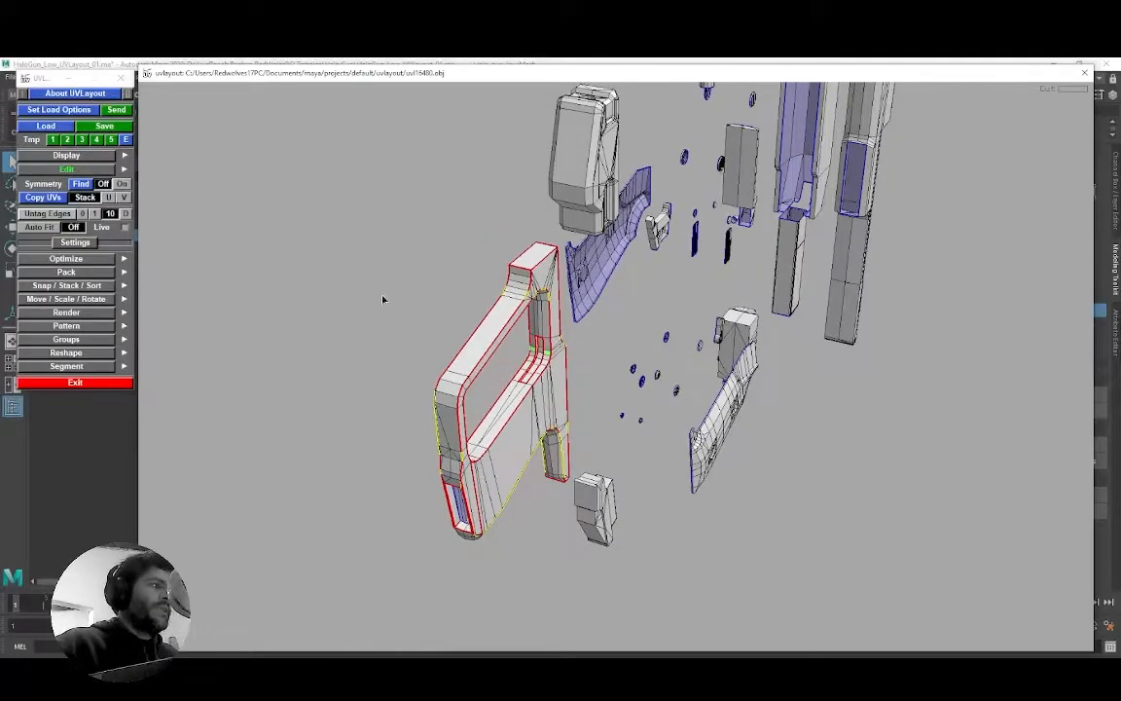
drag(594, 297, 633, 297)
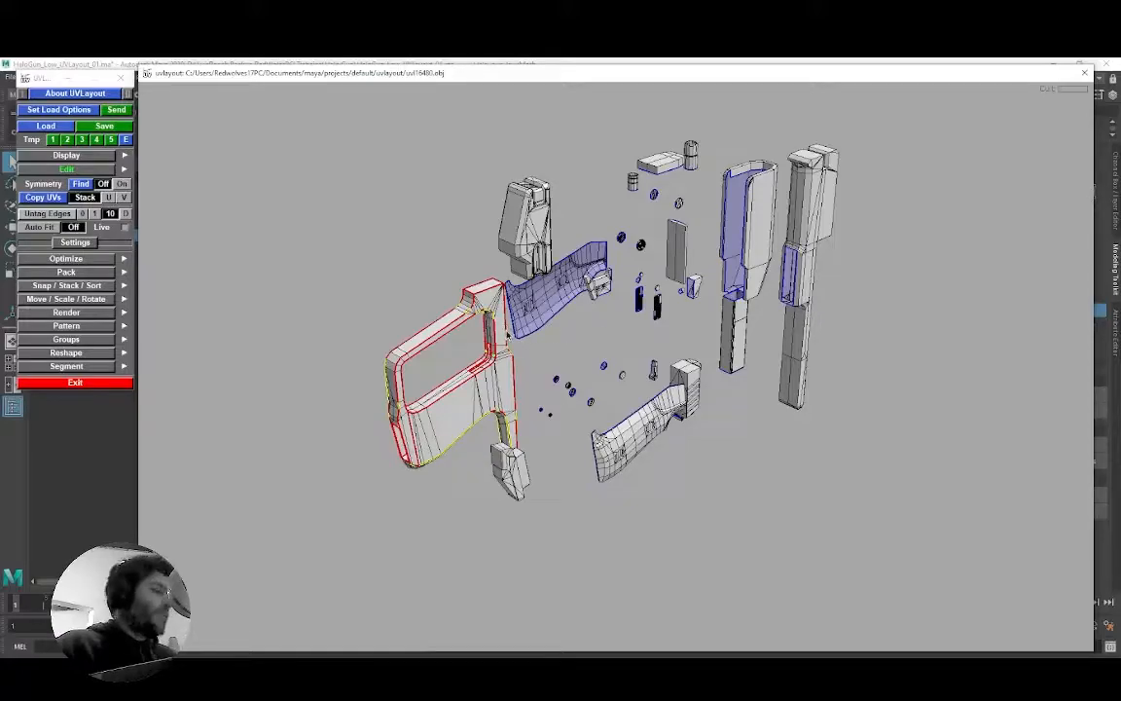
key(1)
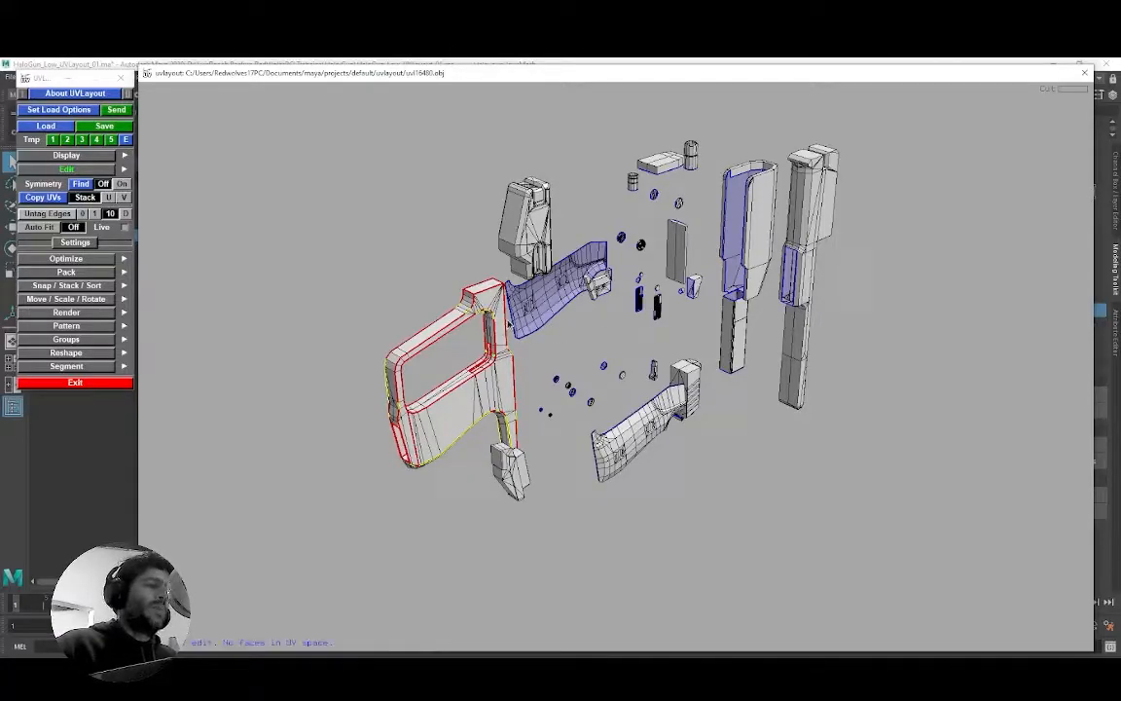
middle_drag(508, 326, 493, 314)
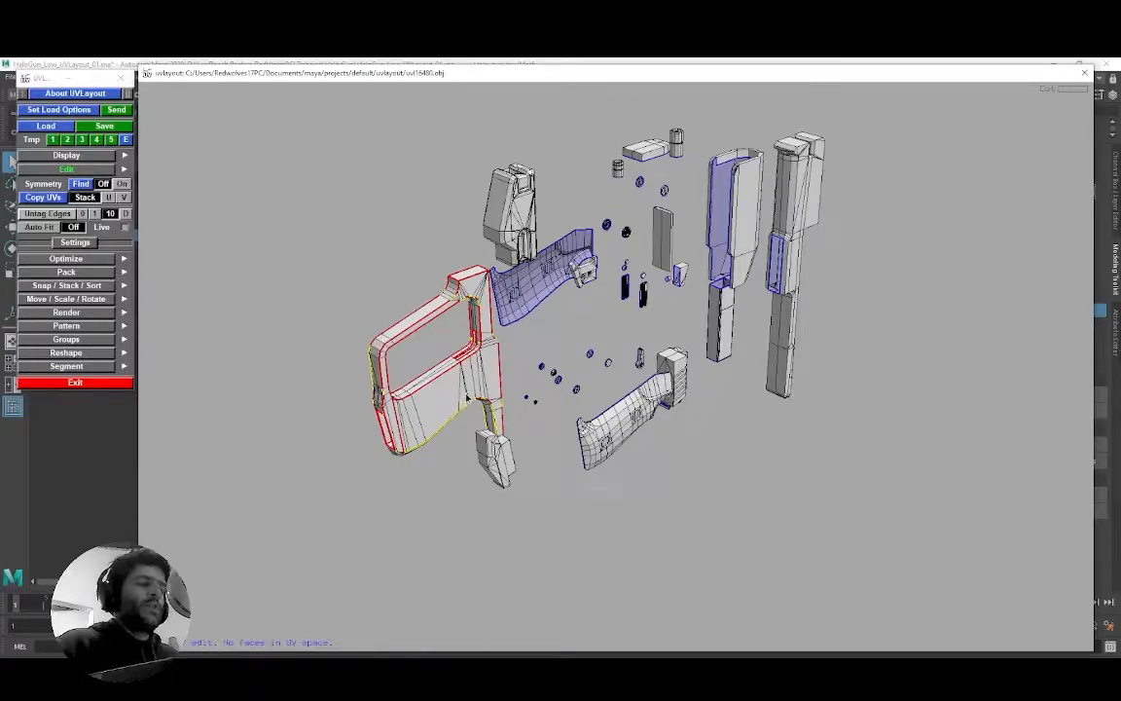
Step: Examine the cut frame's side face, the seams around its opening and the recessed slot on its lower grip
middle_drag(490, 378, 468, 395)
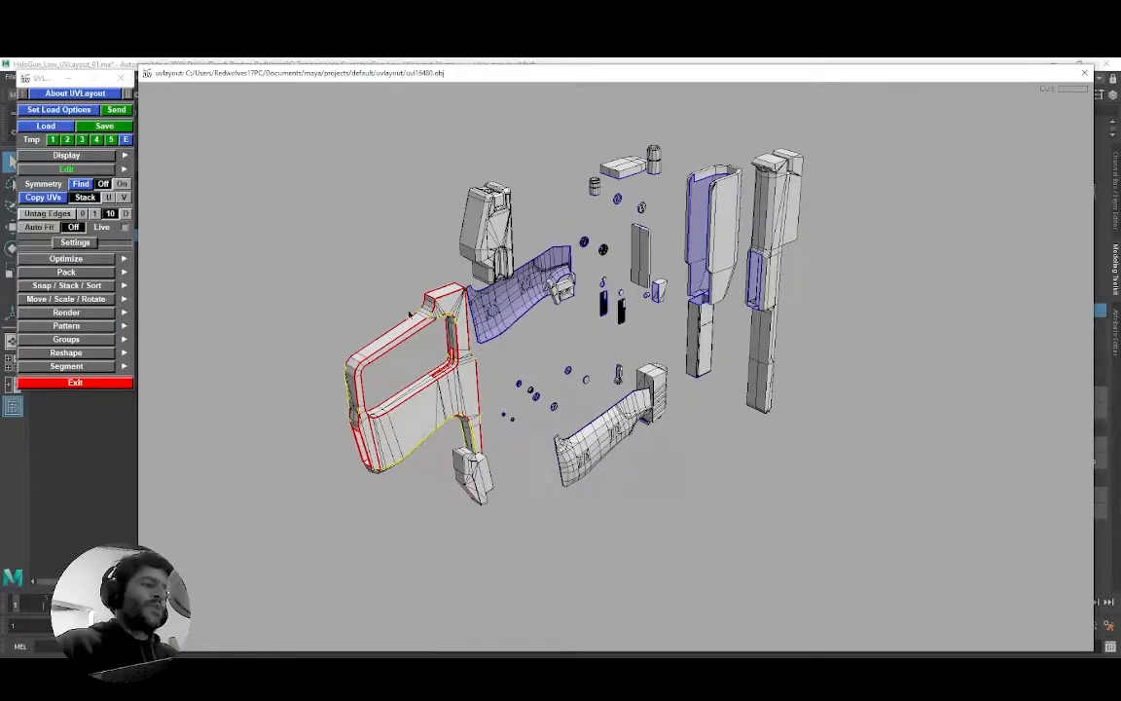
scroll(402, 368, up, 3)
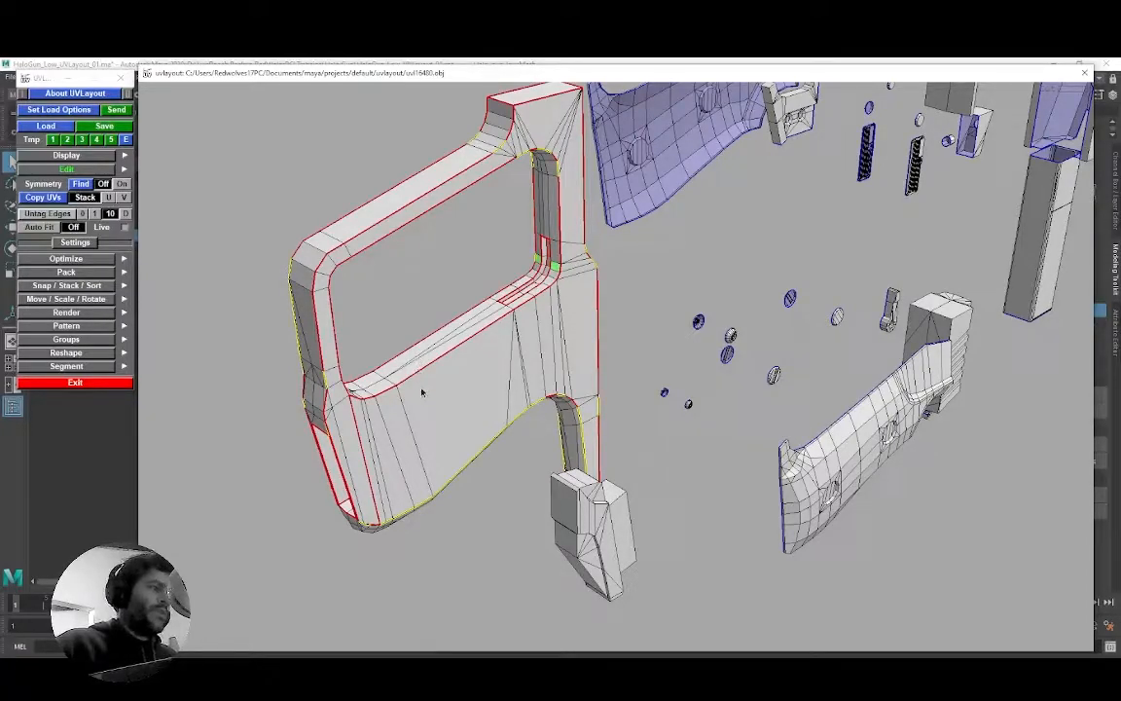
middle_drag(424, 406, 422, 397)
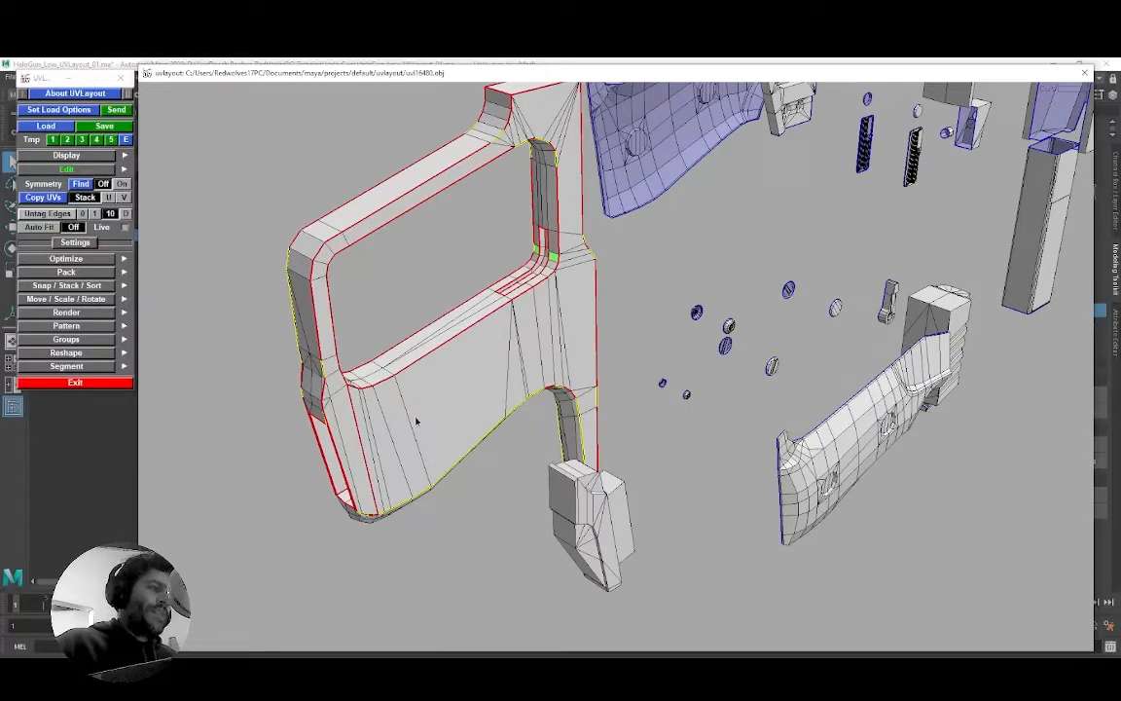
scroll(395, 435, up, 3)
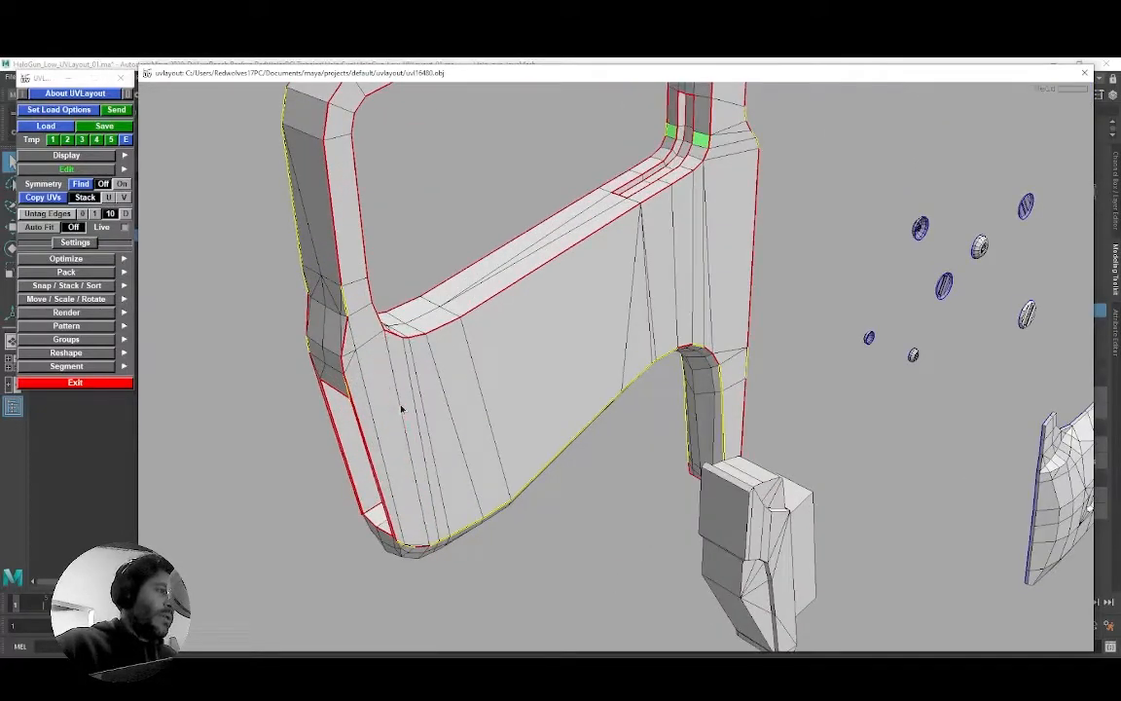
drag(430, 402, 435, 363)
drag(528, 380, 530, 385)
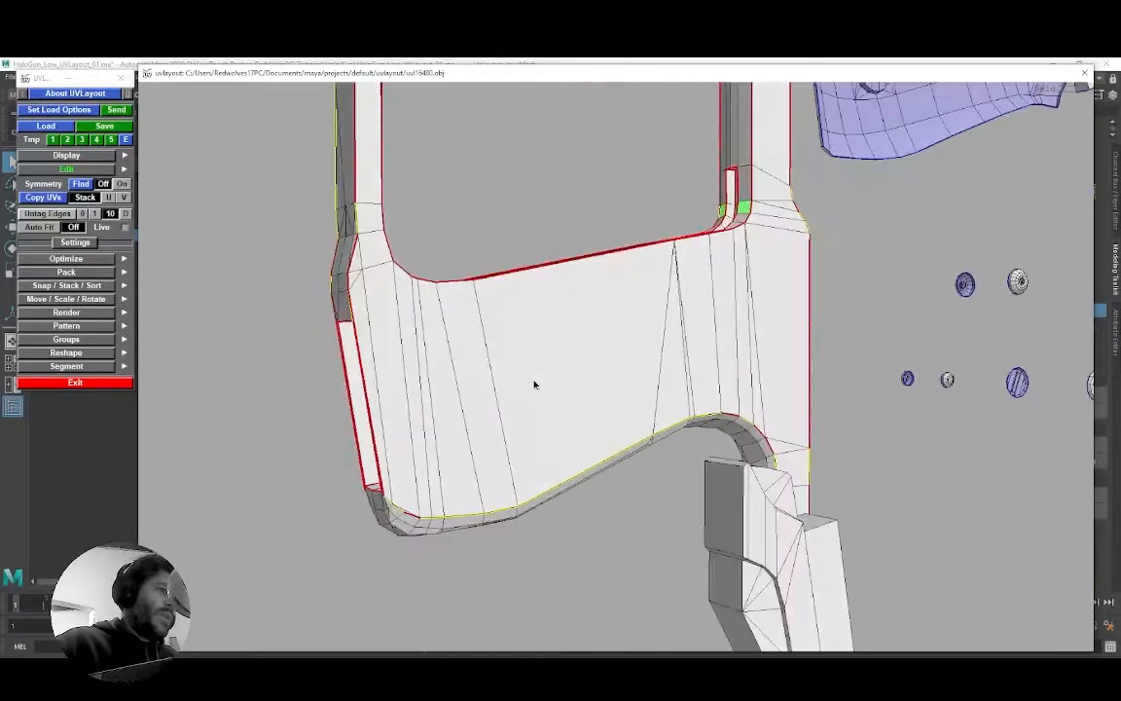
middle_drag(577, 355, 514, 385)
drag(514, 385, 546, 356)
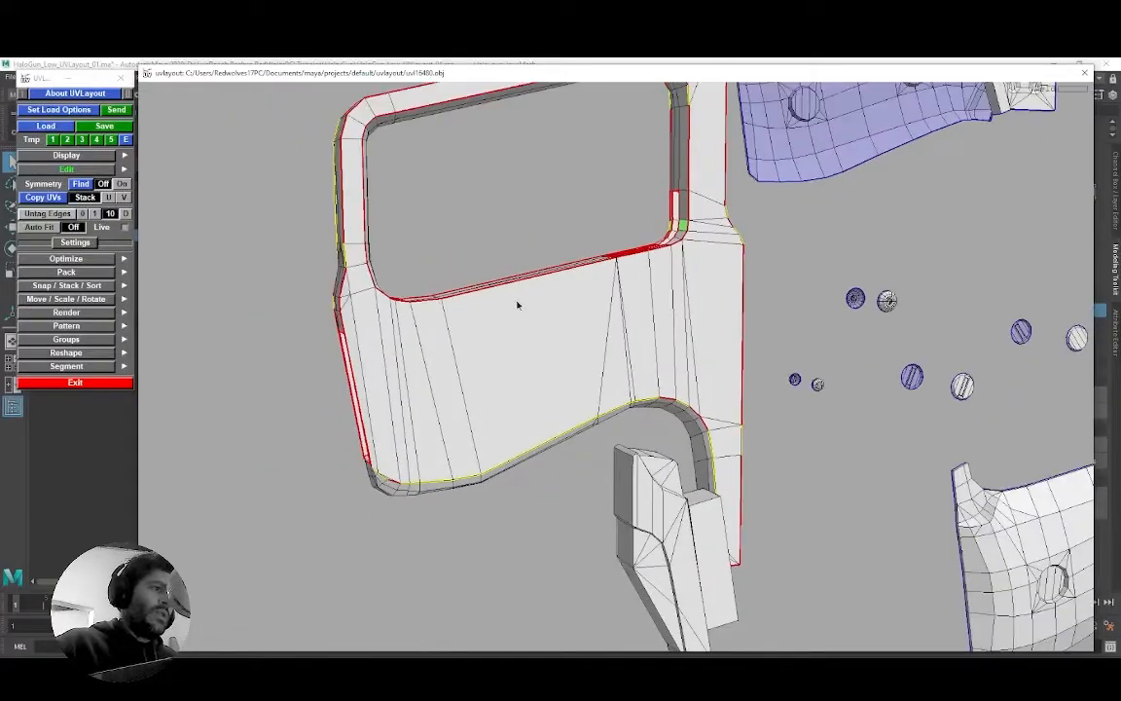
middle_drag(511, 314, 508, 332)
Step: Detach the frame's two side faces, outer rim, opening band and back strip into separate shells along their cuts
right_drag(508, 333, 518, 362)
drag(518, 362, 504, 386)
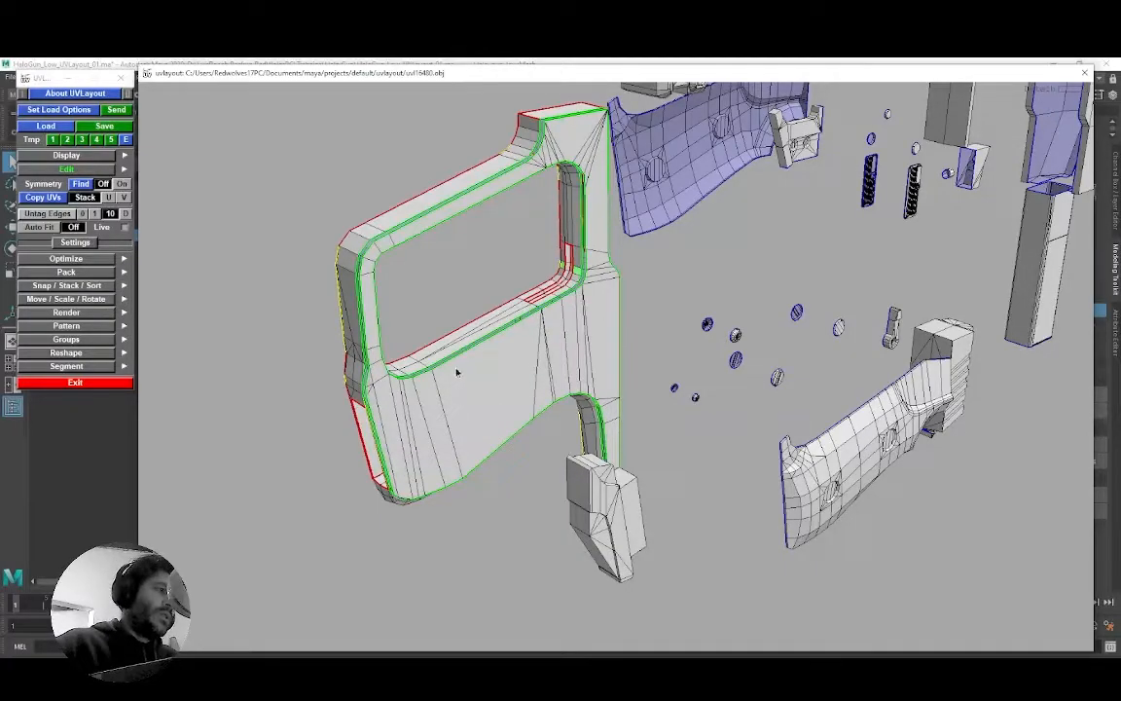
key(Return)
key(Return)
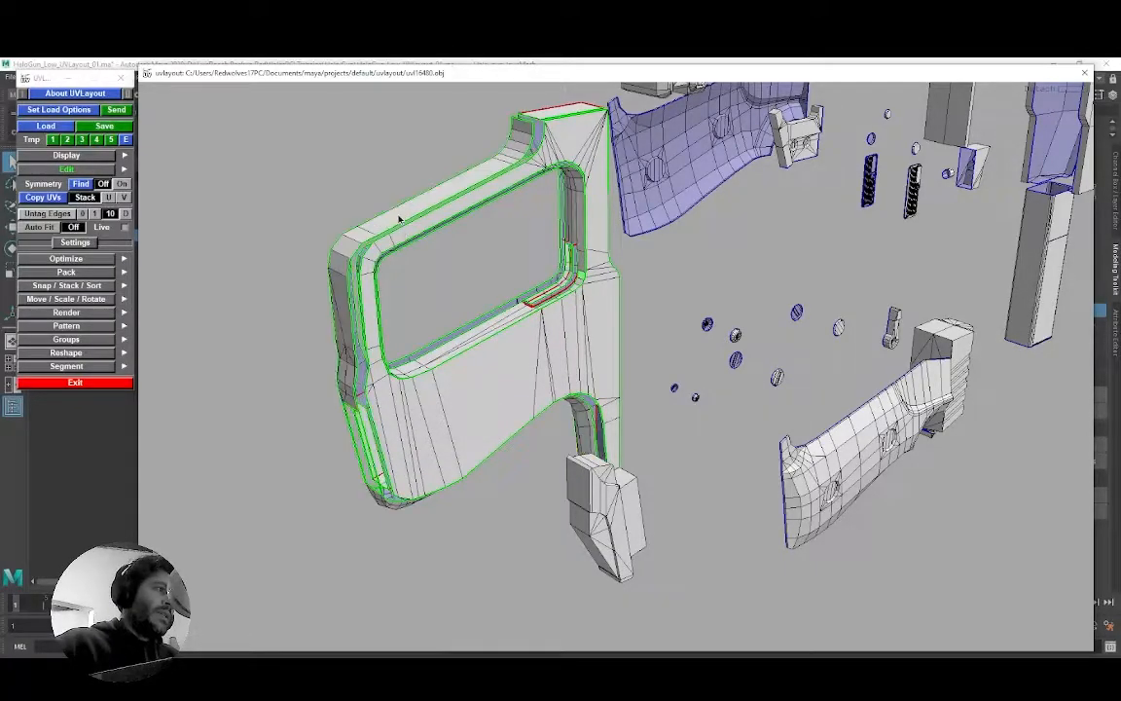
drag(468, 305, 584, 314)
drag(542, 263, 571, 253)
key(Return)
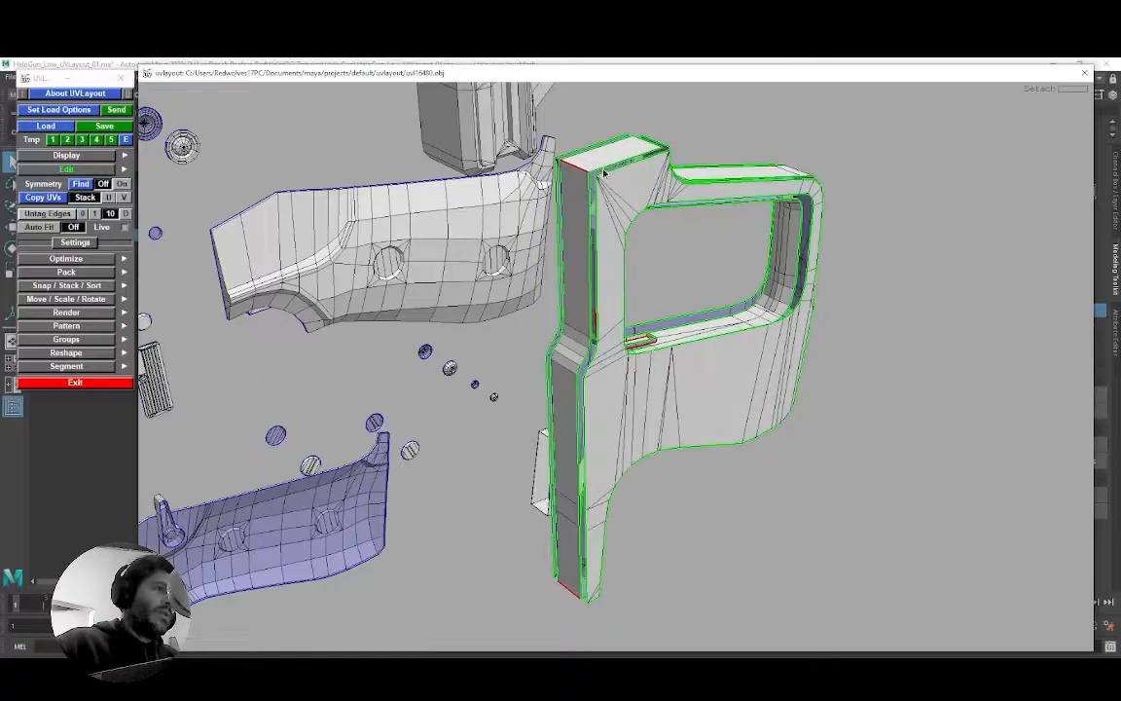
Step: Detach the floor and wall strips of the small L-shaped groove at the opening's inner corner
drag(584, 325, 549, 347)
right_drag(531, 311, 576, 324)
drag(577, 324, 551, 248)
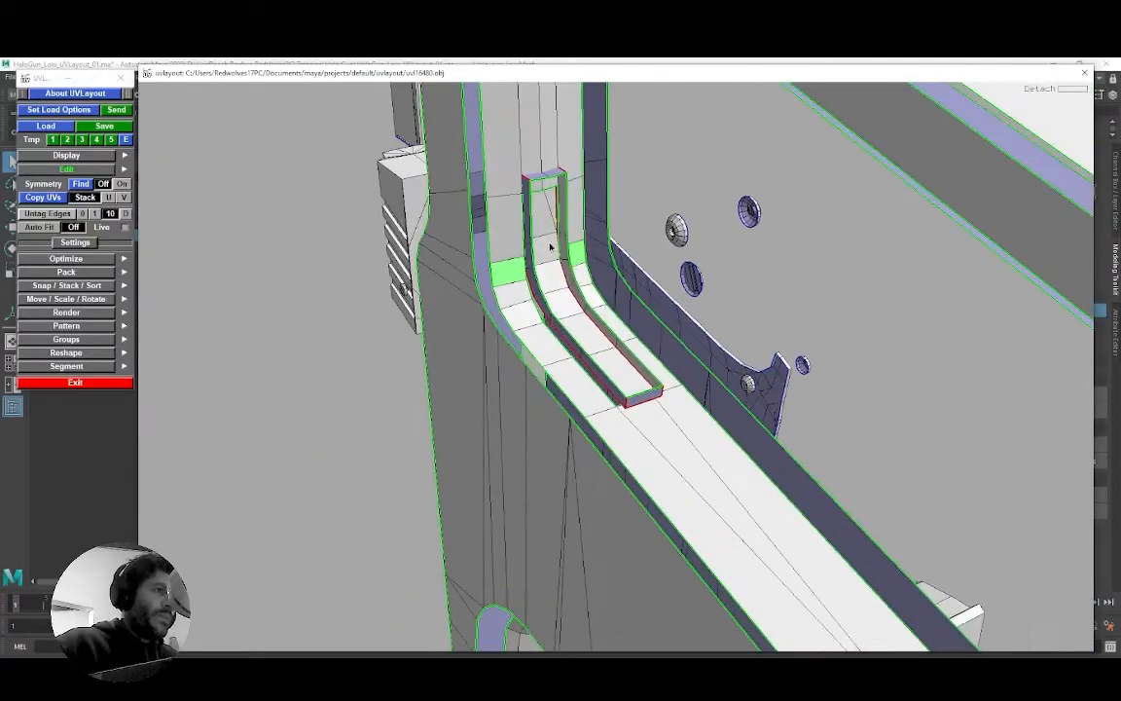
key(Return)
key(Return)
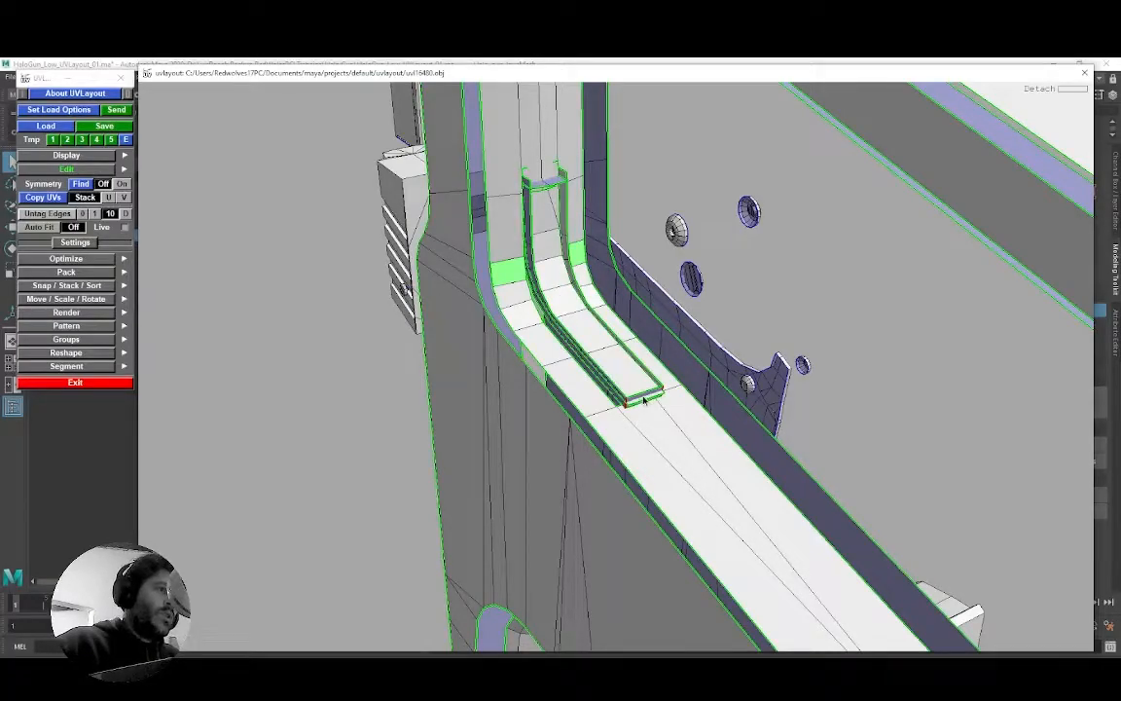
key(Return)
Step: Drop the frame's detached side faces and outer rim into UV space
drag(627, 361, 570, 360)
scroll(570, 310, down, 4)
middle_drag(566, 397, 551, 288)
drag(551, 288, 579, 340)
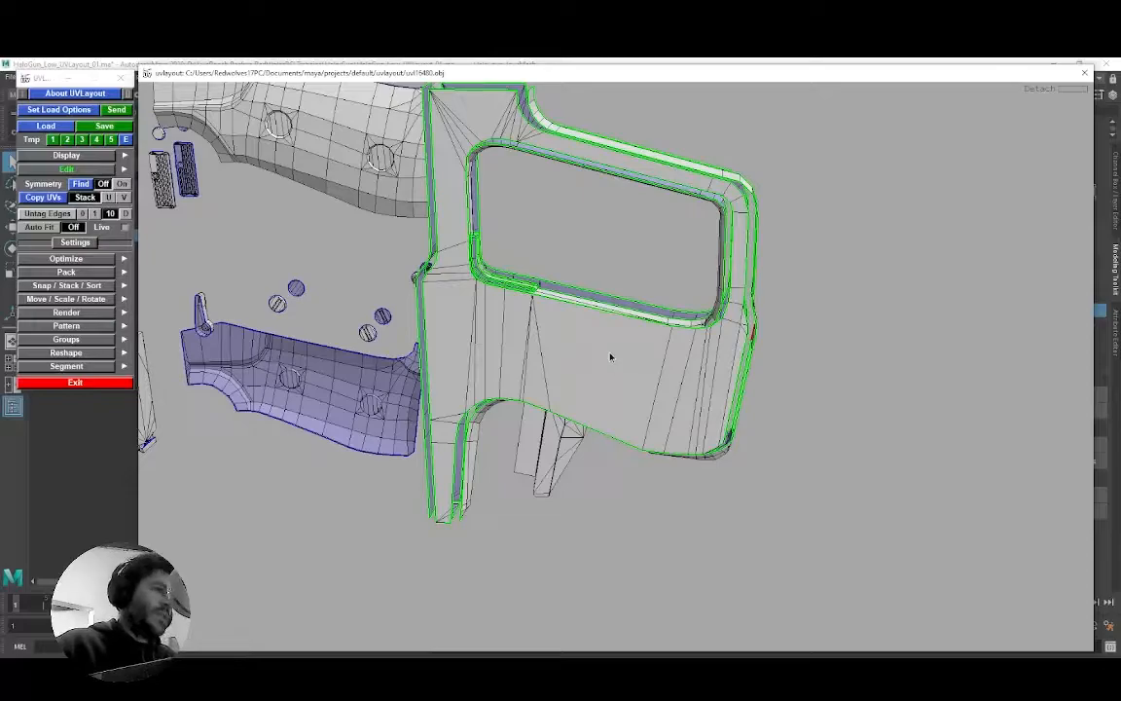
key(d)
mouse_move(644, 334)
mouse_down()
mouse_move(526, 310)
mouse_move(649, 354)
mouse_up()
key(d)
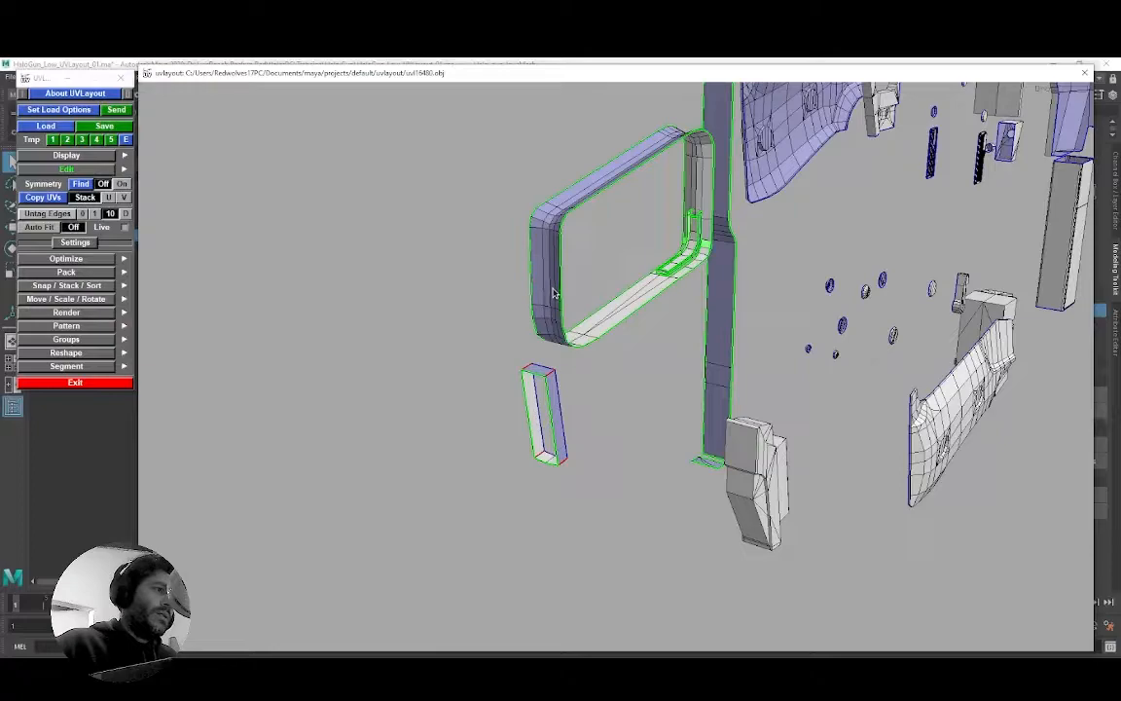
Step: Drop the opening's inner band, the grip's recessed slot pieces and the L-shaped groove shells into UV space
key(d)
key(d)
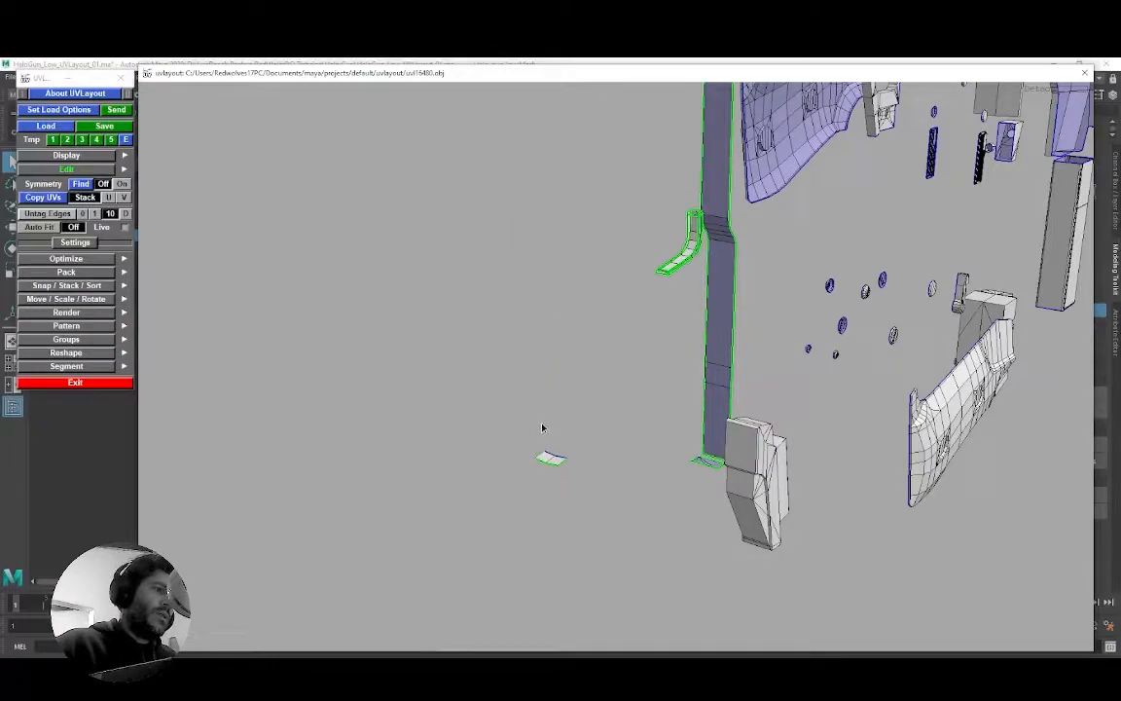
key(d)
key(d)
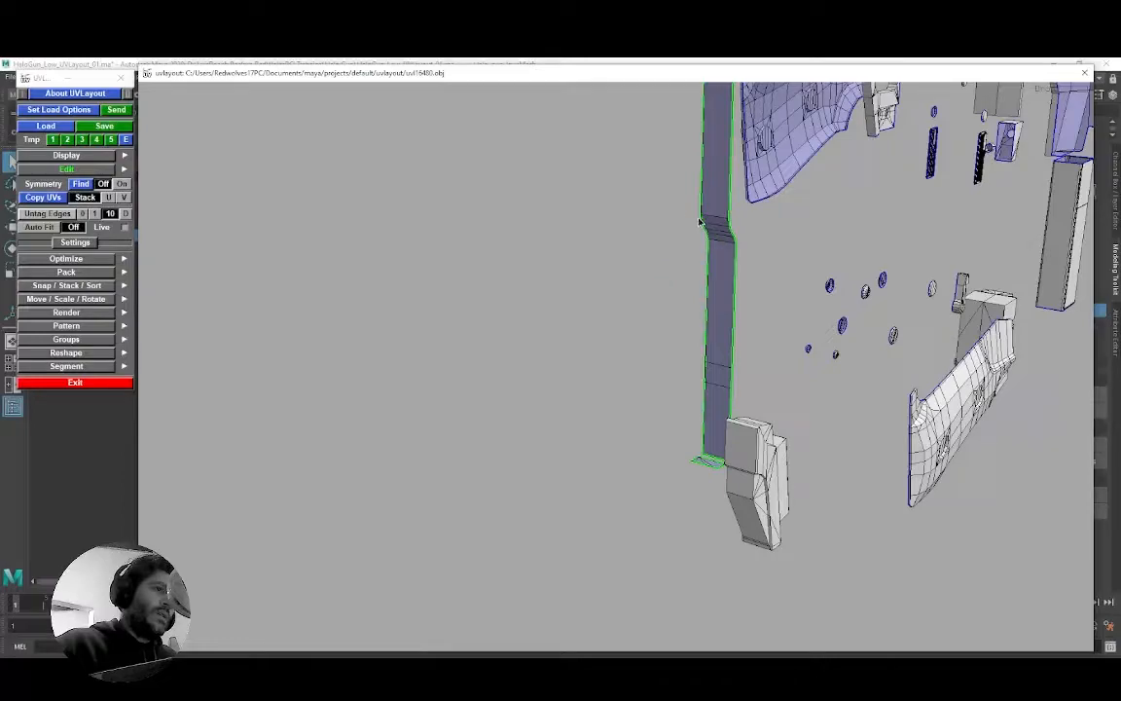
key(d)
Step: Drop the frame's long back strip and its remaining end faces into UV space
drag(717, 229, 704, 303)
middle_drag(703, 303, 608, 293)
right_drag(608, 293, 634, 387)
key(d)
middle_drag(608, 331, 592, 396)
drag(592, 395, 603, 190)
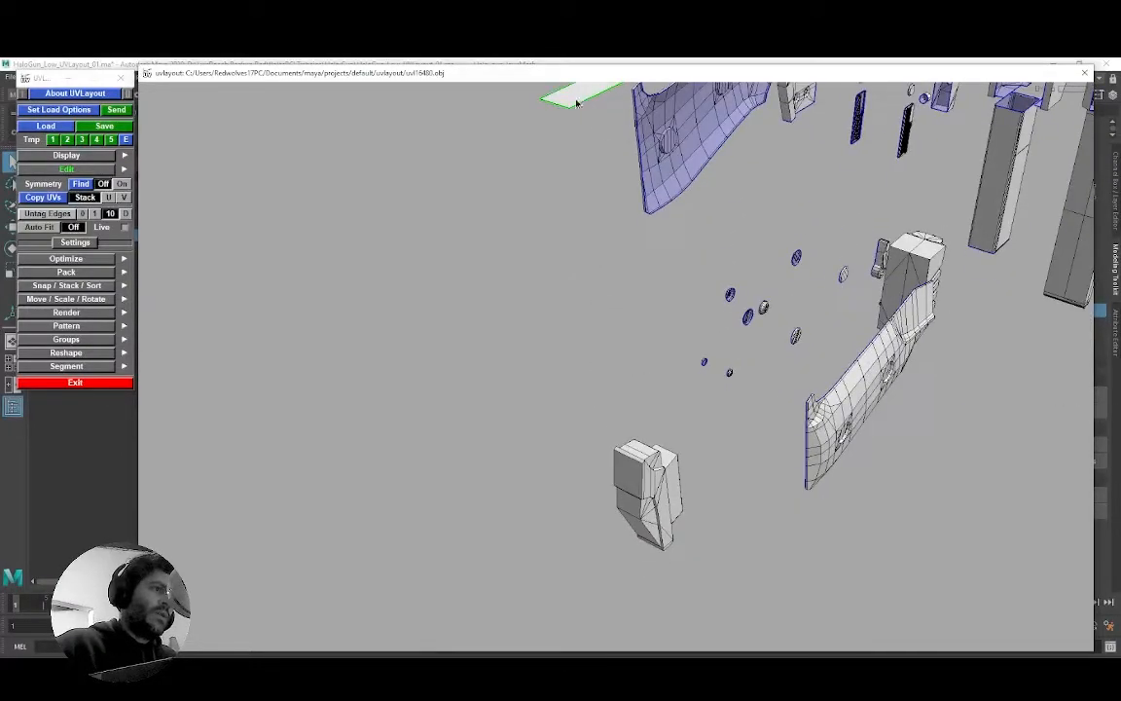
right_drag(598, 283, 535, 267)
drag(535, 268, 504, 294)
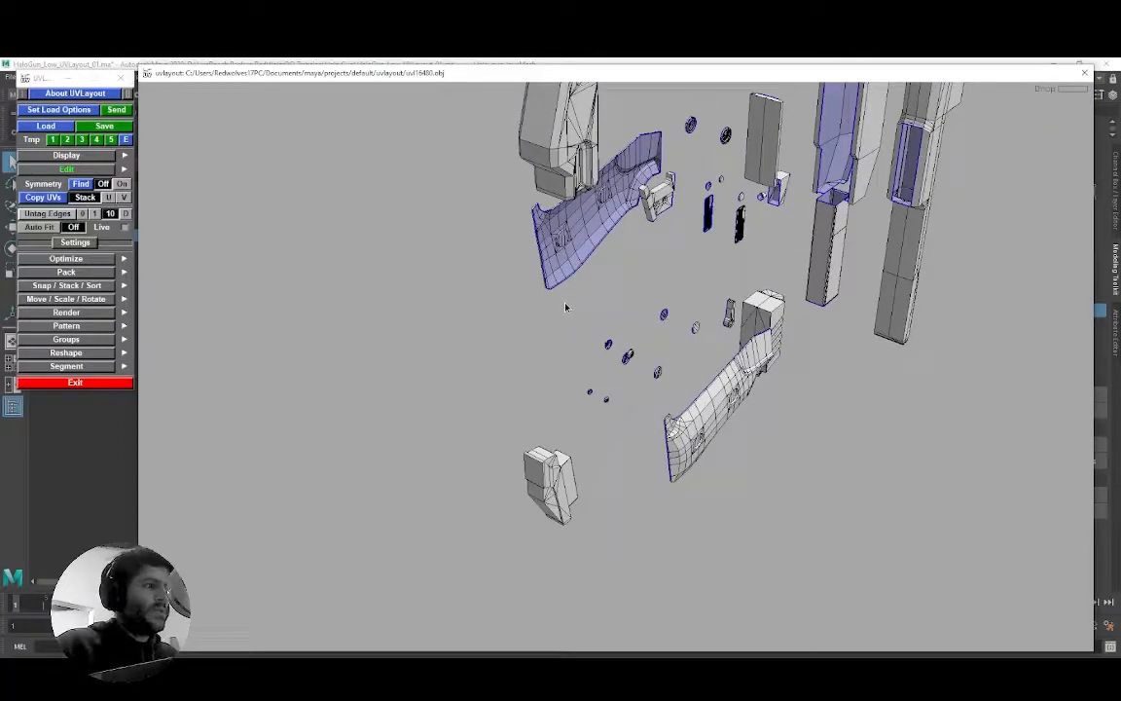
Step: Show the dropped frame shells in the UV view, and compare them with the edit and 3D views
key(1)
right_drag(569, 302, 569, 326)
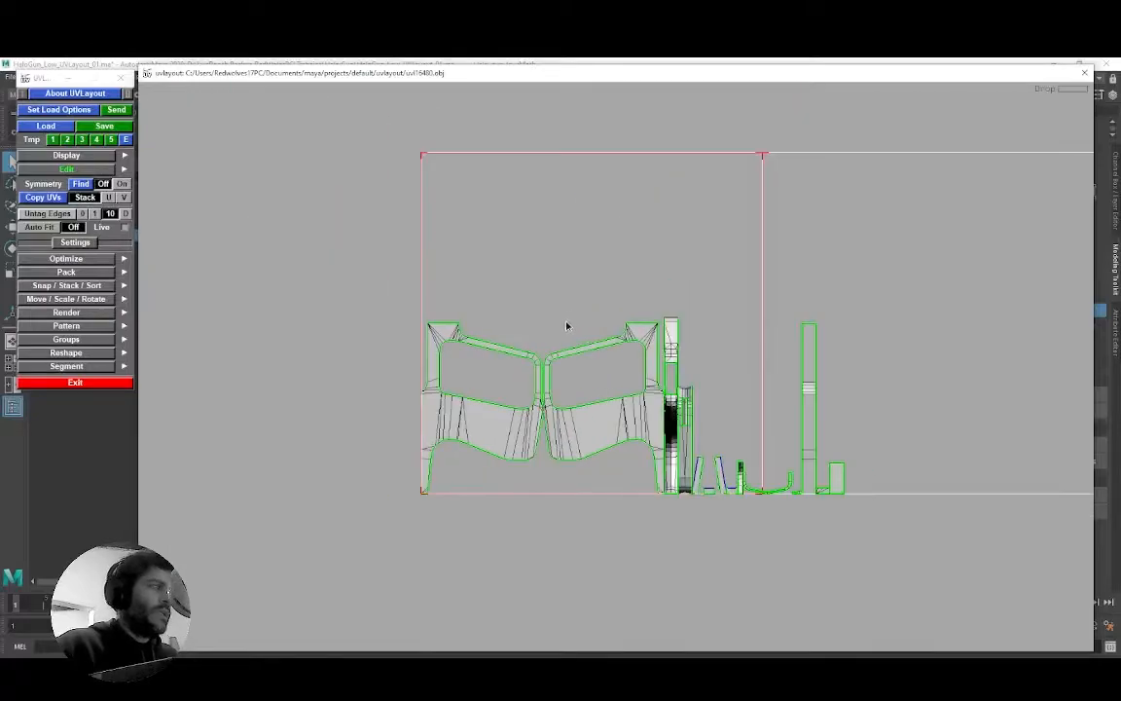
click(87, 154)
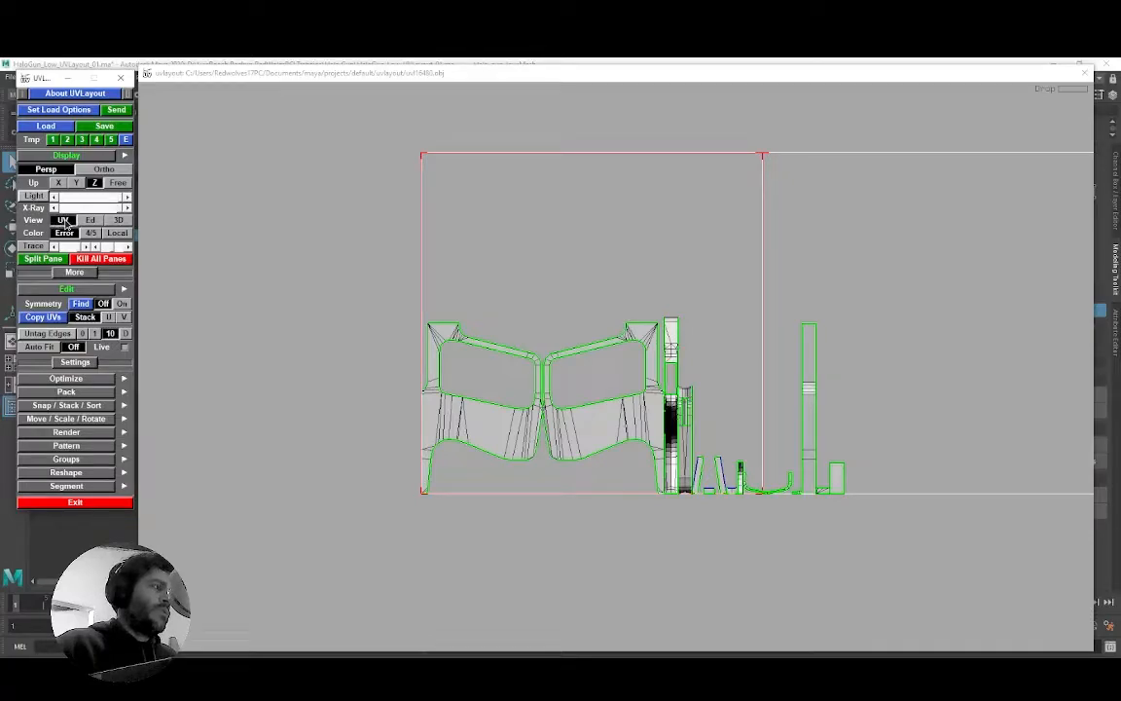
click(89, 220)
click(118, 220)
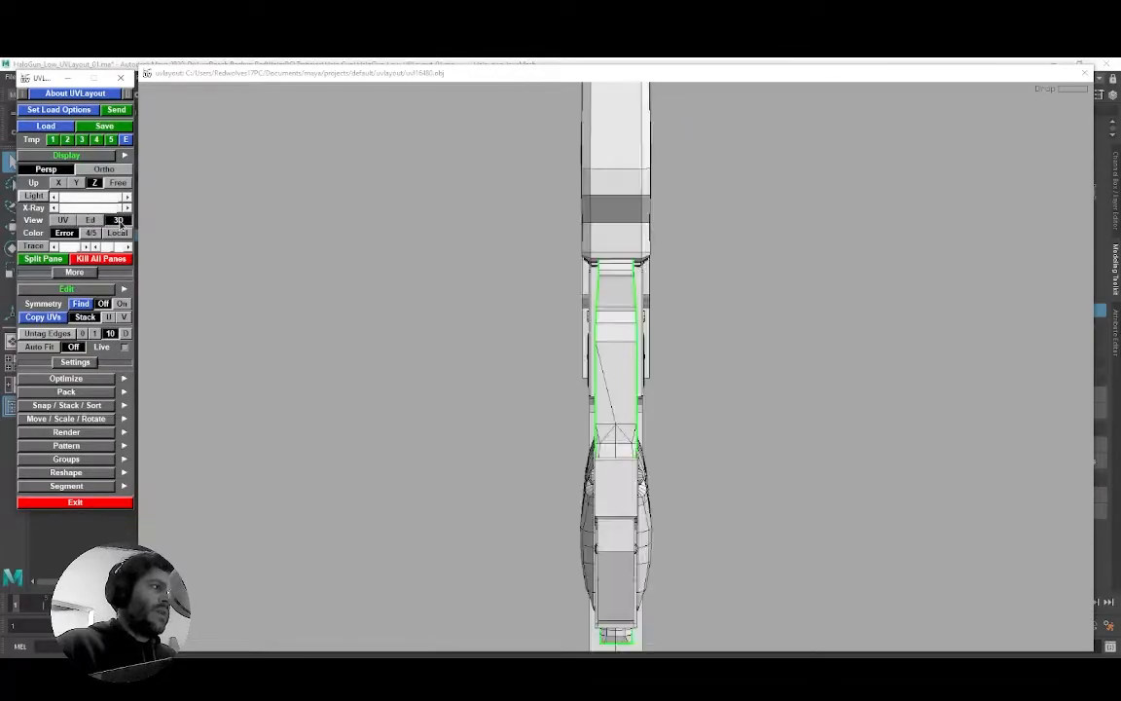
Step: Cycle through the UV, edit and 3D views and bring the frame's UV shells into view beside both tiles
key(2)
key(1)
key(2)
key(3)
key(1)
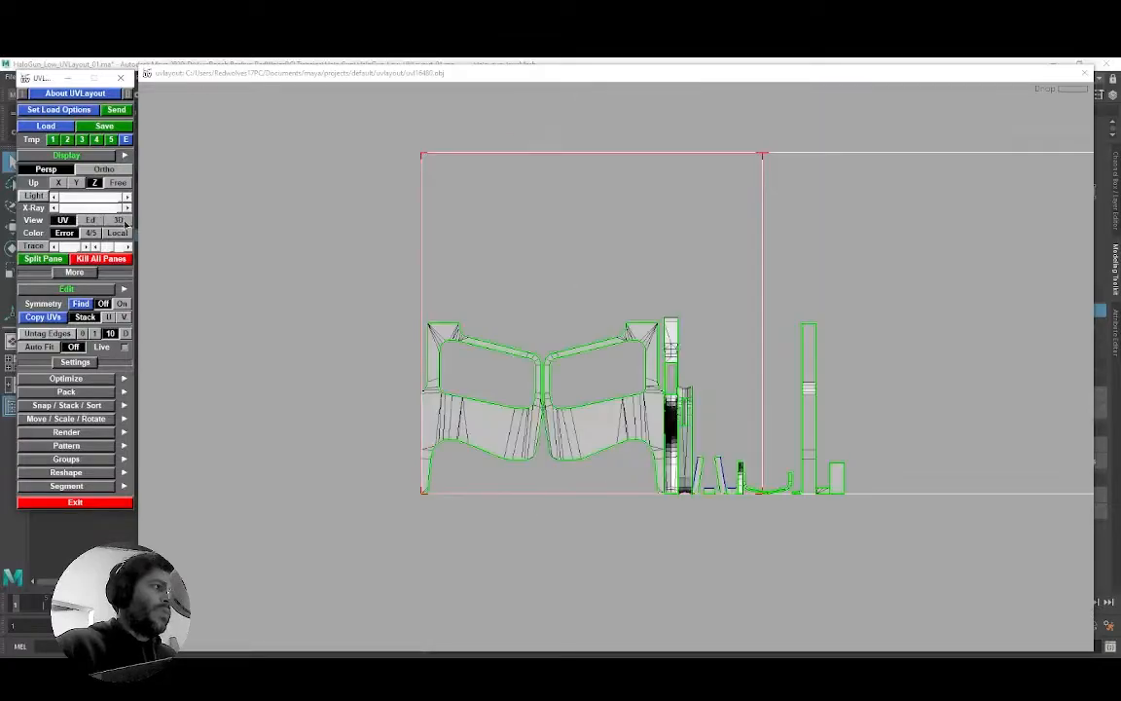
click(90, 220)
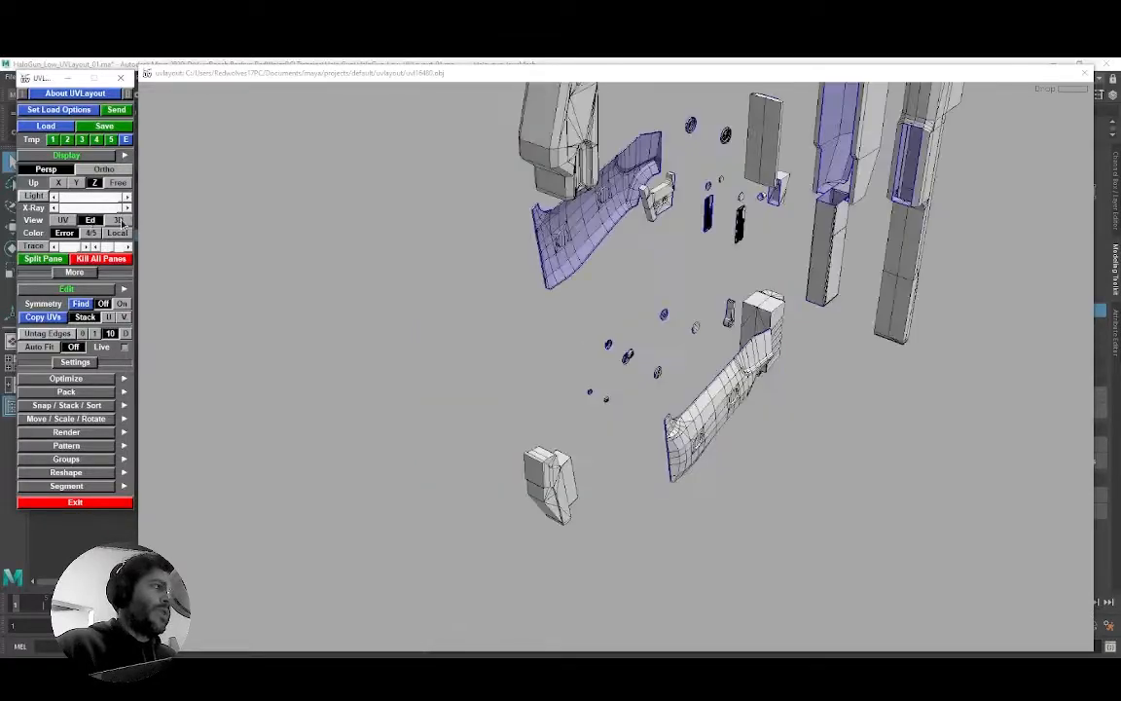
key(1)
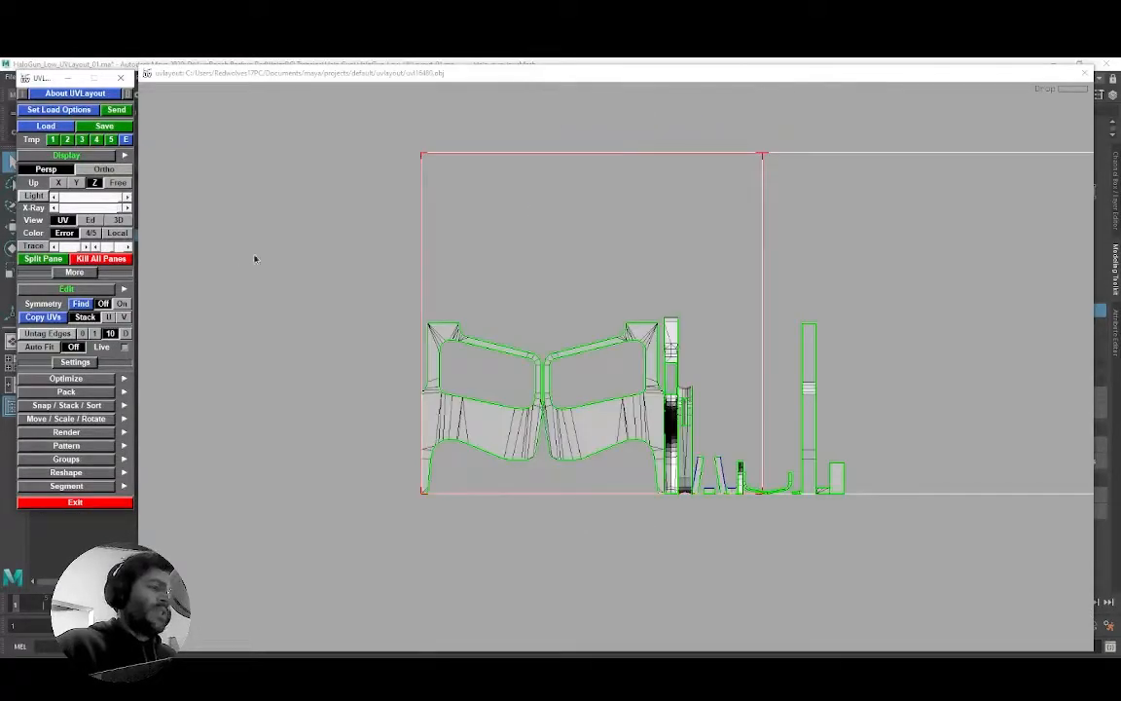
middle_drag(433, 288, 316, 279)
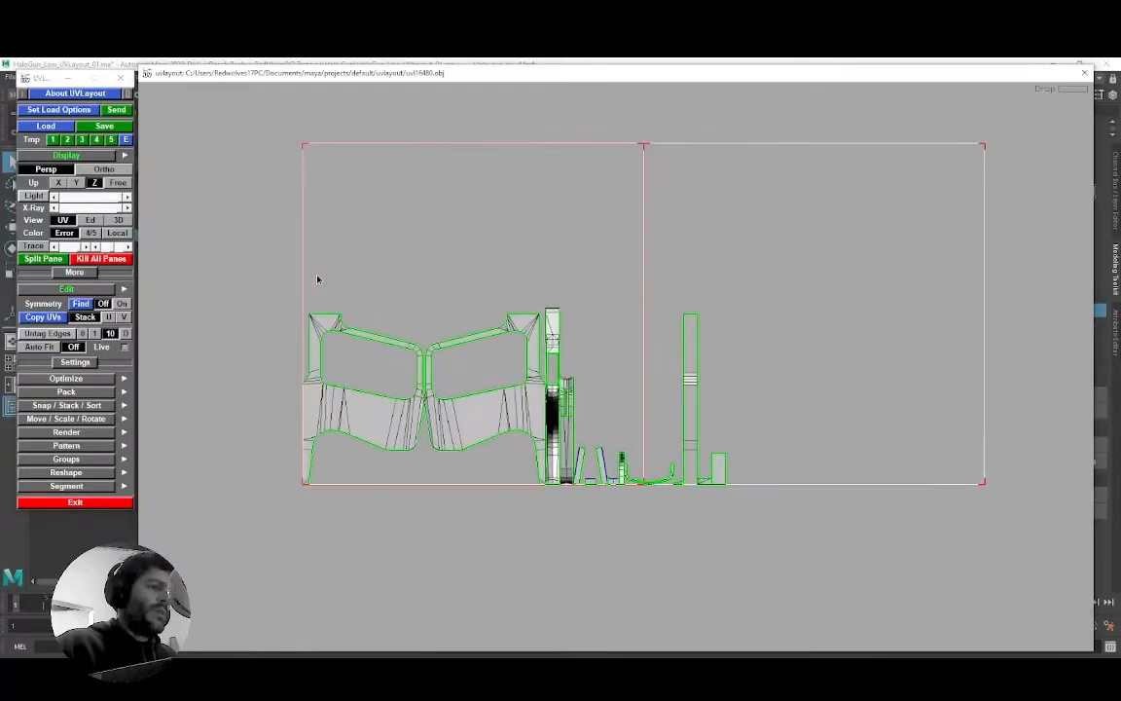
Step: Examine the parts left in the edit view and the frame's seams on the assembled gun in the 3D view
key(2)
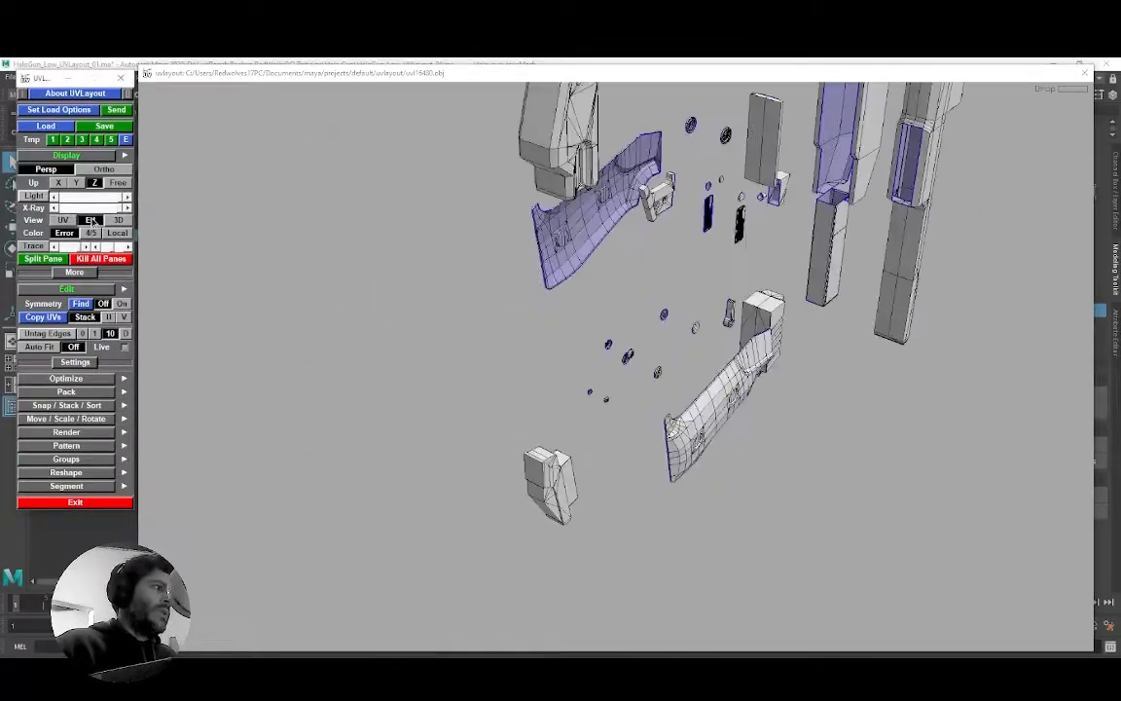
drag(545, 255, 520, 309)
middle_drag(633, 311, 593, 313)
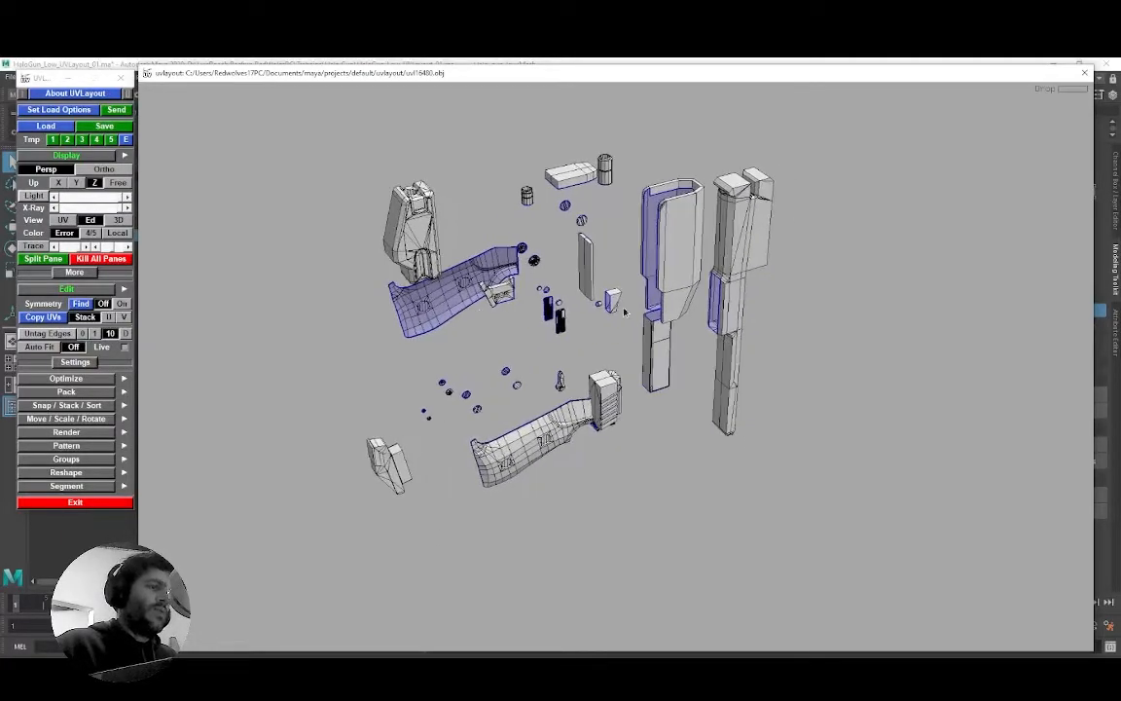
key(3)
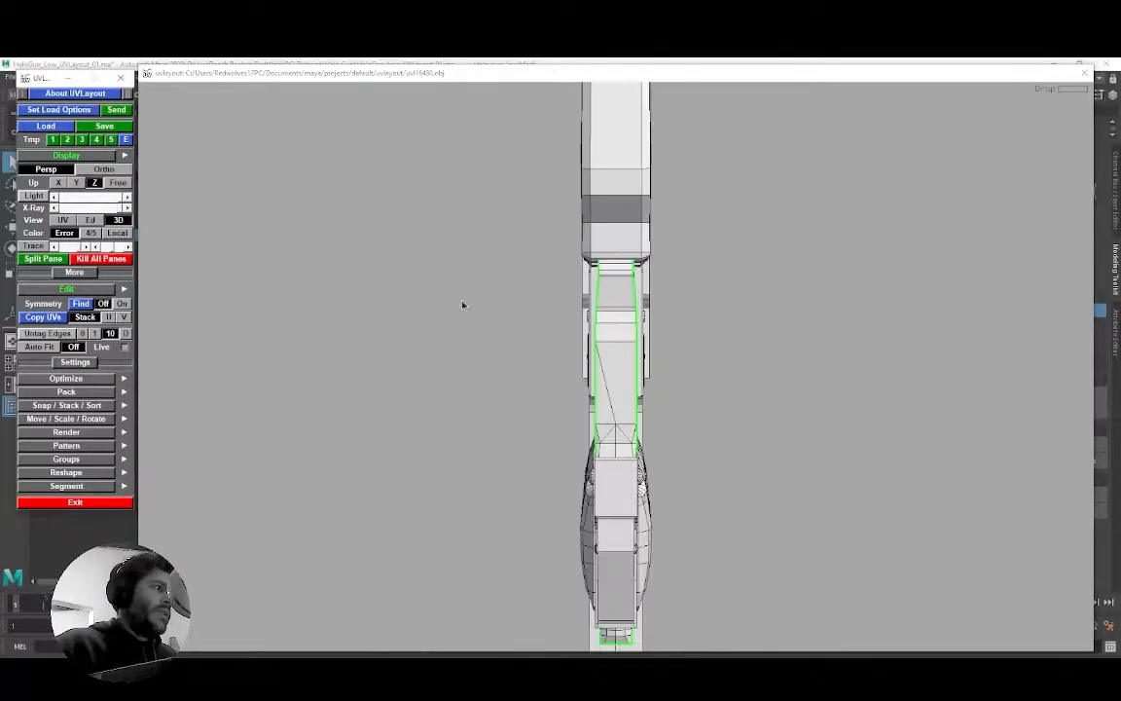
mouse_move(585, 332)
mouse_down()
mouse_move(579, 321)
mouse_move(596, 312)
mouse_move(574, 327)
mouse_up()
middle_drag(574, 323, 509, 291)
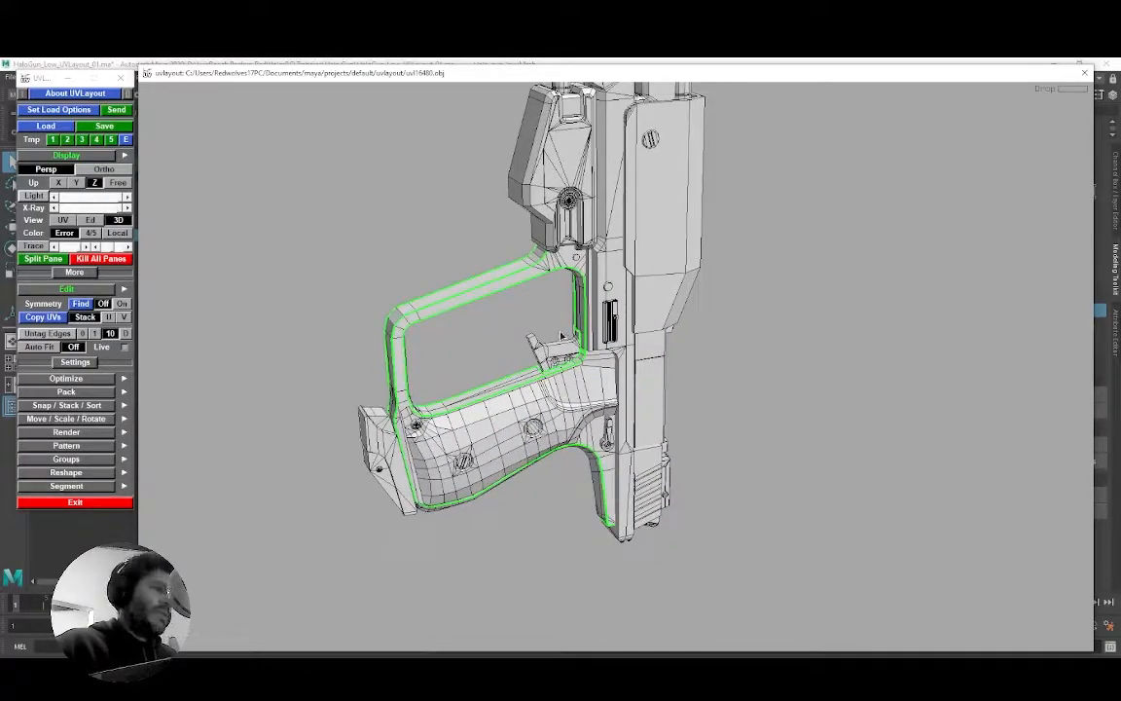
drag(522, 309, 558, 332)
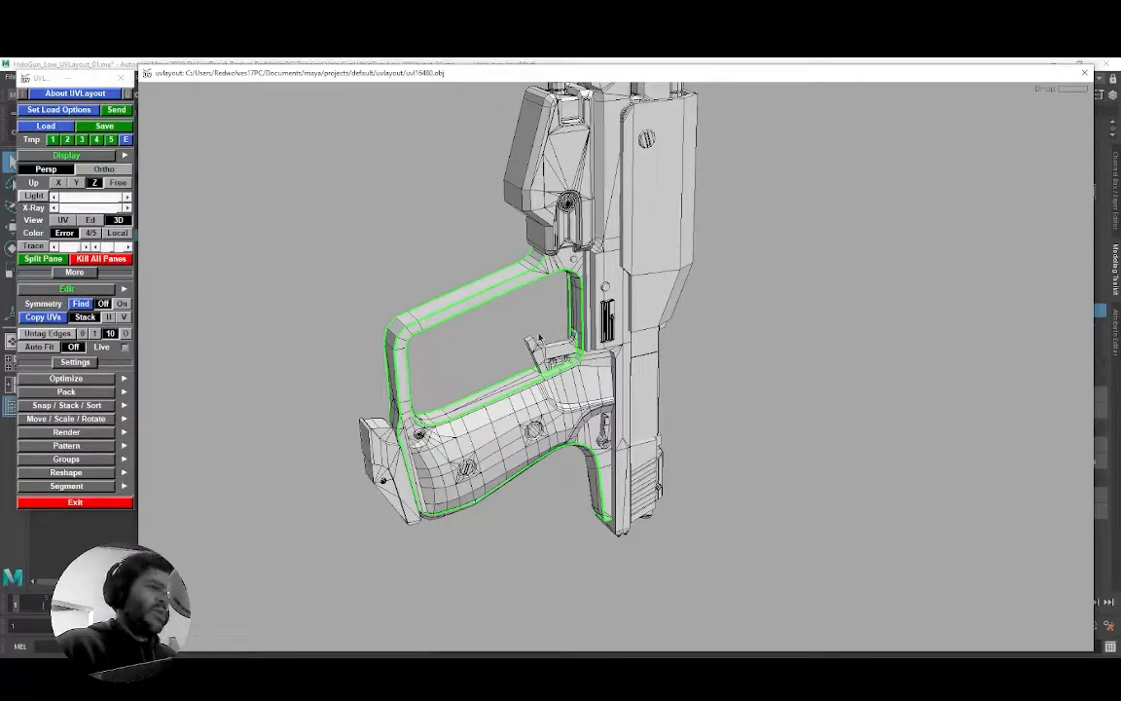
Step: Examine the frame's UV shells, from the two mirrored side faces to the narrow strips and small pieces
key(1)
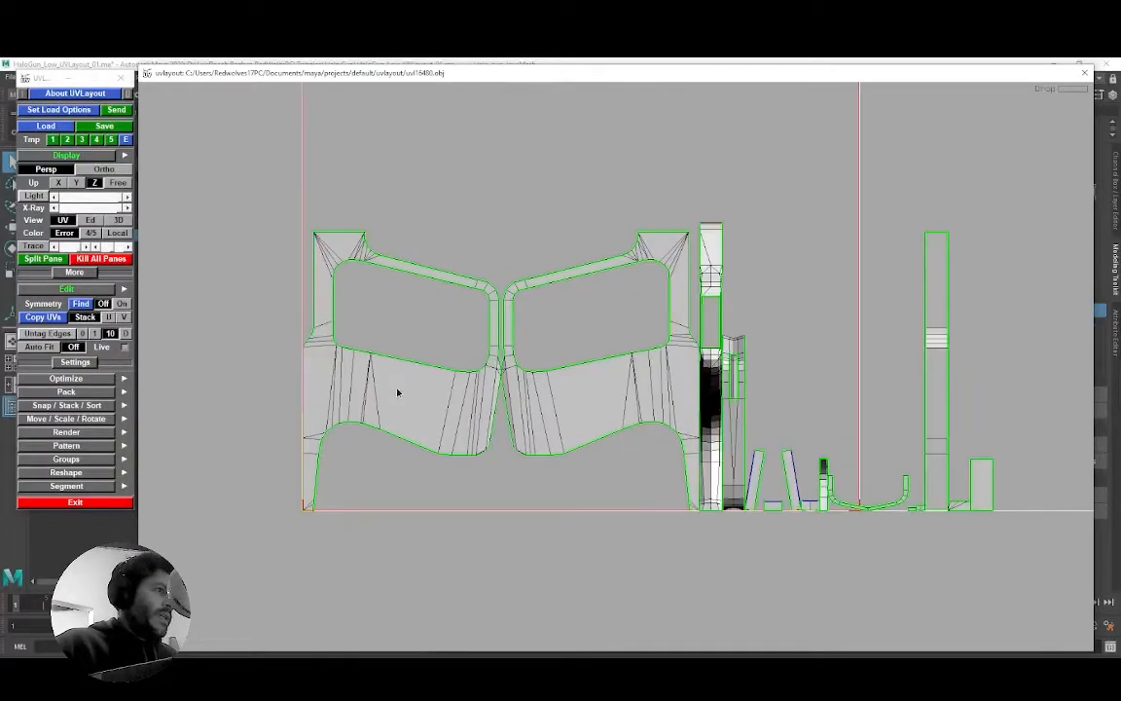
middle_drag(687, 407, 492, 378)
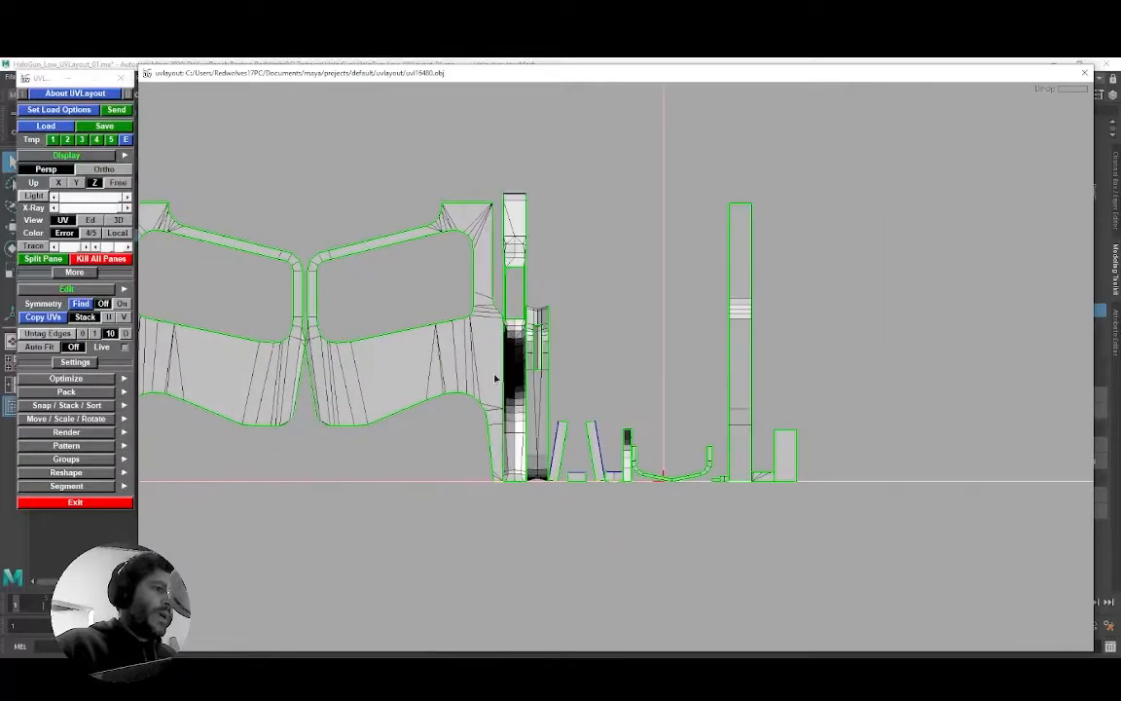
middle_drag(598, 382, 505, 375)
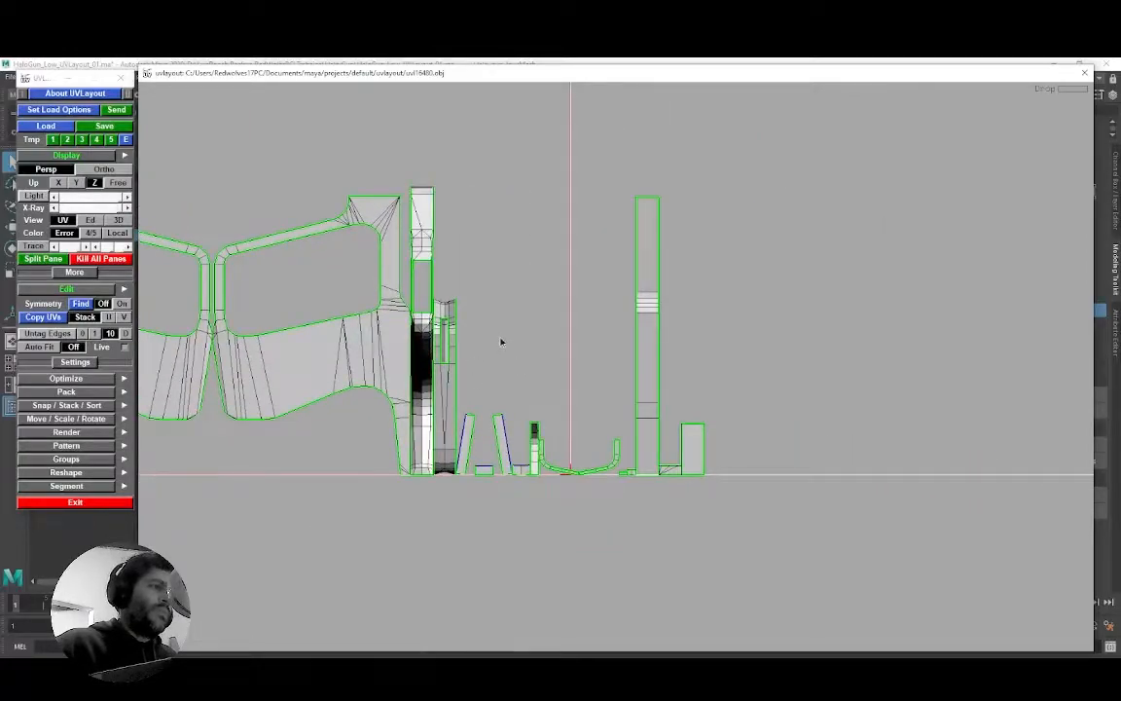
right_drag(501, 341, 485, 348)
middle_drag(450, 333, 505, 360)
right_drag(410, 360, 453, 355)
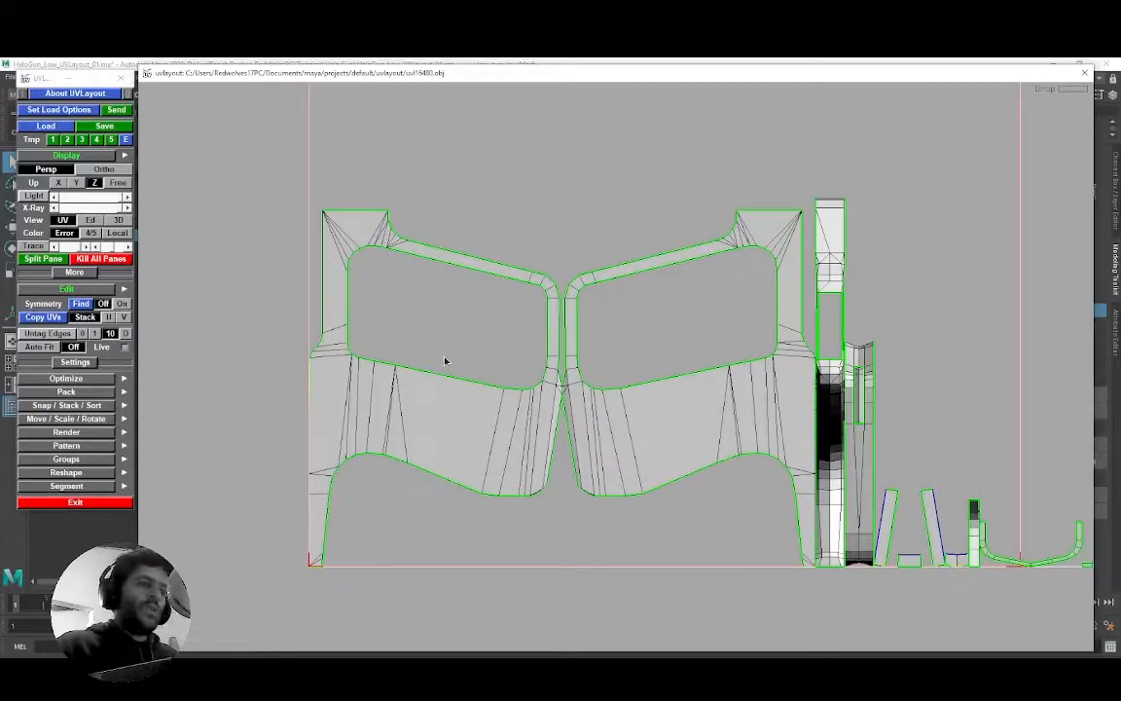
middle_drag(445, 361, 415, 323)
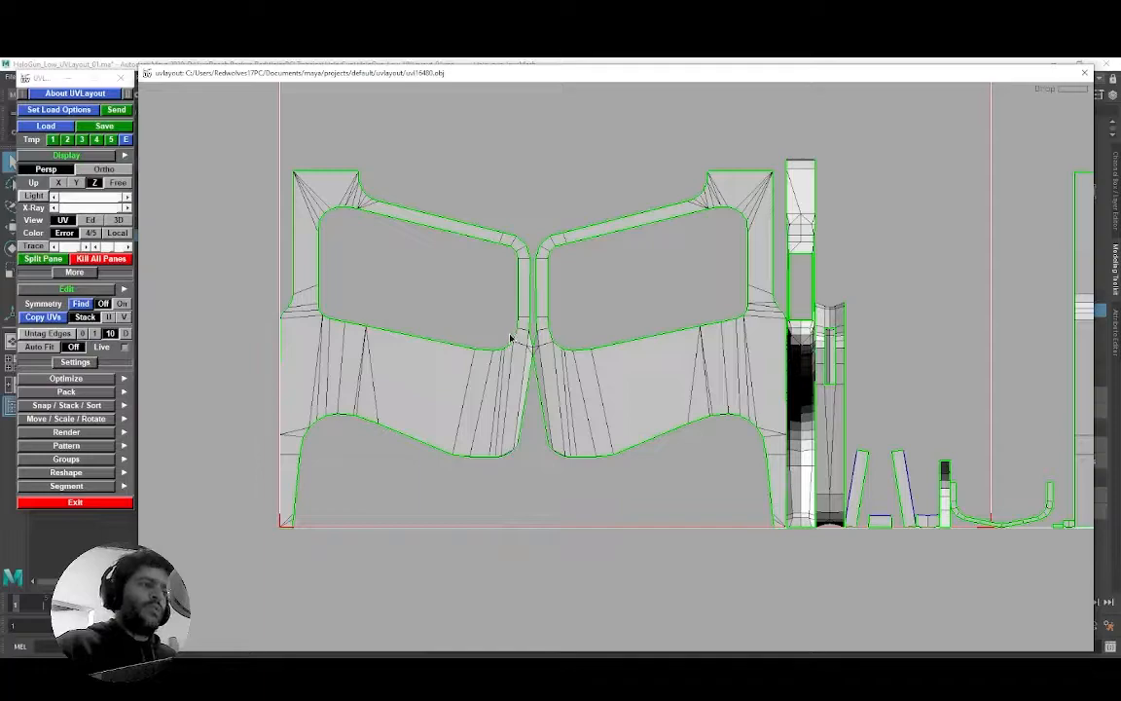
right_drag(485, 363, 469, 371)
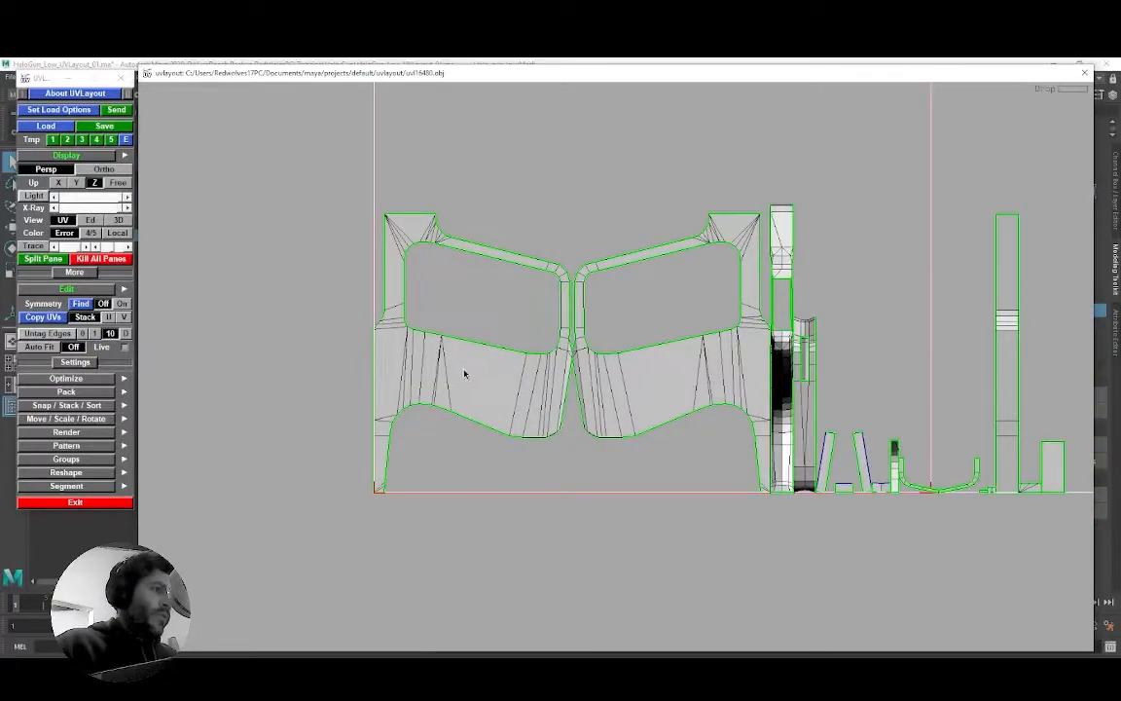
Step: Flatten the frame's two mirrored side faces in UV space
key(f)
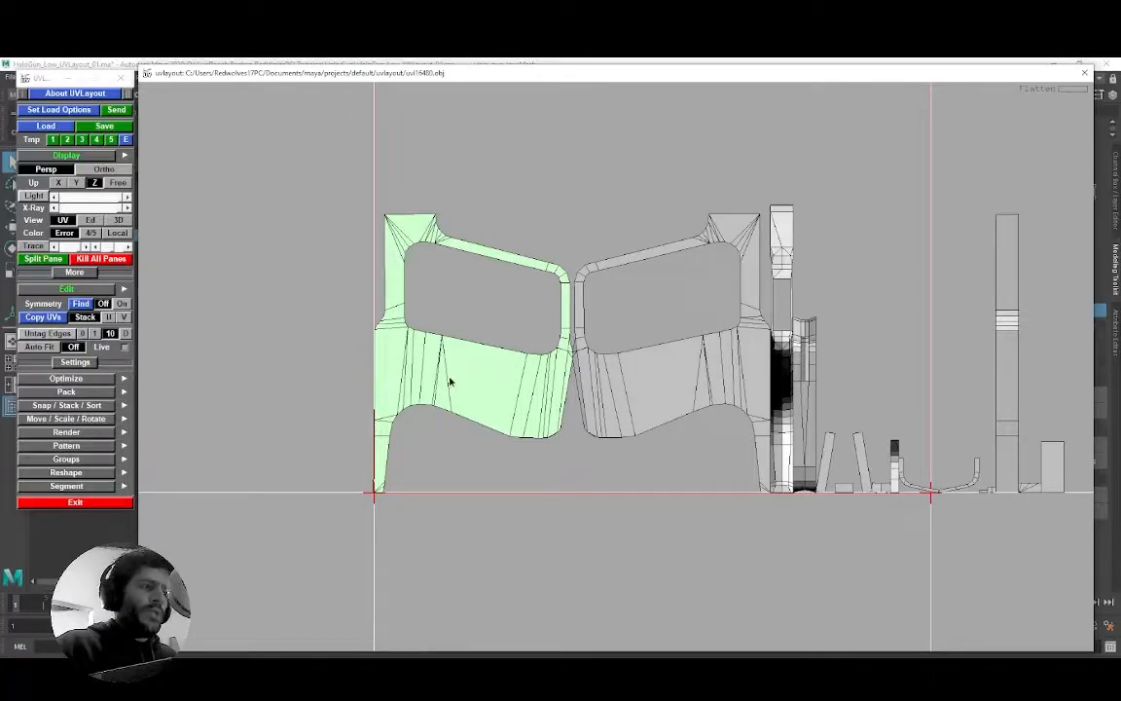
middle_drag(573, 360, 447, 347)
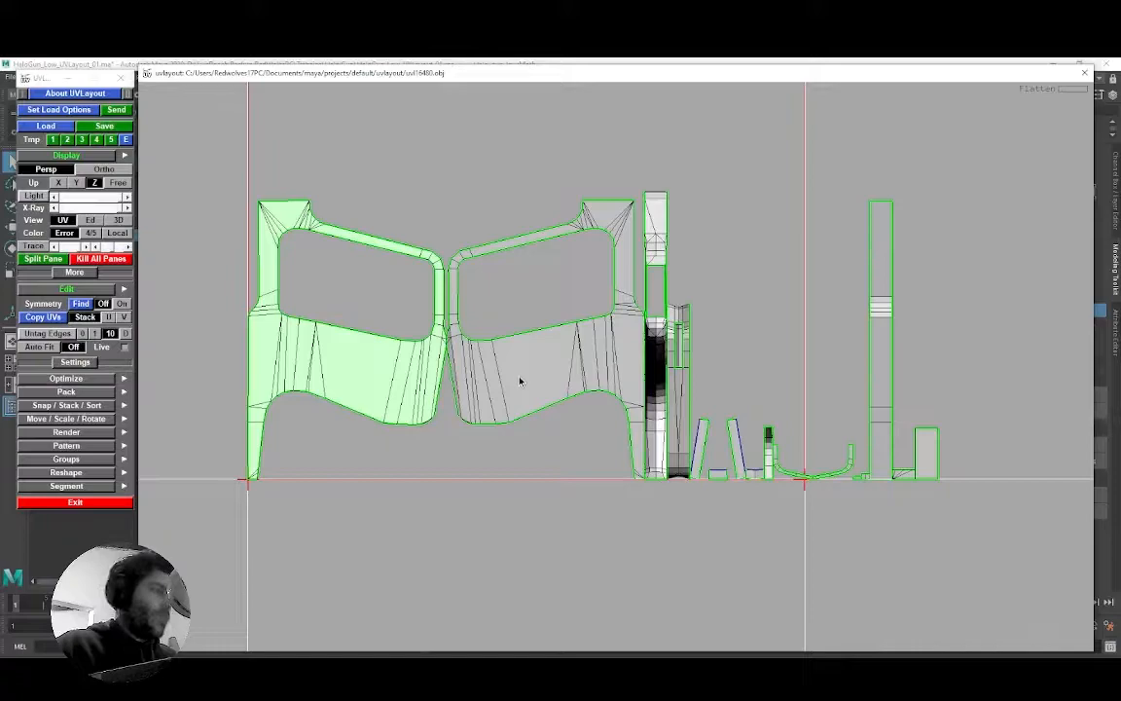
key(f)
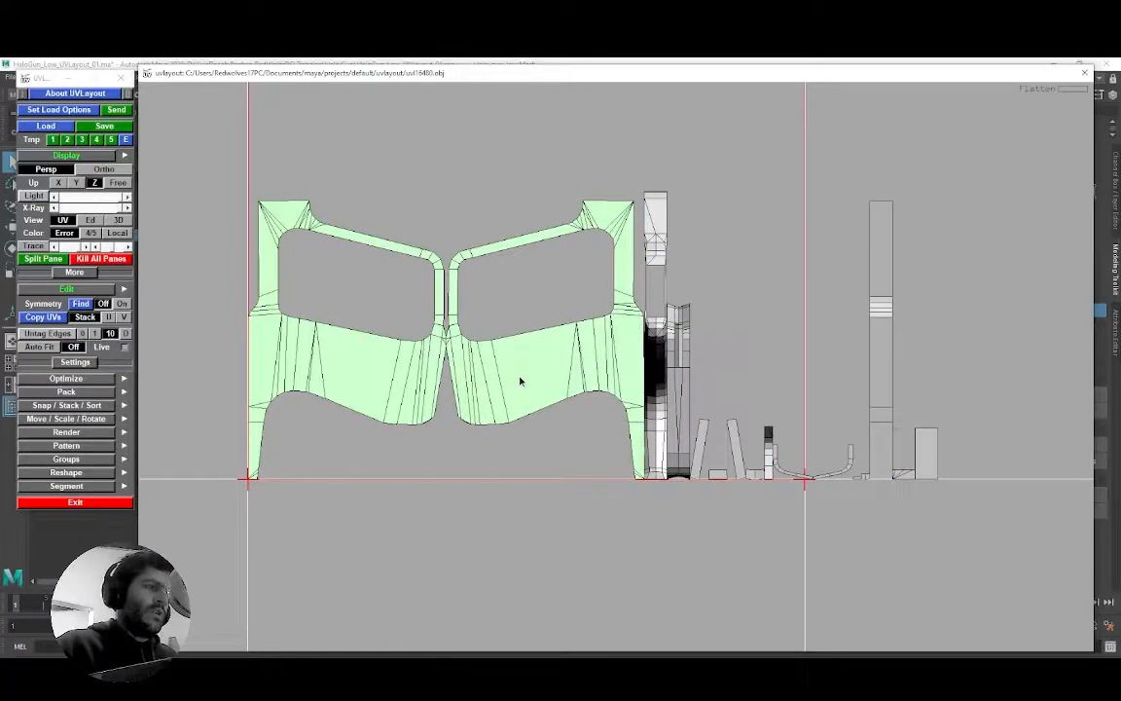
Step: Flatten the long curved strip beside the side faces and move it out of the first UV tile into the neighbouring empty one
middle_drag(545, 355, 410, 346)
key(f)
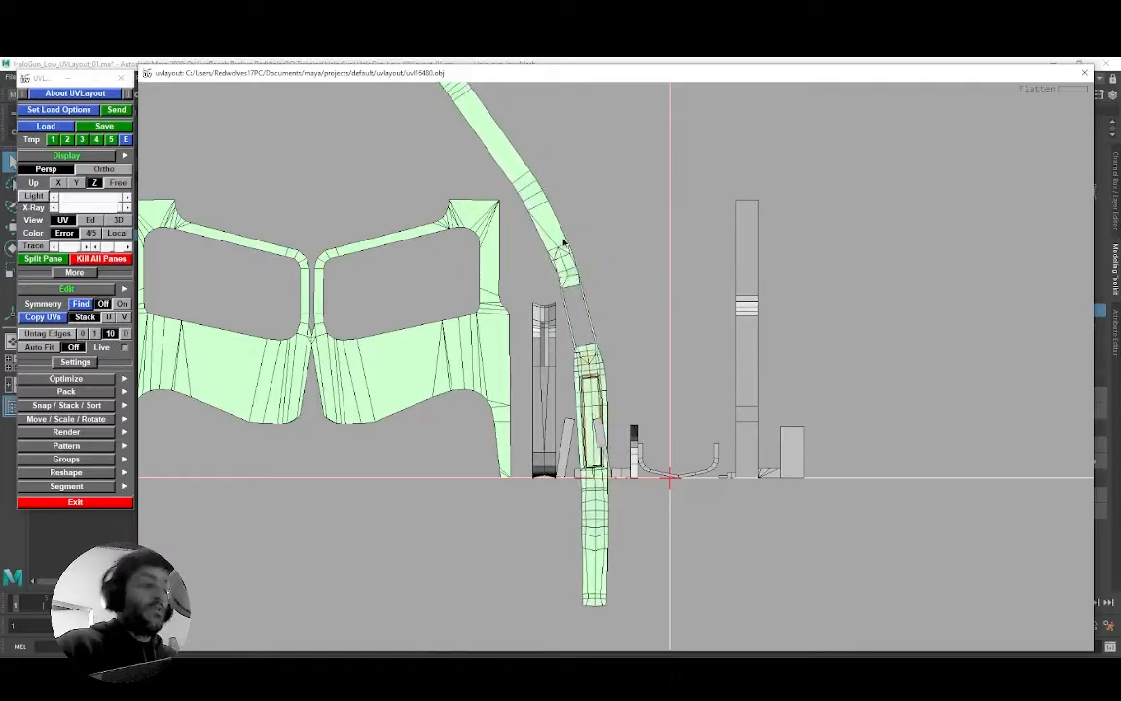
key(space)
right_drag(573, 255, 563, 297)
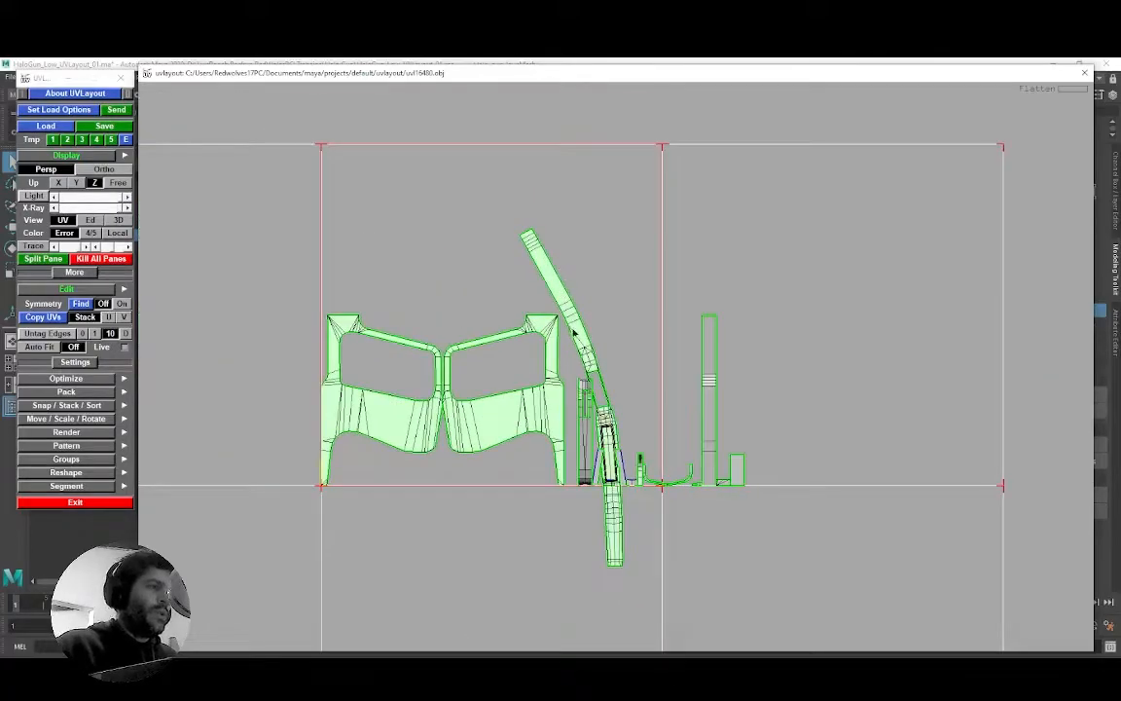
middle_drag(575, 325, 255, 297)
Step: Move the two flattened side faces next to each other along the upper edge of the first UV tile, mirrored towards each other
middle_drag(492, 418, 380, 260)
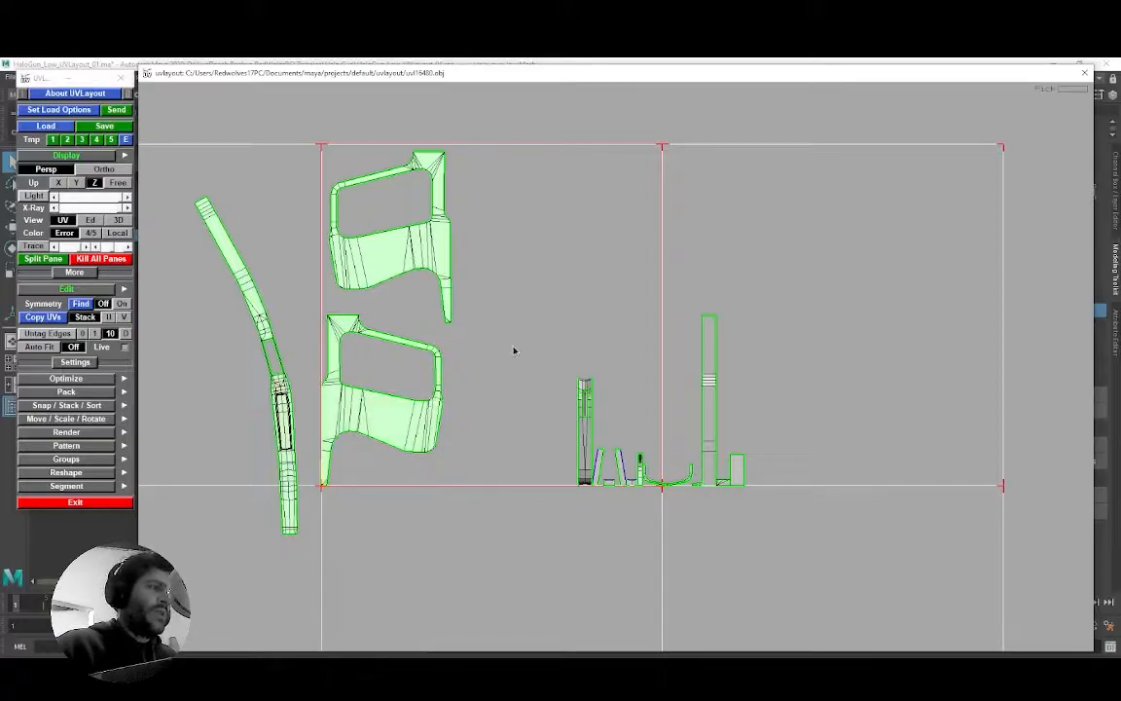
middle_drag(411, 416, 555, 253)
middle_drag(434, 262, 425, 407)
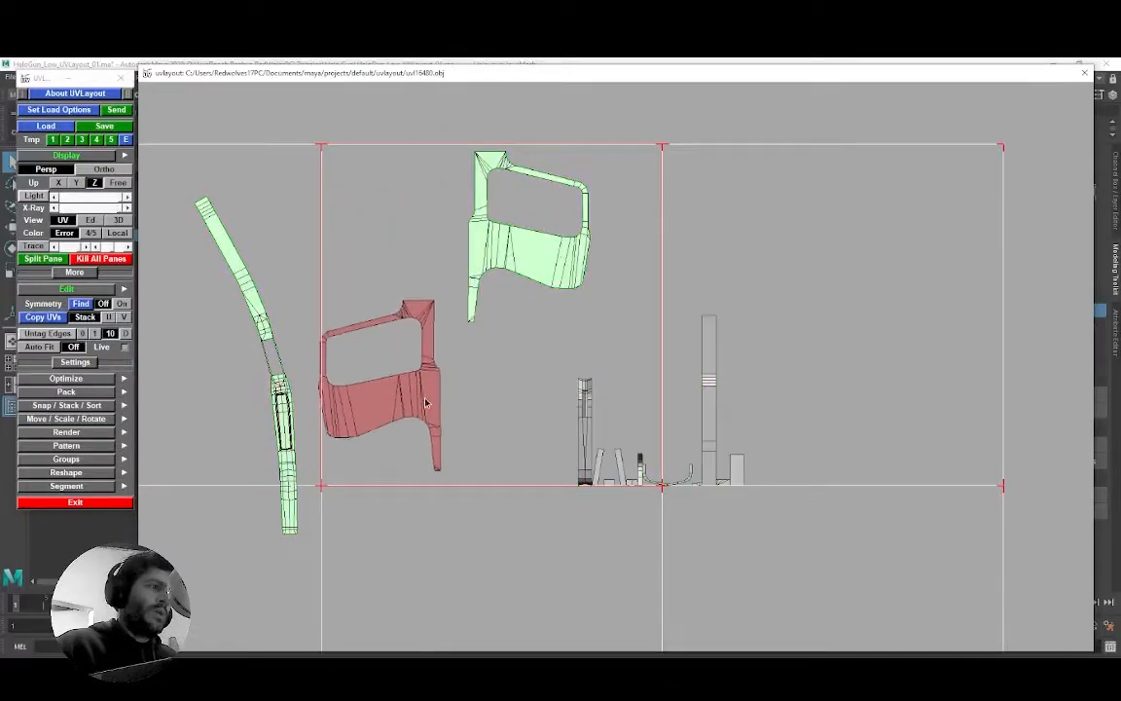
middle_drag(533, 253, 426, 255)
middle_drag(421, 326, 565, 168)
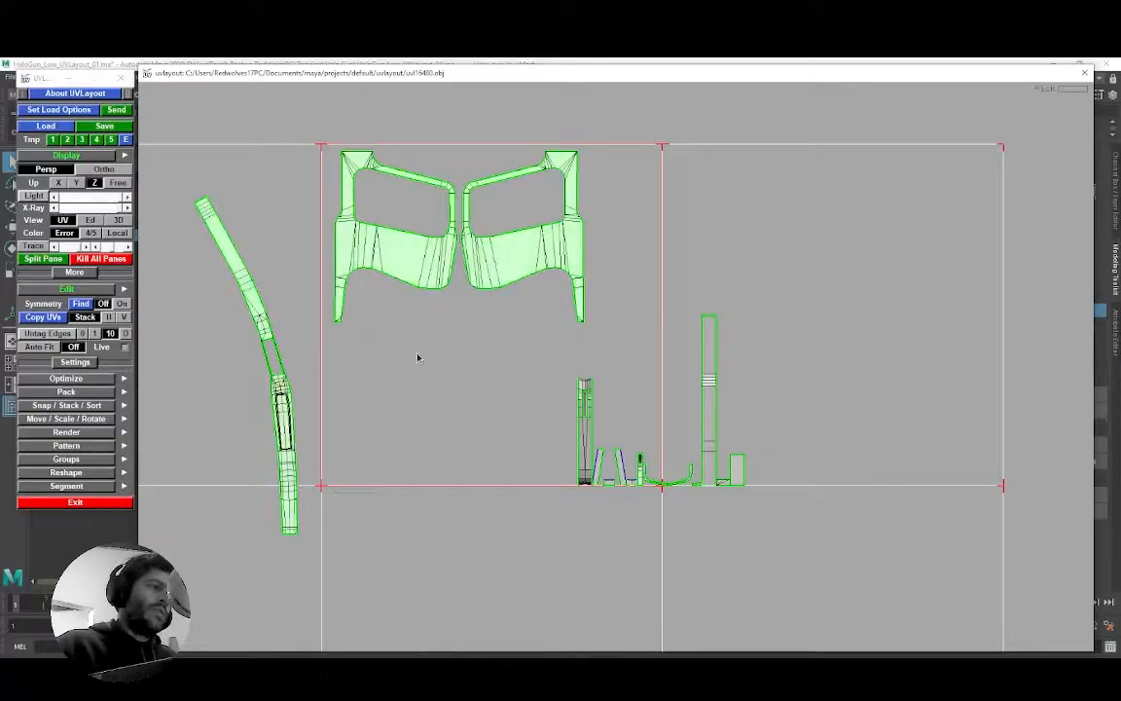
Step: Flatten the notched upright strip and the two slanted strips beside it
scroll(575, 414, up, 5)
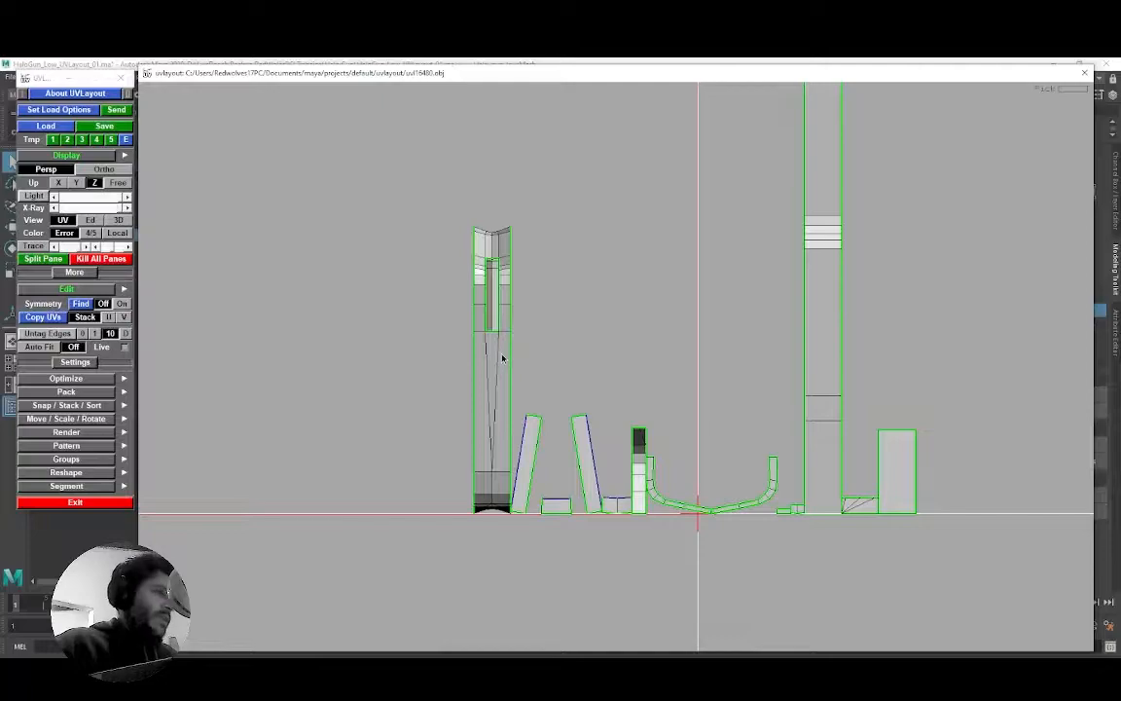
key(f)
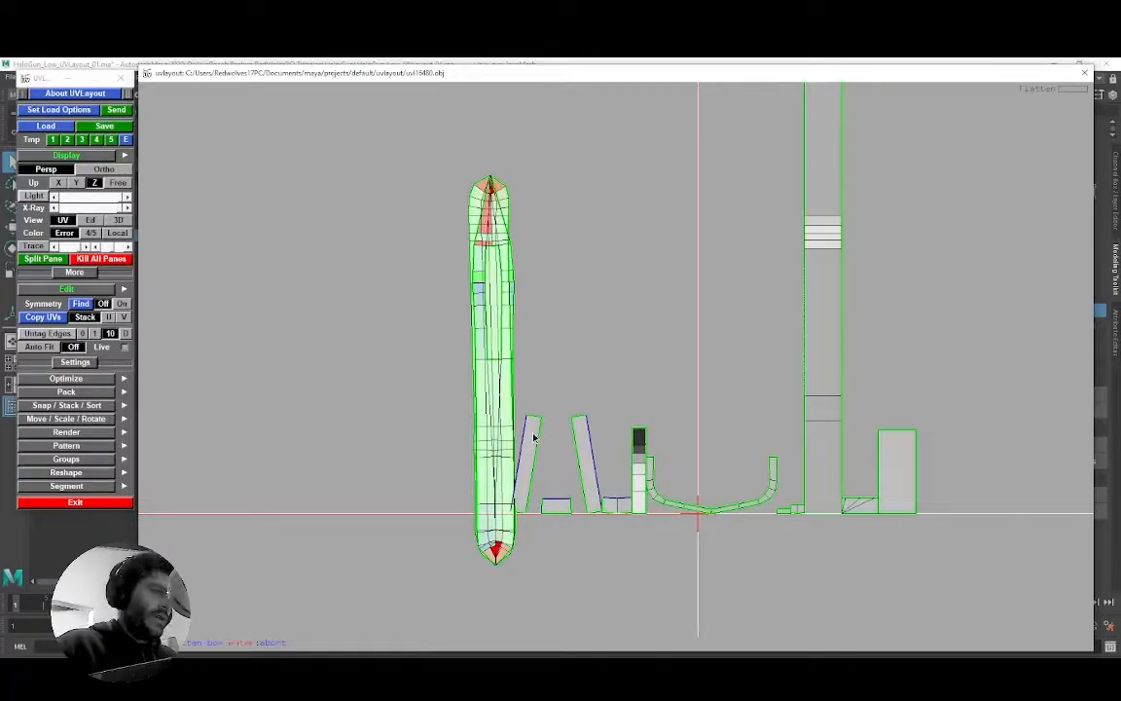
key(f)
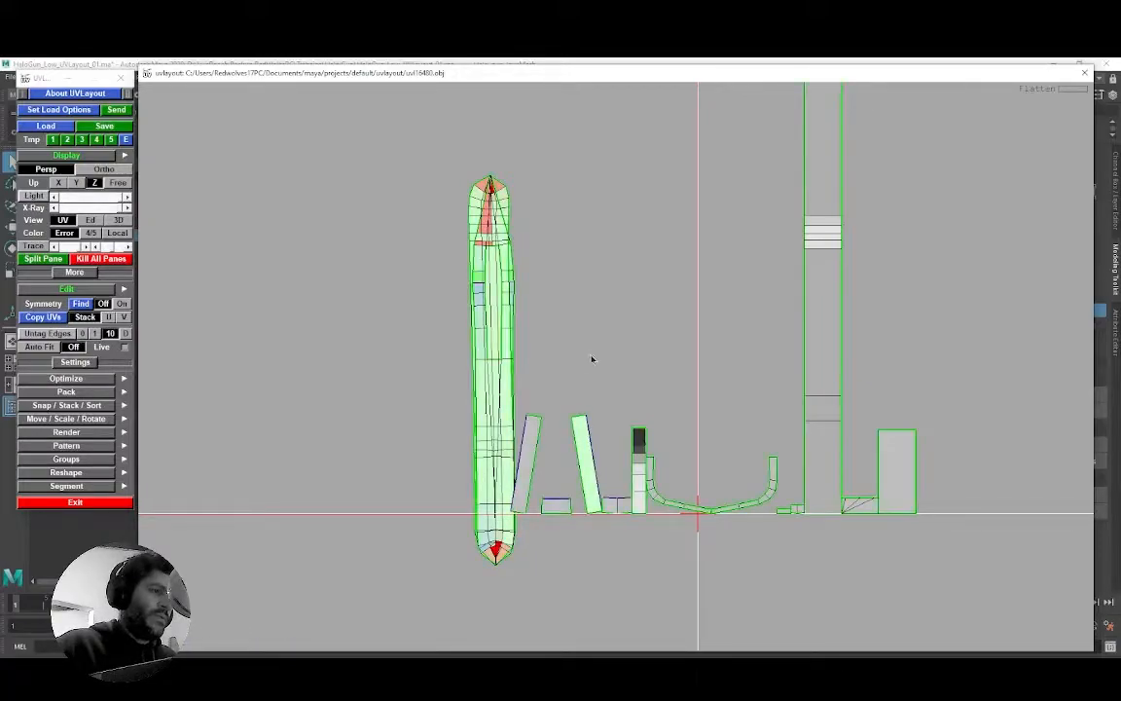
key(f)
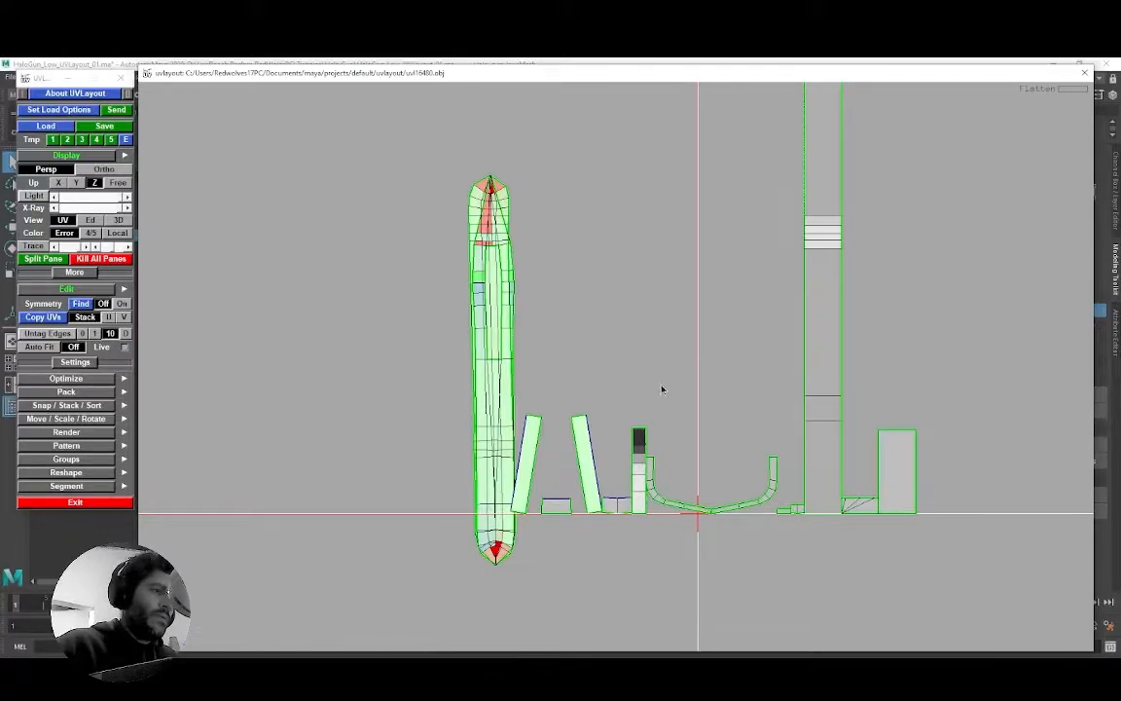
Step: Flatten the short upright strip and the U-shaped strip at the corner of the tile
scroll(663, 388, up, 5)
key(f)
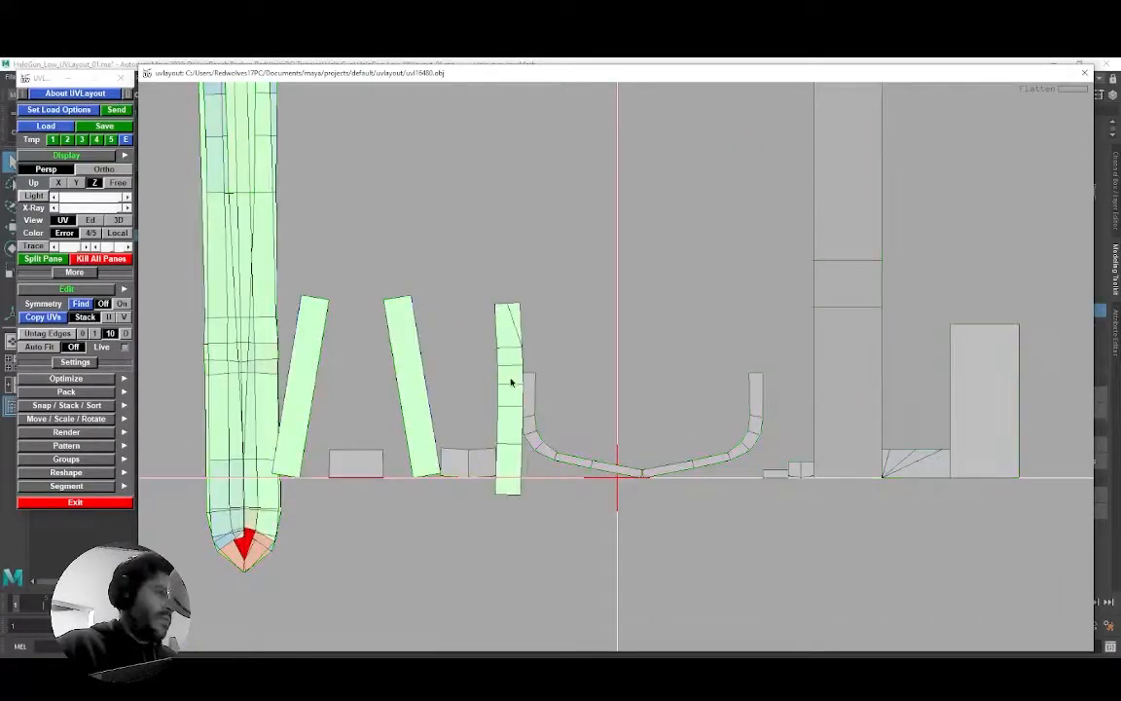
key(f)
right_drag(750, 425, 740, 375)
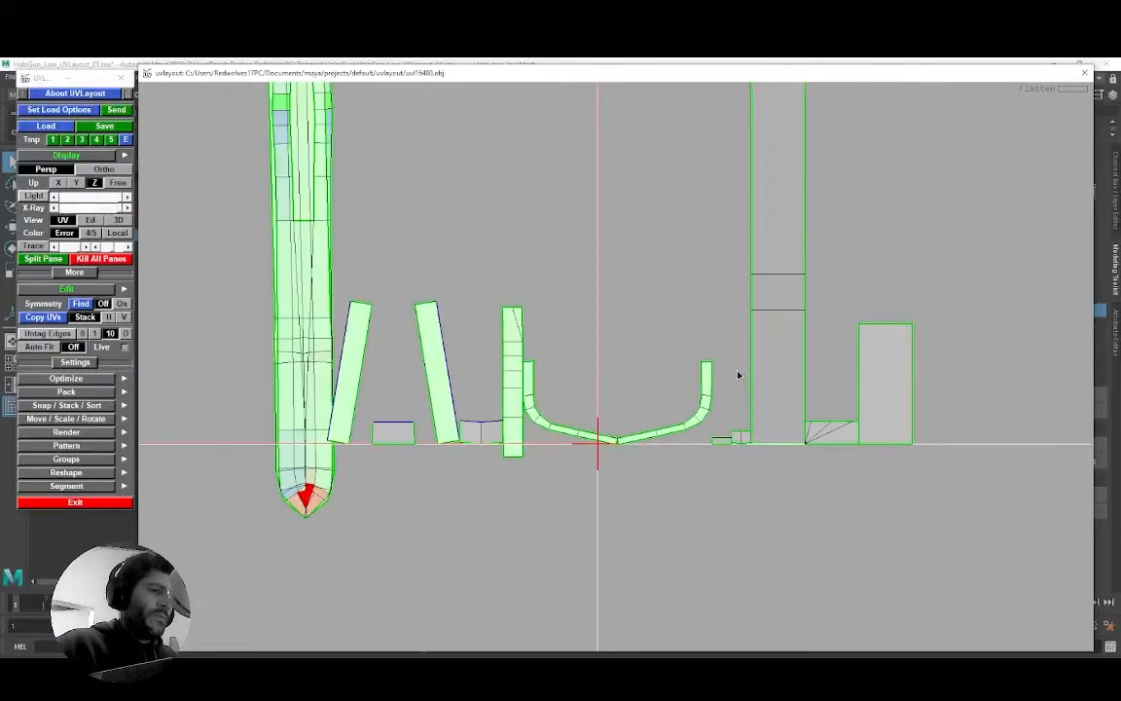
Step: Flatten the tall strip, the upright rectangle and the small pieces around them
middle_drag(741, 376, 607, 377)
key(f)
key(f)
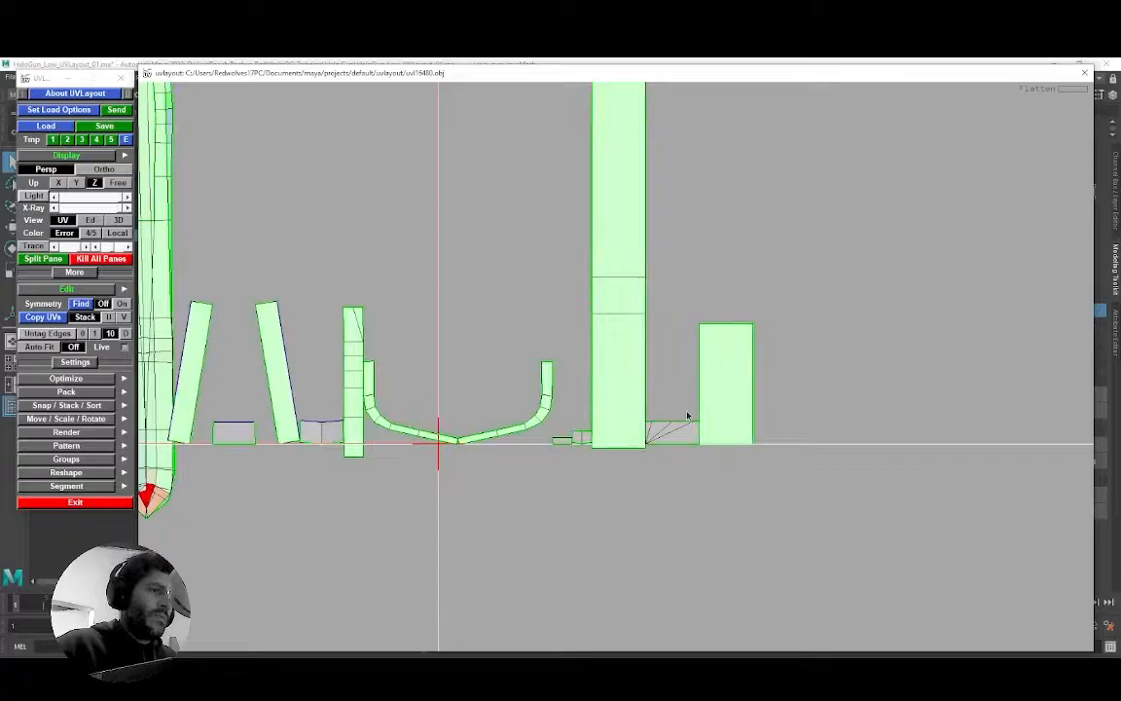
key(f)
key(f)
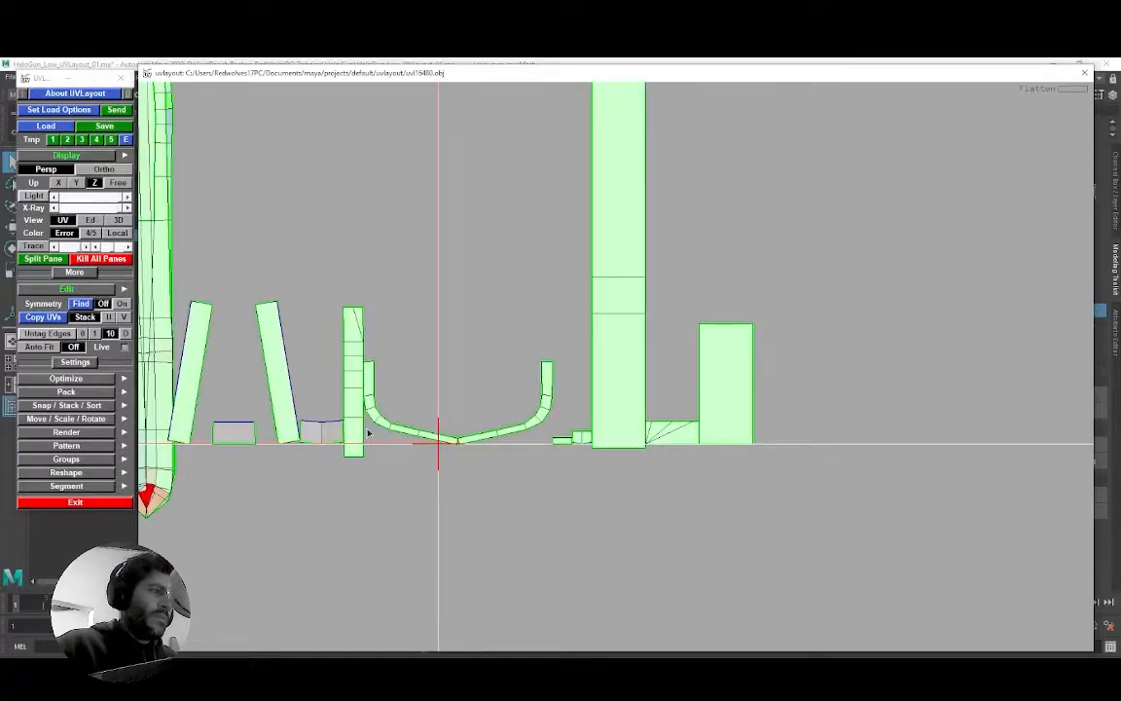
Step: Flatten the two remaining small pieces between the slanted strips and the short upright strip
key(f)
key(f)
right_drag(472, 364, 587, 354)
middle_drag(604, 358, 508, 293)
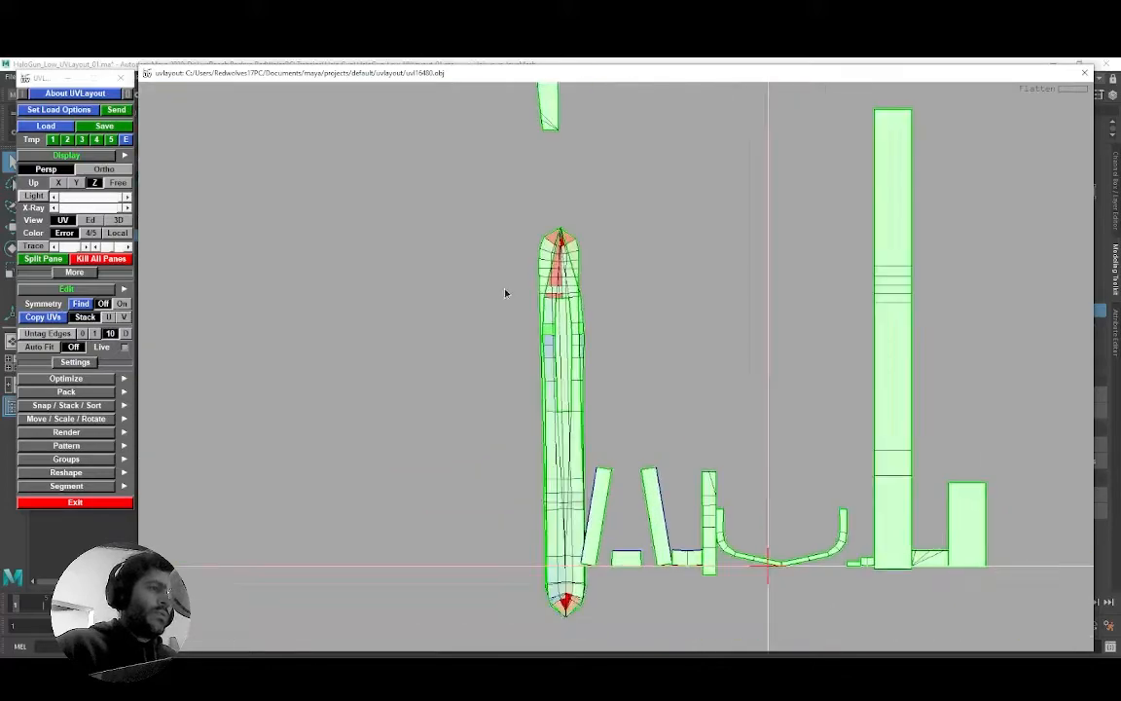
right_drag(514, 300, 582, 250)
right_drag(572, 407, 545, 347)
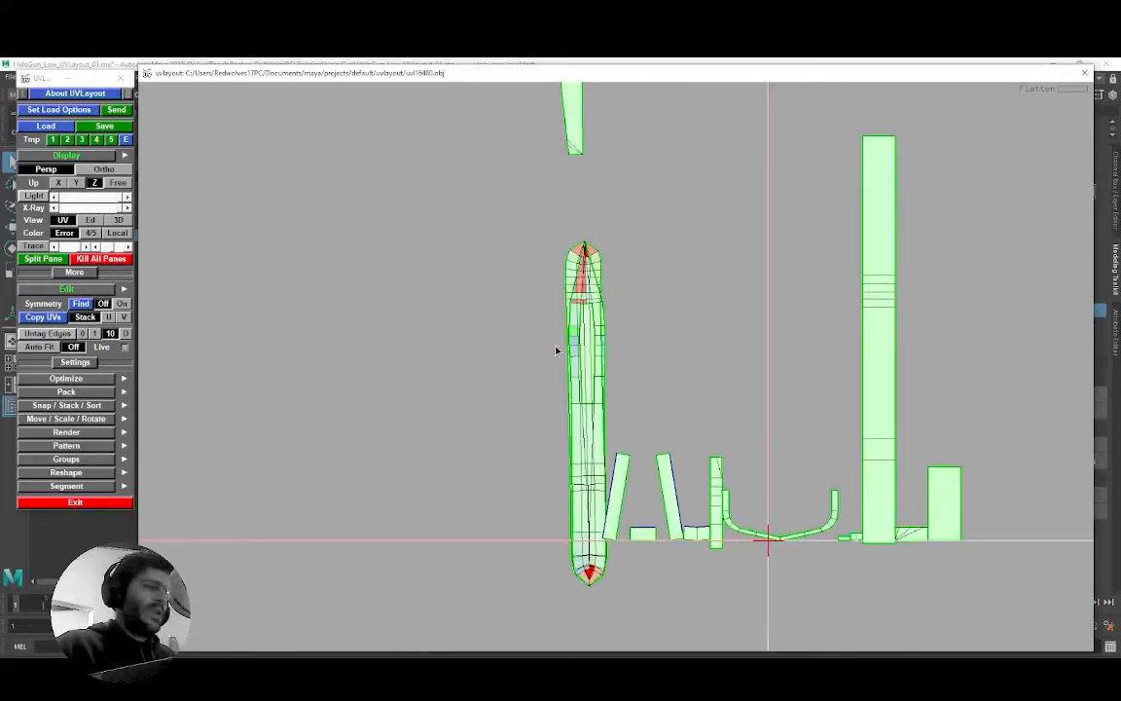
scroll(555, 317, down, 3)
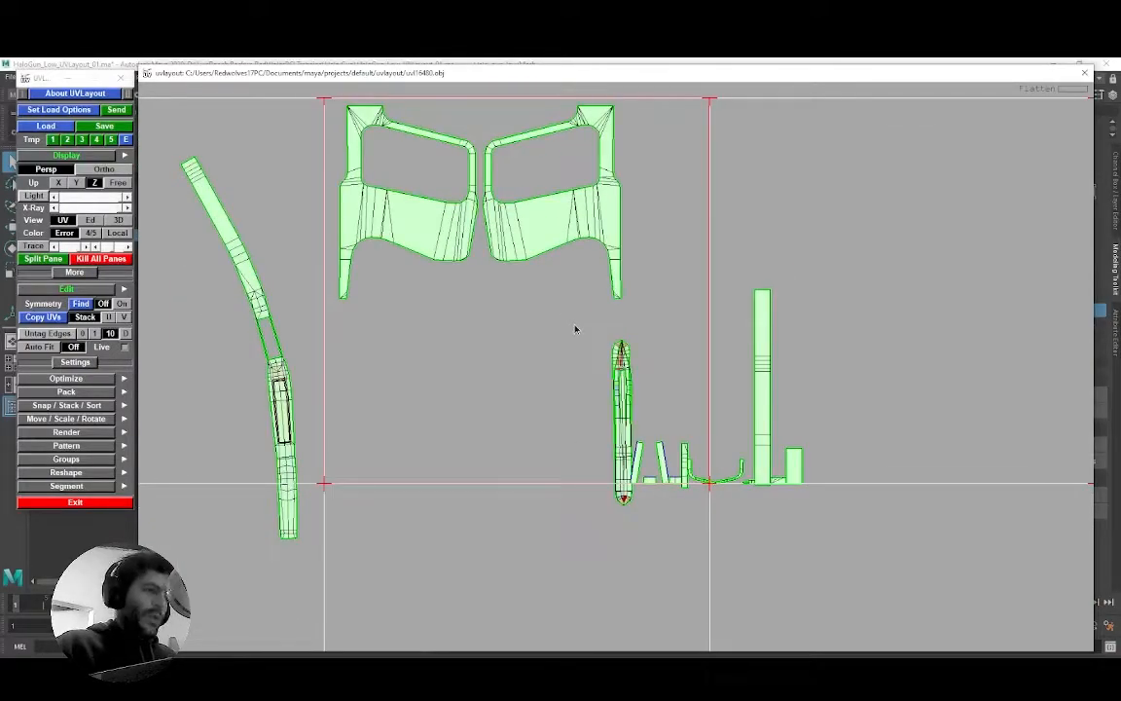
Step: Examine the undropped gun parts in the edit view and compare them with the flattened frame shells in the UV view
key(2)
drag(575, 332, 531, 329)
drag(560, 273, 534, 337)
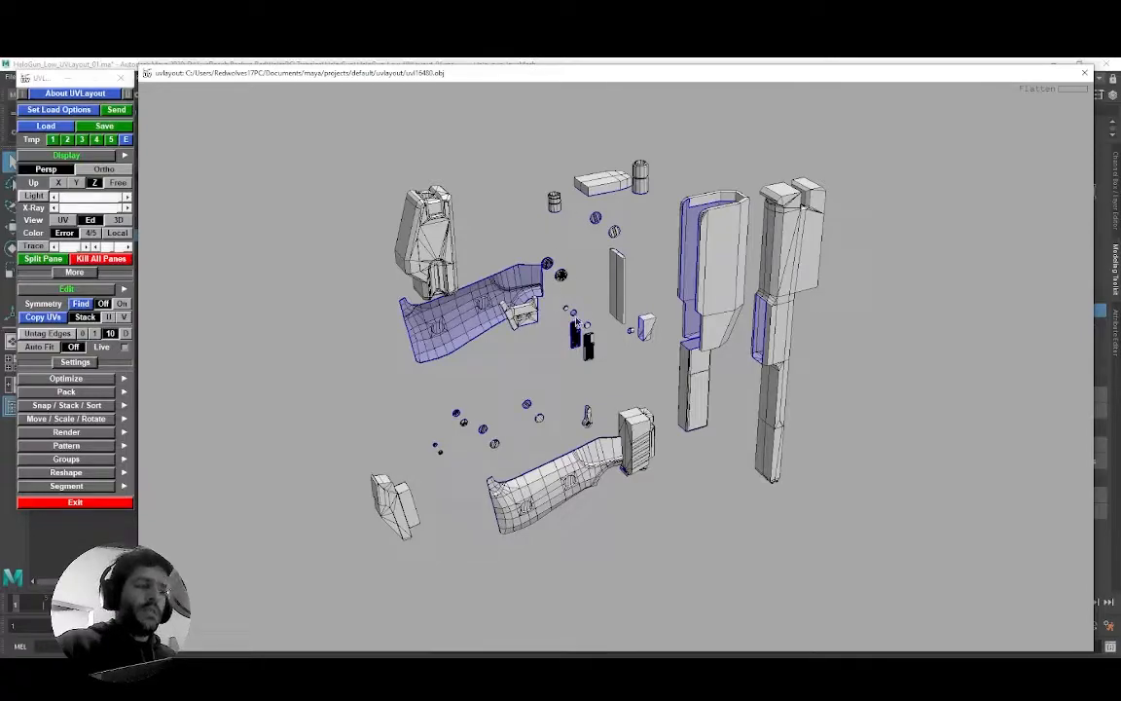
key(u)
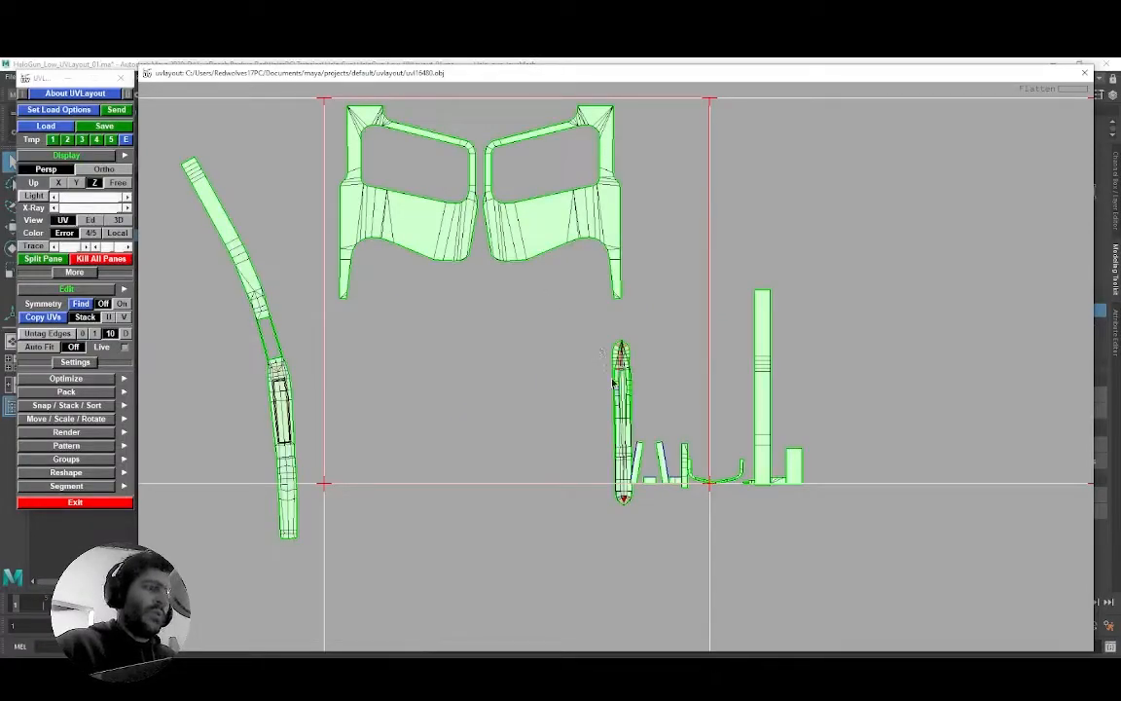
key(e)
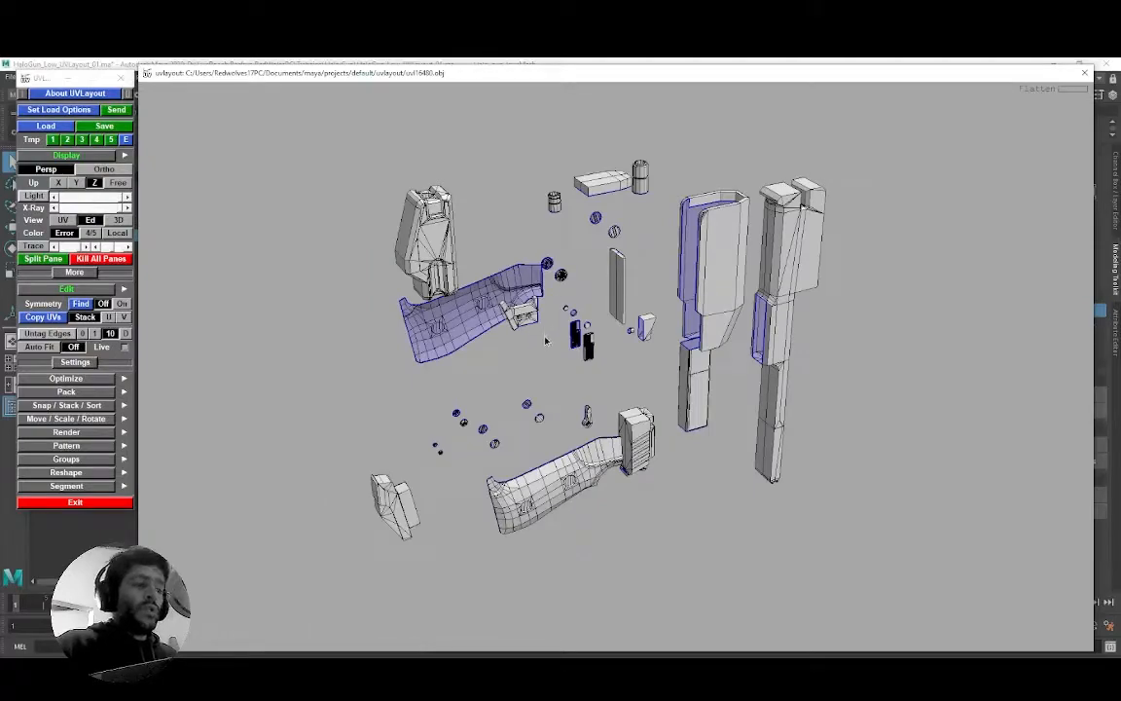
key(u)
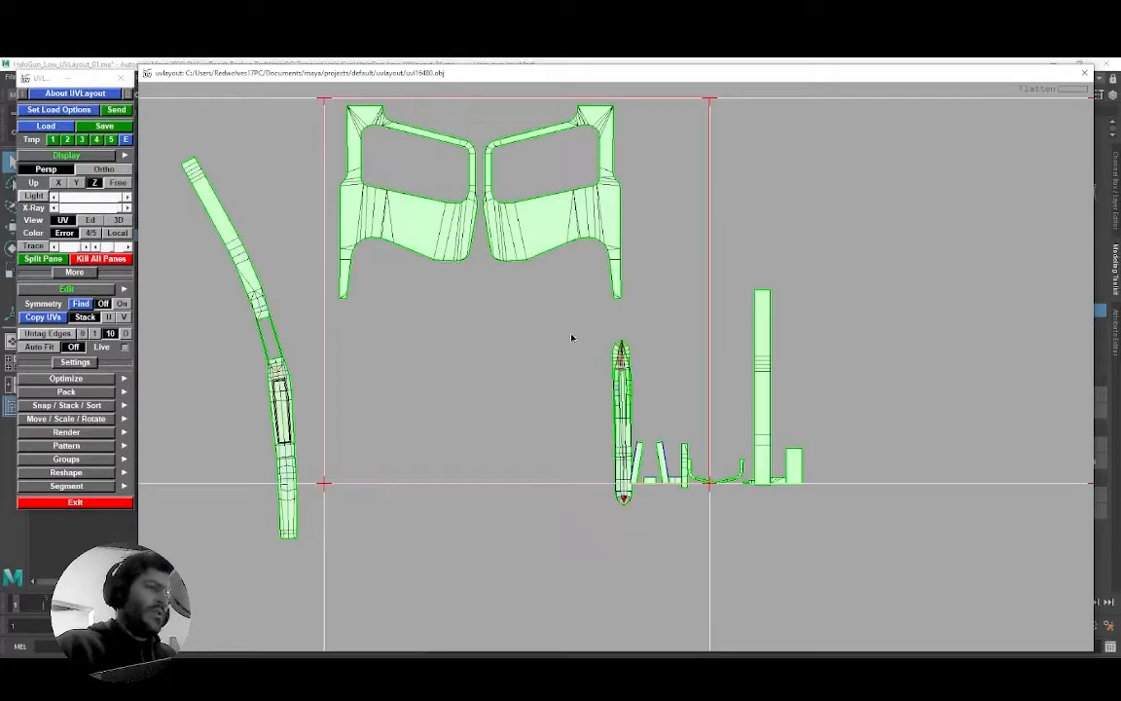
Step: Undrop the distorted closed-loop strip from UV space and show it in the edit view
scroll(609, 387, up, 3)
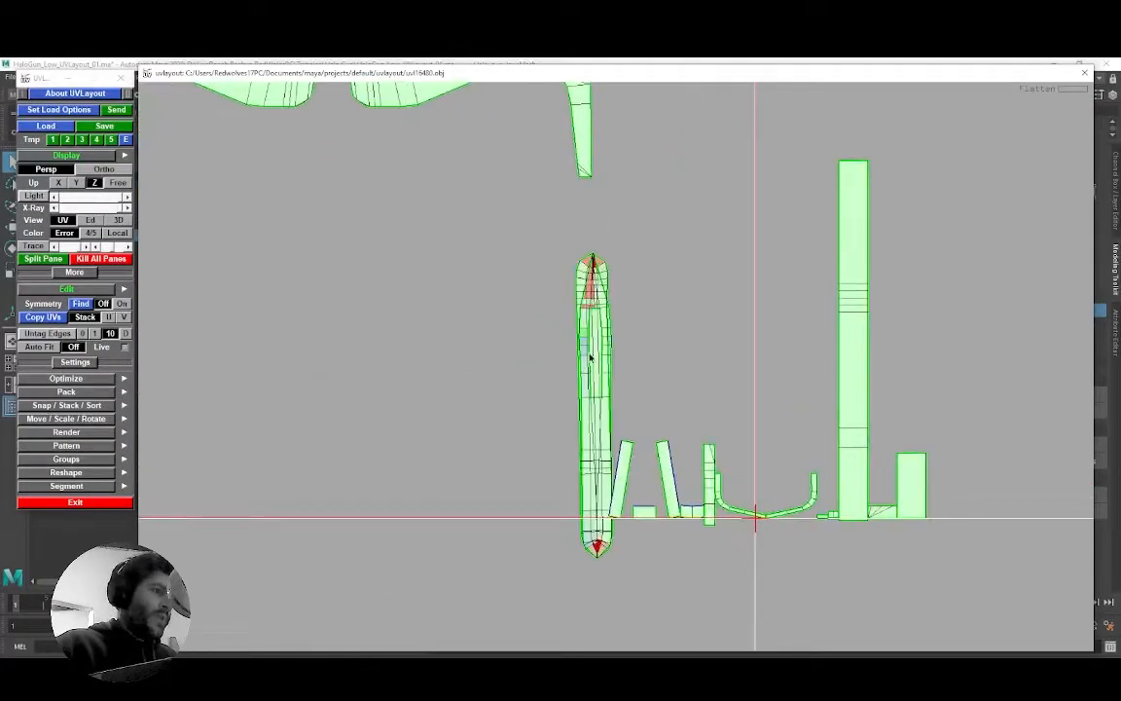
key(d)
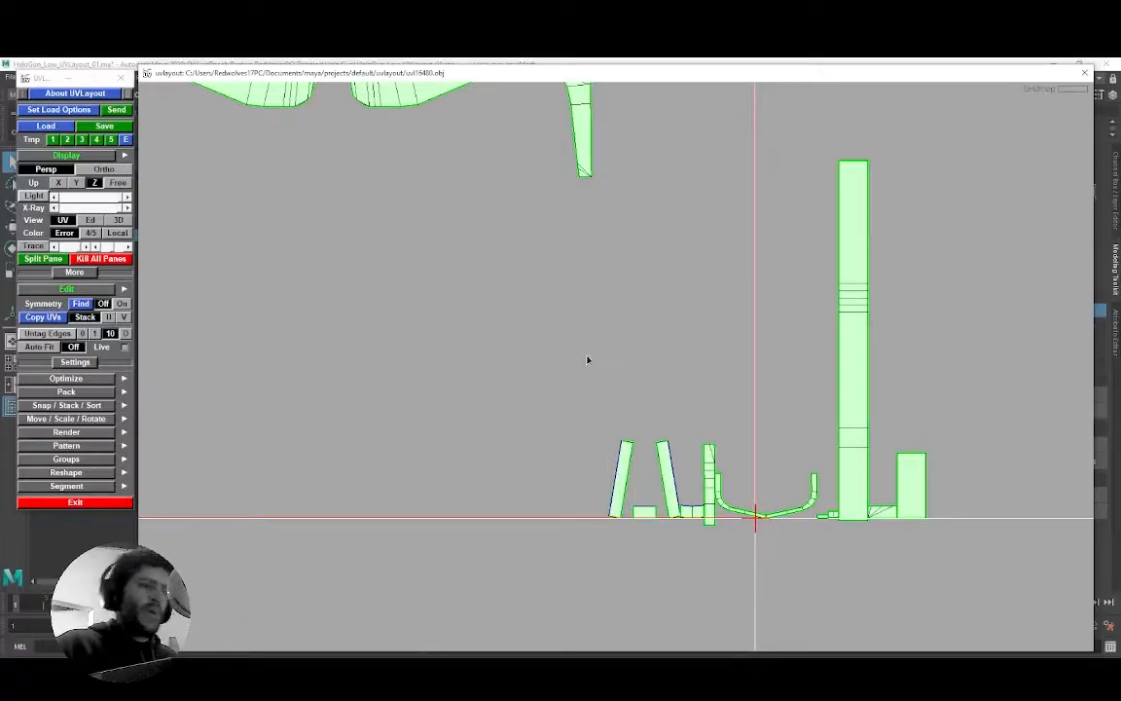
key(u)
Step: Cut across the rounded rectangular loop on one of its short vertical sides and split it open along that seam
scroll(555, 351, up, 5)
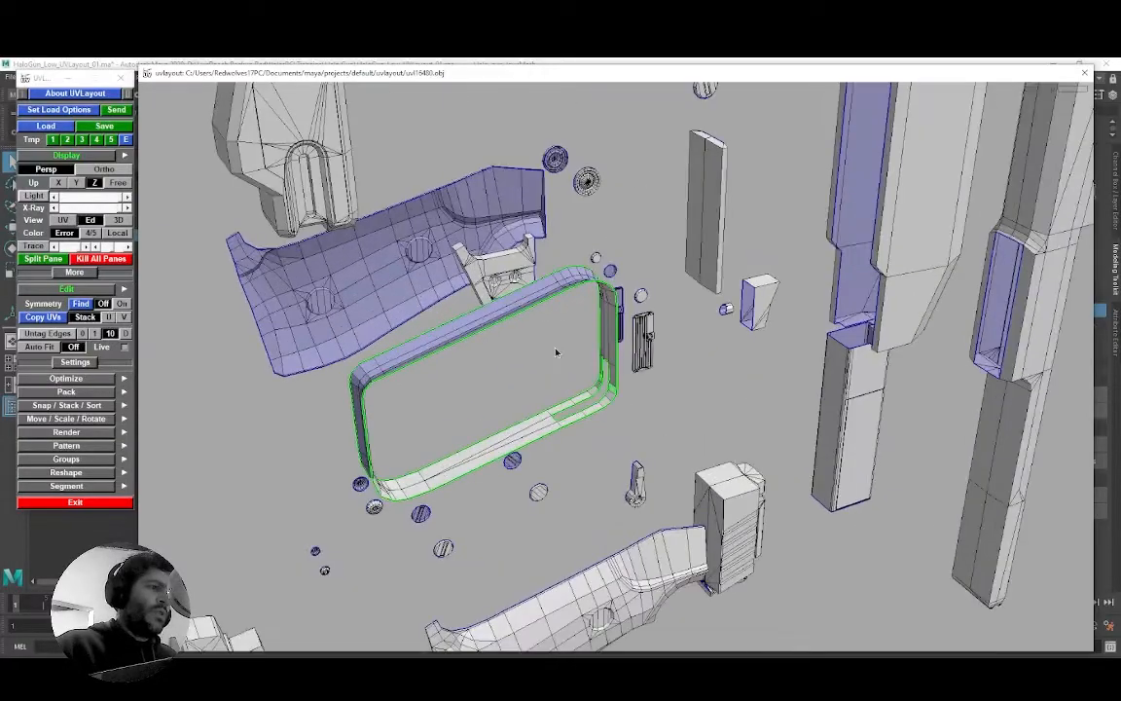
drag(555, 350, 575, 351)
middle_drag(573, 408, 576, 289)
drag(561, 403, 533, 368)
right_drag(533, 368, 588, 395)
drag(588, 395, 565, 350)
right_drag(566, 350, 583, 380)
key(c)
key(c)
right_drag(510, 205, 403, 368)
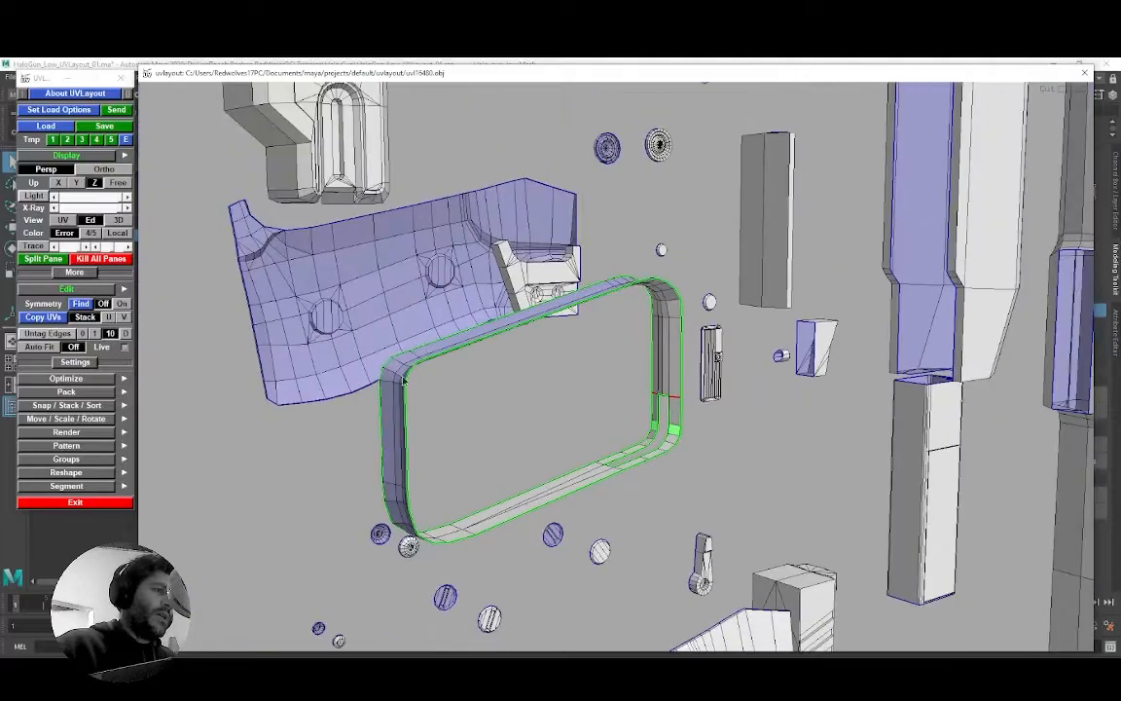
right_drag(663, 388, 669, 387)
key(Return)
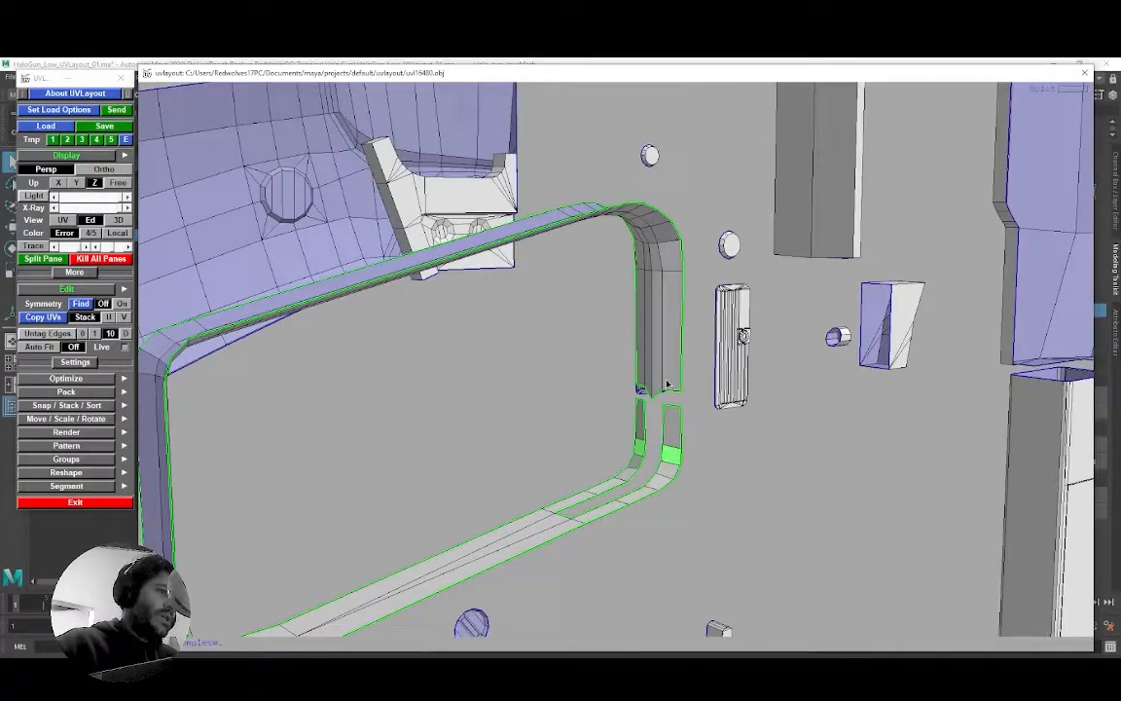
Step: Drop the opened loop into UV space and bring its shell into view in the UV view
key(d)
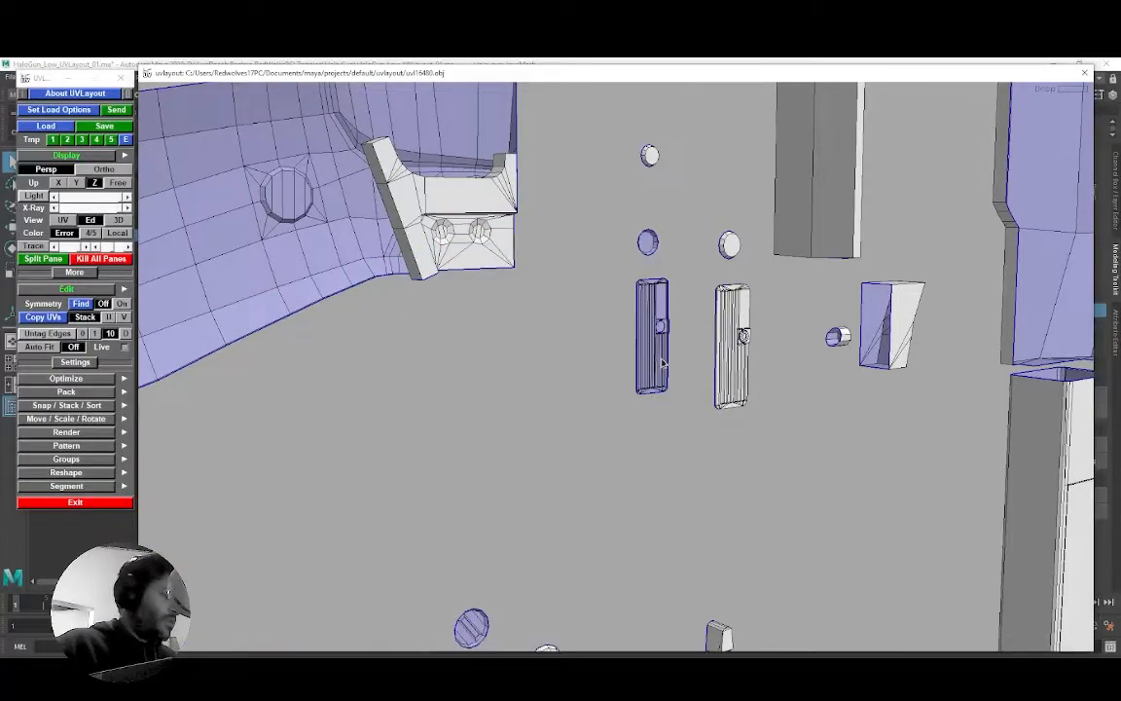
key(1)
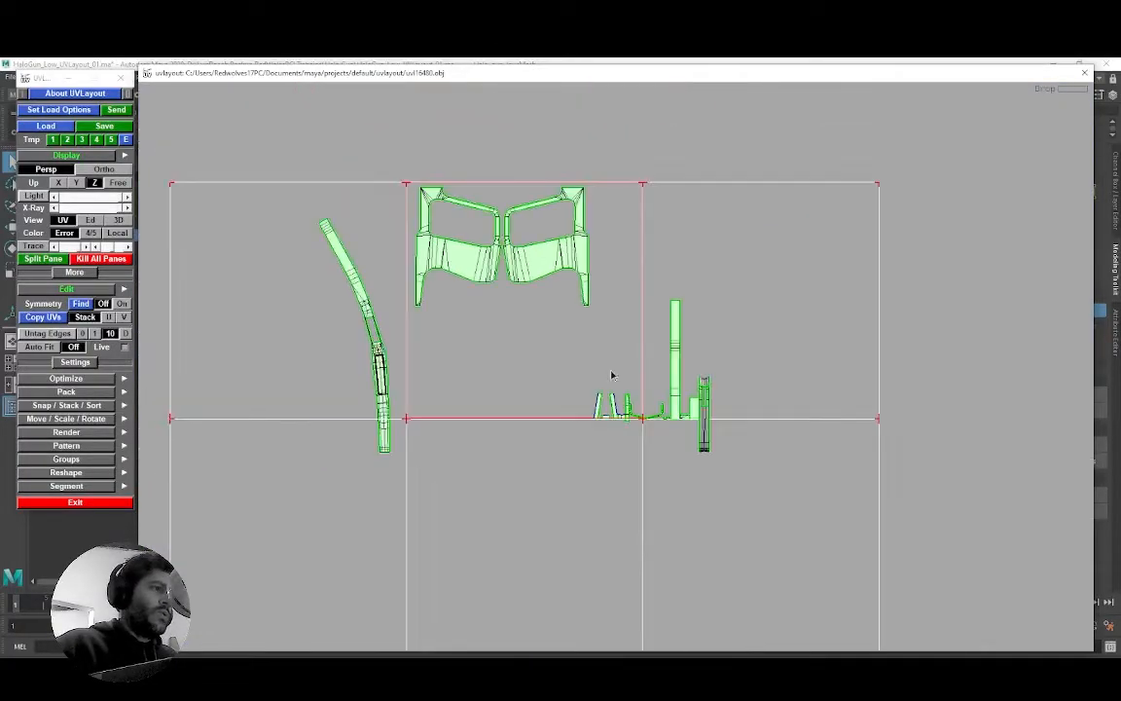
right_drag(587, 378, 658, 403)
middle_drag(658, 402, 535, 400)
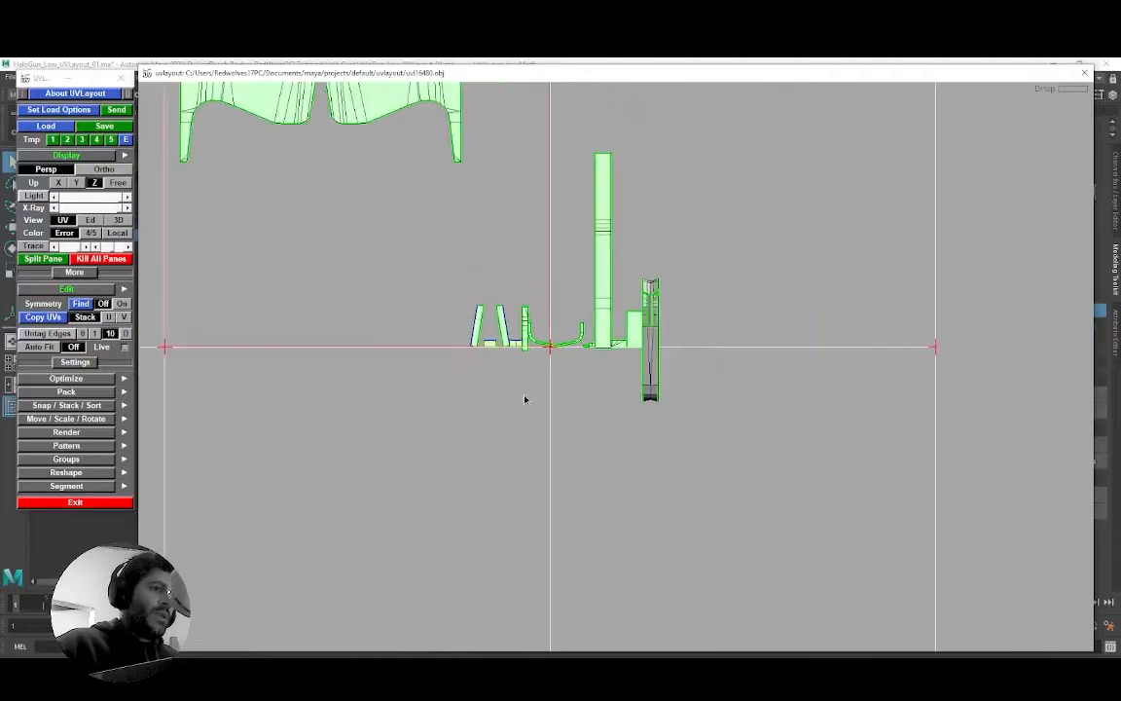
right_drag(535, 399, 552, 387)
Step: Move the opened loop's shell below the side faces, flatten it and rotate it roughly upright
middle_drag(698, 337, 310, 234)
key(f)
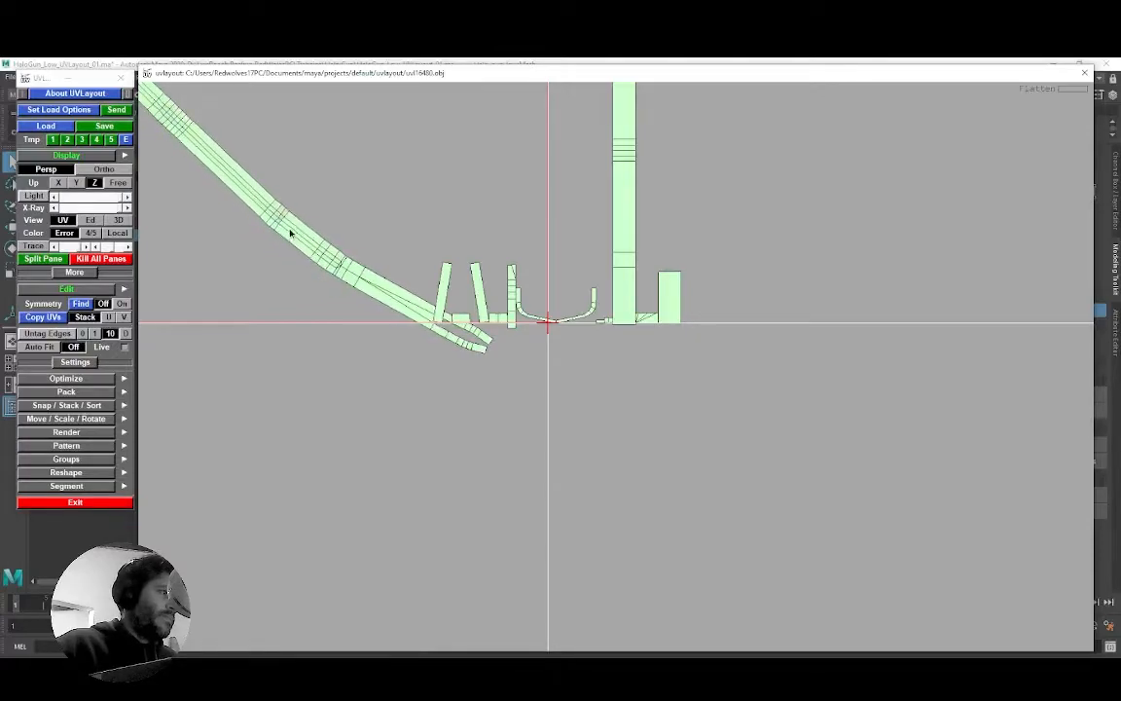
right_drag(289, 233, 348, 235)
right_drag(502, 311, 521, 319)
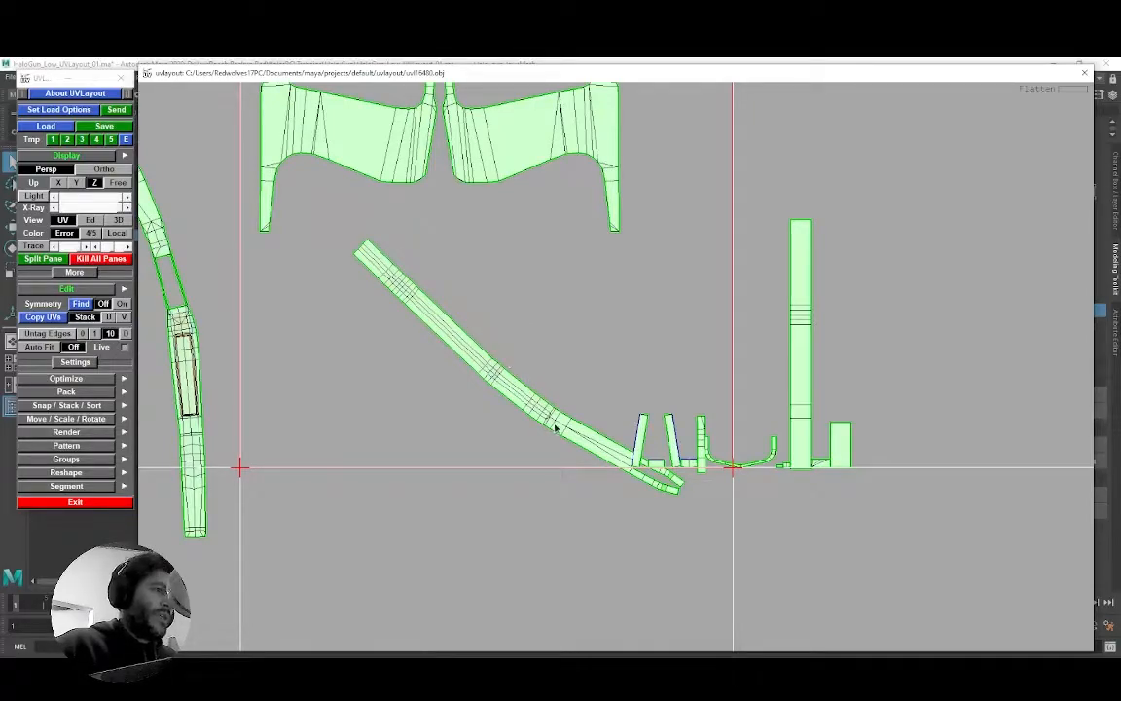
drag(569, 428, 515, 457)
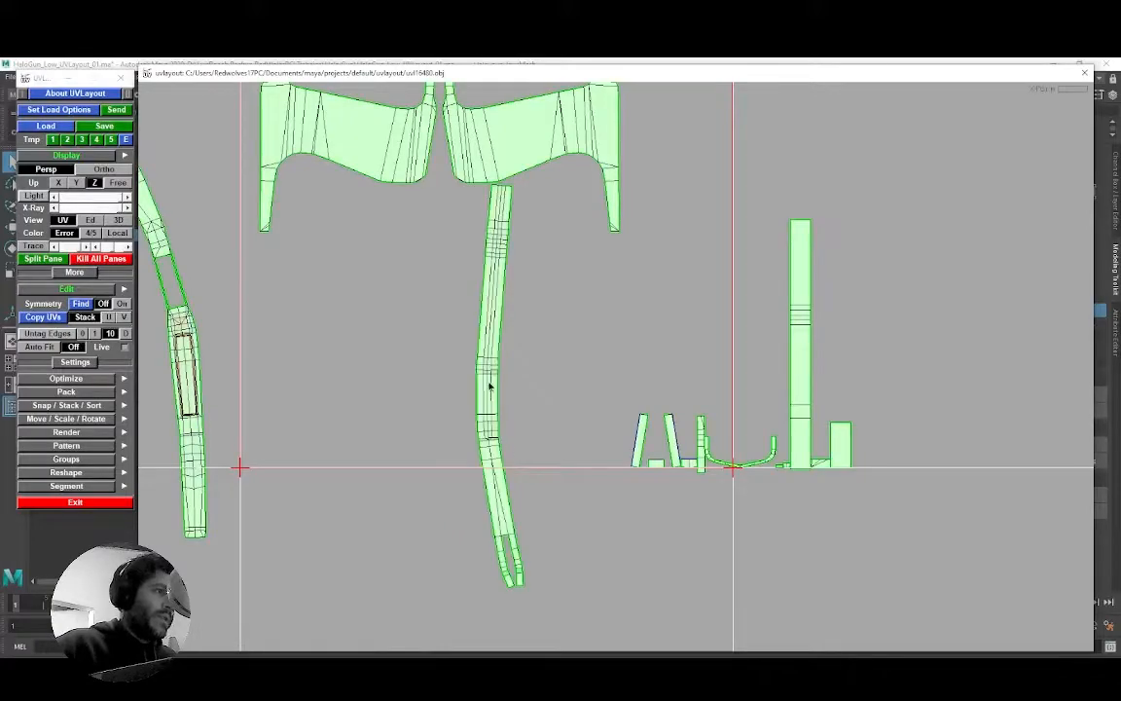
key(f)
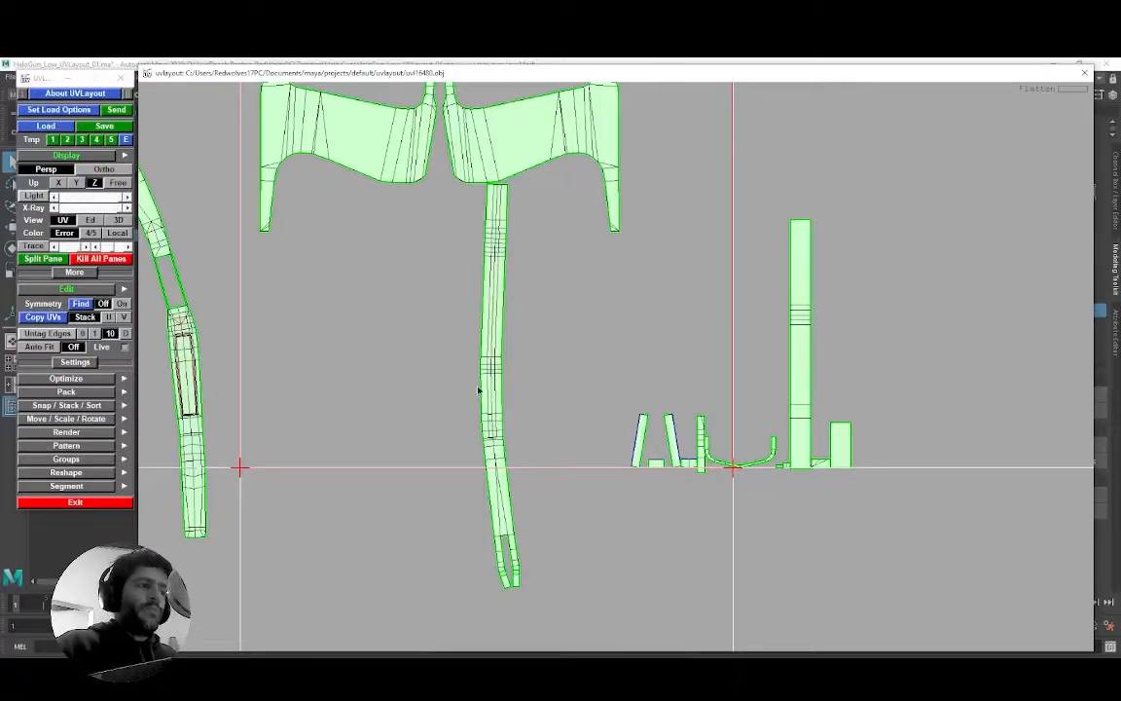
Step: Tag the short upper end and the topmost straight side edges of the long strip shell for straightening
scroll(519, 290, up, 3)
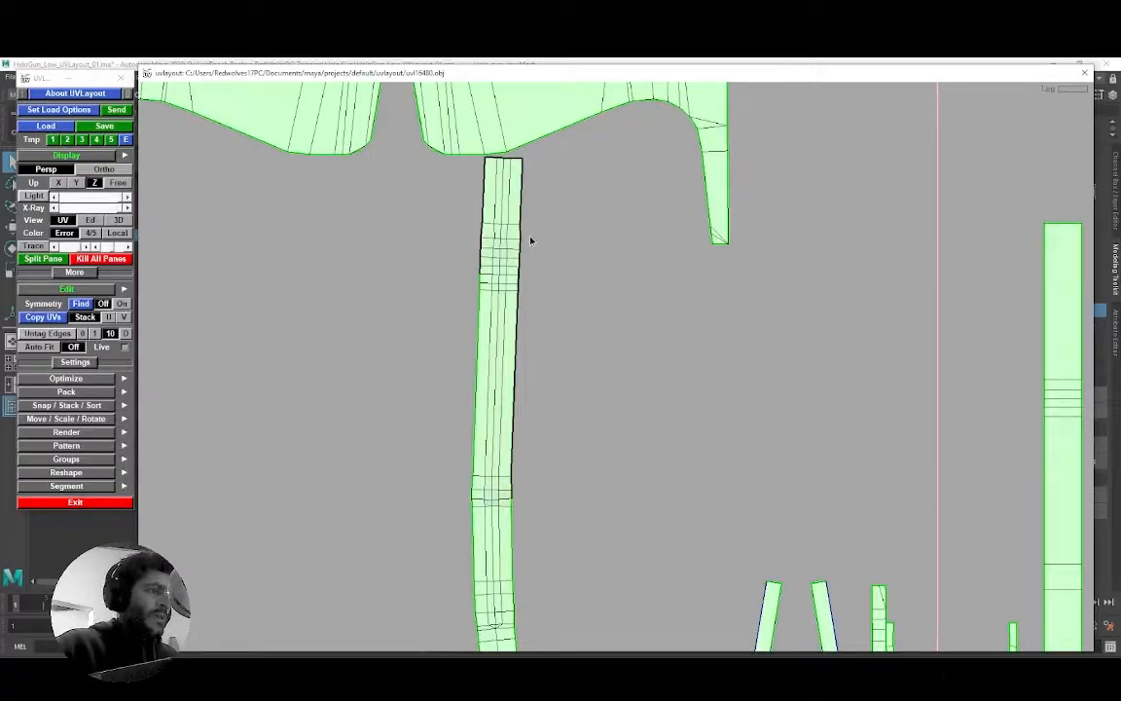
key(f)
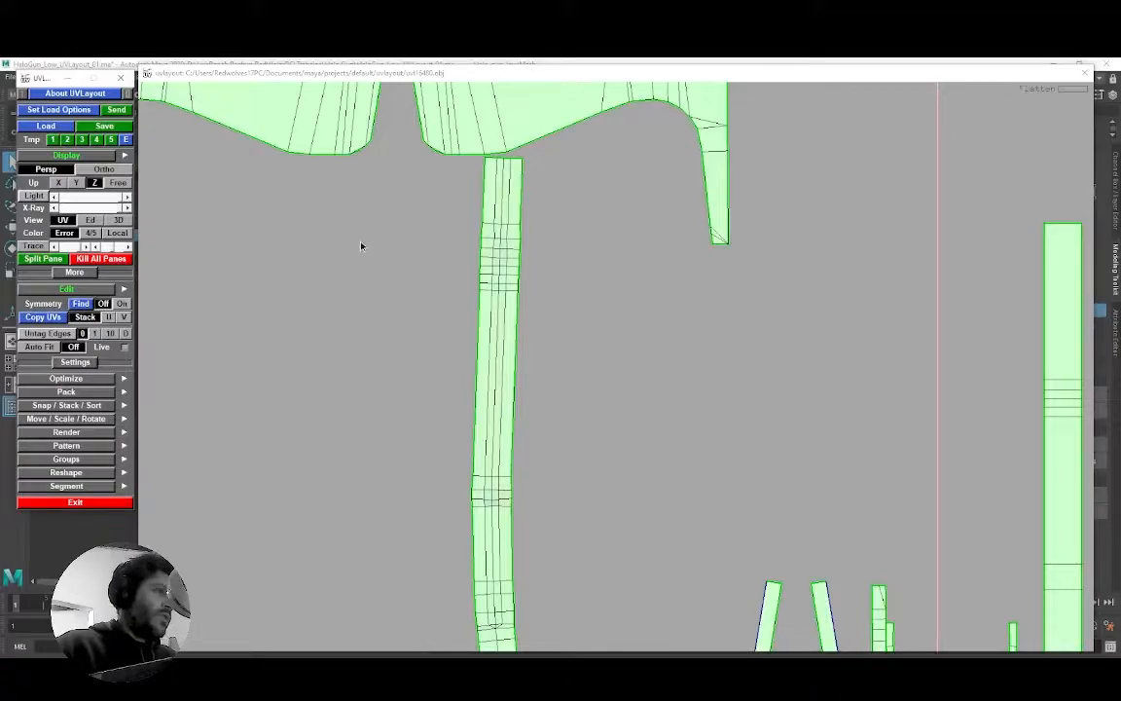
key(t)
middle_drag(516, 163, 475, 285)
right_drag(474, 285, 498, 320)
key(t)
key(t)
key(t)
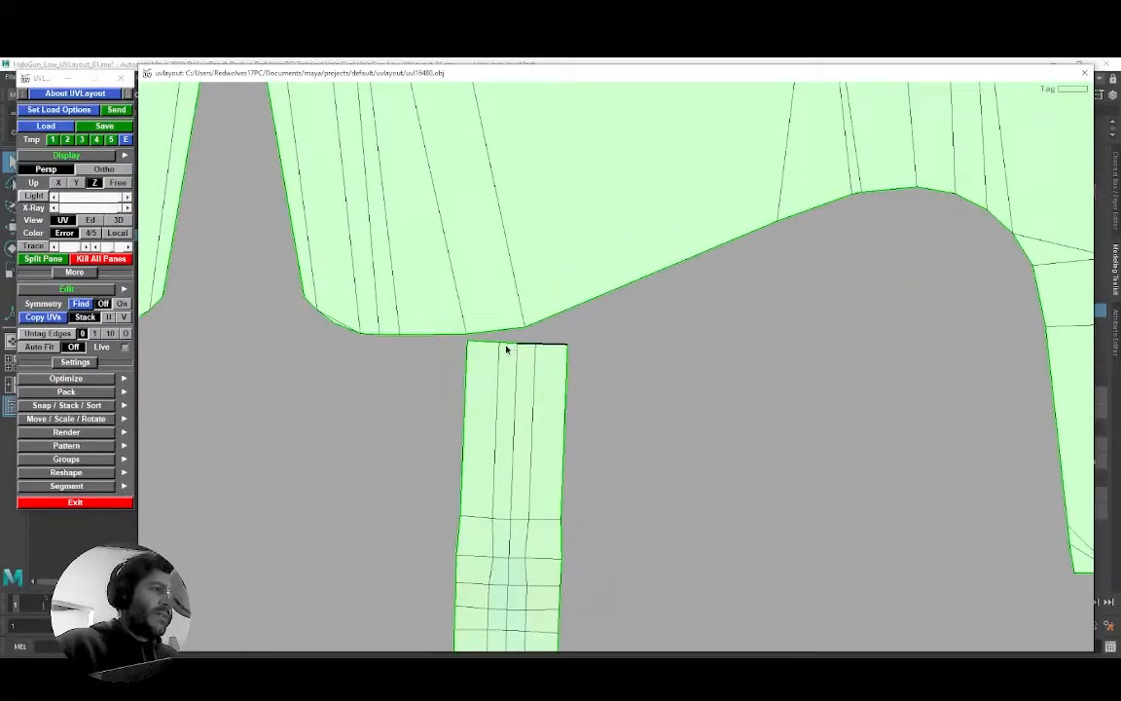
key(t)
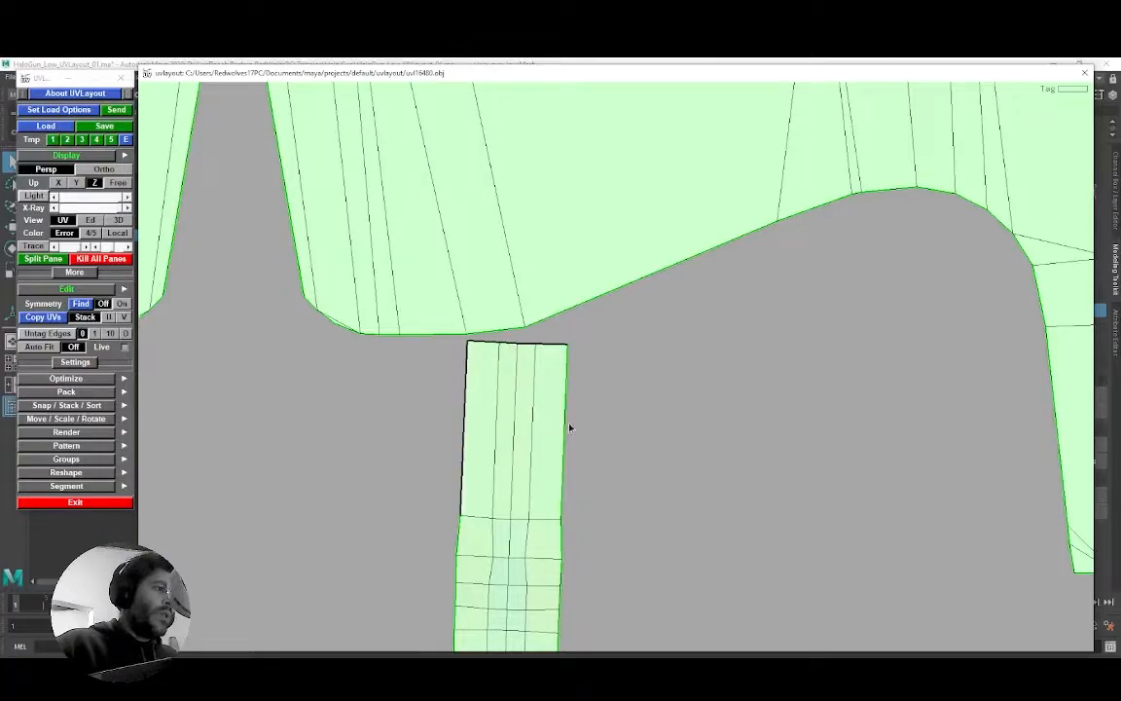
key(t)
key(t)
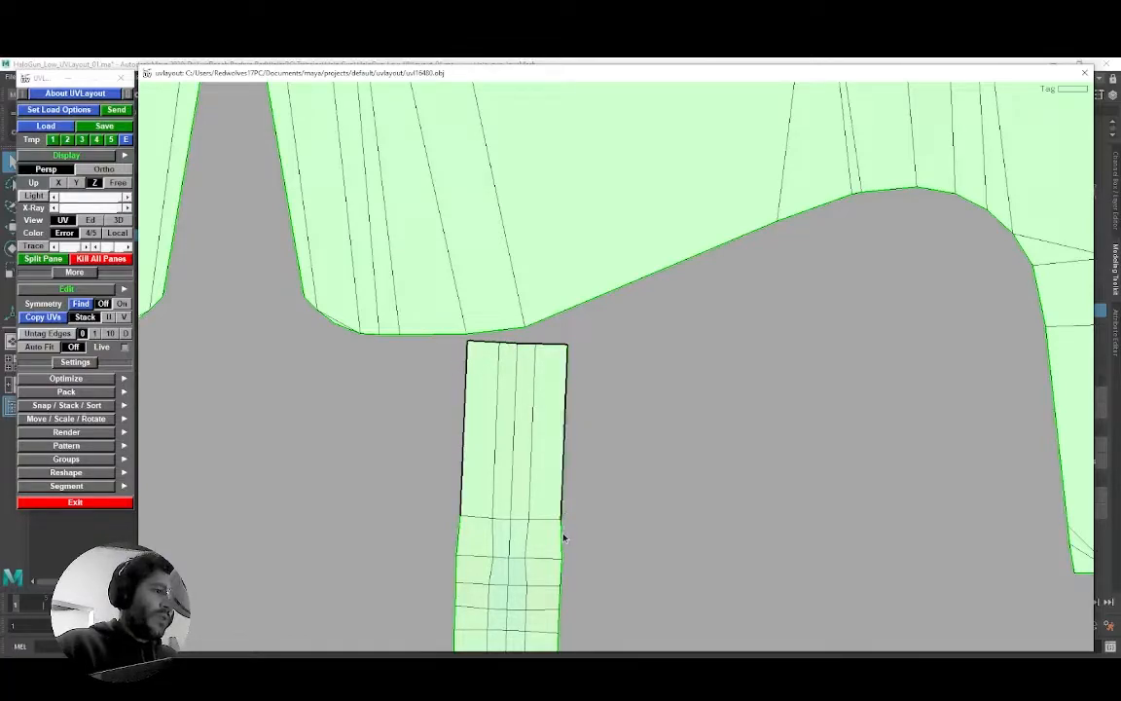
Step: Tag both long side edges of the strip from the upper cross-line cluster down to its middle bend
right_drag(566, 538, 568, 518)
middle_drag(568, 518, 479, 330)
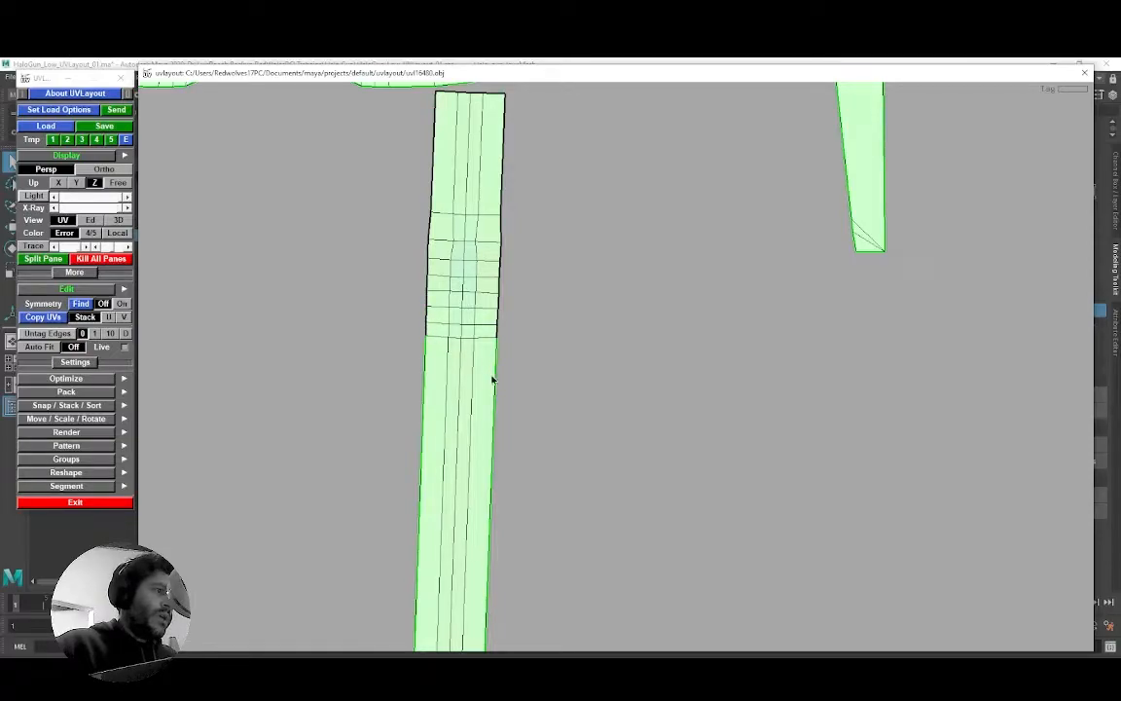
right_drag(460, 449, 370, 575)
middle_drag(370, 575, 377, 275)
right_drag(486, 374, 482, 242)
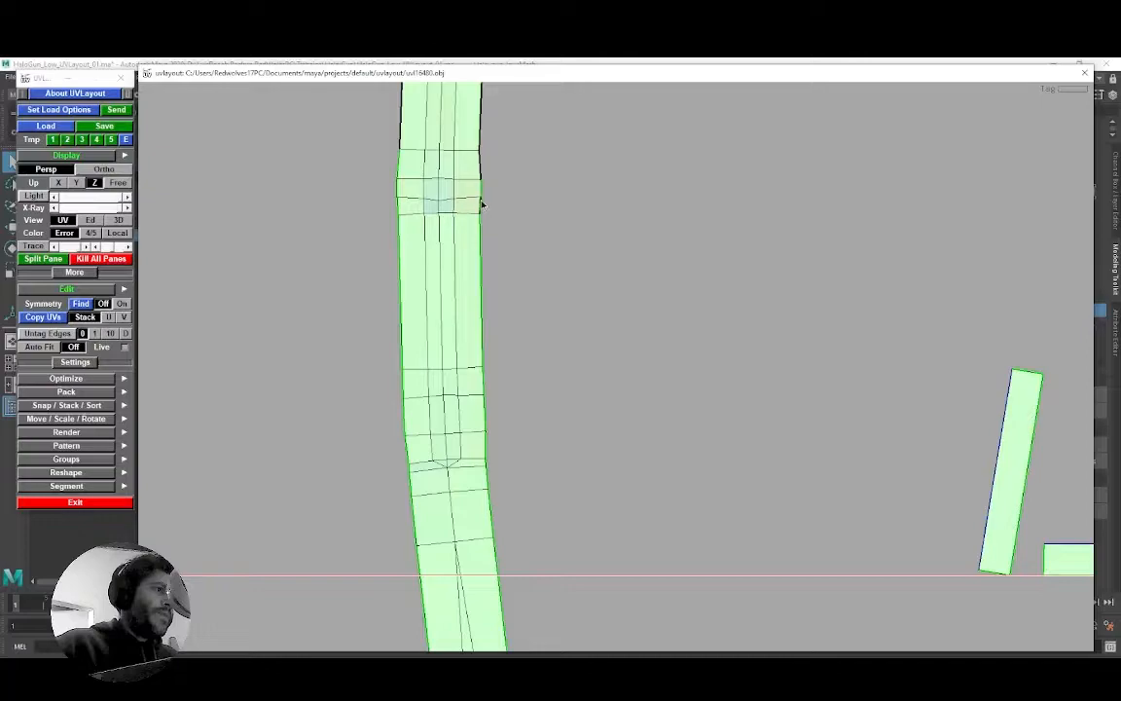
key(s)
right_drag(430, 323, 417, 407)
middle_drag(417, 408, 428, 292)
right_drag(428, 293, 424, 300)
key(s)
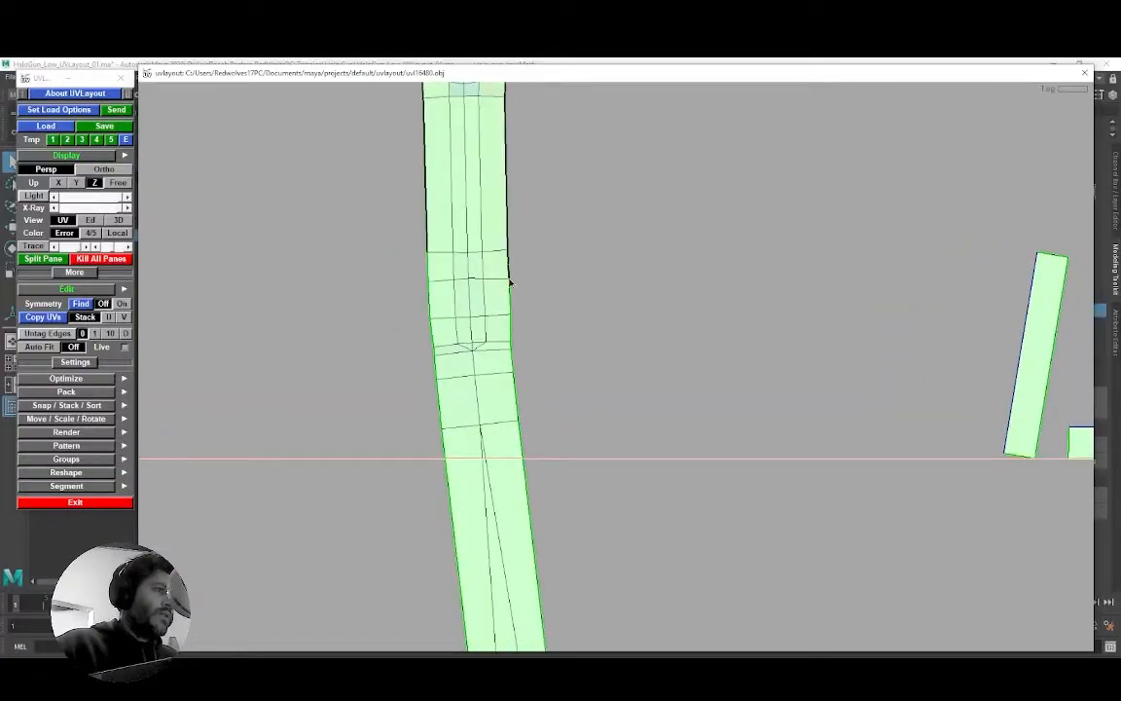
Step: Tag both side edges through the strip's bend and along the plain section towards the fork
key(s)
key(s)
key(s)
key(s)
key(s)
key(s)
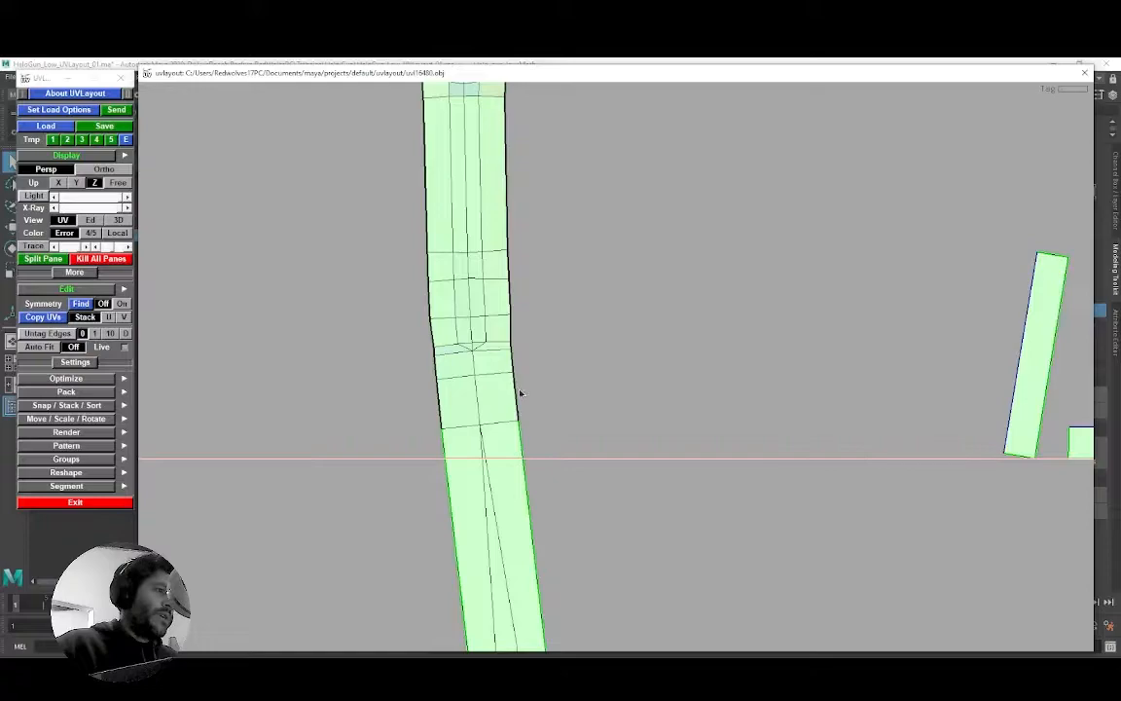
right_drag(519, 392, 533, 398)
middle_drag(602, 437, 516, 318)
right_drag(515, 318, 562, 340)
key(s)
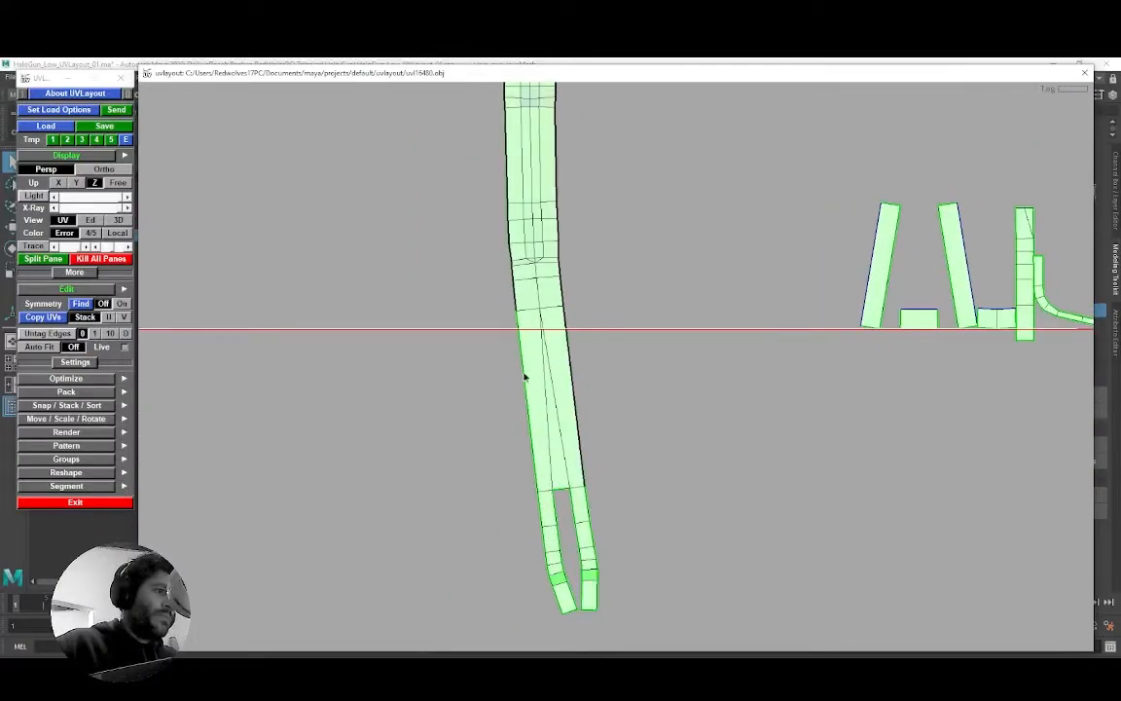
Step: Tag the outer side edges of both fork prongs down to the tips of the strip
middle_drag(561, 439, 483, 341)
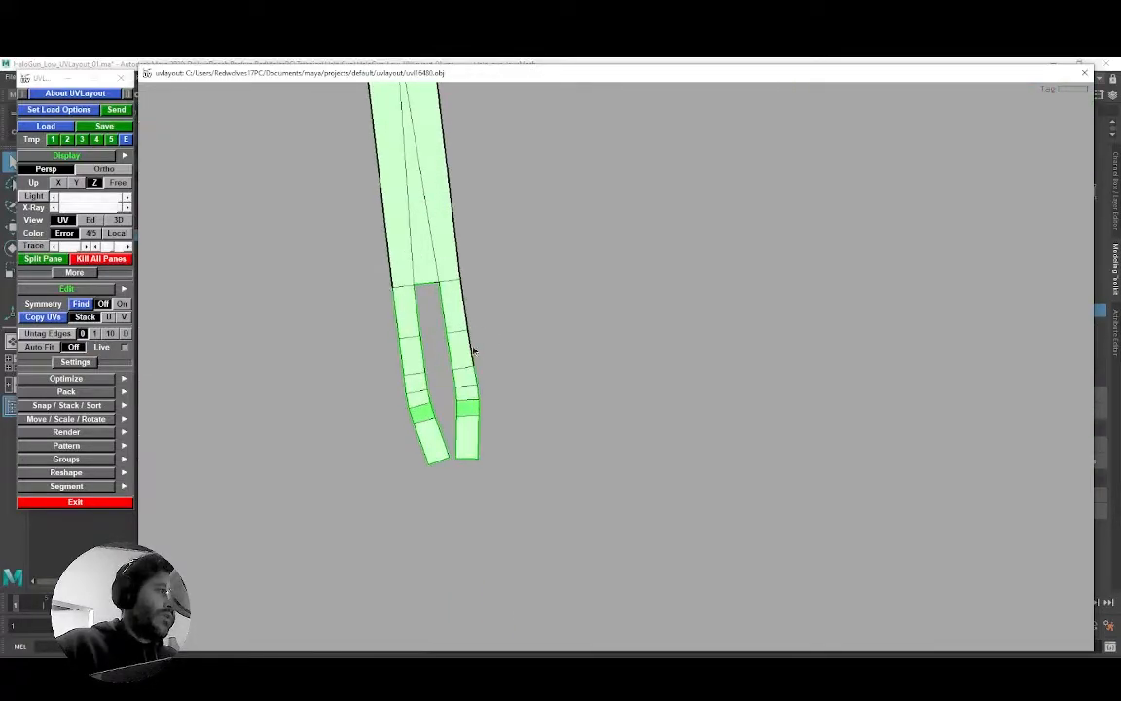
key(s)
key(s)
key(s)
key(s)
key(s)
key(s)
key(s)
key(s)
key(s)
key(s)
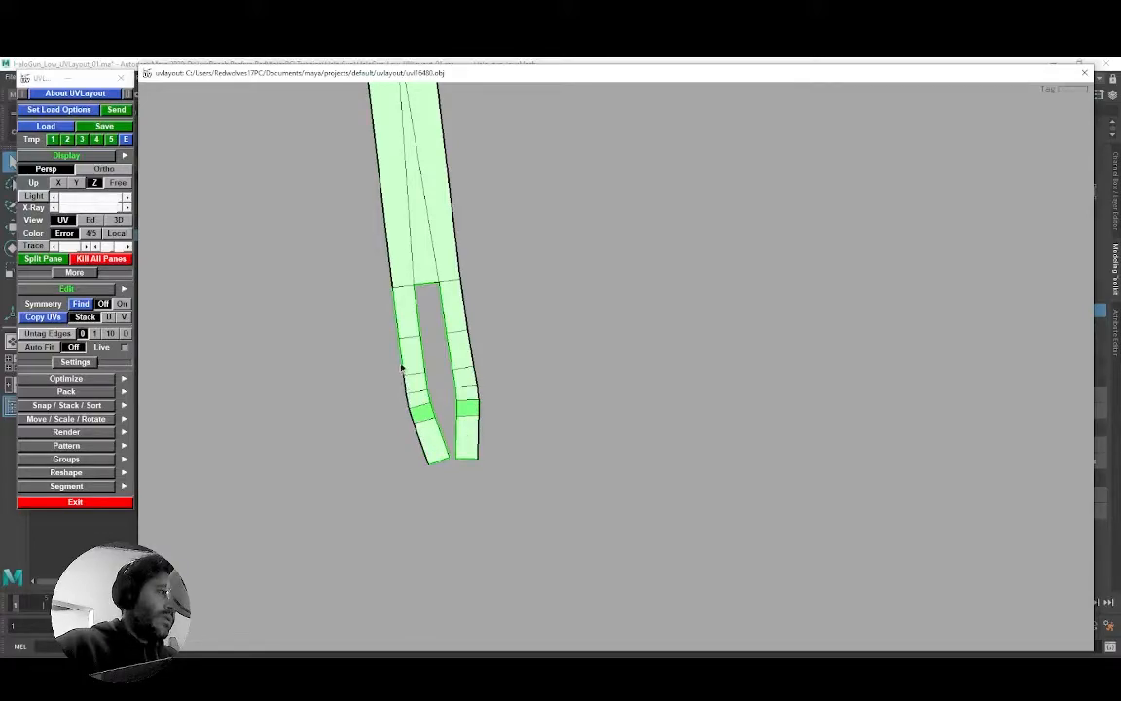
Step: Tag the inner edges of the slot between the two fork prongs, including the short edge closing it
key(s)
key(s)
key(s)
key(s)
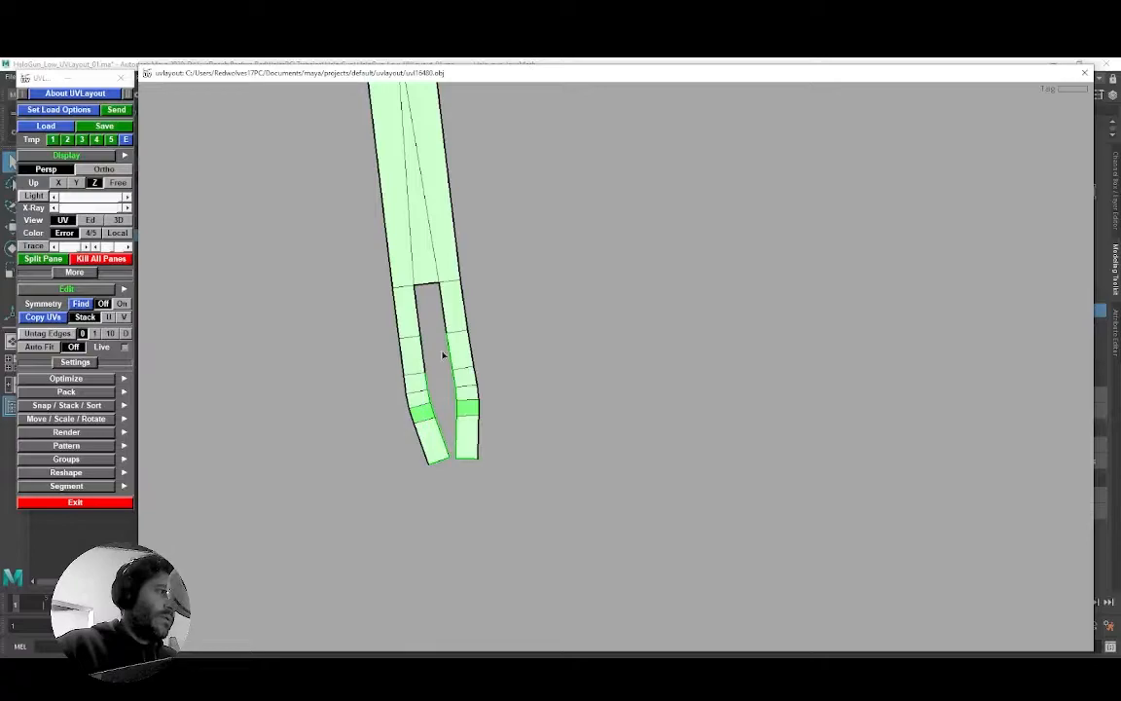
key(s)
key(s)
key(s)
key(s)
key(s)
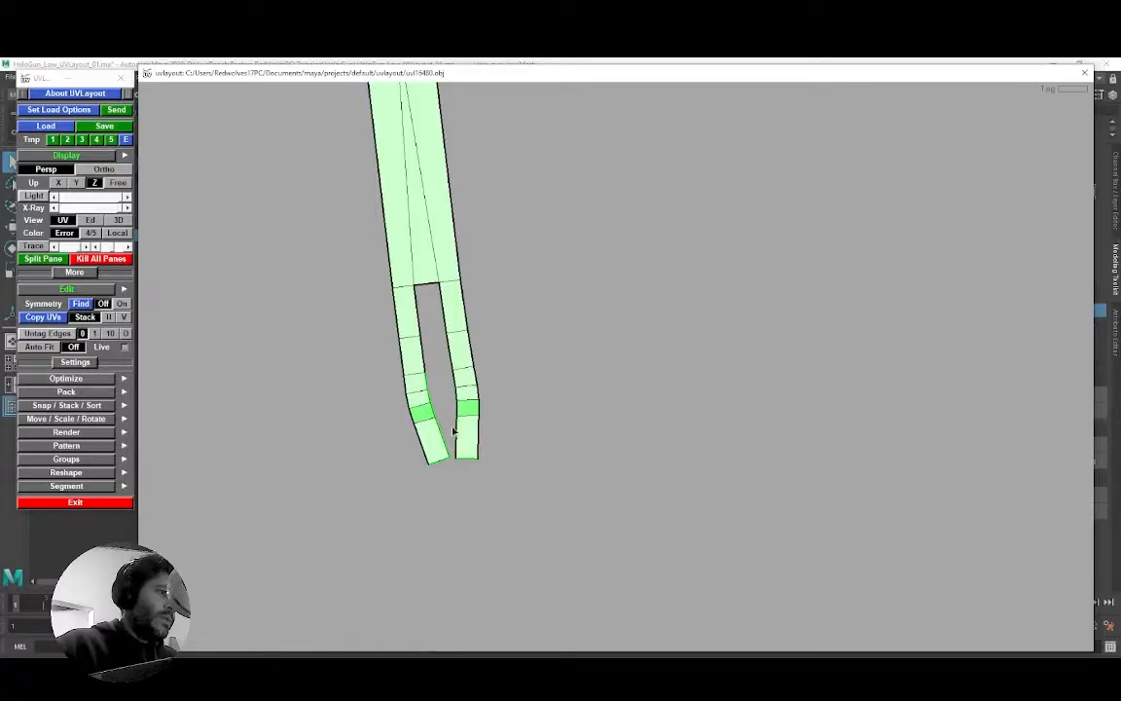
key(s)
key(s)
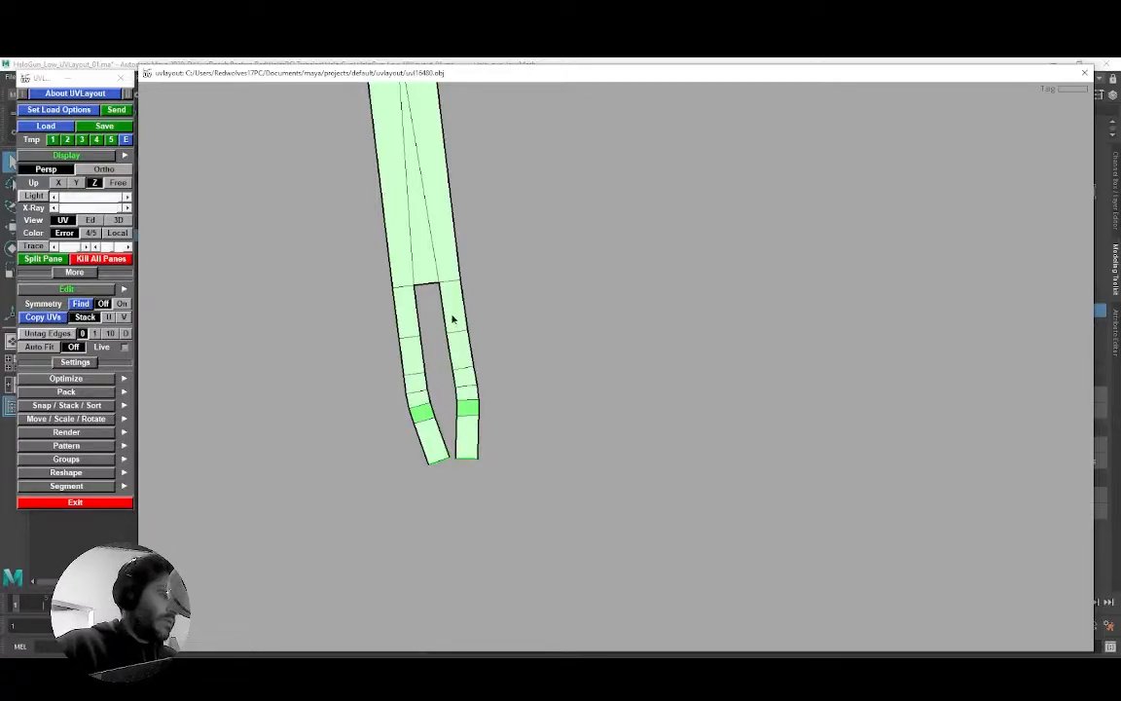
Step: Flatten the long strip shell with its tagged edges to straighten it, and check the fork prongs
right_drag(451, 318, 552, 263)
middle_drag(552, 263, 573, 340)
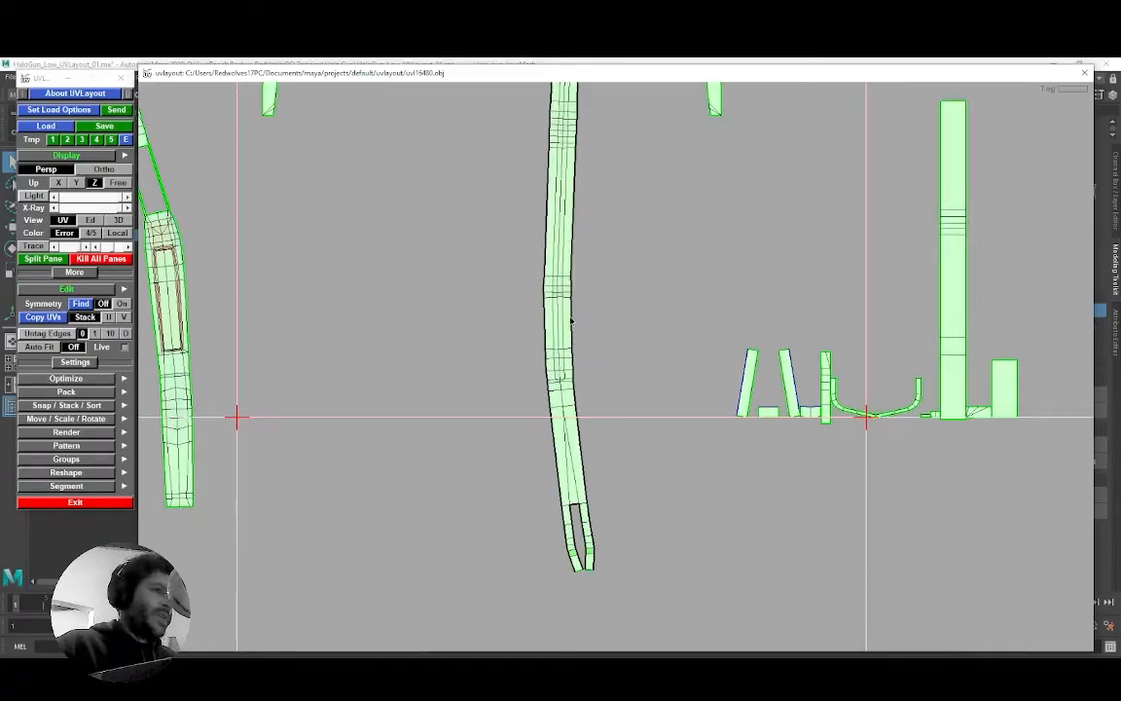
key(f)
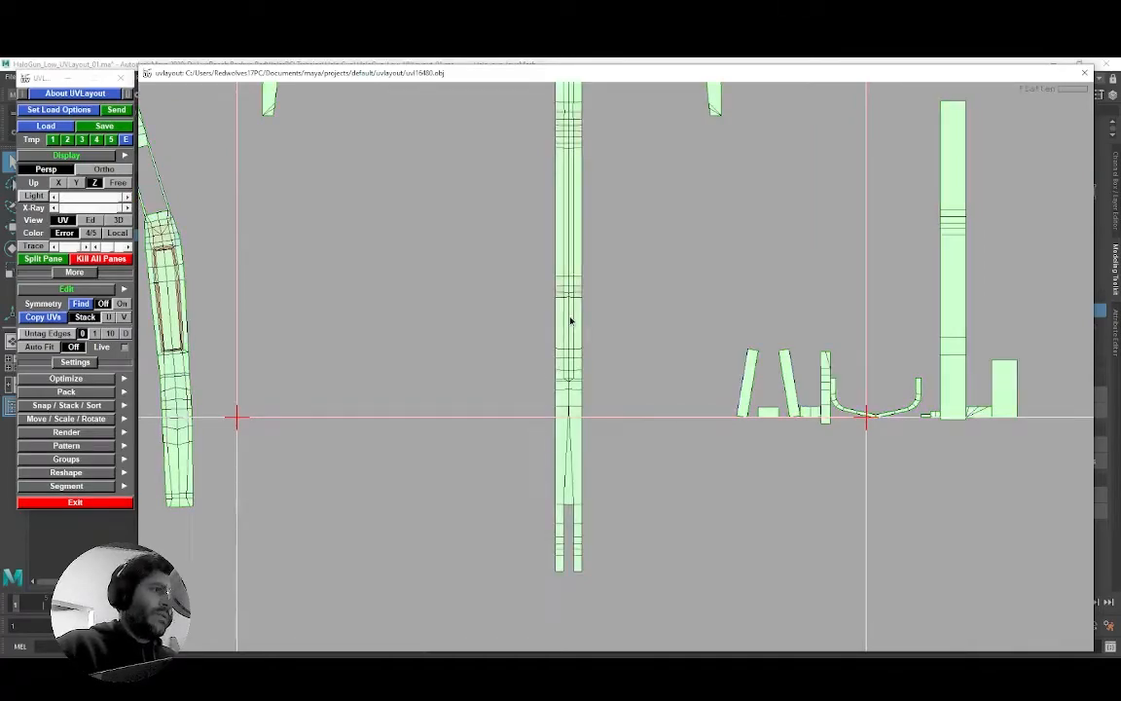
right_drag(590, 380, 596, 486)
middle_drag(596, 487, 553, 303)
right_drag(554, 303, 545, 415)
middle_drag(545, 415, 549, 256)
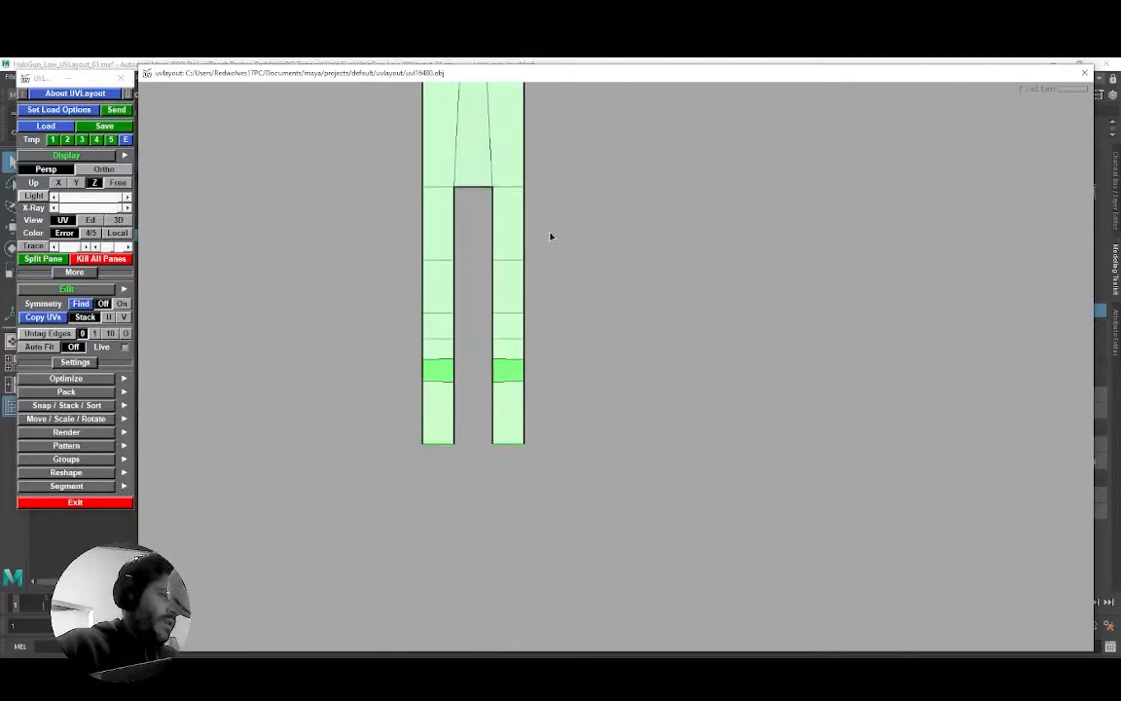
right_drag(490, 370, 616, 270)
middle_drag(616, 271, 564, 319)
right_drag(564, 319, 524, 373)
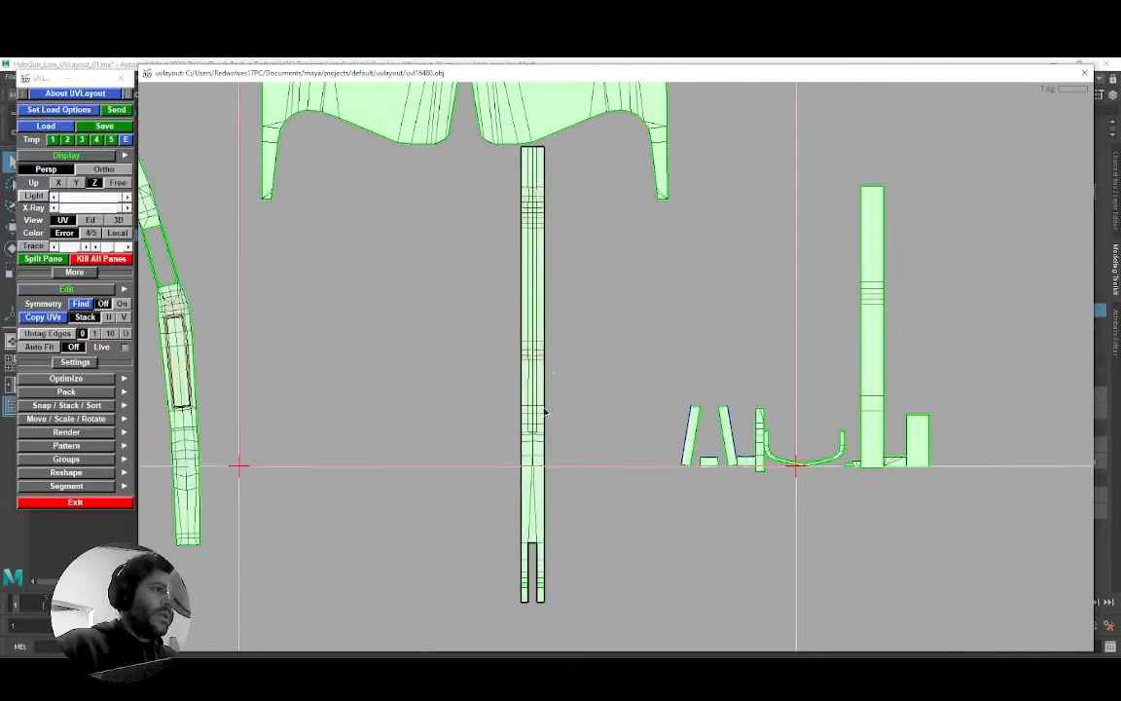
Step: Straighten the two slanted rectangles, the two small blocks beside them and the tall segmented strip by tagging their borders and flattening
mouse_move(593, 352)
right_down()
mouse_move(608, 390)
mouse_move(577, 394)
mouse_move(517, 371)
mouse_move(581, 337)
right_up()
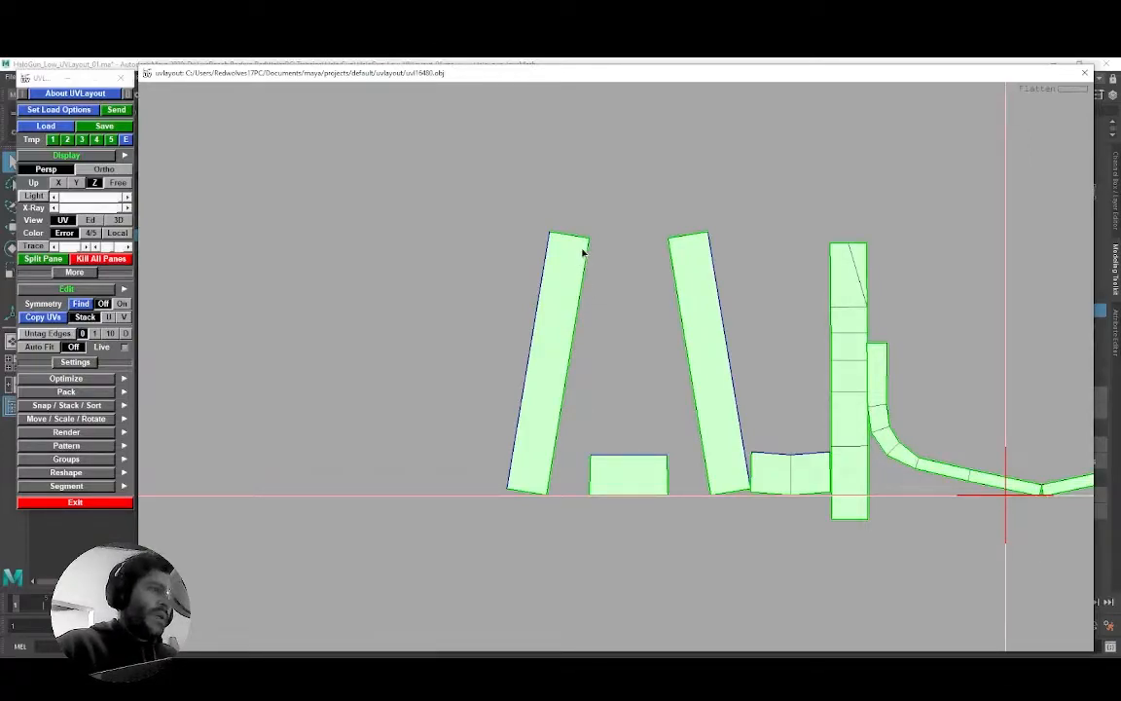
key(s)
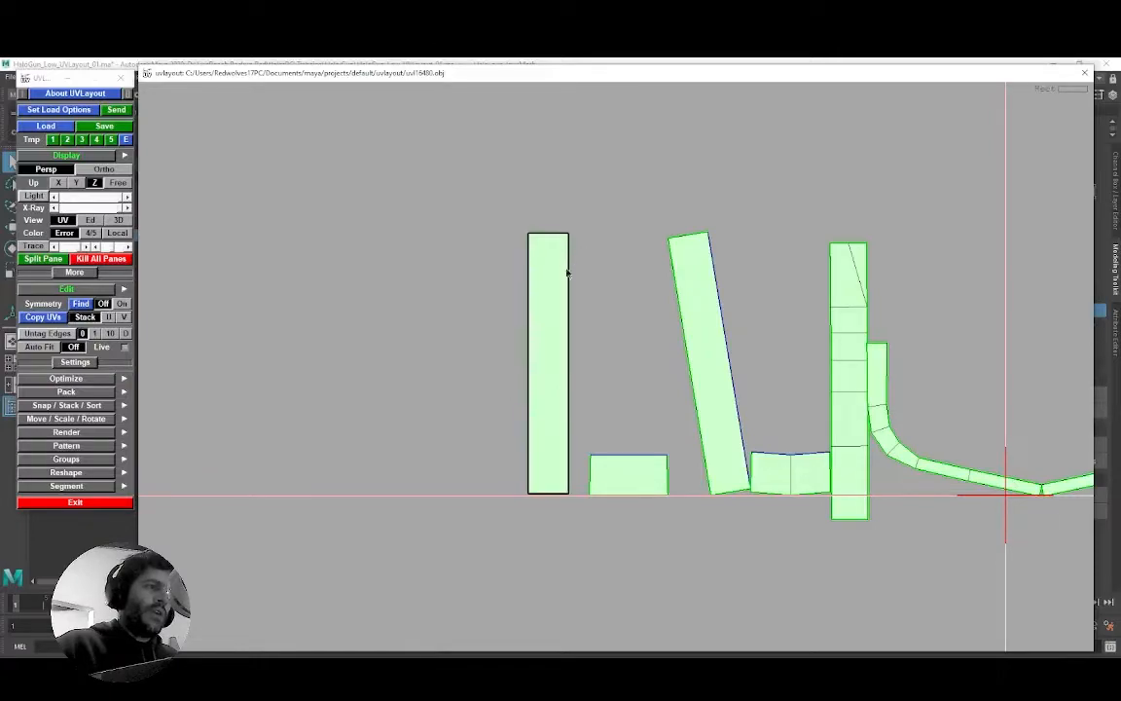
middle_drag(570, 294, 514, 286)
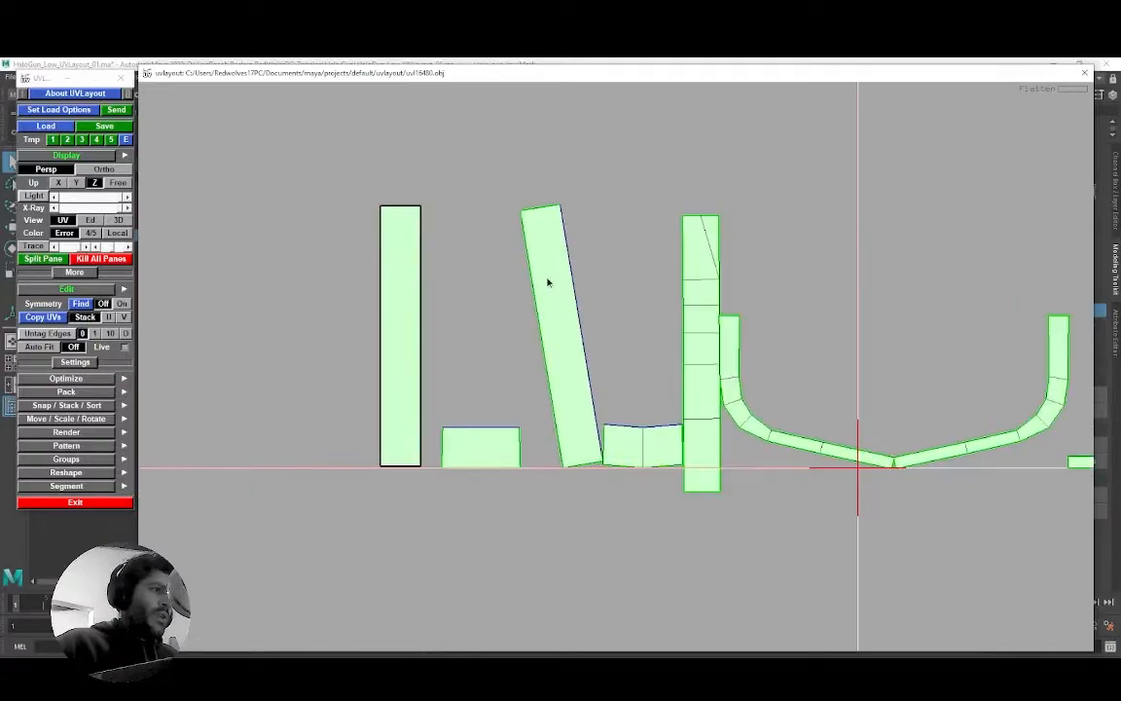
key(s)
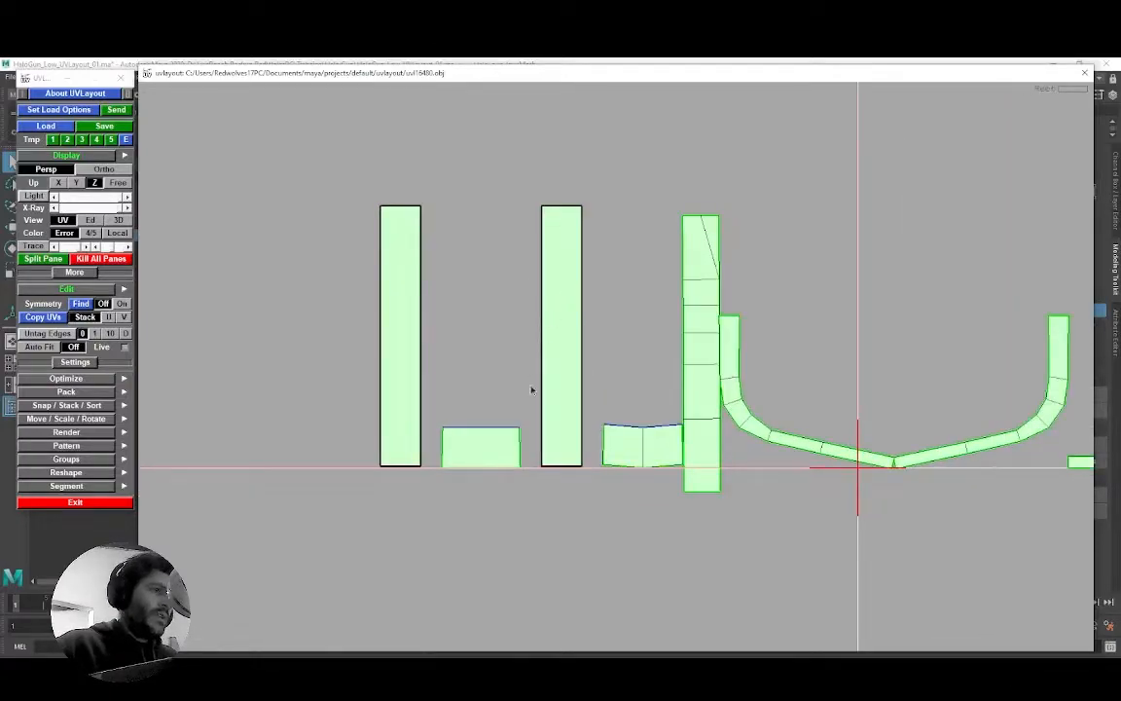
key(s)
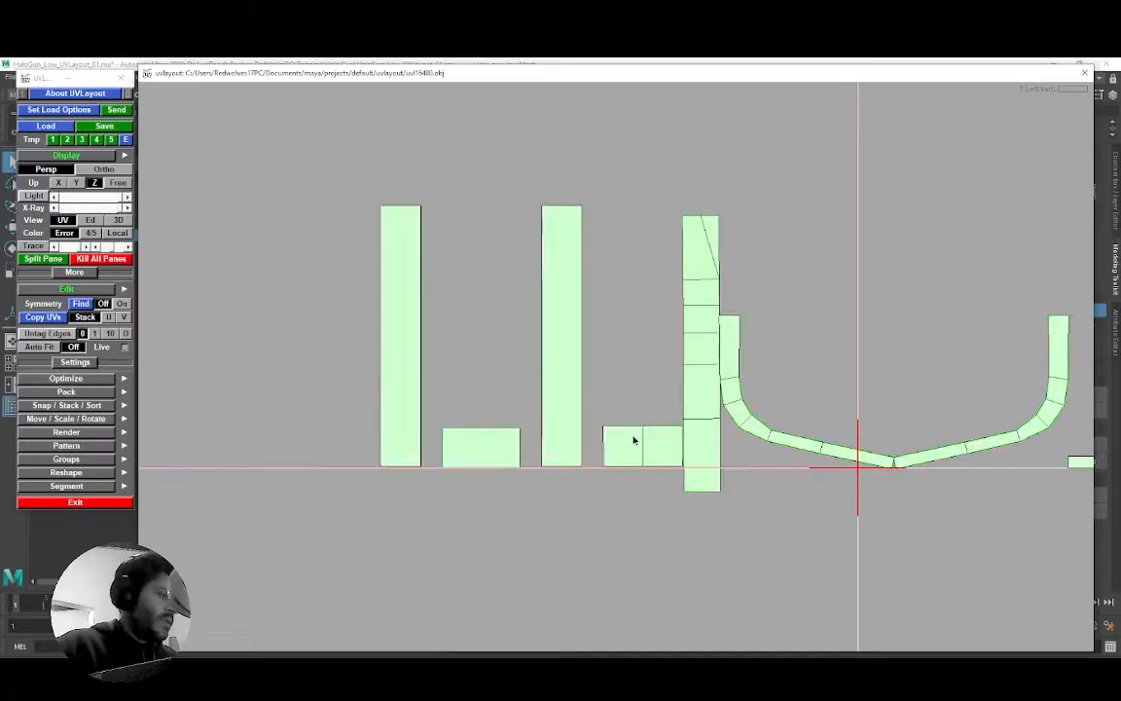
middle_drag(616, 370, 557, 317)
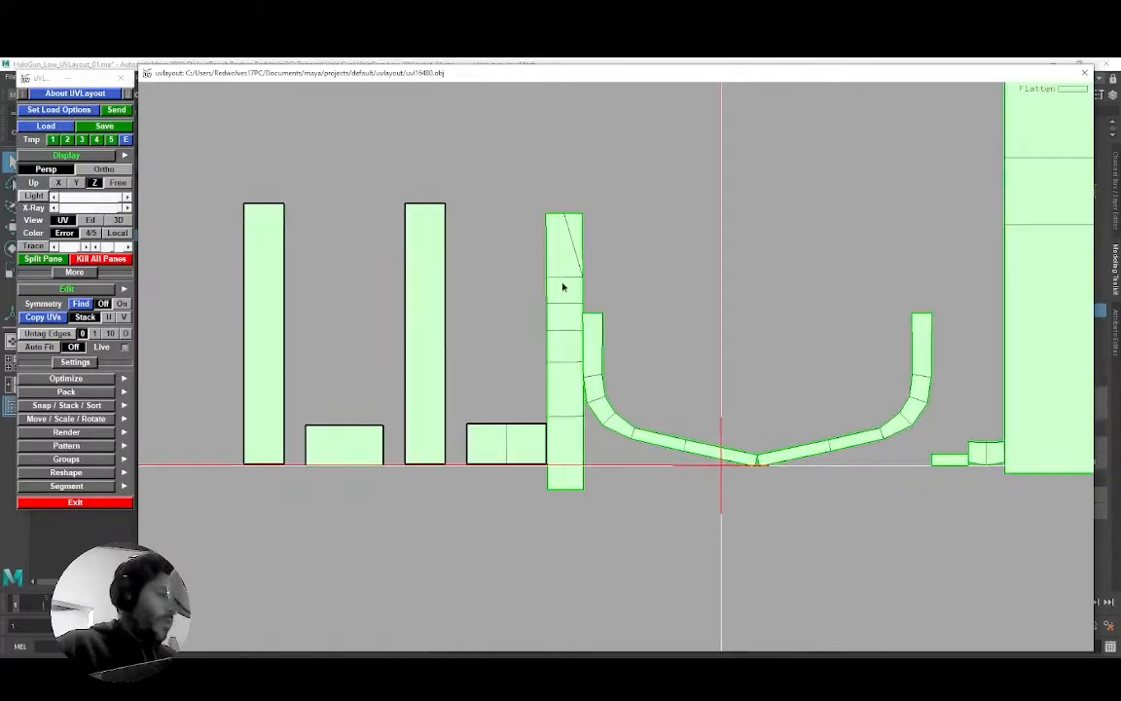
key(r)
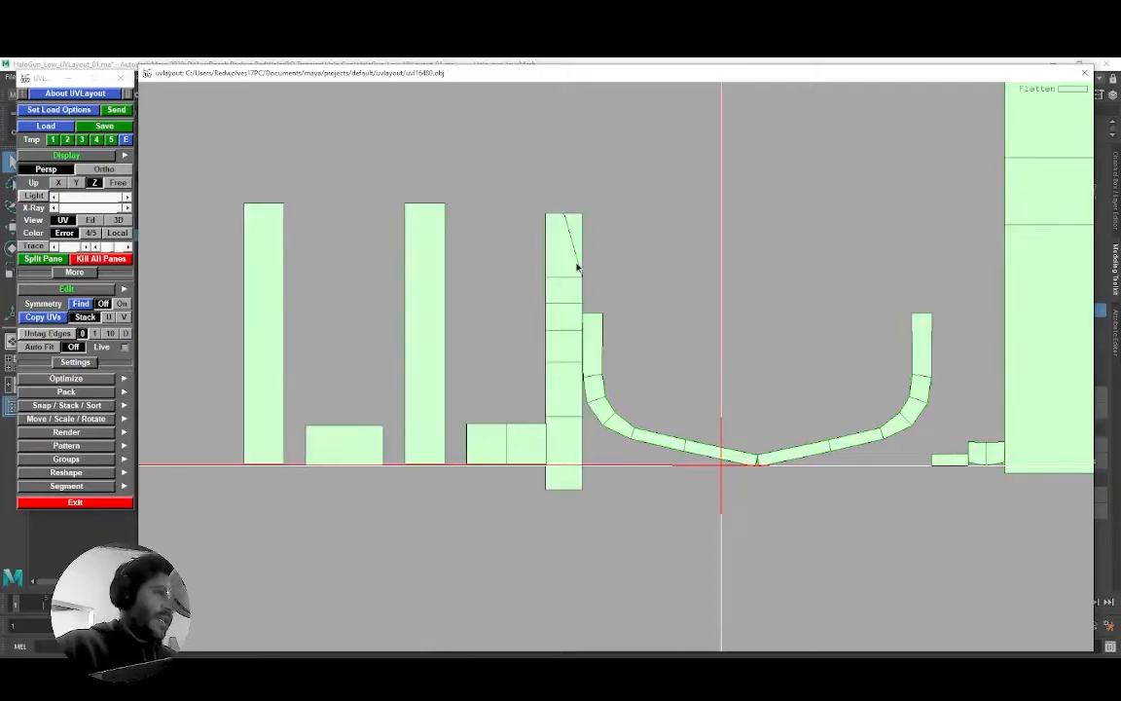
Step: Move one of the two mirrored curved strips up, clear of its twin
middle_drag(640, 358, 533, 327)
right_drag(533, 328, 528, 340)
middle_drag(568, 362, 464, 335)
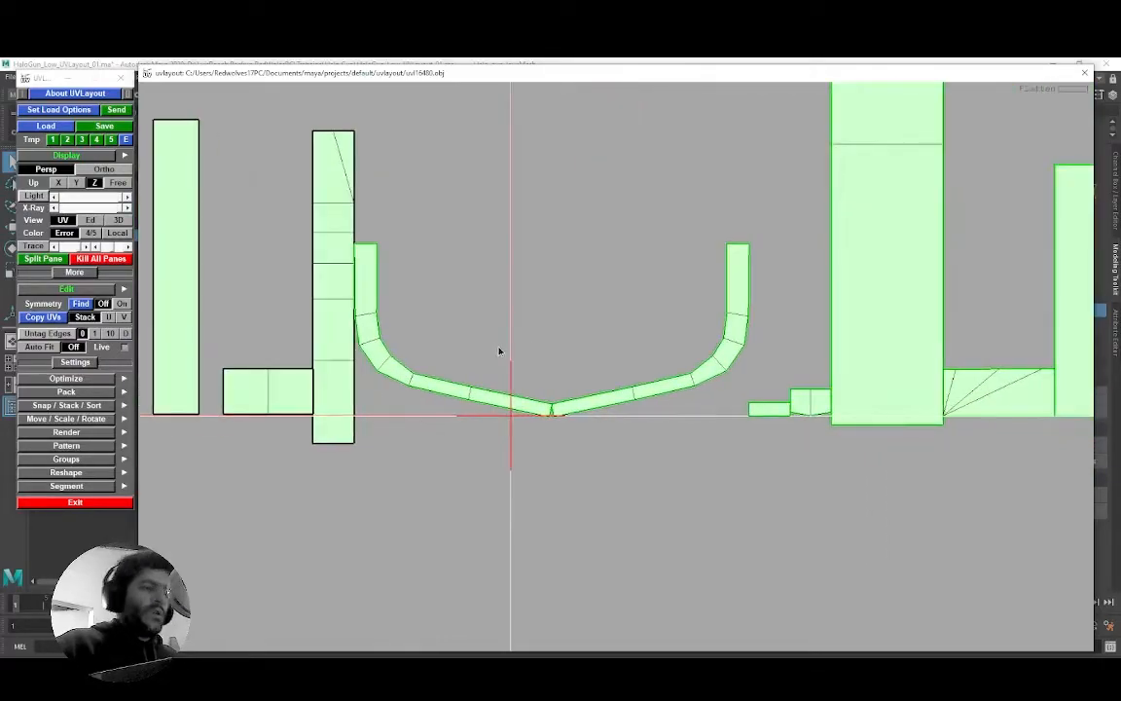
middle_drag(678, 337, 646, 333)
right_drag(646, 332, 561, 313)
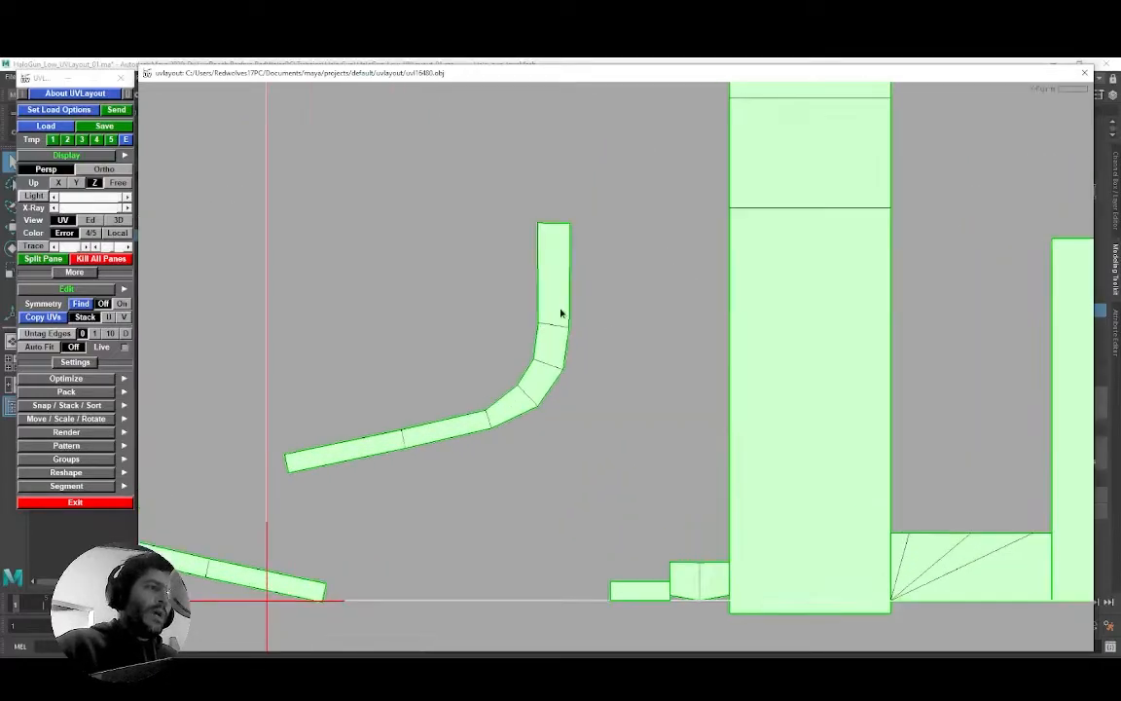
Step: Try to straighten the raised curved strip with its borders on both sides tagged, and undo the result
key(r)
key(f)
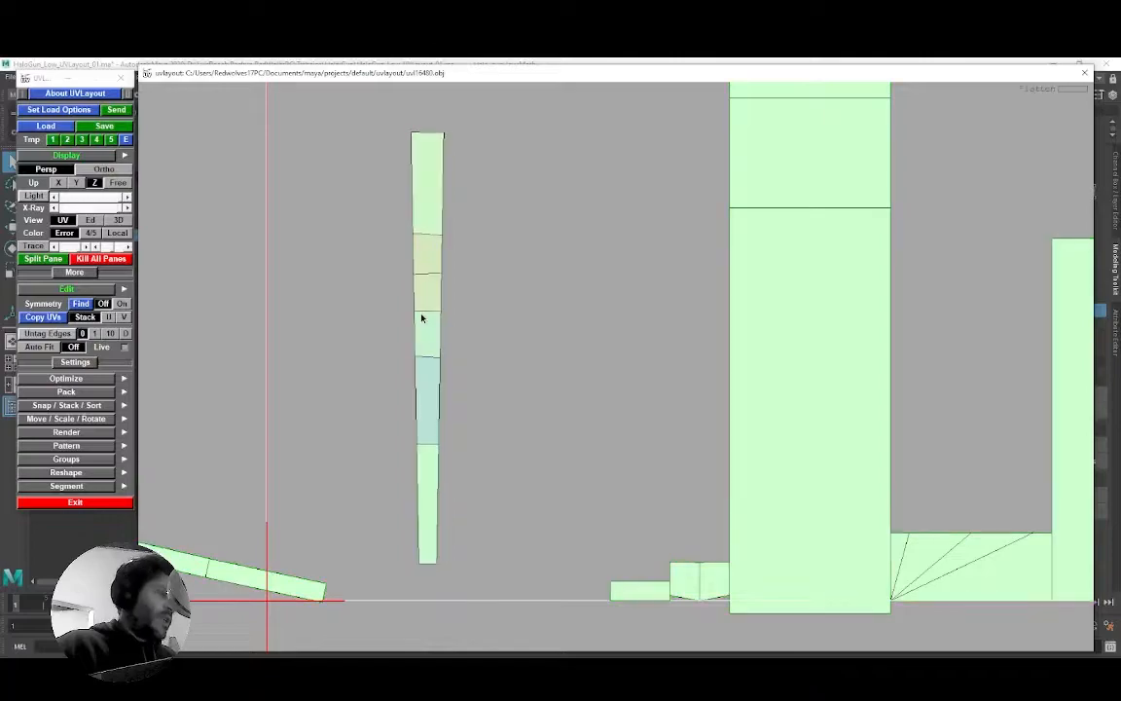
key(ctrl+z)
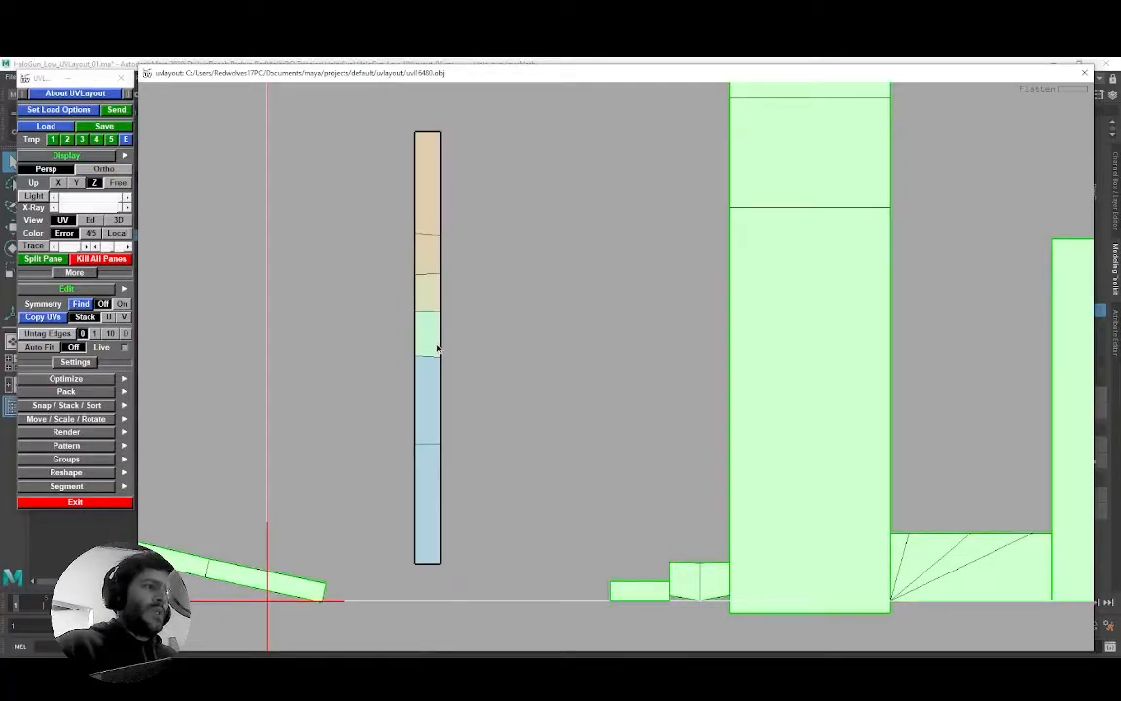
key(r)
key(f)
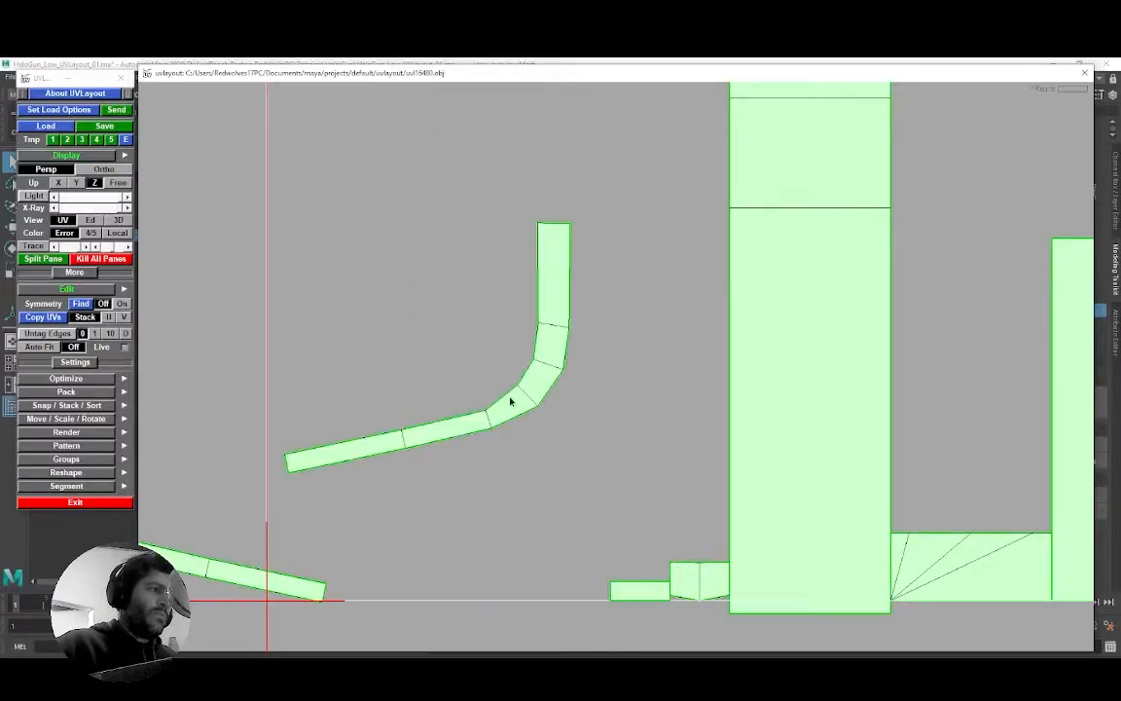
Step: Tag the wide end and the outer side edges of the raised curved strip and flatten it straight along that side
key(t)
key(t)
key(t)
key(t)
key(t)
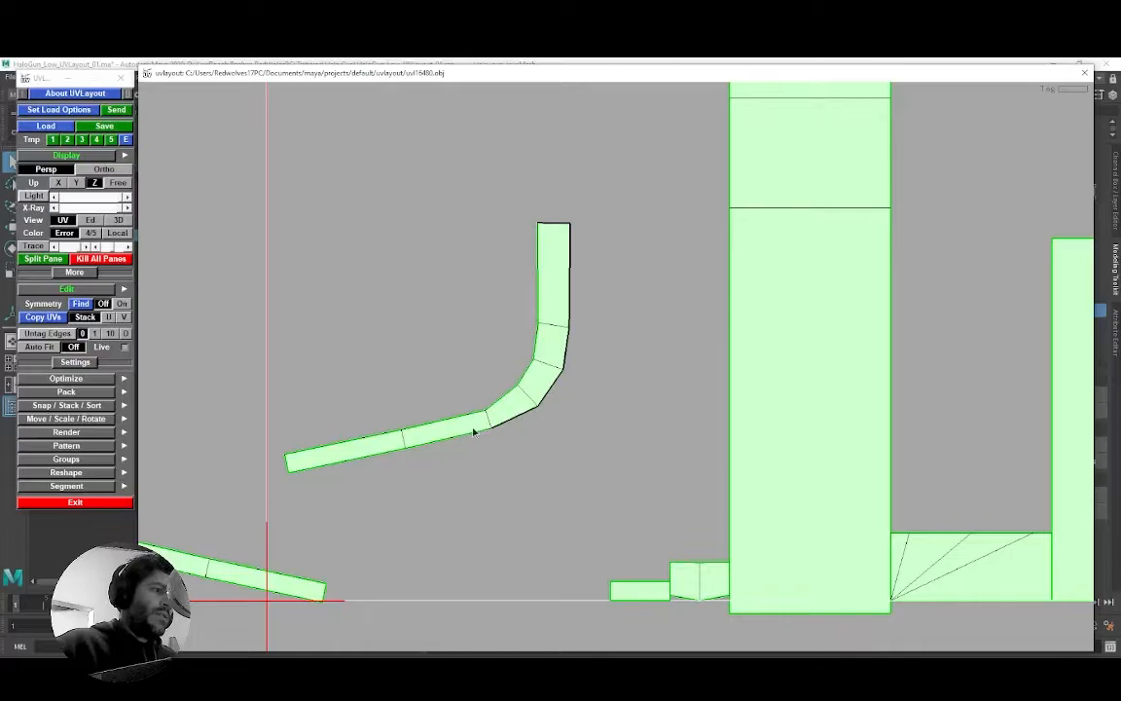
key(t)
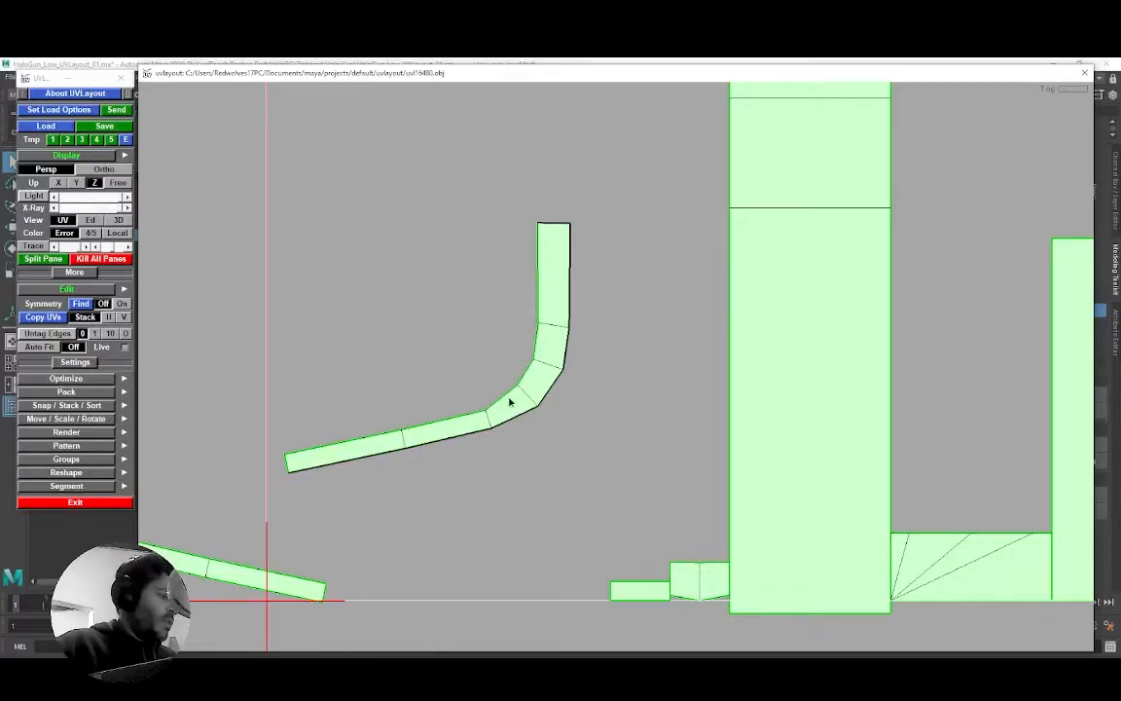
key(s)
key(f)
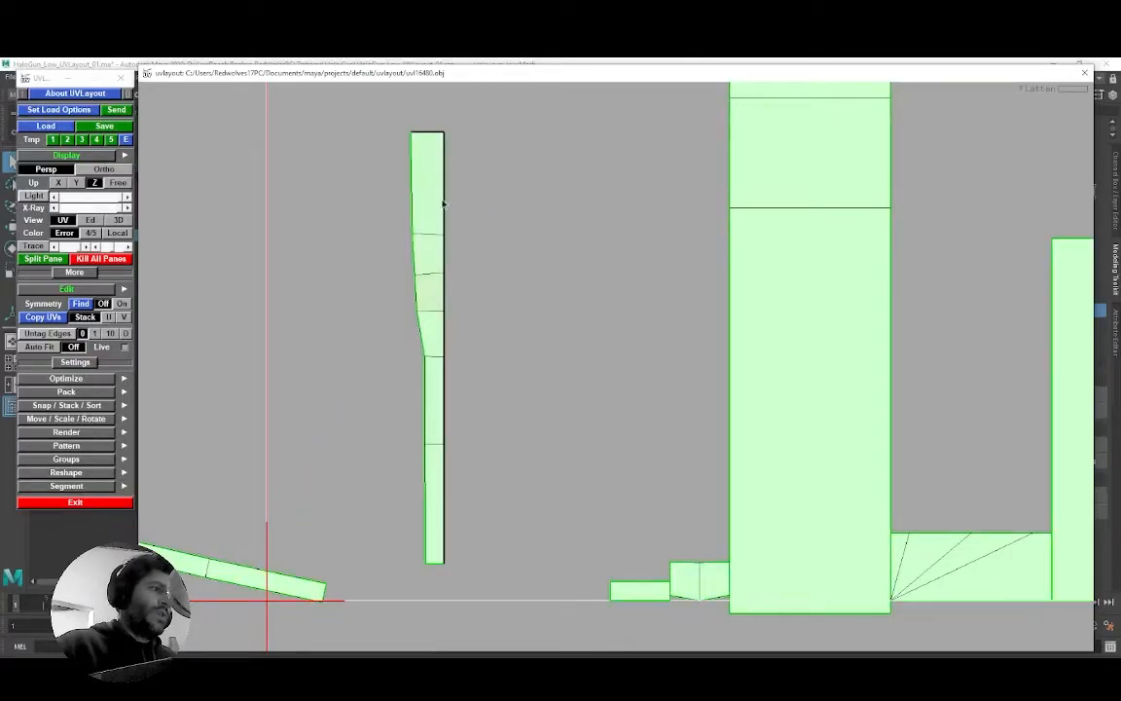
right_drag(441, 375, 411, 365)
middle_drag(410, 365, 497, 379)
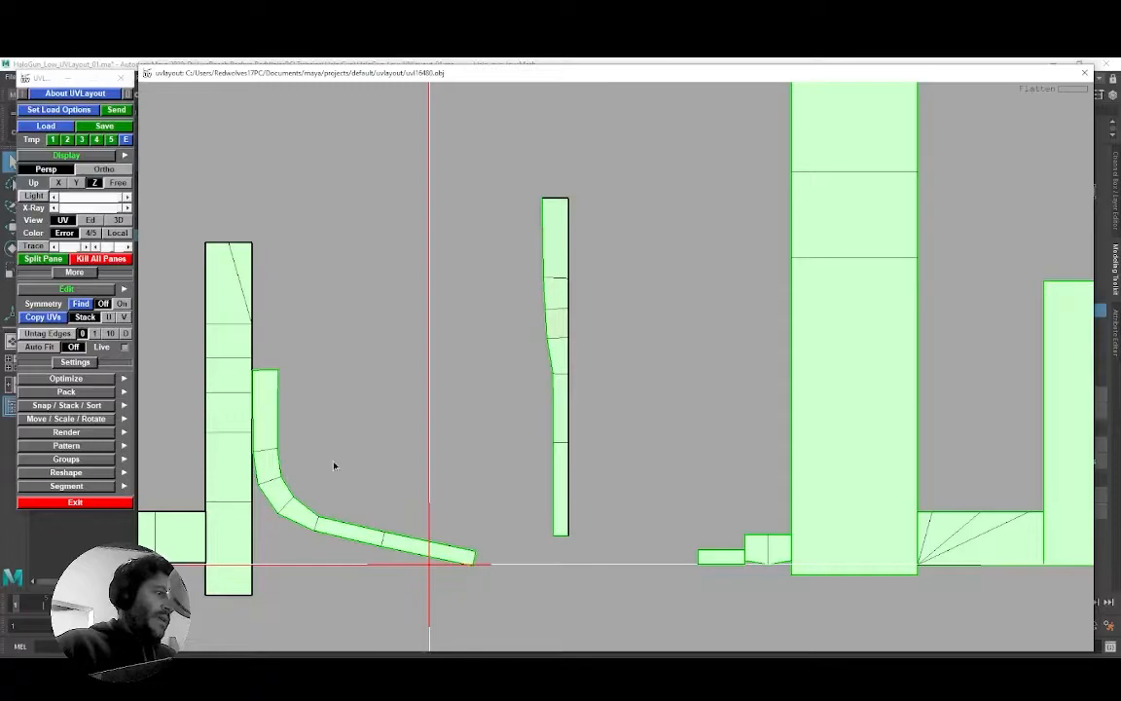
Step: Move the second curved strip beside its straightened twin, tag its wide end and outer side edges, and flatten it straight
middle_drag(271, 483, 625, 317)
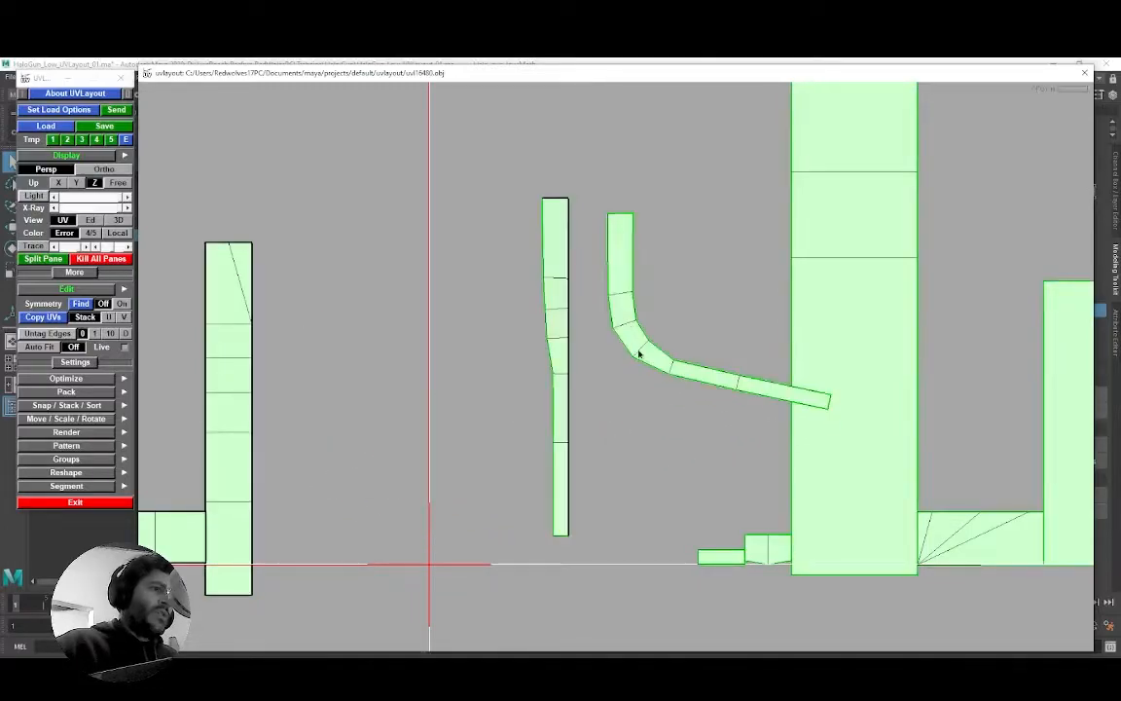
key(t)
key(t)
key(t)
key(t)
key(t)
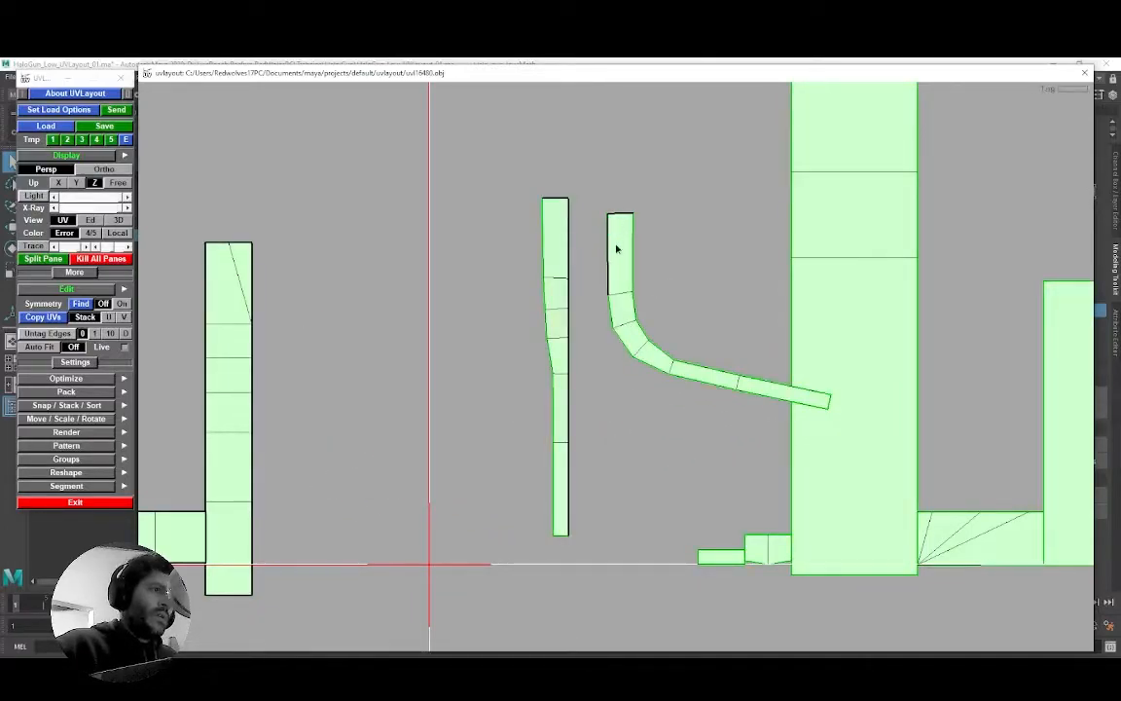
key(t)
key(t)
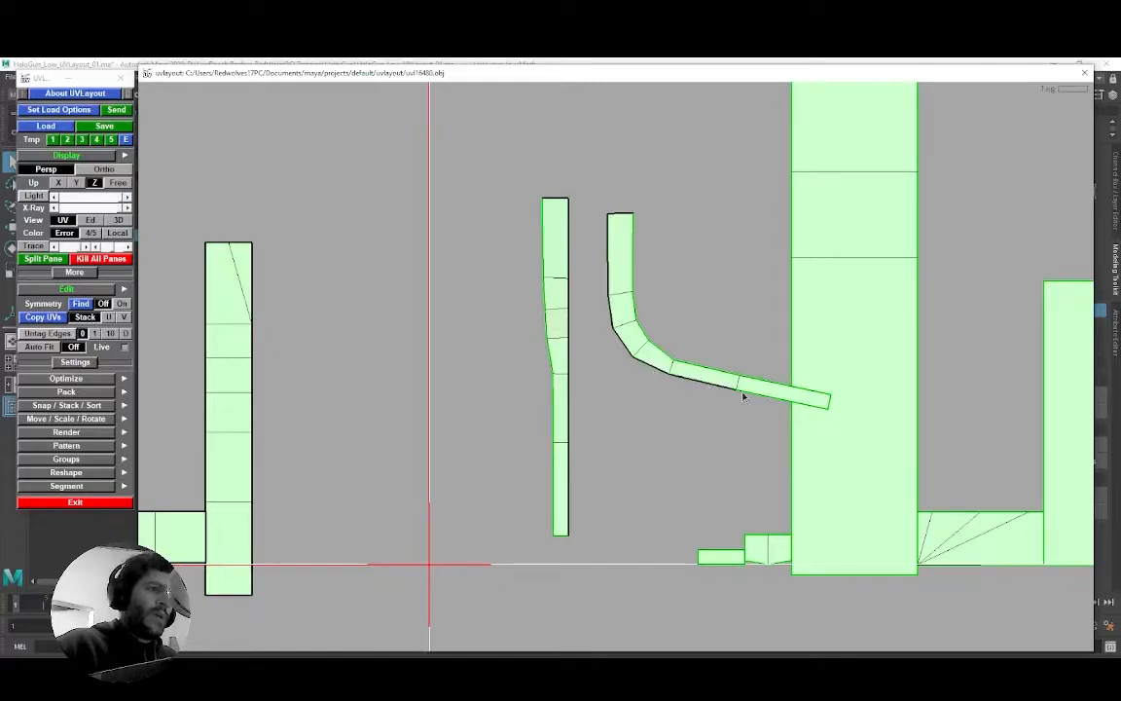
key(f)
key(s)
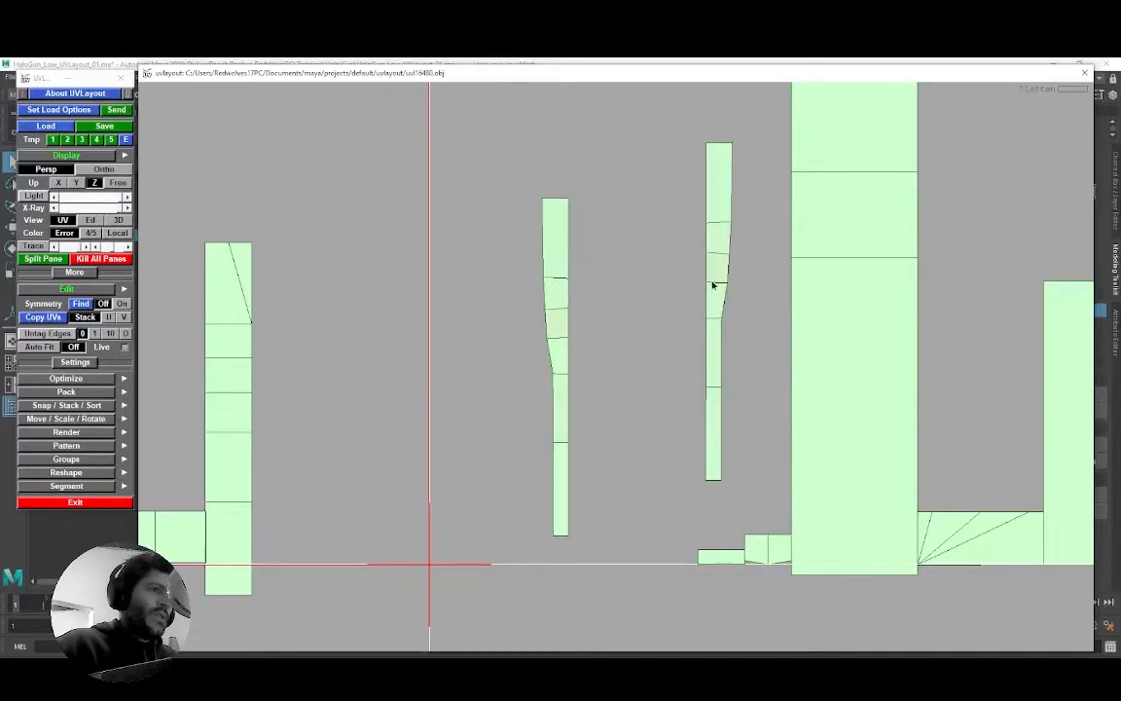
Step: Place the newly straightened strip directly alongside its mirrored twin
middle_drag(721, 258, 599, 313)
scroll(600, 308, down, 5)
scroll(625, 345, down, 4)
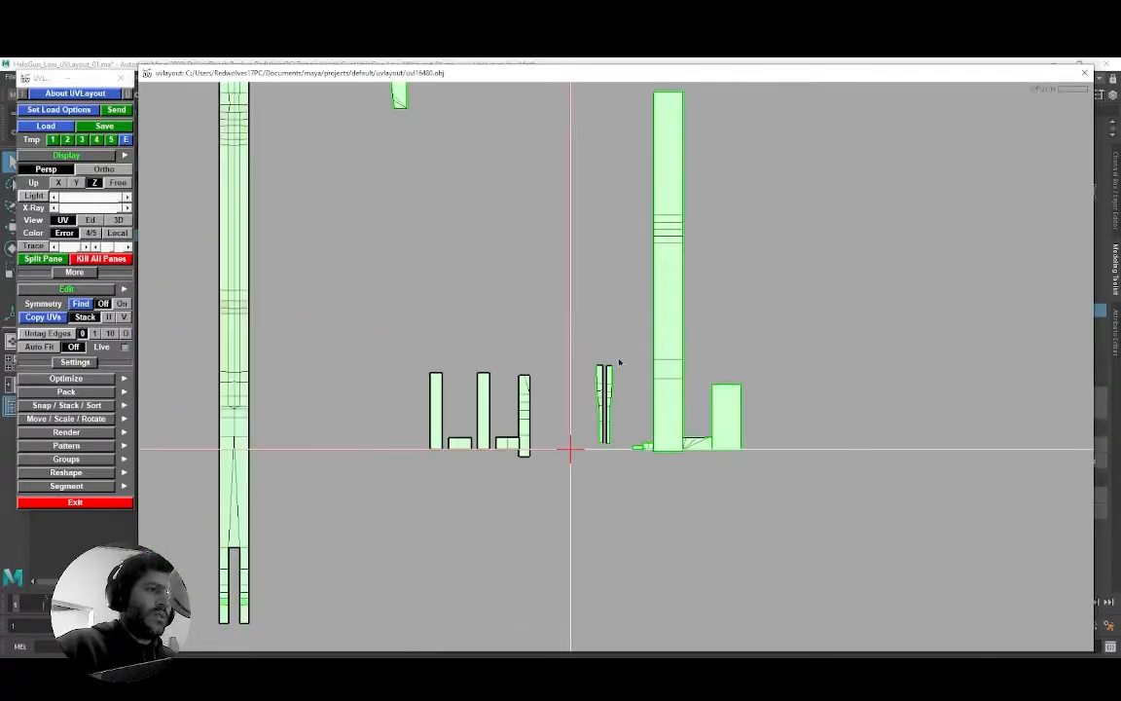
scroll(600, 371, up, 2)
scroll(603, 371, down, 5)
Step: Tag the straight borders of the left window-frame shell, including its opening, outer side and foot
middle_drag(535, 335, 728, 531)
scroll(574, 343, up, 7)
scroll(578, 354, up, 3)
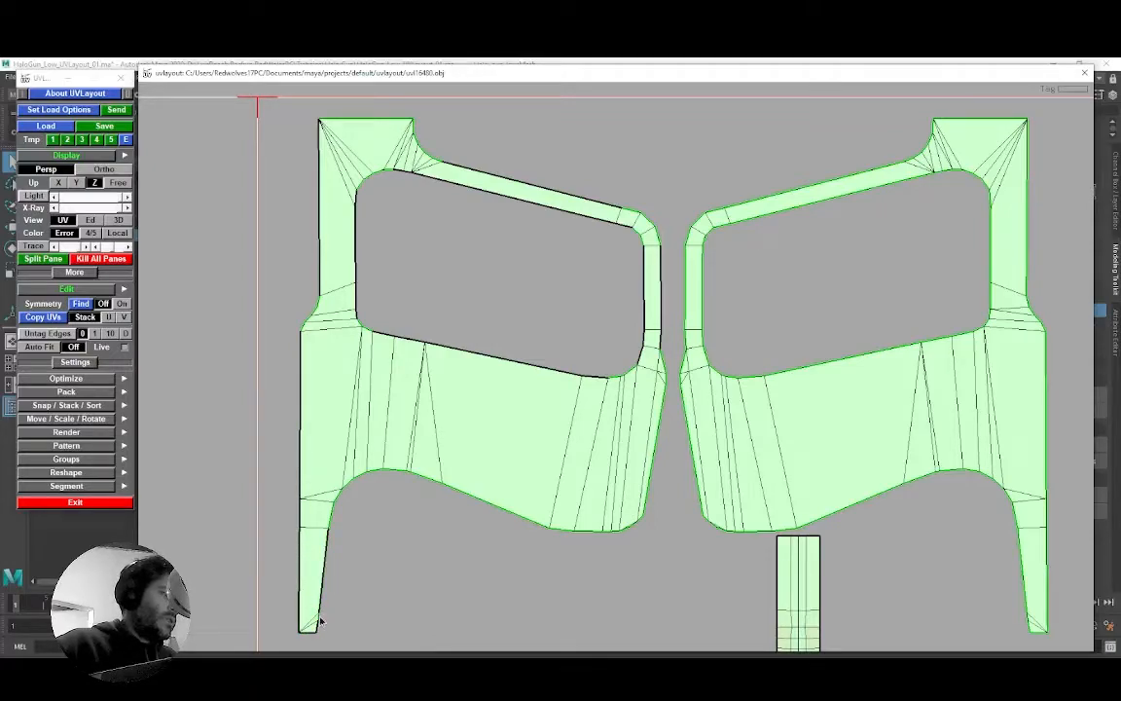
middle_drag(550, 493, 476, 405)
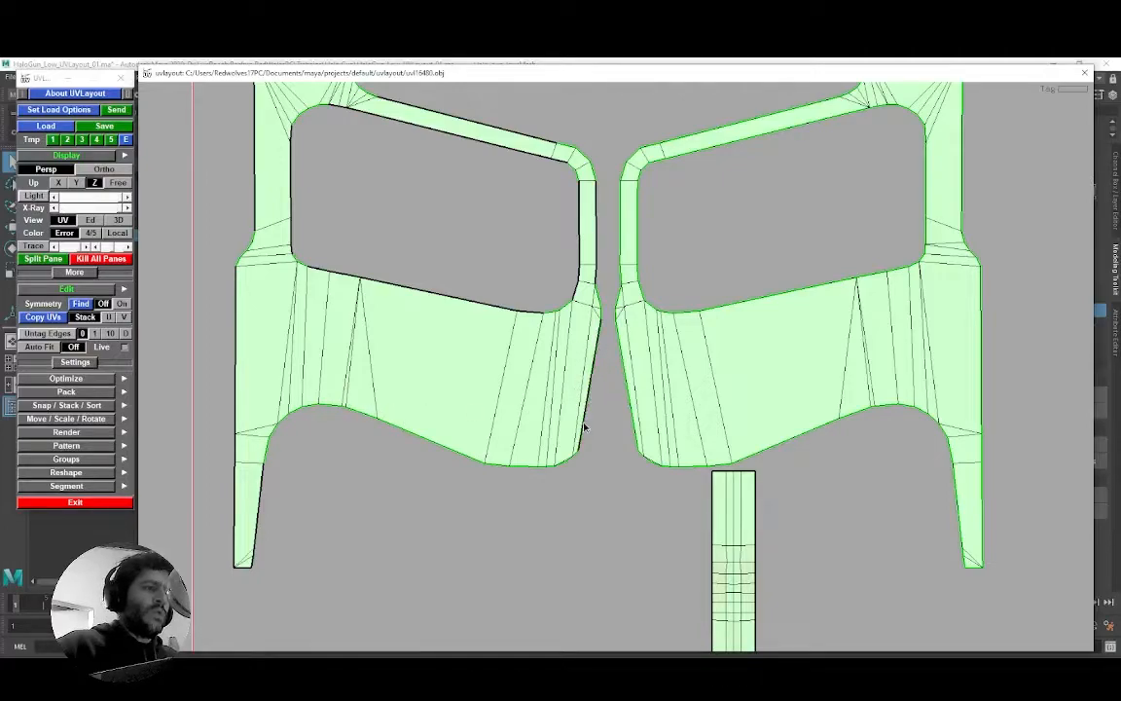
scroll(580, 389, down, 3)
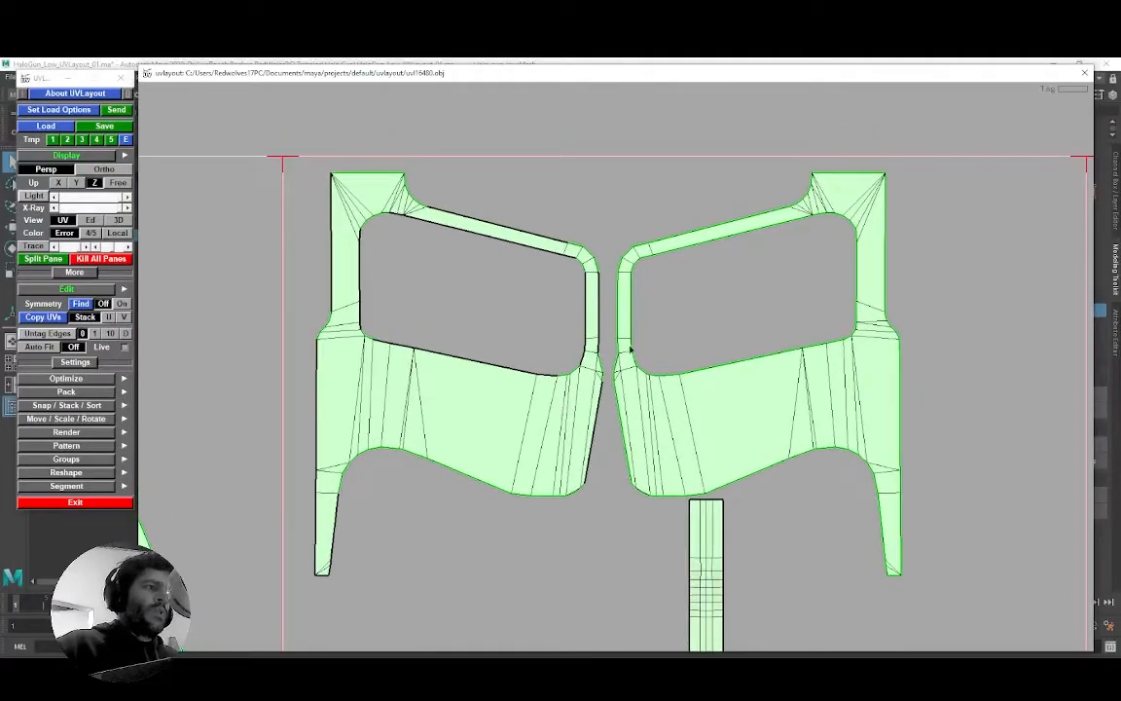
Step: Tag the matching straight borders of the mirrored window-frame shell around its opening, top, outer side and foot
middle_drag(685, 351, 483, 295)
right_drag(482, 295, 533, 258)
middle_drag(533, 184, 495, 232)
key(s)
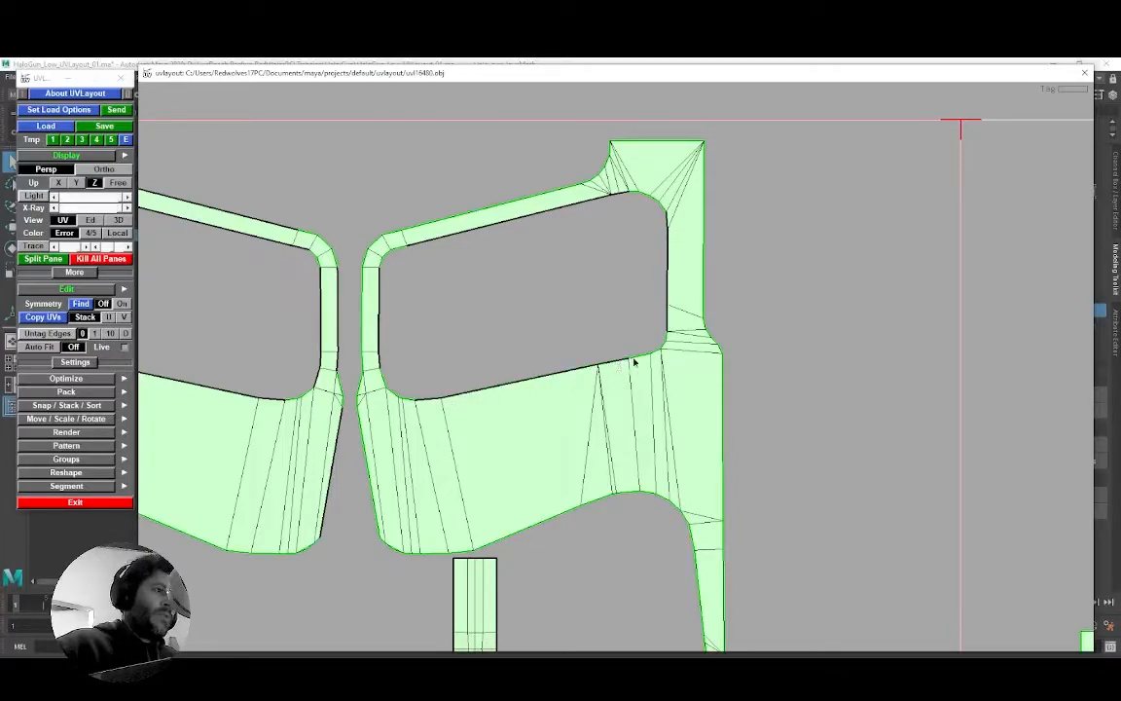
middle_drag(602, 273, 581, 285)
key(s)
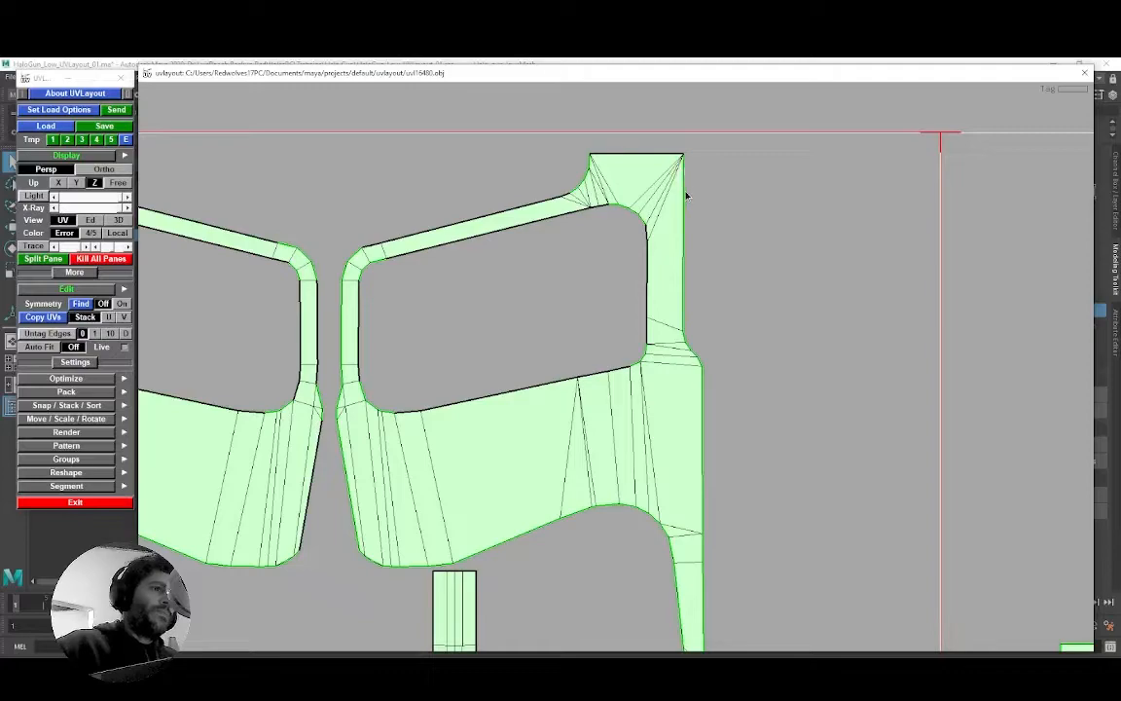
middle_drag(696, 317, 614, 308)
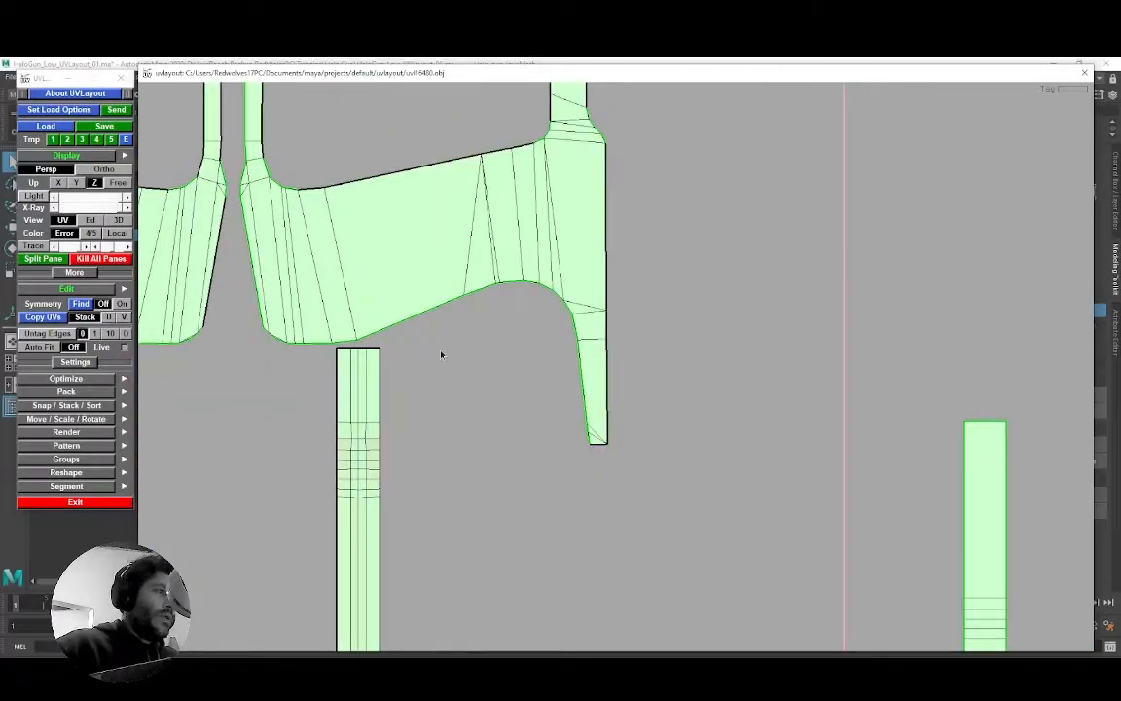
middle_drag(437, 350, 447, 364)
mouse_move(533, 366)
right_down()
mouse_move(469, 351)
mouse_move(525, 350)
right_up()
middle_drag(290, 389, 449, 374)
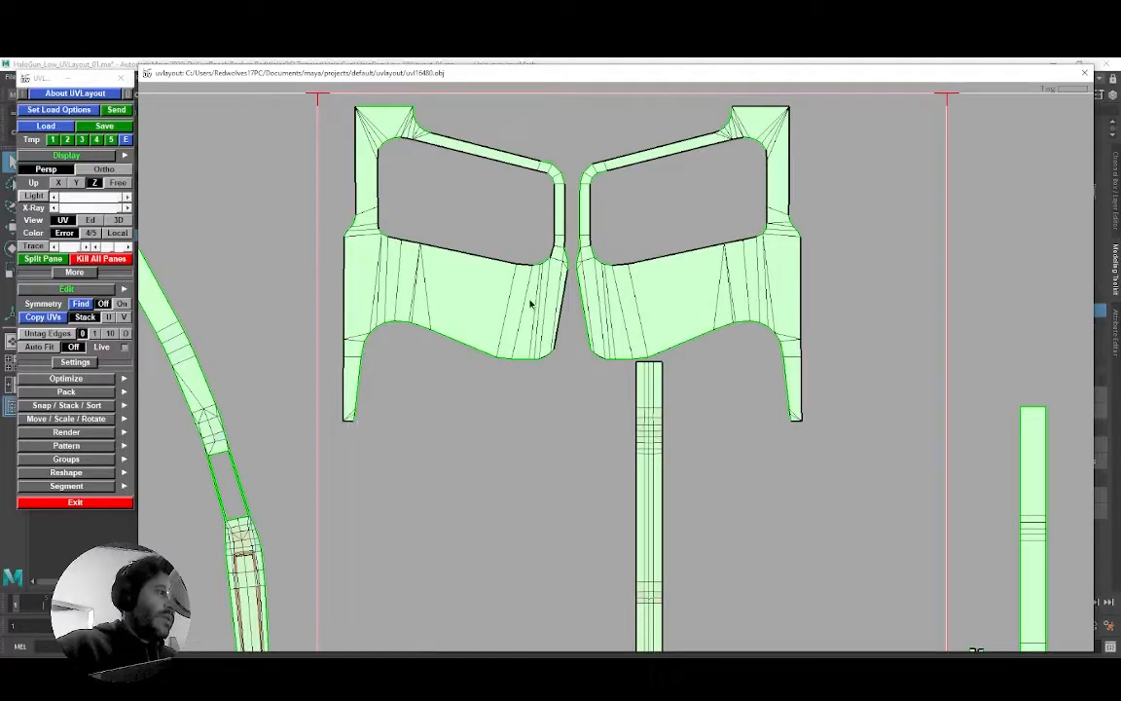
Step: Tag the remaining top and inner side edges of both window-frame shells and flatten each shell along its tagged borders
middle_drag(530, 305, 445, 364)
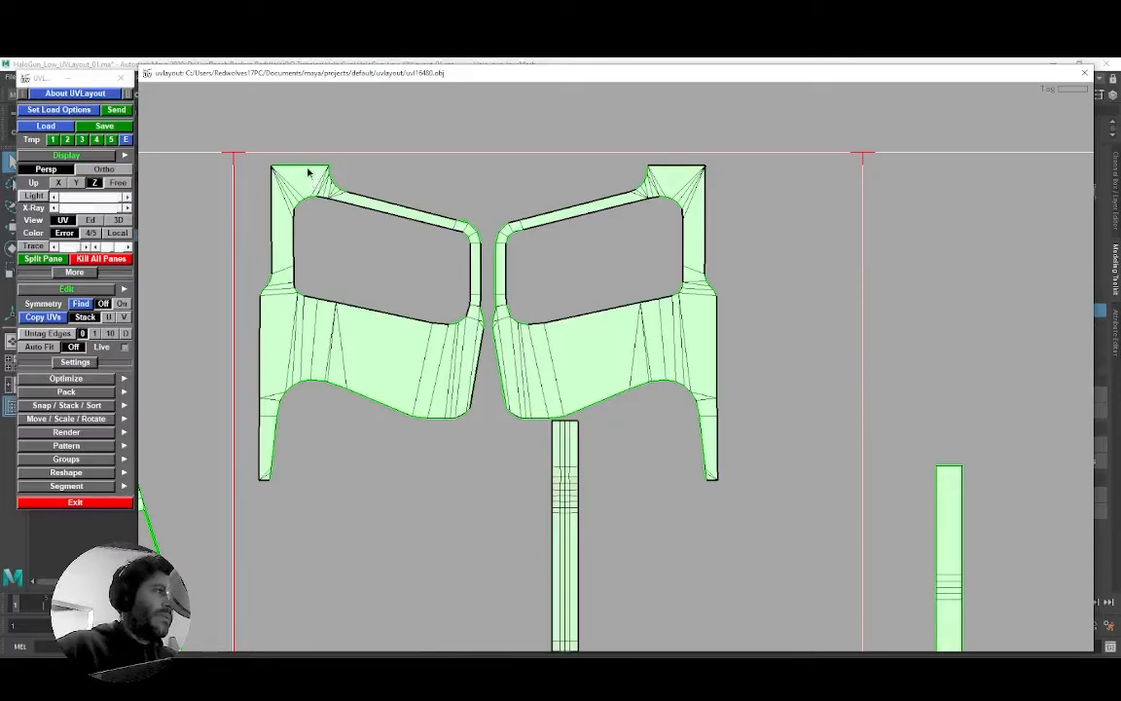
middle_drag(593, 265, 571, 251)
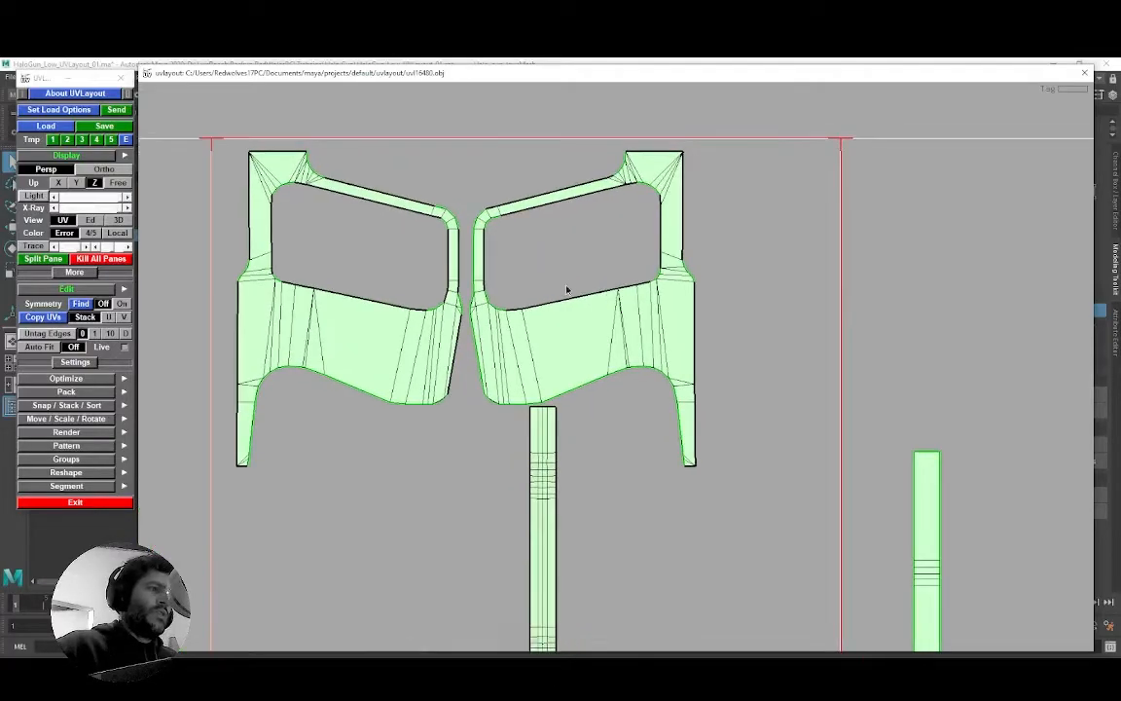
scroll(497, 357, up, 2)
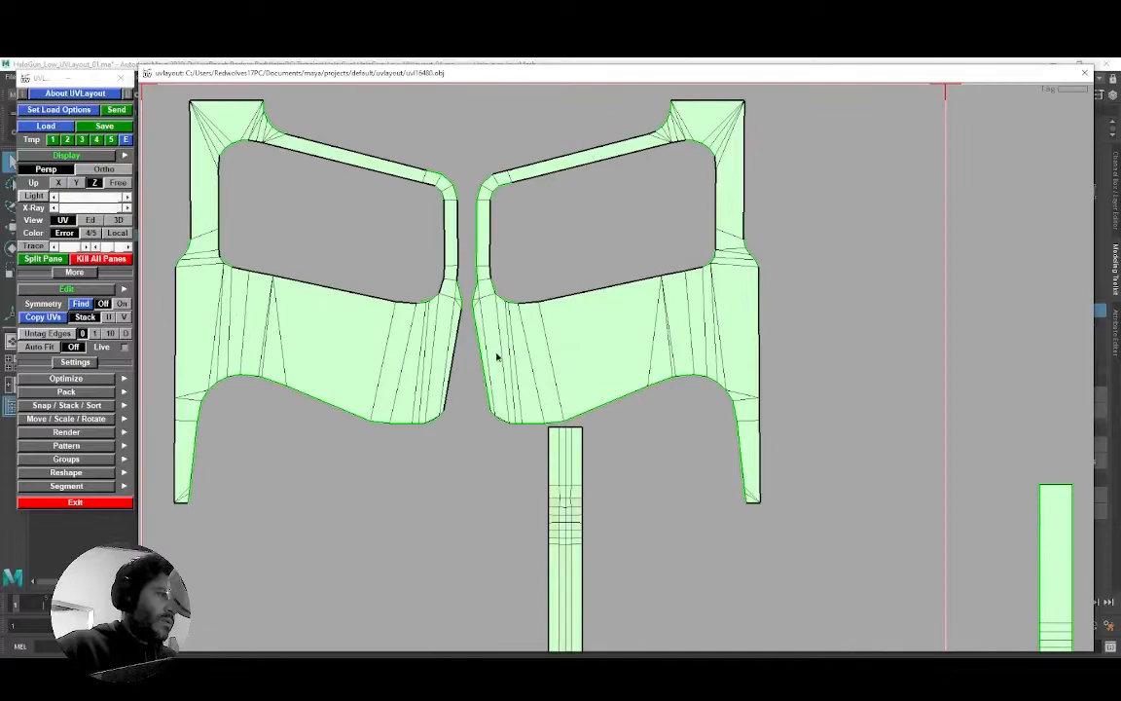
scroll(498, 357, up, 1)
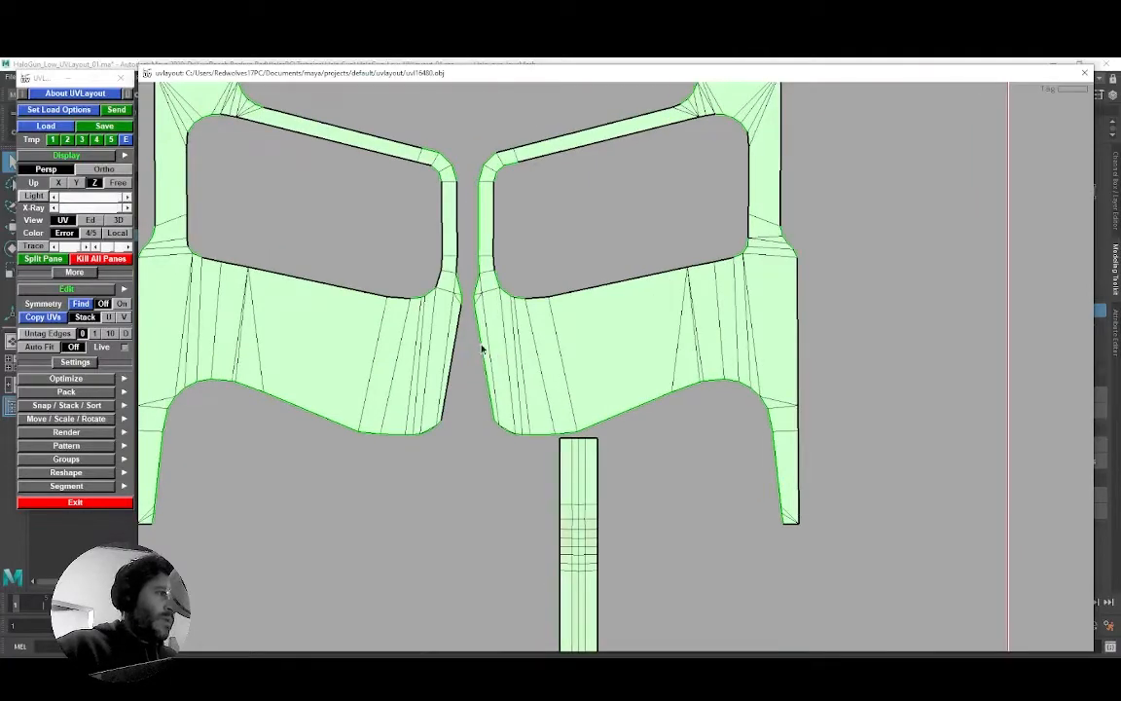
scroll(491, 360, down, 1)
scroll(481, 367, down, 1)
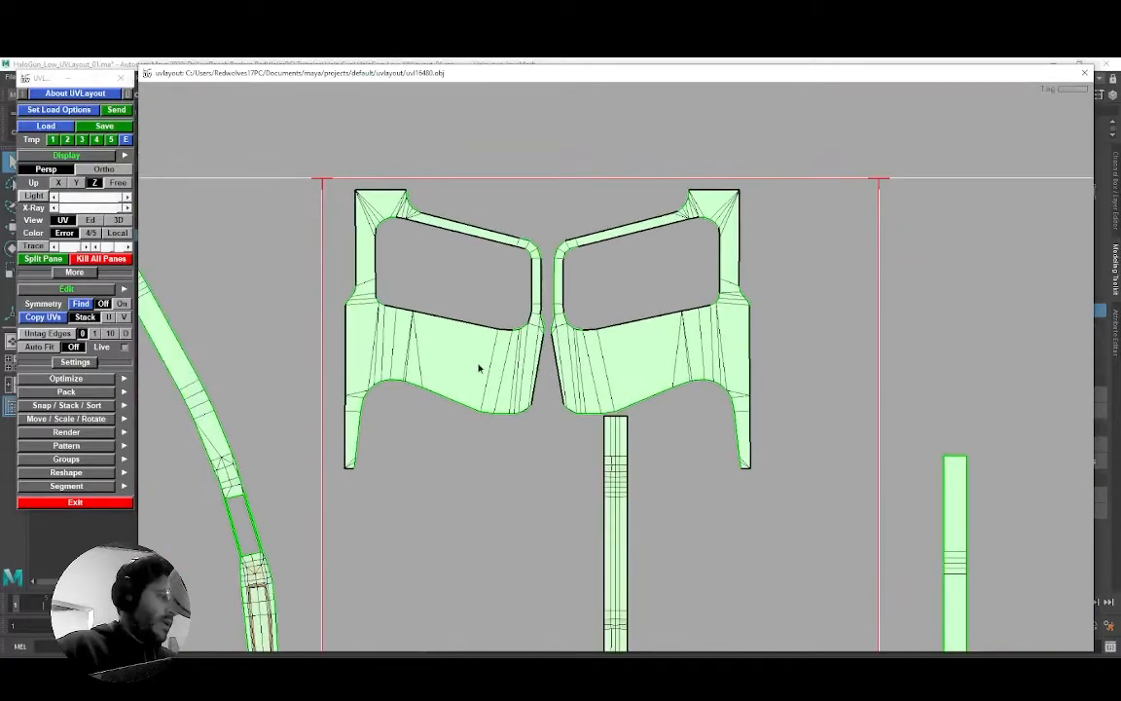
key(f)
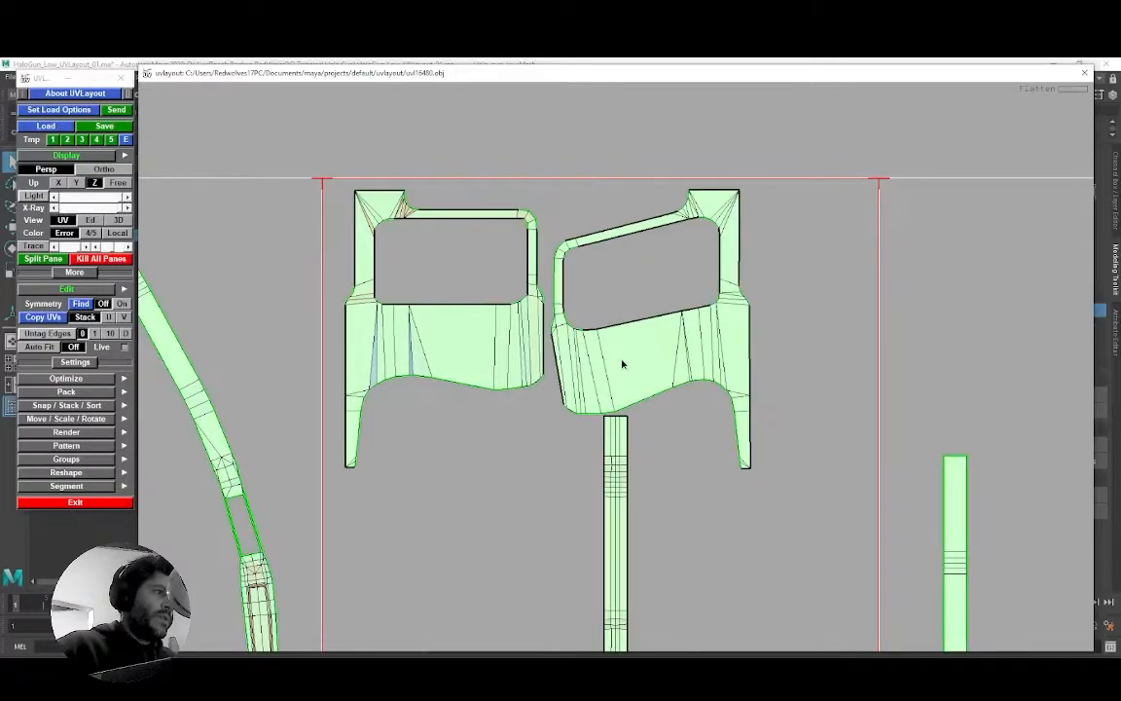
key(f)
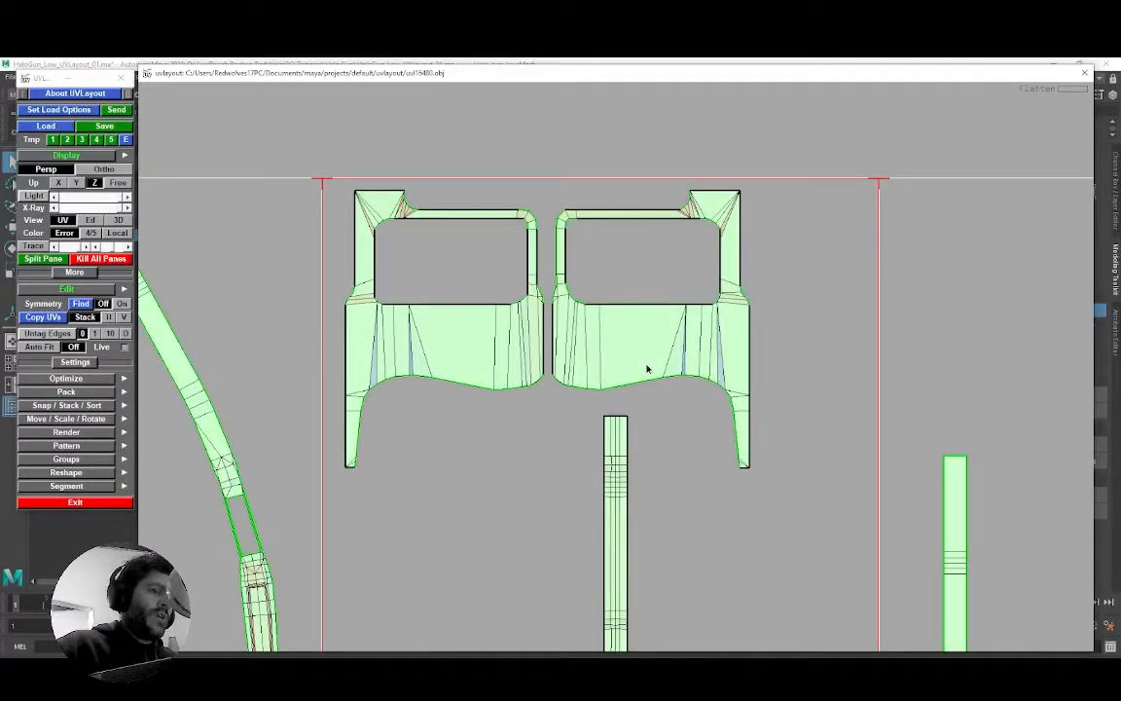
Step: Tag both long side edges of the upper straight section of the long curved strip
scroll(584, 361, down, 7)
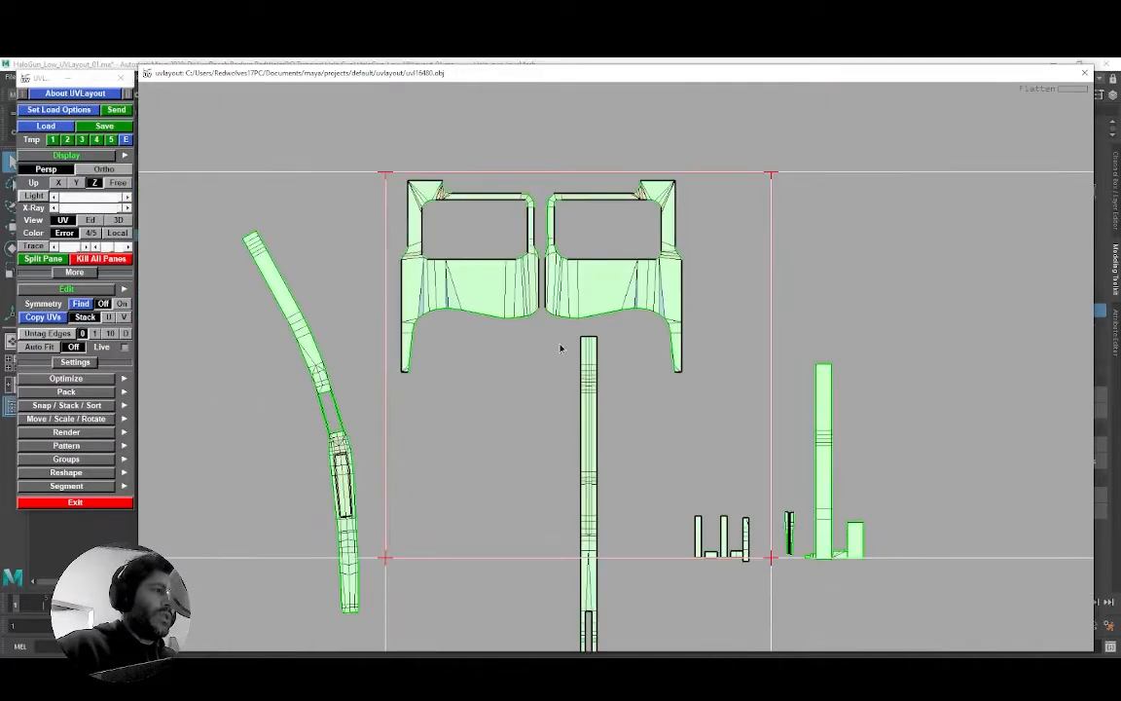
middle_drag(438, 379, 570, 333)
scroll(556, 316, up, 7)
scroll(428, 363, up, 3)
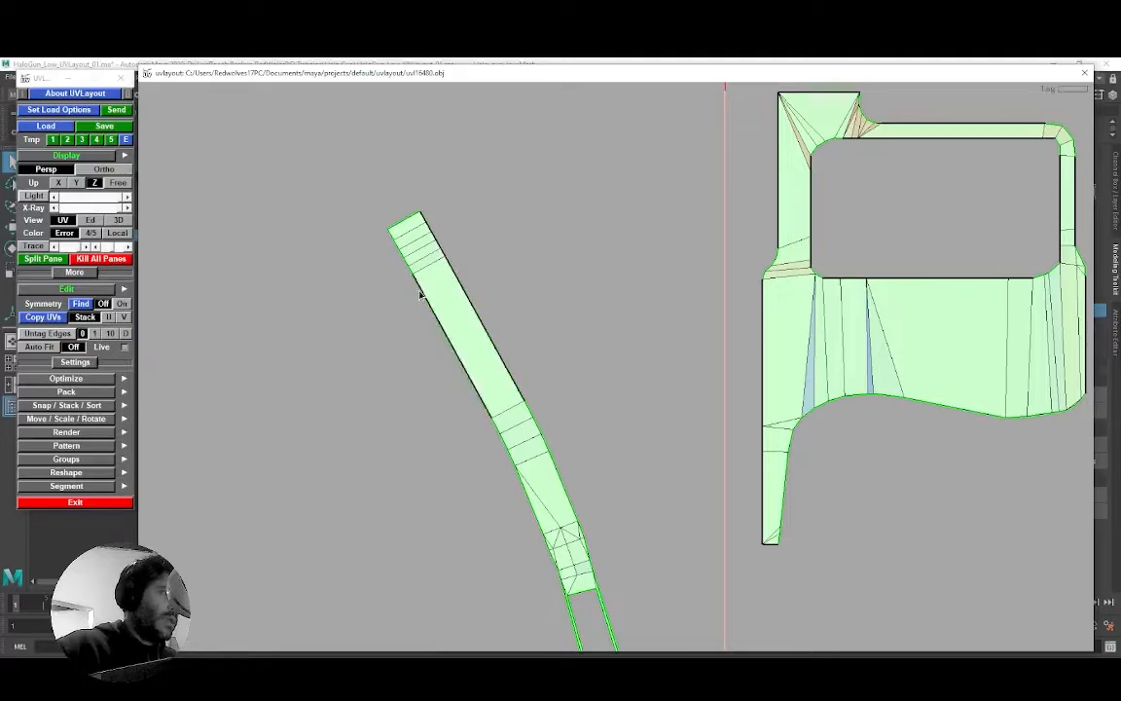
scroll(428, 292, up, 4)
key(s)
key(s)
key(s)
key(s)
key(s)
Step: Flatten the long curved strip so that its tagged upper section stands vertical
mouse_move(446, 308)
right_down()
mouse_move(465, 340)
mouse_move(565, 383)
right_up()
key(s)
middle_drag(652, 407, 482, 248)
middle_drag(554, 361, 536, 333)
right_drag(536, 334, 494, 303)
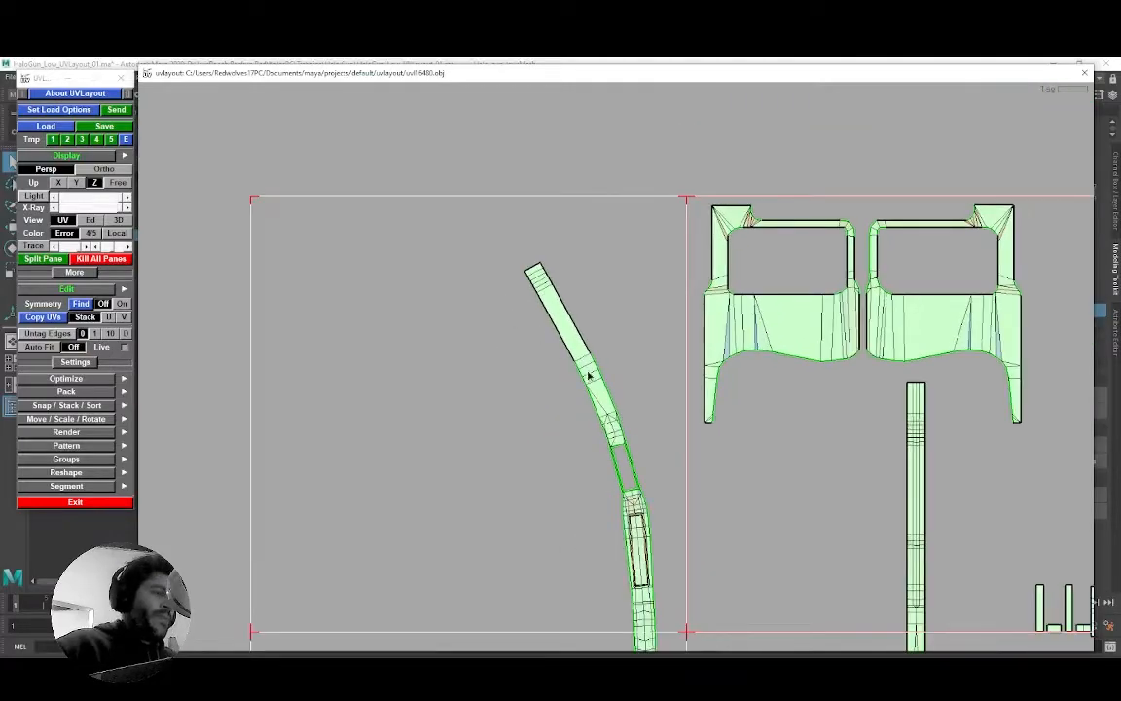
key(f)
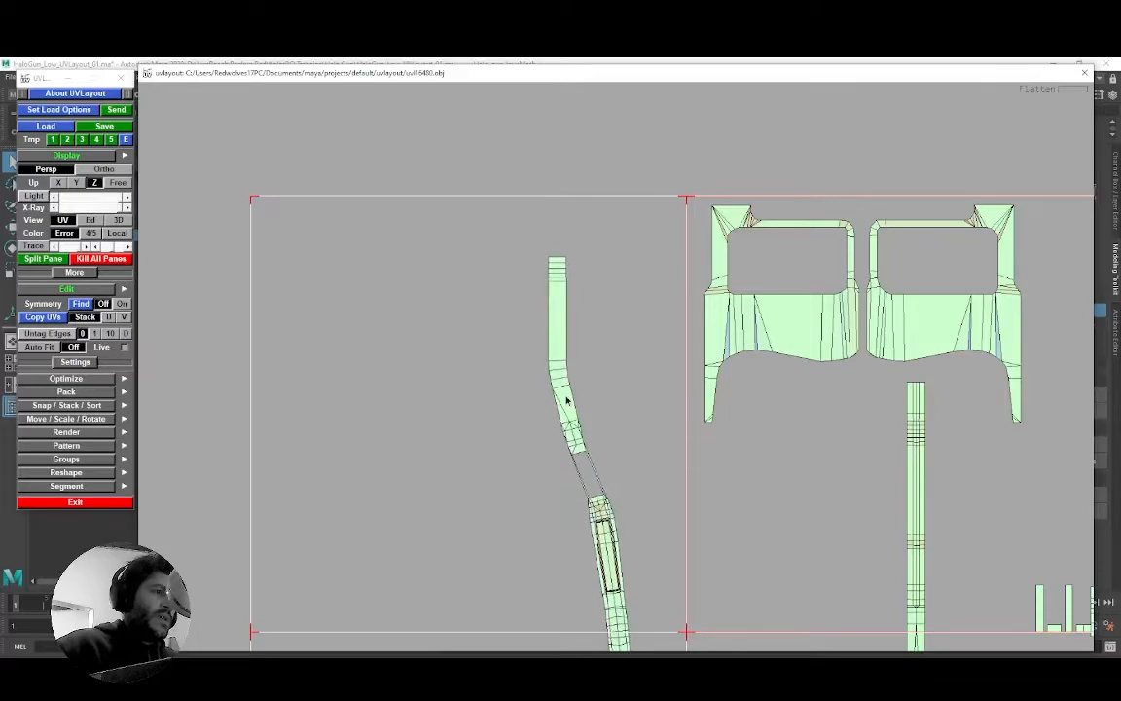
Step: Tag both side edges of the long strip through the bend and down towards the rectangular opening
right_drag(570, 400, 520, 223)
key(t)
key(t)
key(t)
key(t)
key(t)
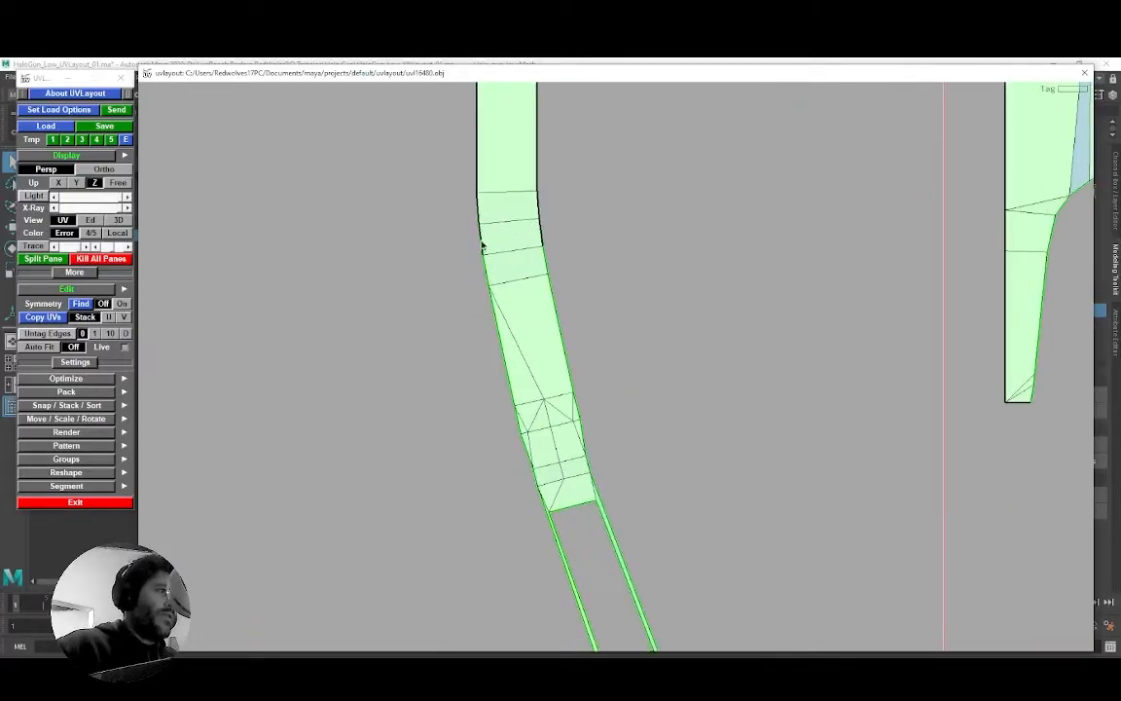
key(t)
key(t)
middle_drag(566, 337, 511, 278)
key(t)
key(t)
key(t)
key(t)
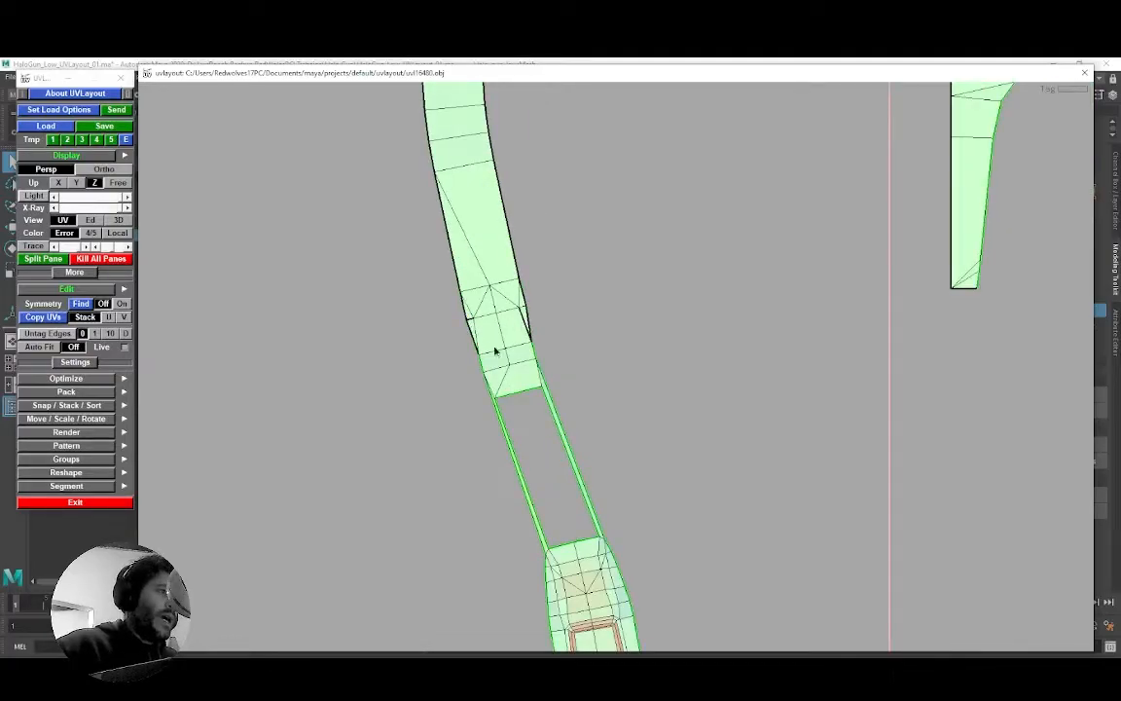
Step: Tag the remaining side edges above the long strip's opening, the opening's upper edge and the thin rails beside it
right_drag(538, 371, 552, 361)
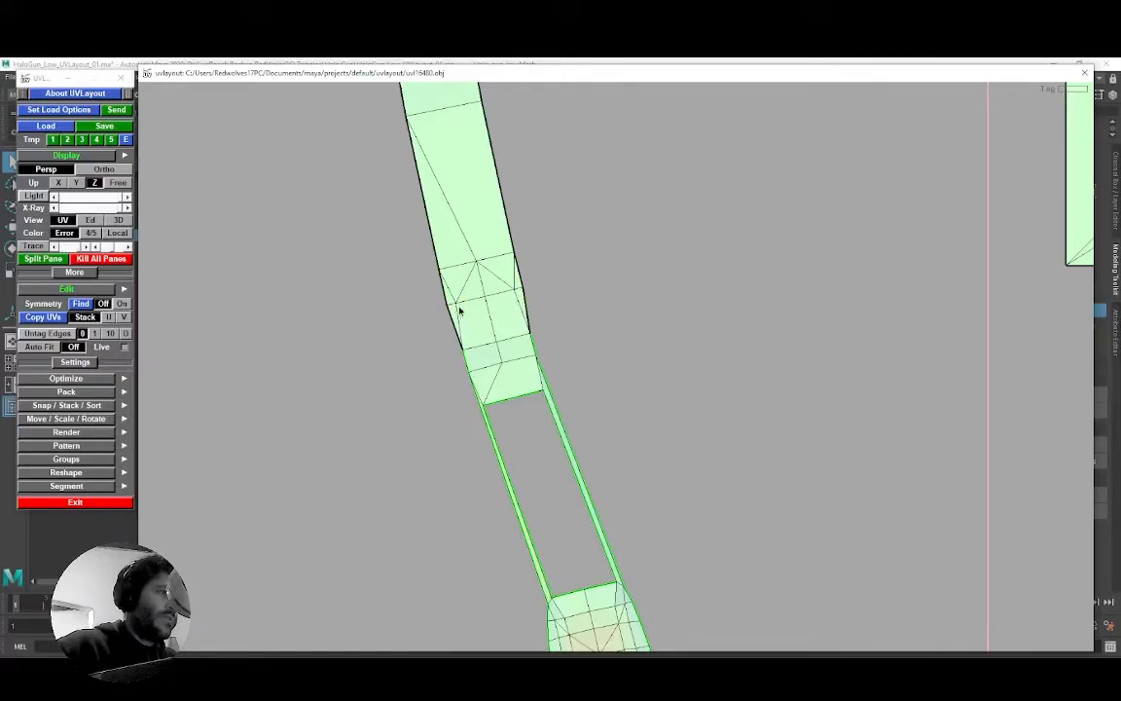
right_drag(536, 348, 548, 361)
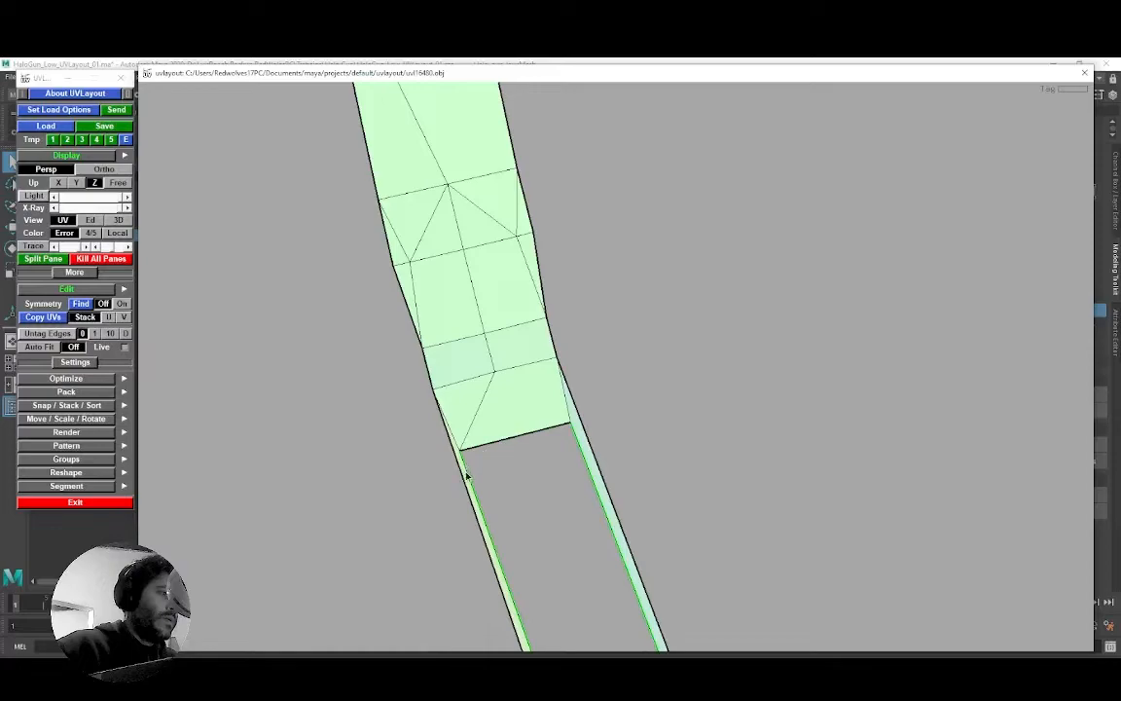
scroll(579, 452, down, 3)
middle_drag(583, 445, 484, 347)
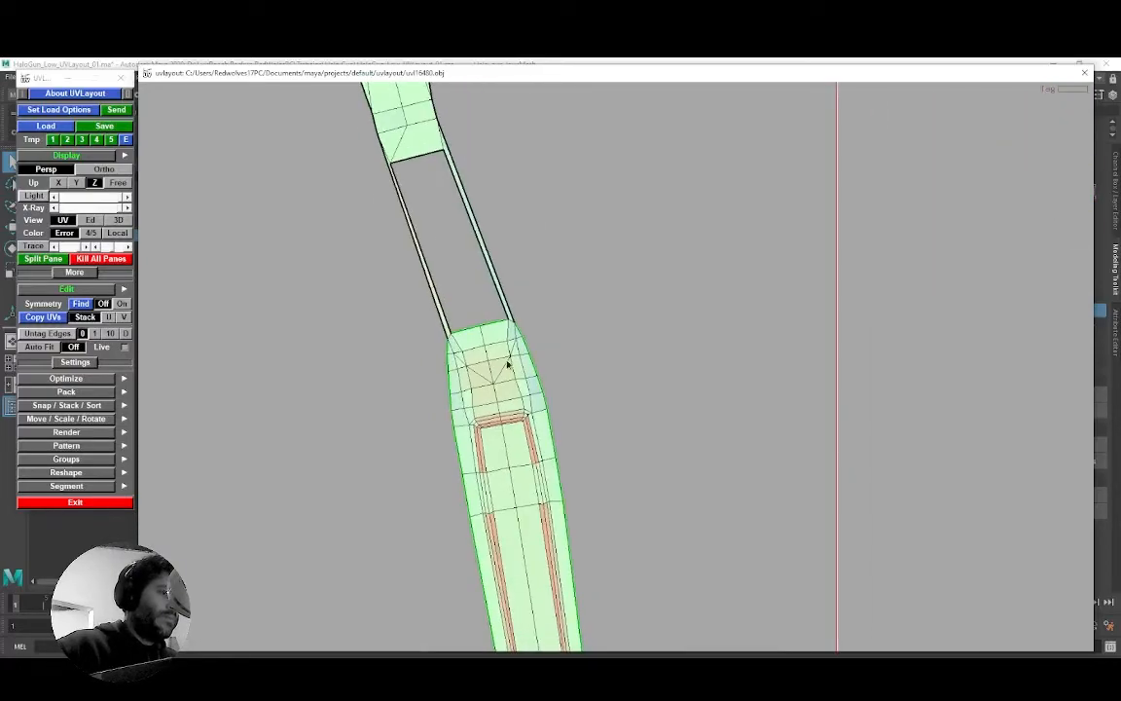
Step: Tag both outer side edges of the flared section just below the long strip's opening
scroll(523, 344, up, 2)
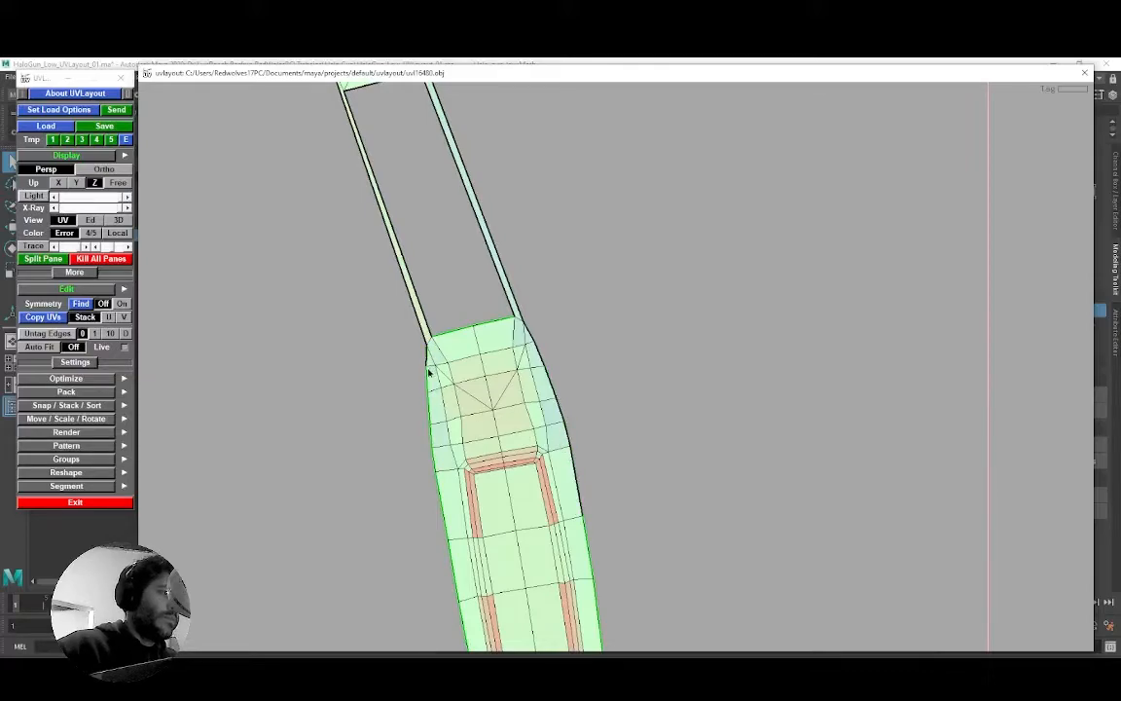
key(s)
key(s)
key(s)
scroll(445, 469, down, 2)
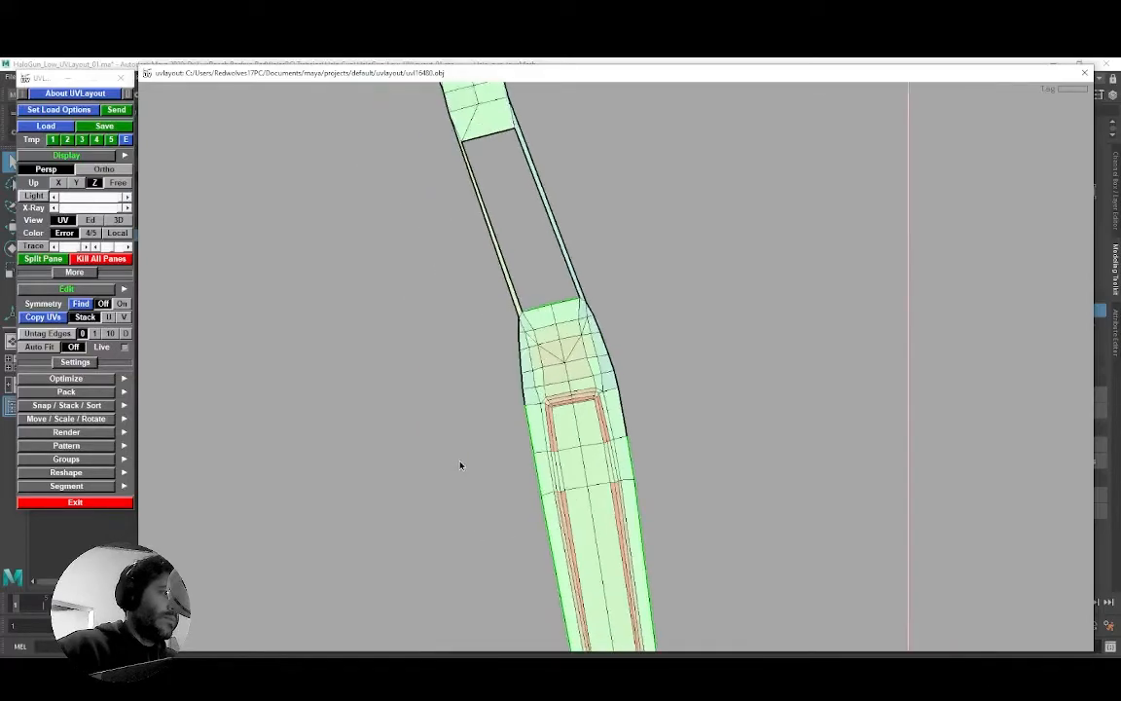
Step: Tag the long strip's outer side edges alongside the recessed panel and past the narrow band below it
middle_drag(459, 465, 399, 316)
key(s)
key(s)
key(s)
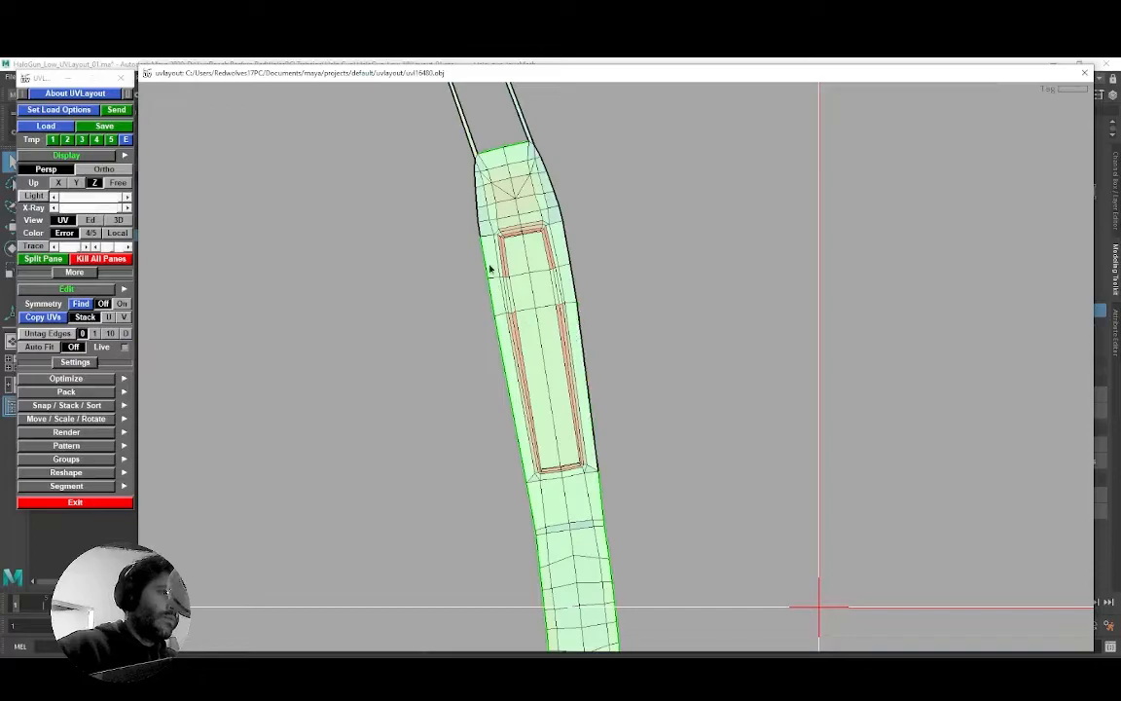
key(s)
middle_drag(504, 375, 434, 257)
key(s)
key(s)
key(s)
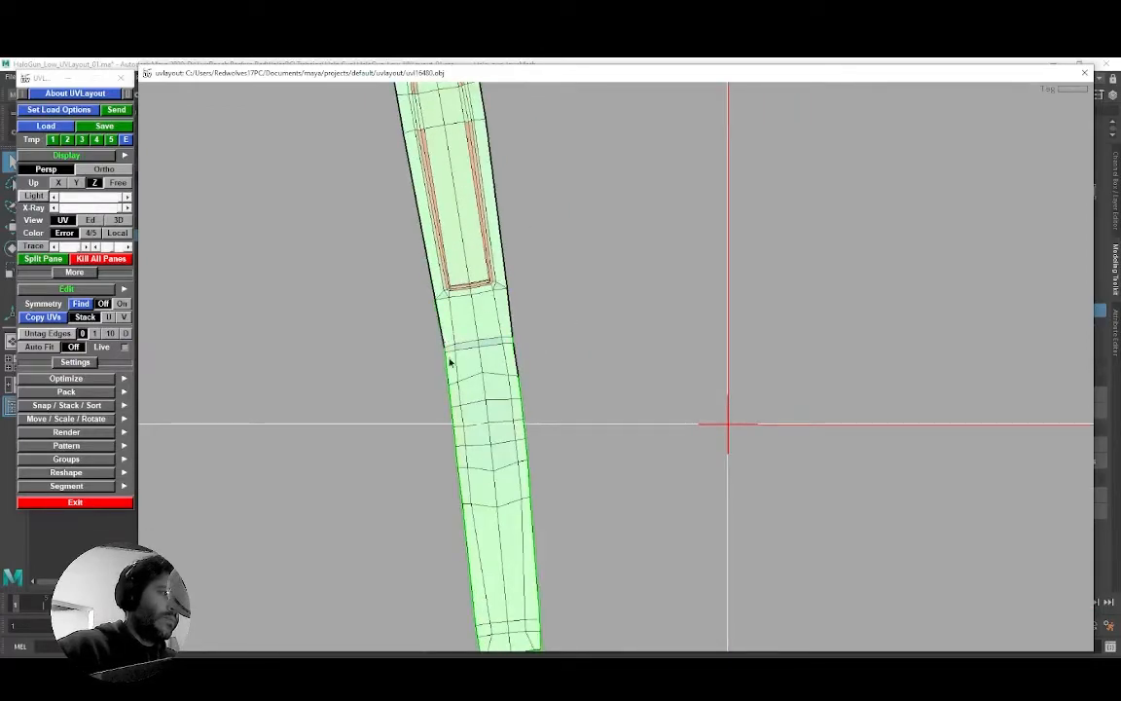
key(s)
scroll(494, 359, up, 2)
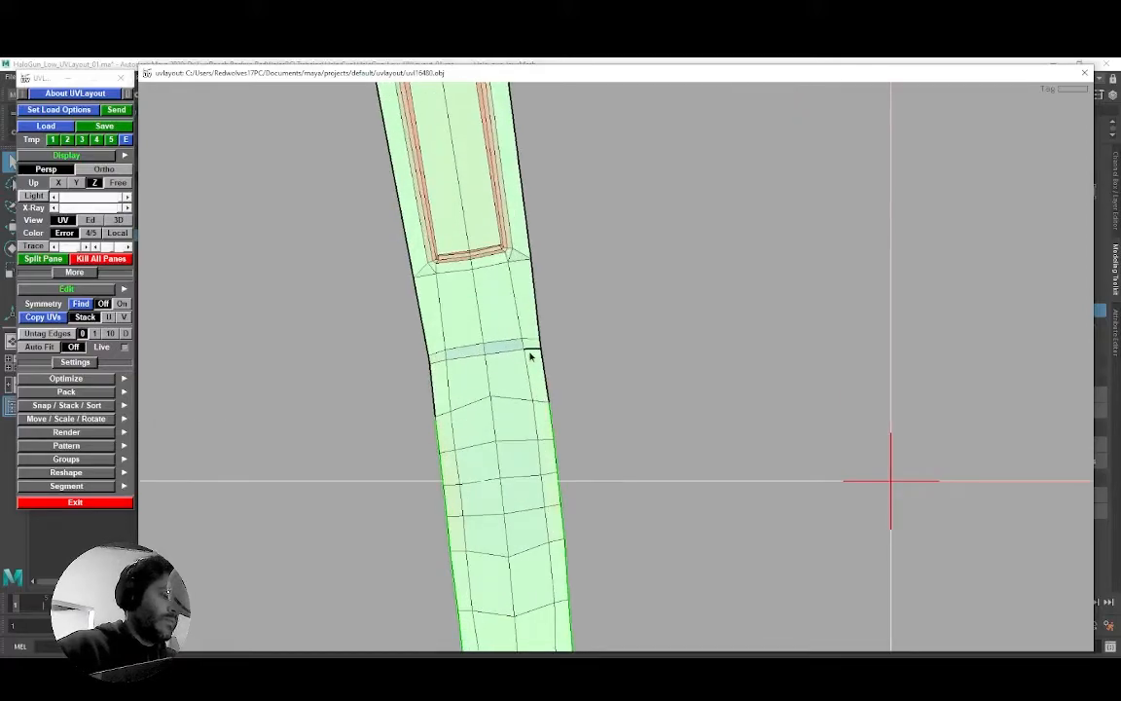
Step: Tag the long strip's right outer side edges from below the narrow band down to the end section
middle_drag(523, 421, 475, 297)
right_drag(476, 297, 473, 317)
key(s)
key(s)
key(s)
key(s)
key(s)
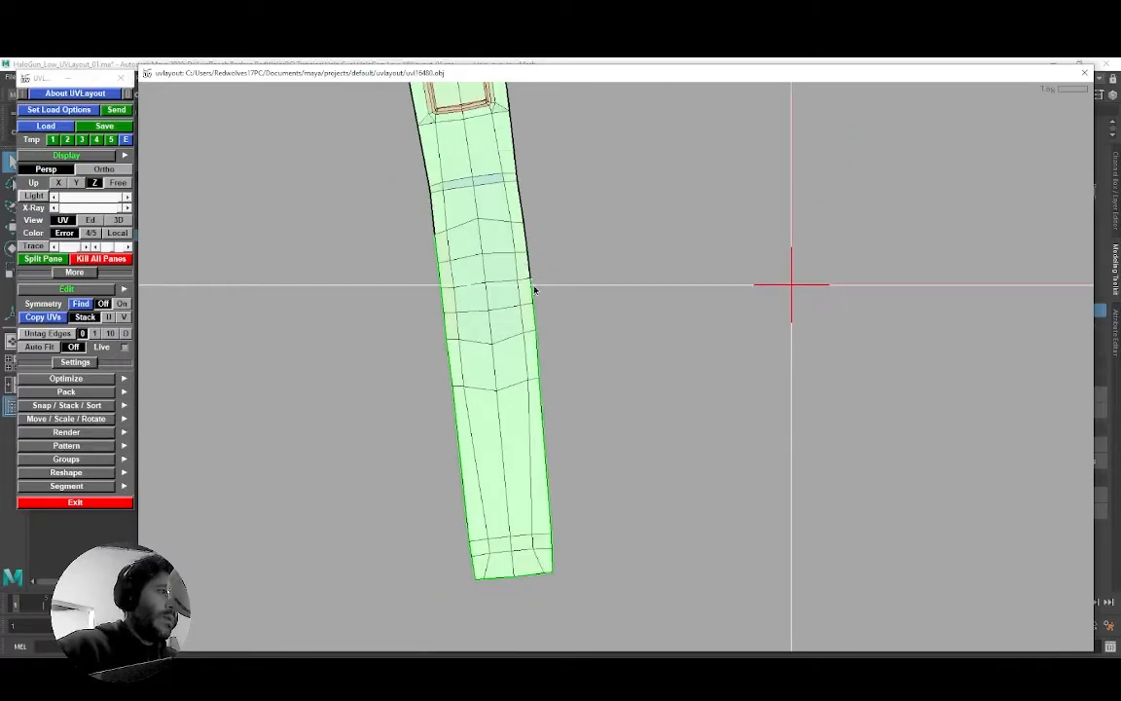
key(s)
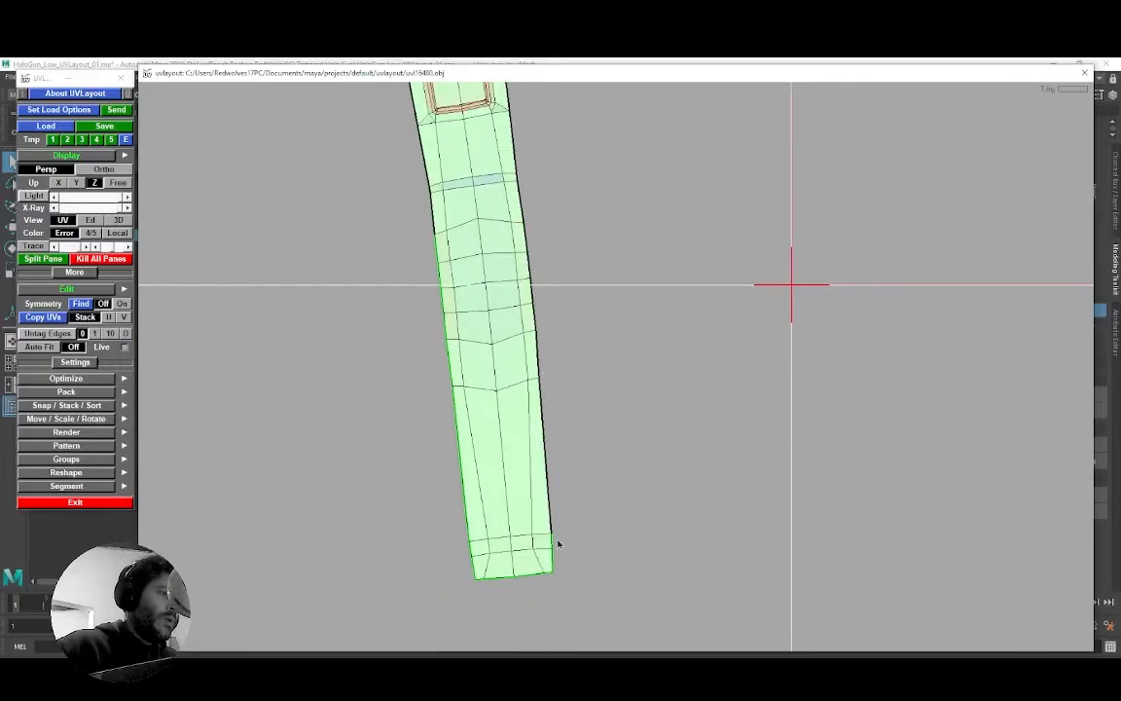
Step: Tag the strip's lower corner and bottom edge, and all remaining edges up its left side
key(s)
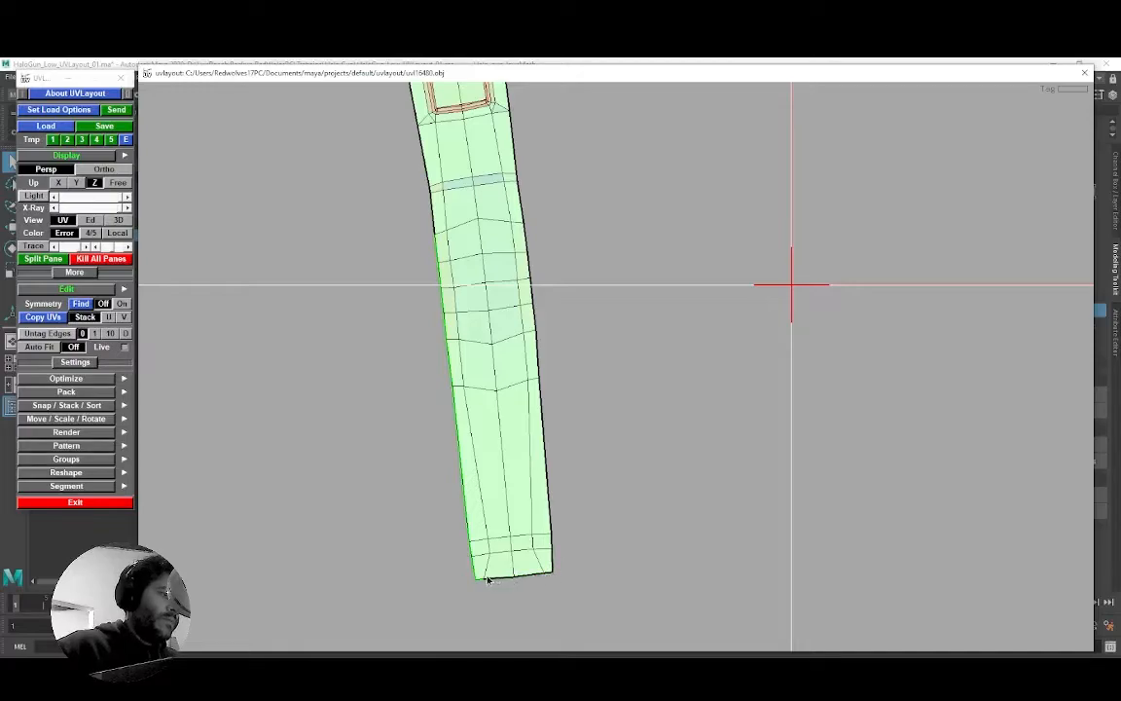
key(s)
key(s)
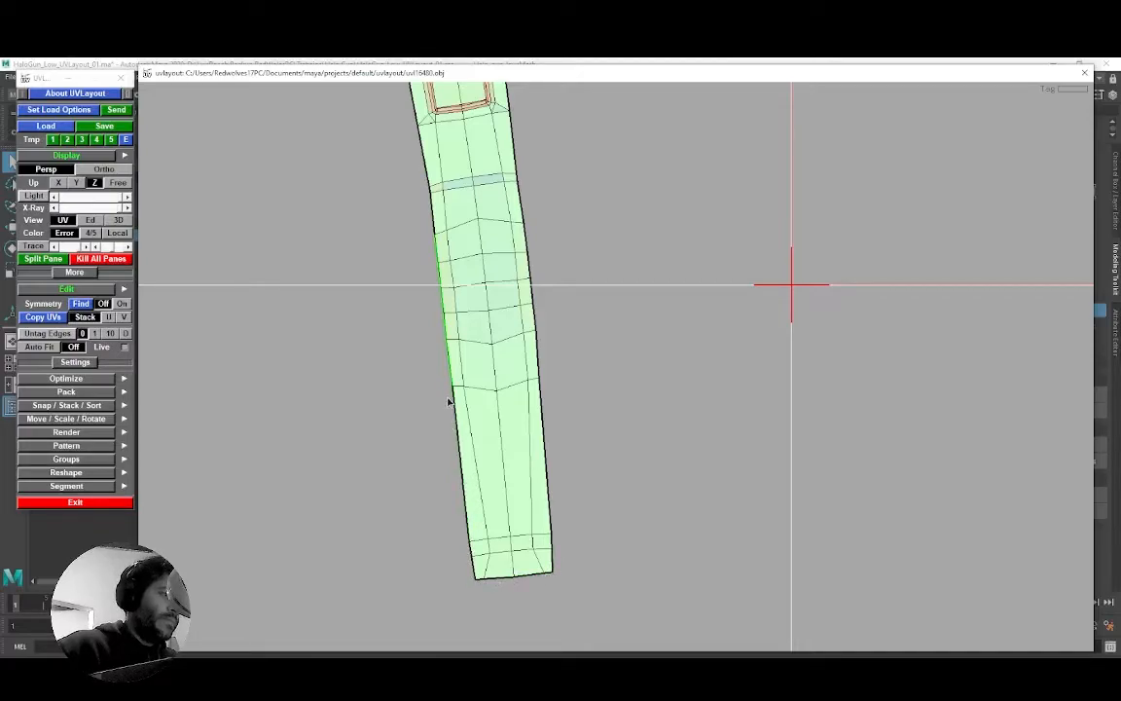
key(s)
key(s)
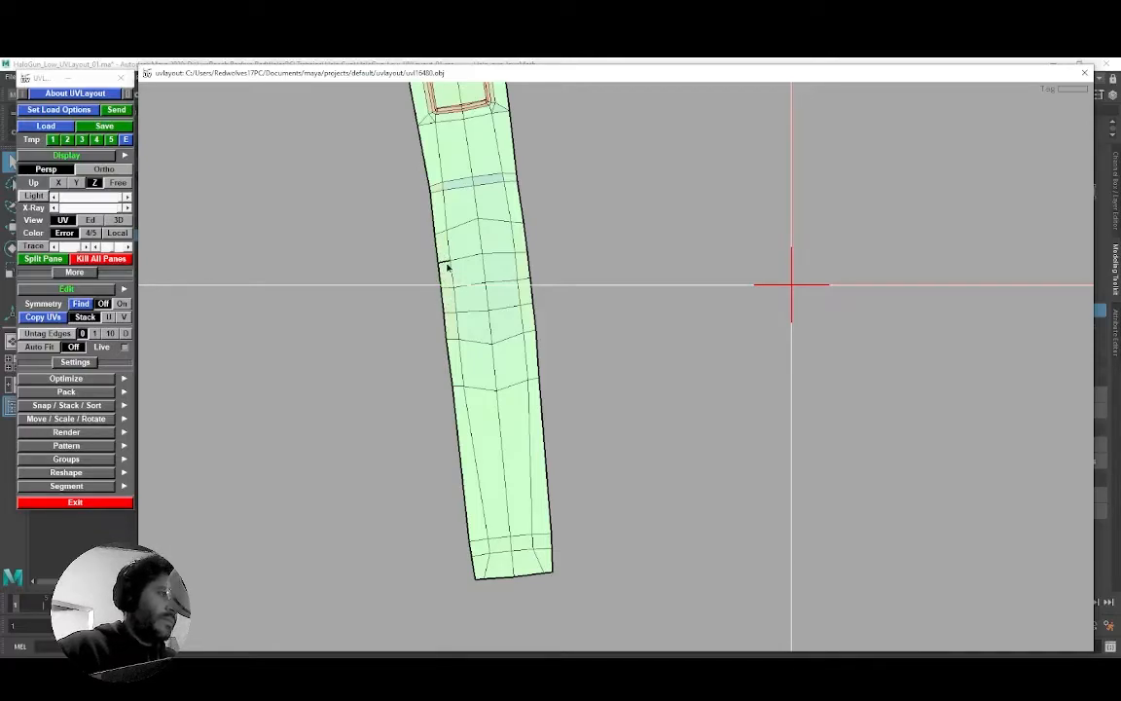
Step: Clean up the stray tag on the strip's short inner edge and flatten the shell with its tagged sides straightened
key(c)
key(w)
right_drag(465, 272, 469, 244)
middle_drag(469, 243, 458, 364)
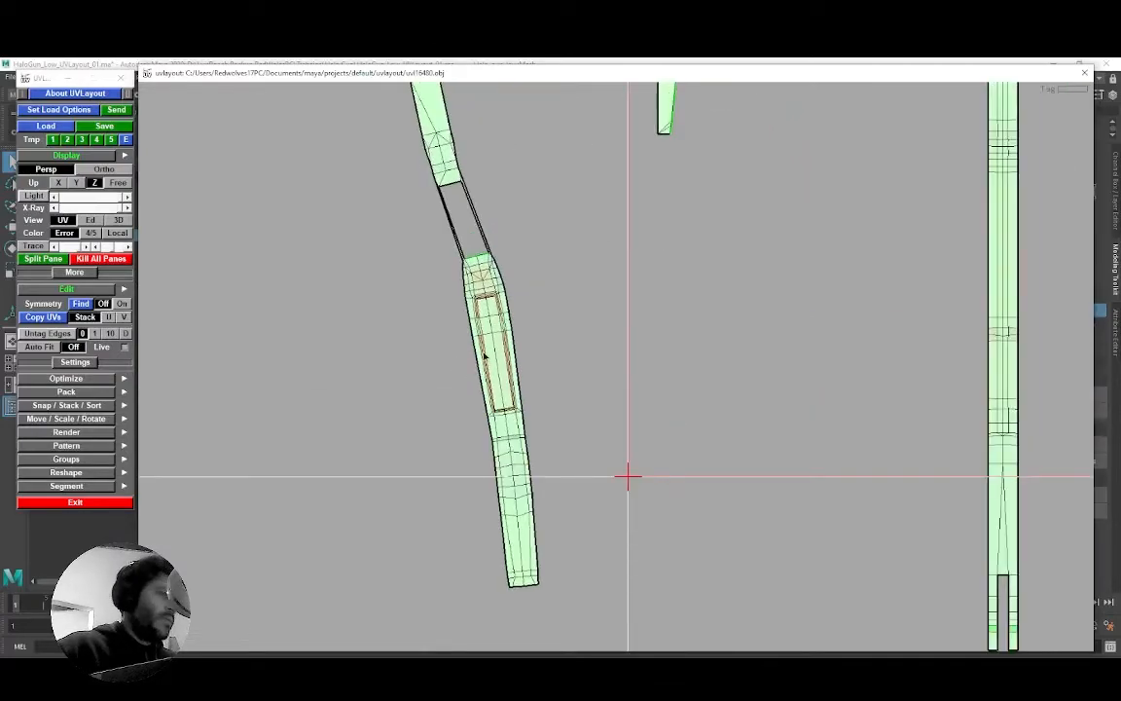
key(f)
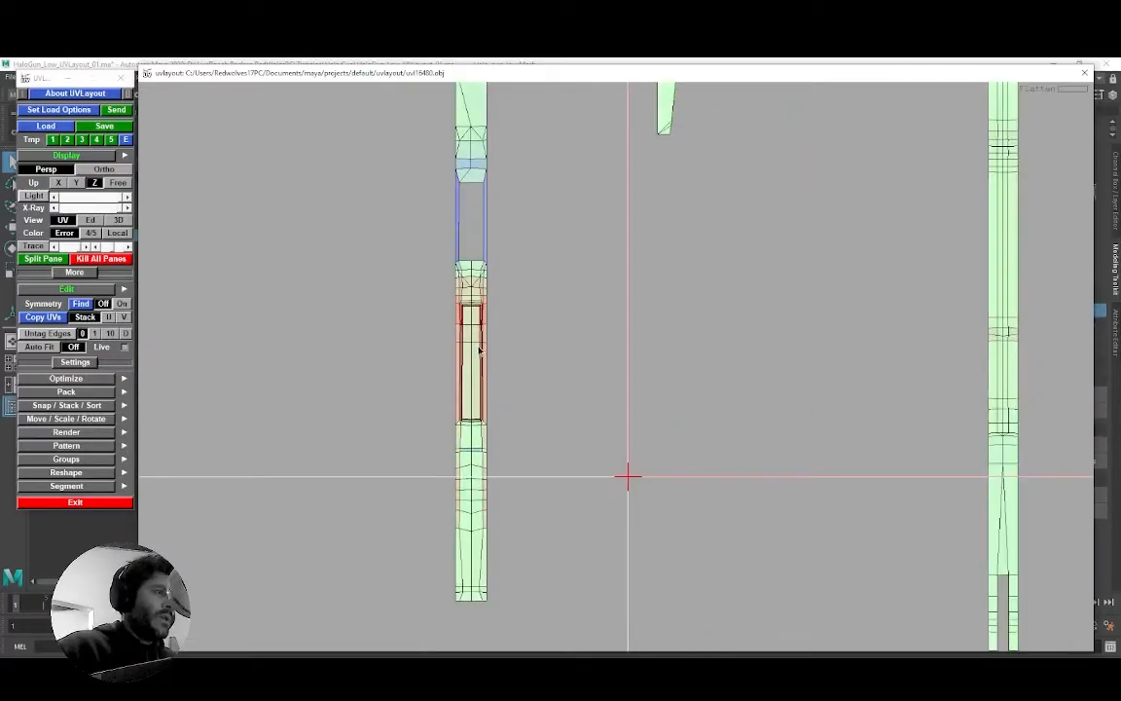
scroll(470, 350, up, 4)
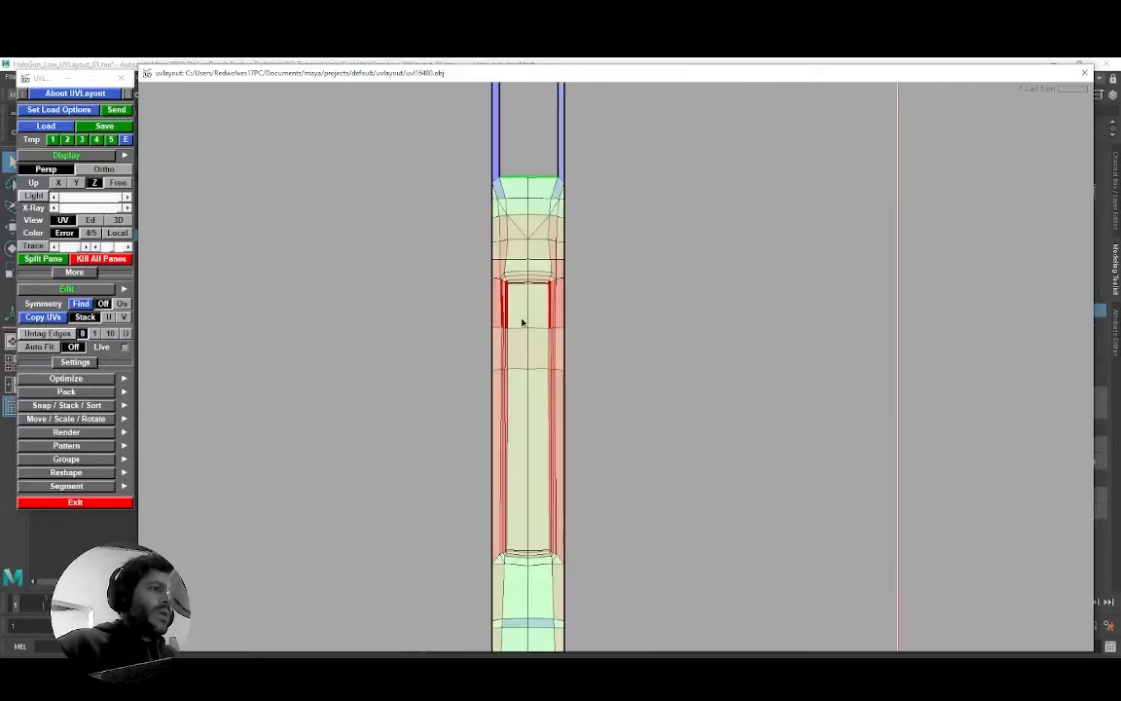
scroll(520, 326, down, 5)
scroll(599, 350, up, 3)
scroll(496, 309, up, 5)
Step: Compare the assembled 3D gun with the remaining uncut parts, viewing the grip and its small pieces from several angles
key(3)
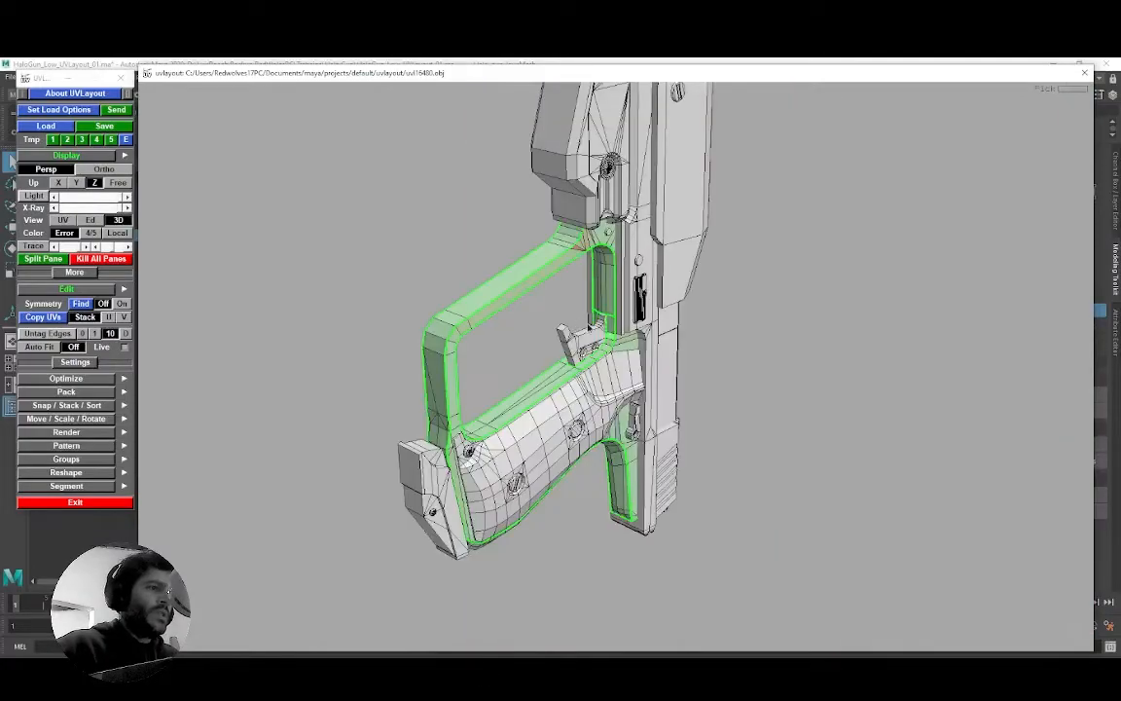
key(2)
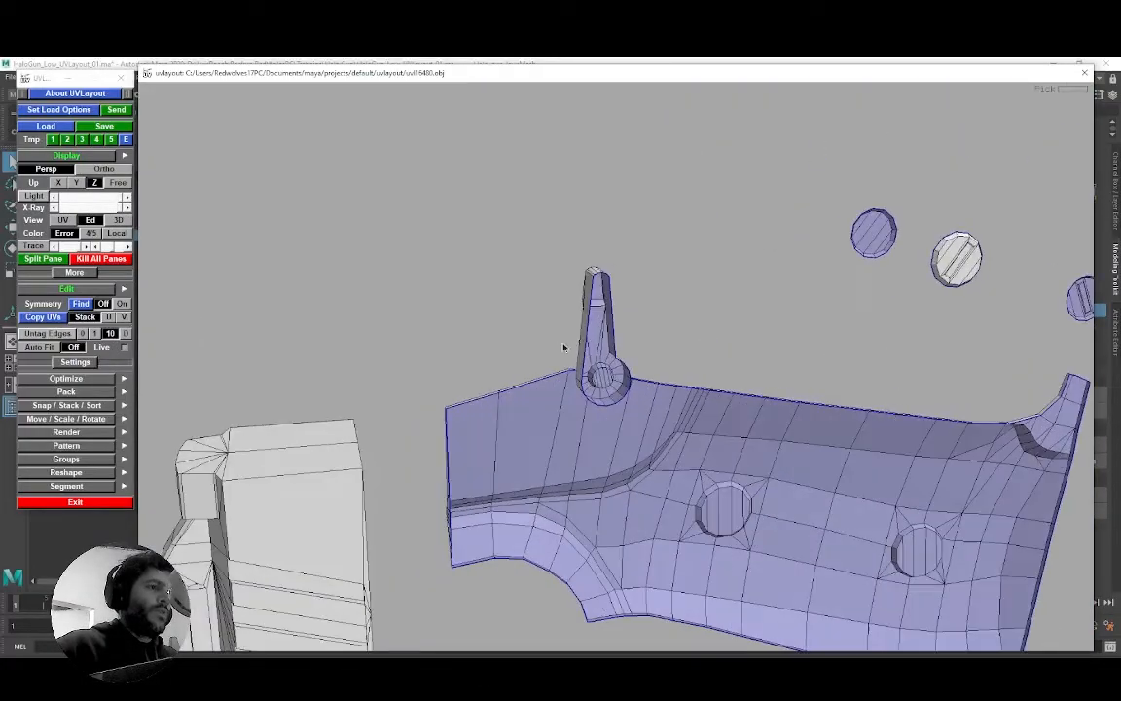
right_drag(563, 347, 592, 351)
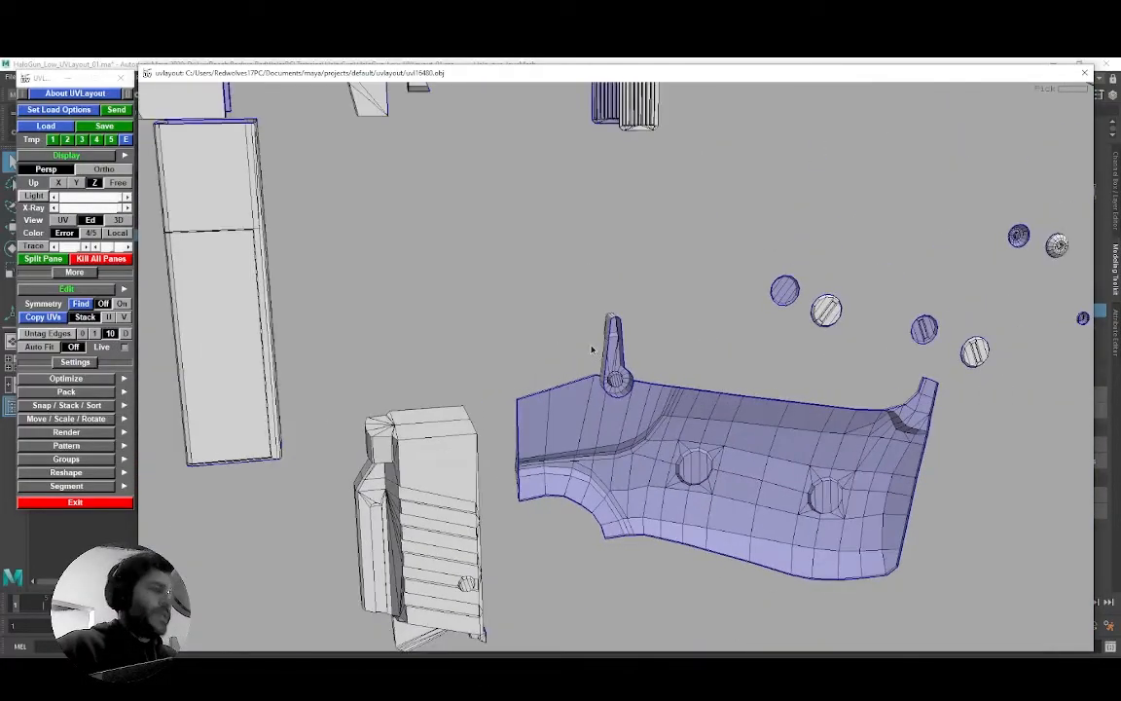
drag(580, 353, 703, 355)
key(3)
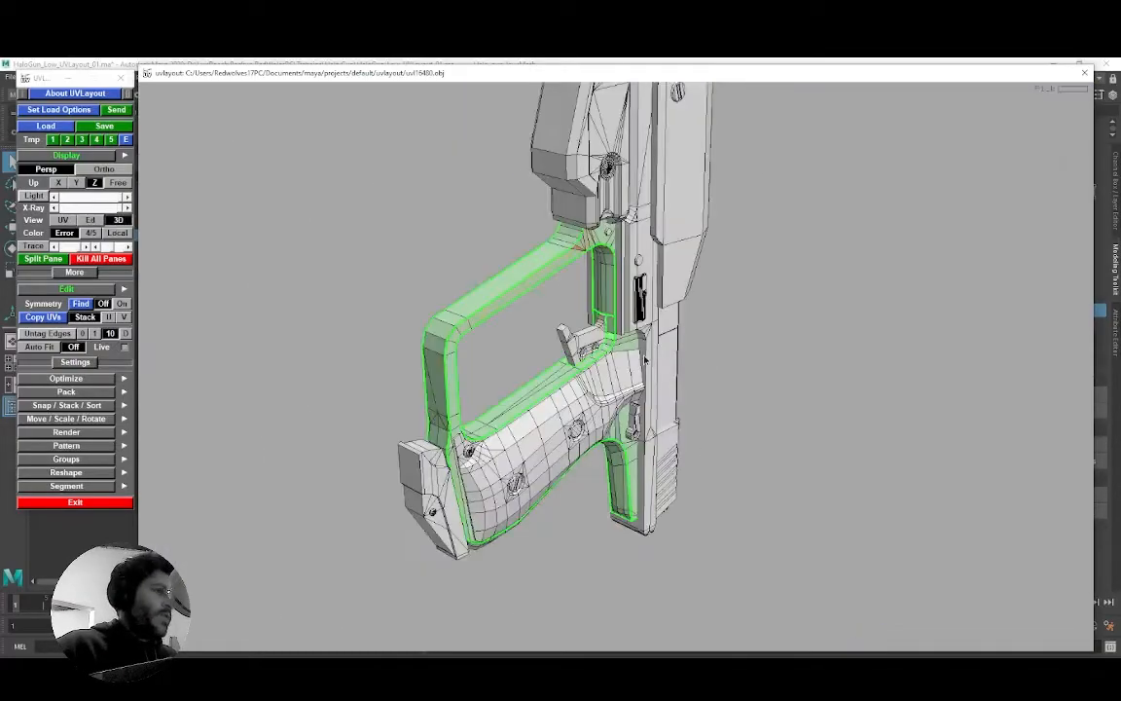
key(2)
drag(680, 265, 632, 336)
right_drag(620, 314, 669, 334)
drag(669, 334, 699, 354)
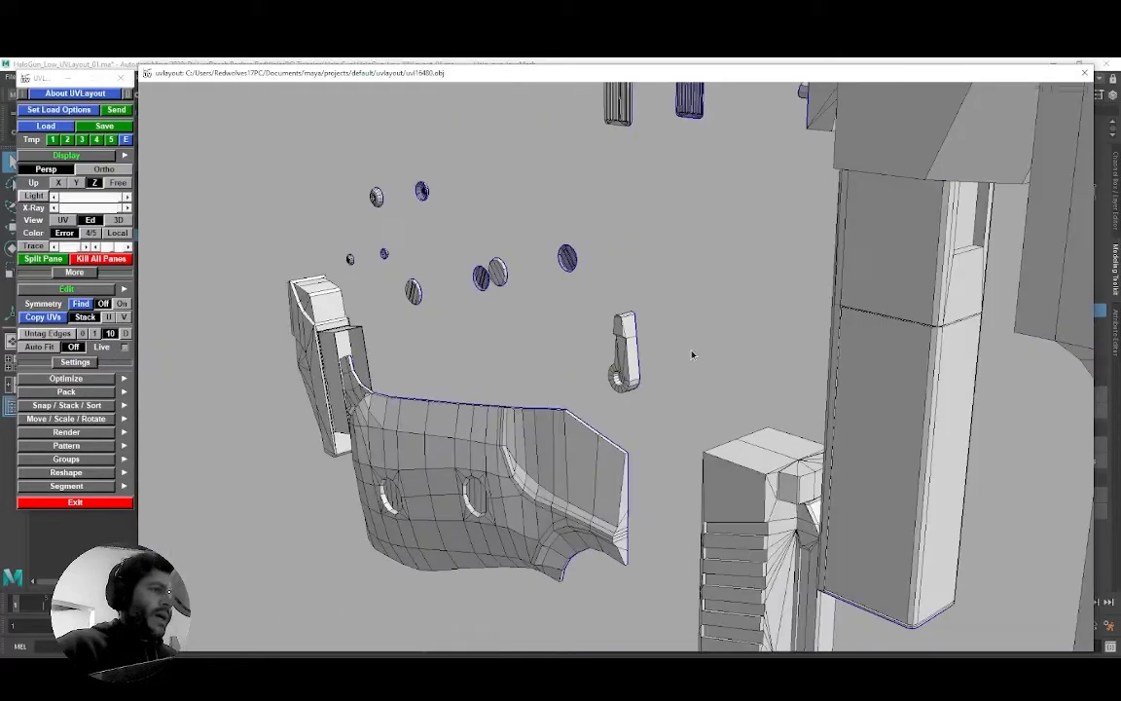
key(3)
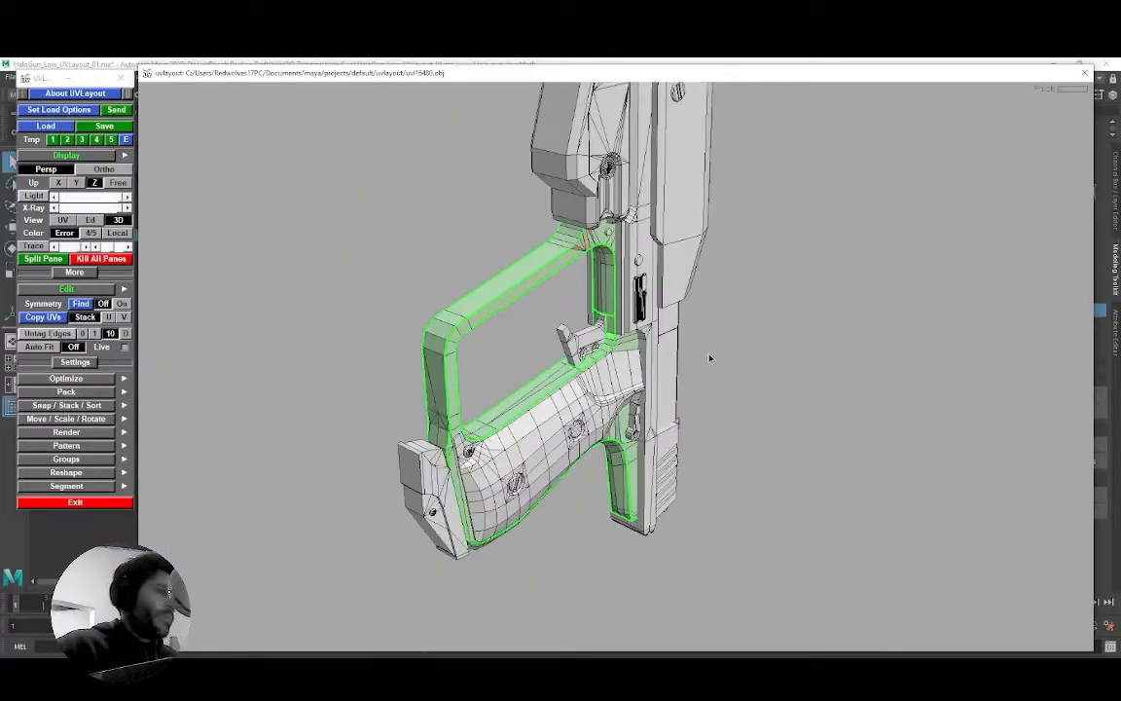
Step: Show the numbered checker texture on the trigger guard and grip frame and inspect it for distortion from several angles
key(t)
scroll(606, 359, up, 3)
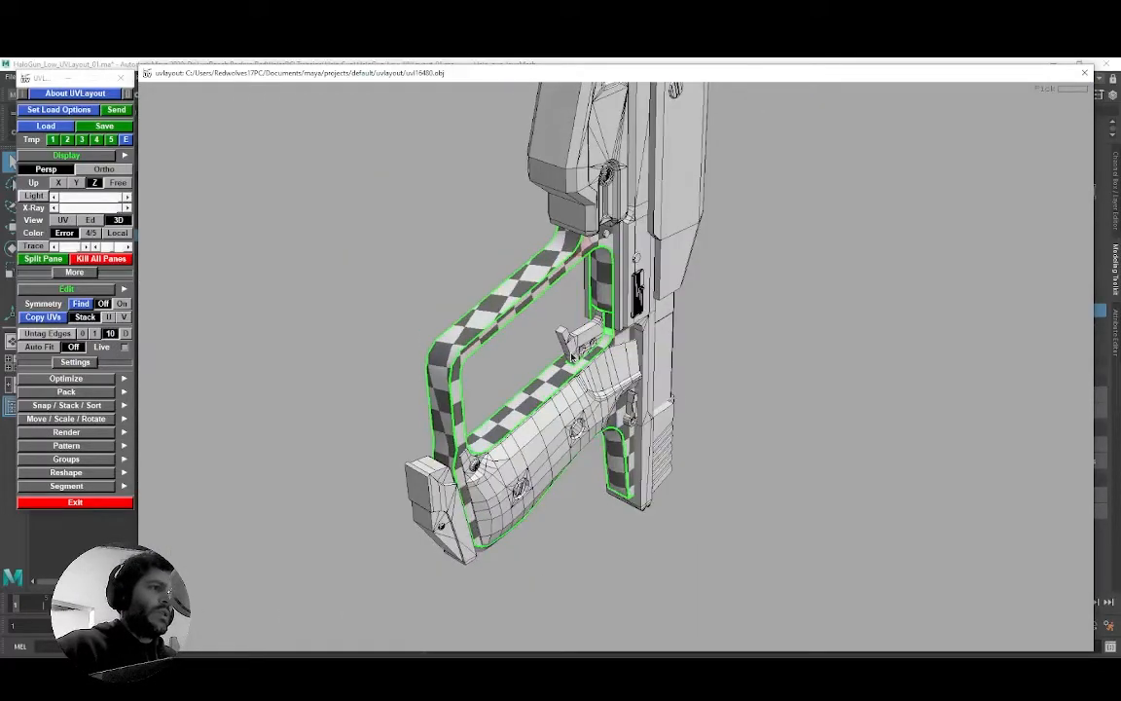
key(t)
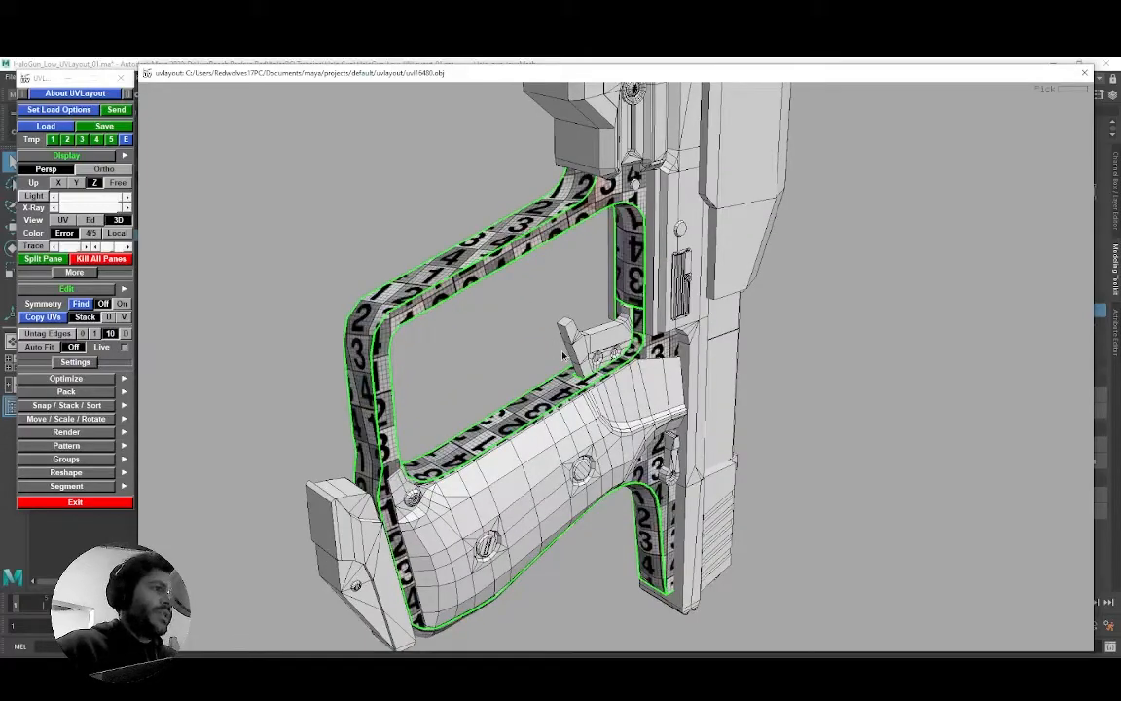
scroll(563, 355, up, 4)
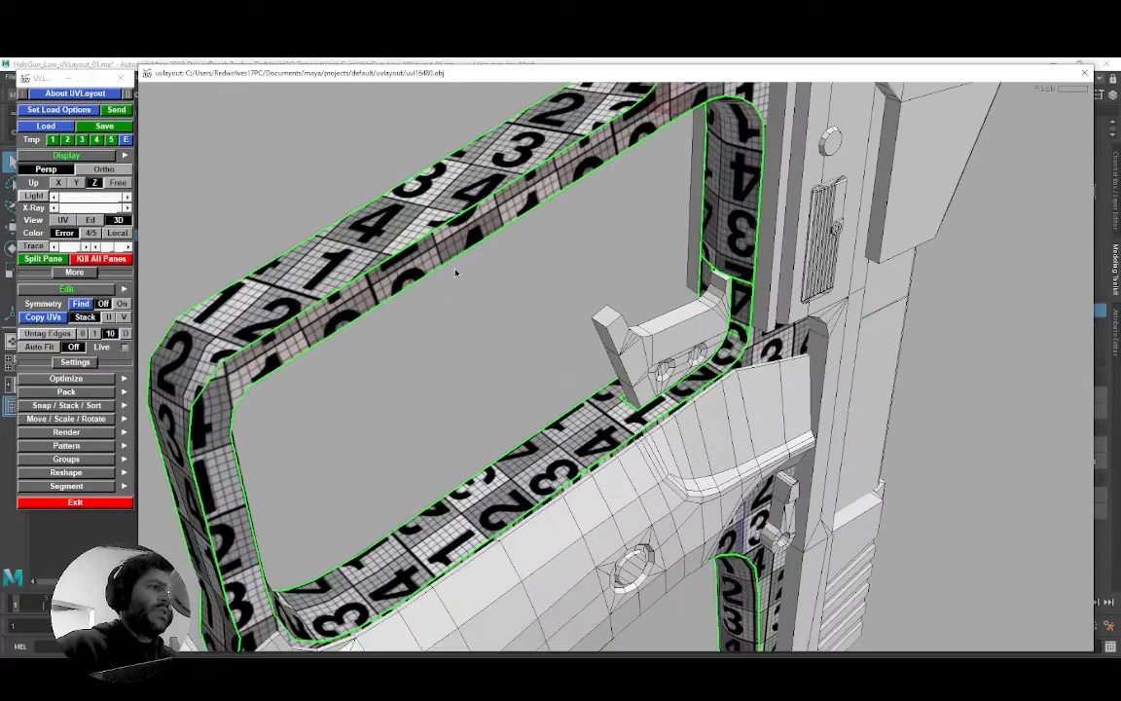
scroll(493, 294, up, 6)
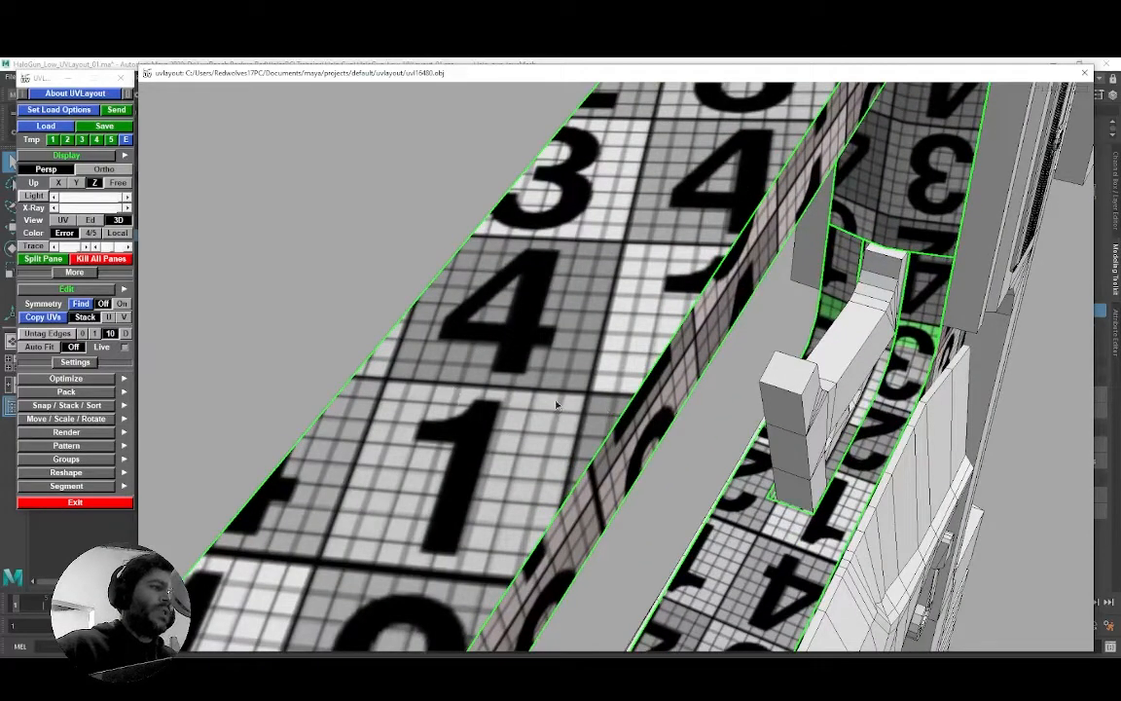
scroll(572, 382, down, 8)
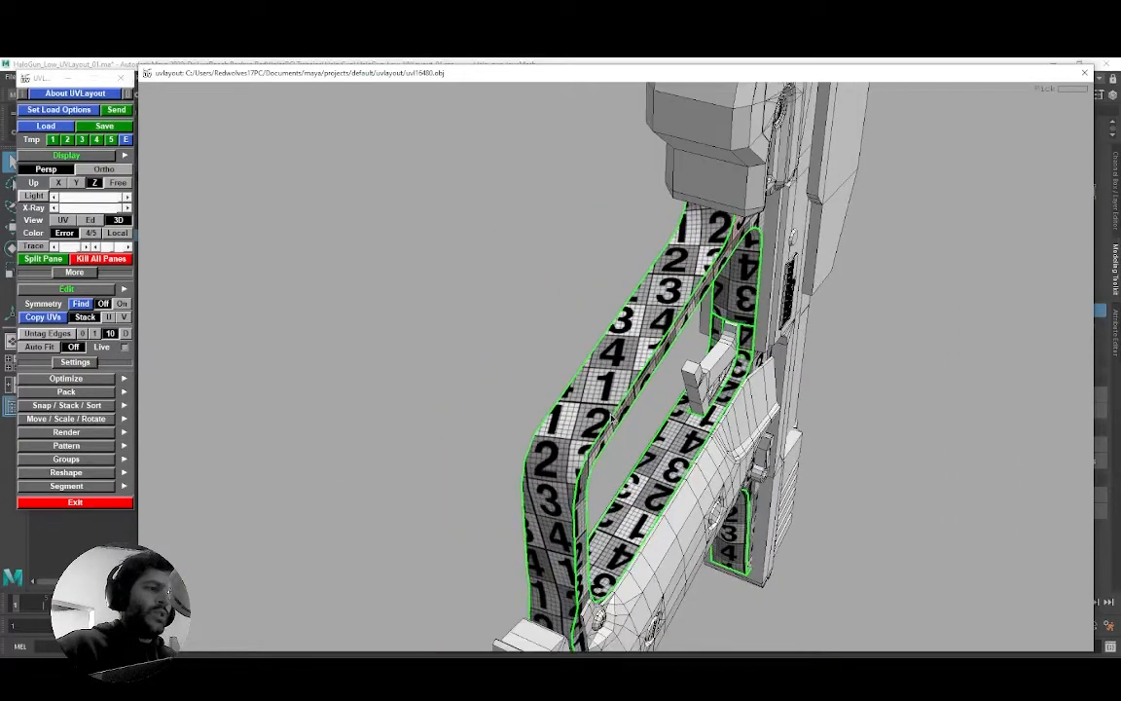
drag(559, 383, 517, 364)
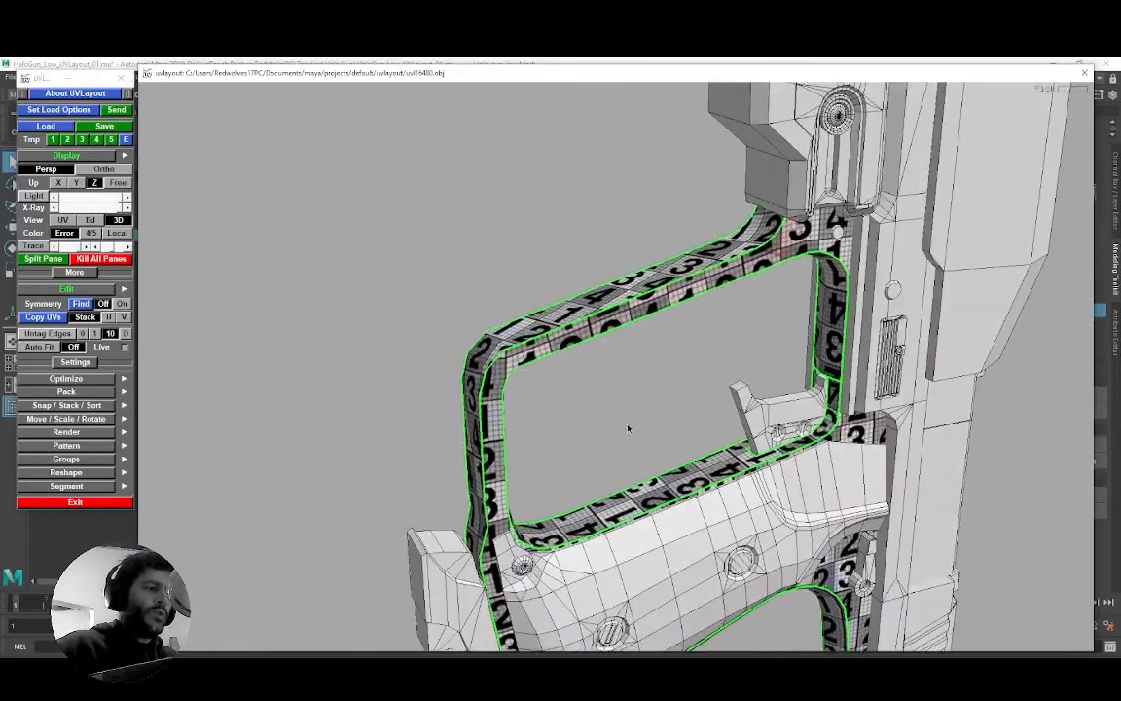
middle_drag(627, 428, 417, 282)
scroll(562, 406, down, 6)
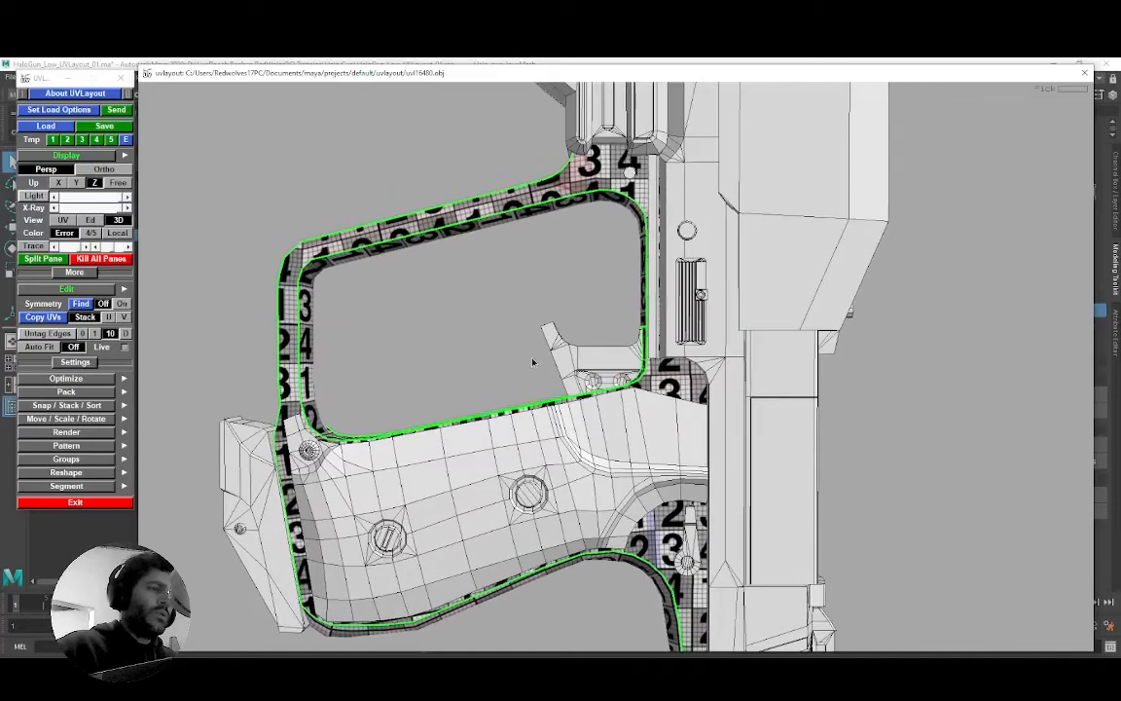
drag(535, 358, 596, 384)
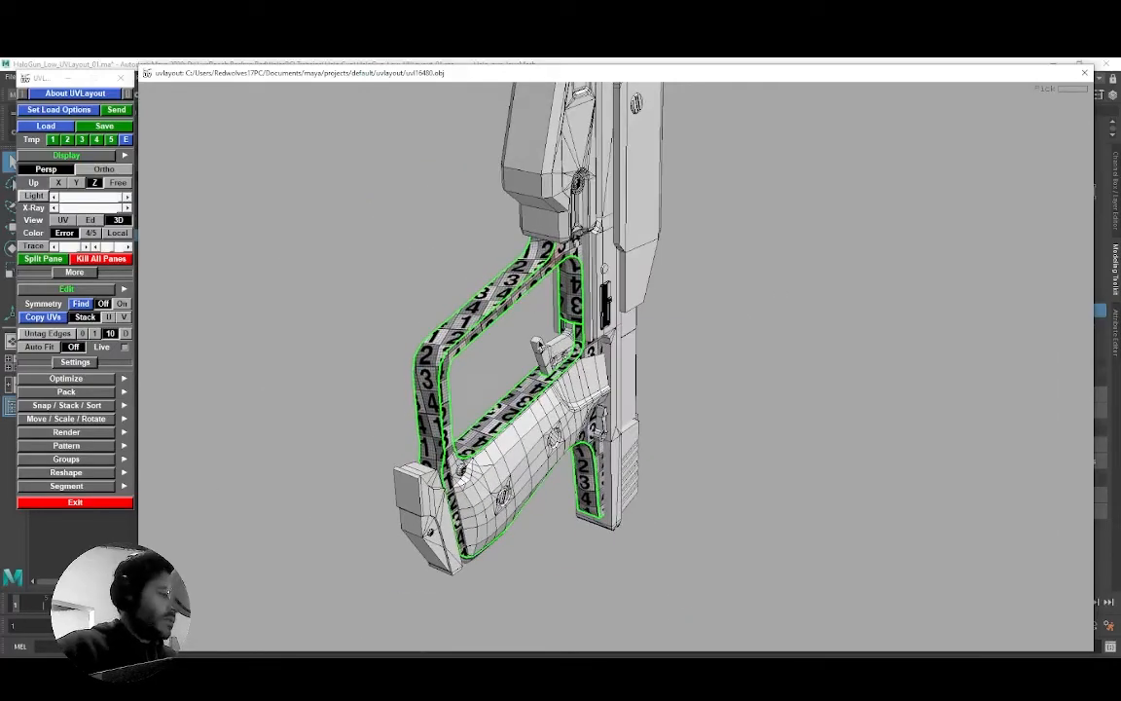
Step: Return to the UV shells and send the unwrapped mesh back to Maya
key(1)
scroll(570, 268, down, 4)
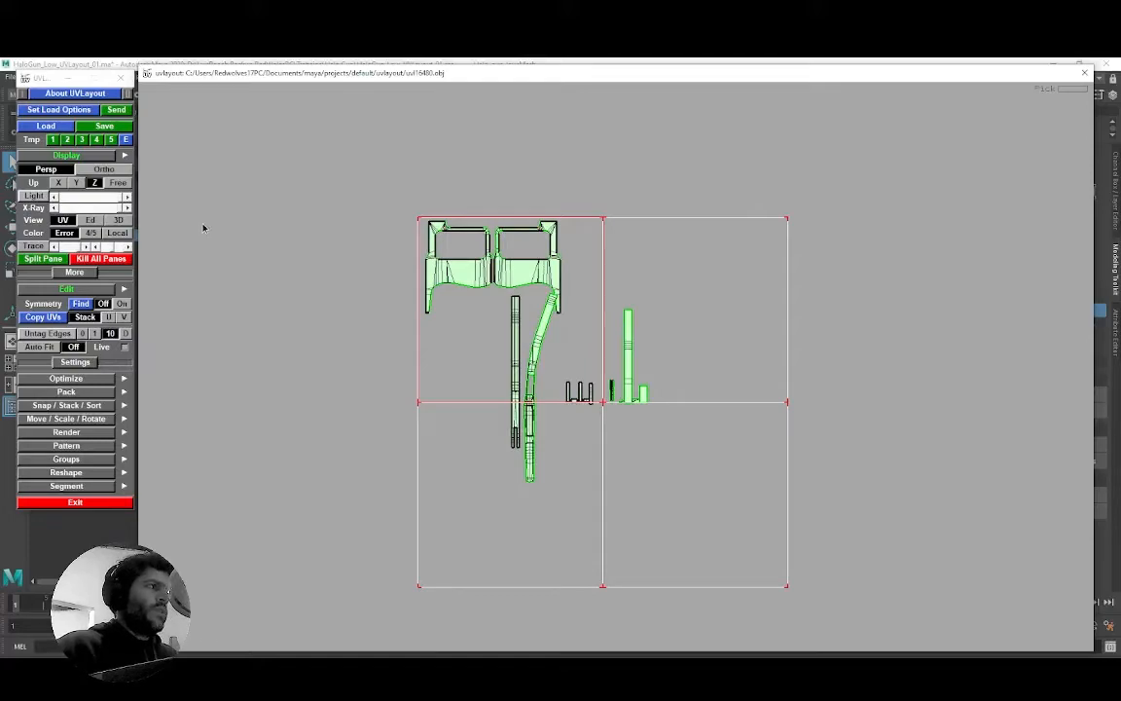
click(116, 110)
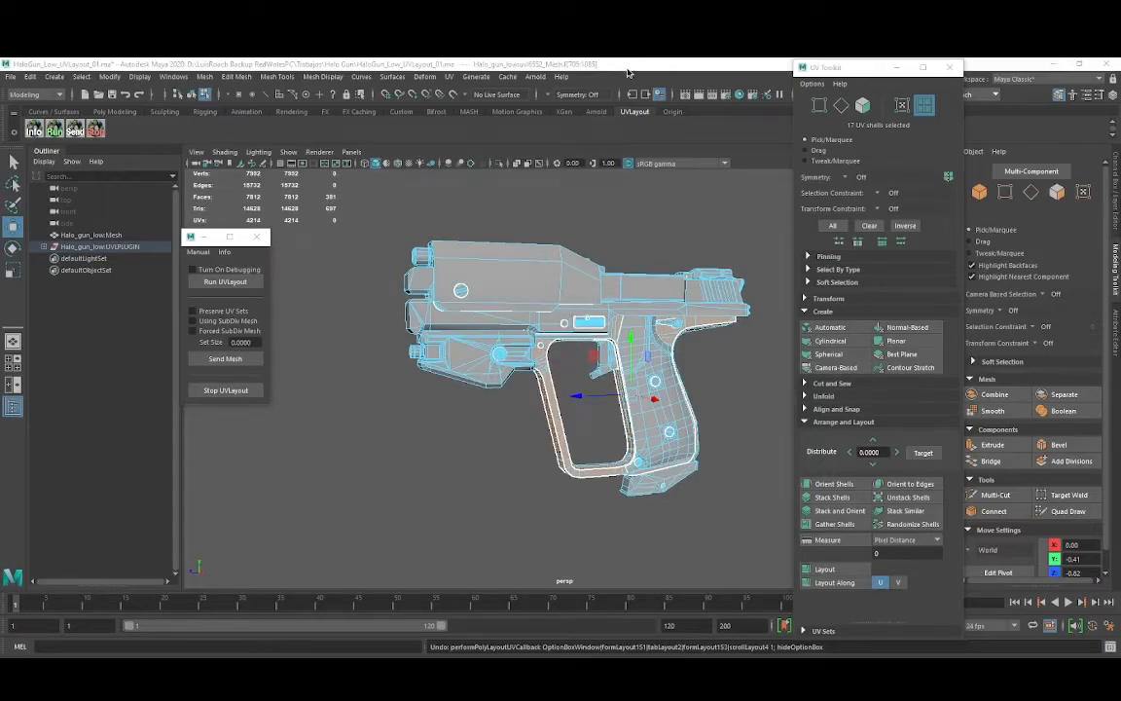
Step: Select only the unwrapped frame shells in the UV editor and pack them into the 0–1 tile with Layout
drag(428, 58, 550, 80)
key(a)
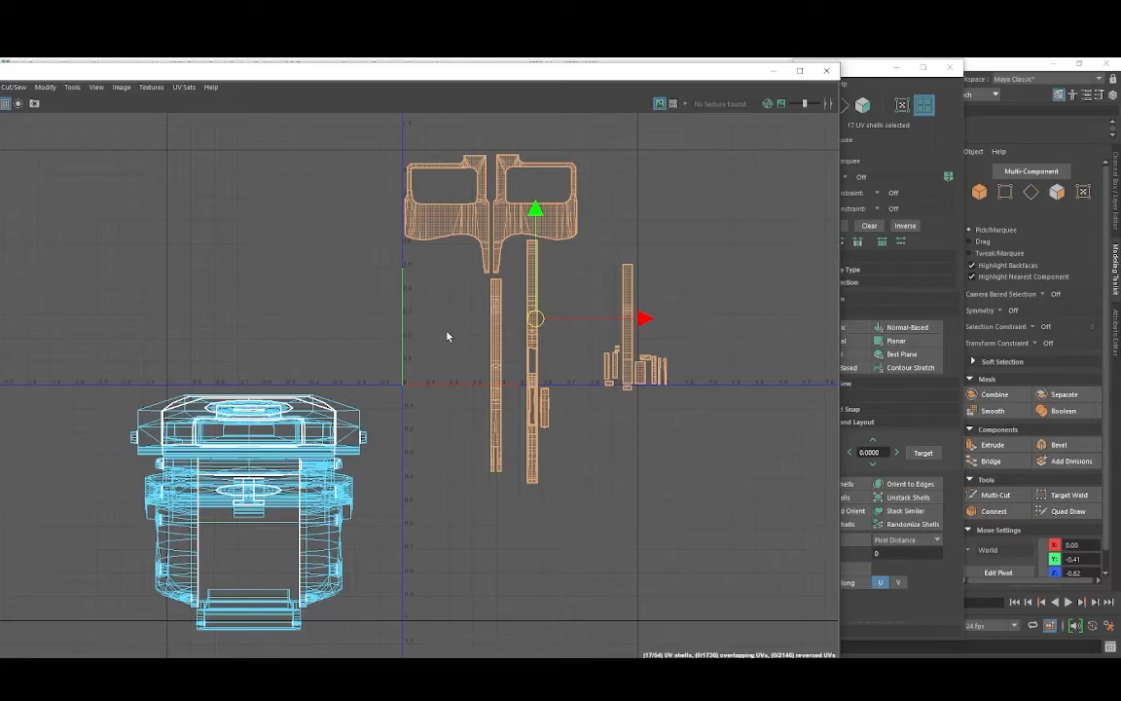
alt+middle_drag(374, 384, 387, 348)
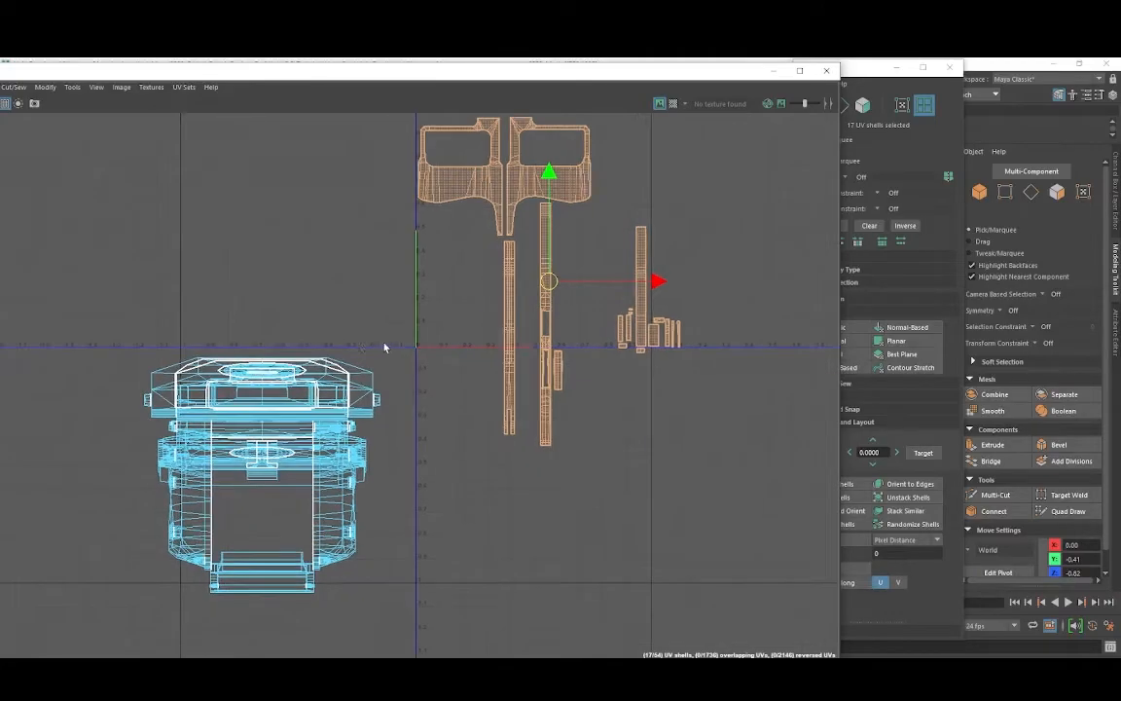
drag(107, 299, 413, 613)
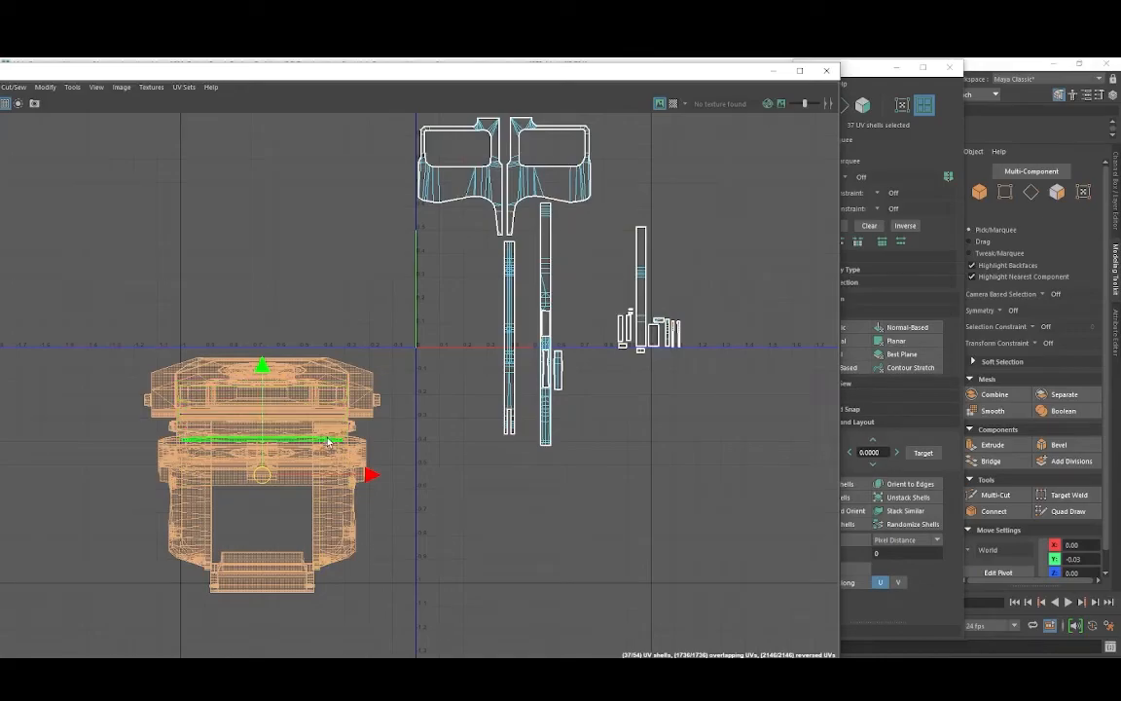
alt+middle_drag(461, 293, 385, 375)
drag(325, 156, 568, 453)
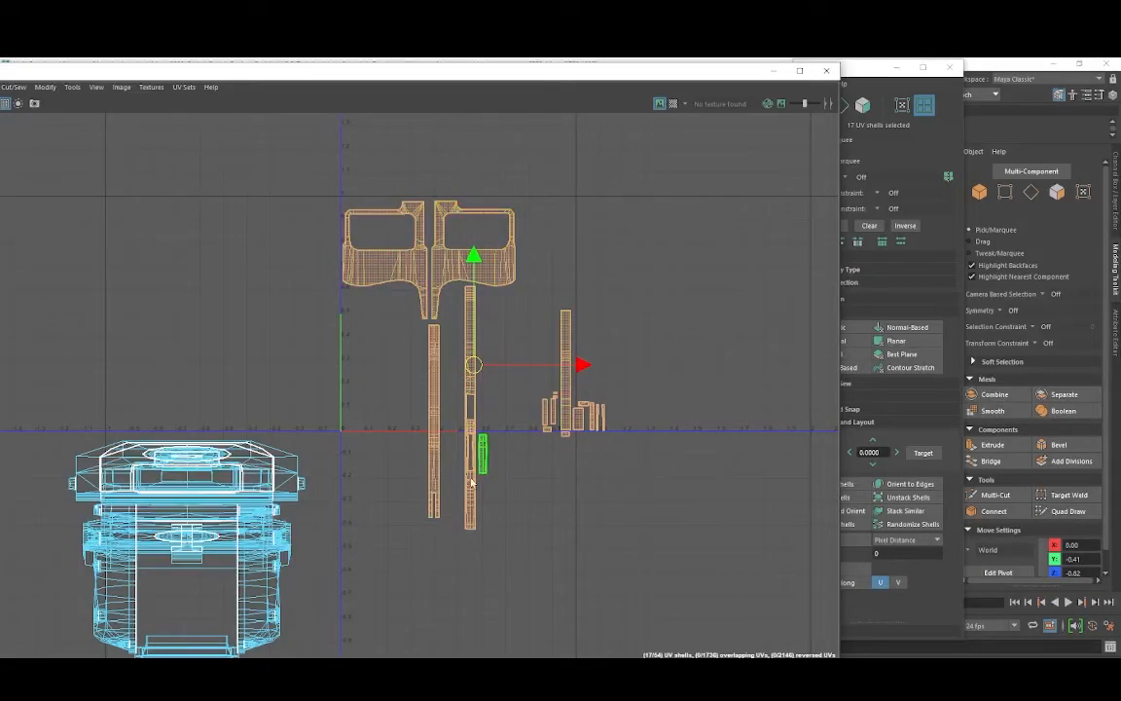
alt+middle_drag(567, 435, 521, 430)
drag(696, 83, 642, 78)
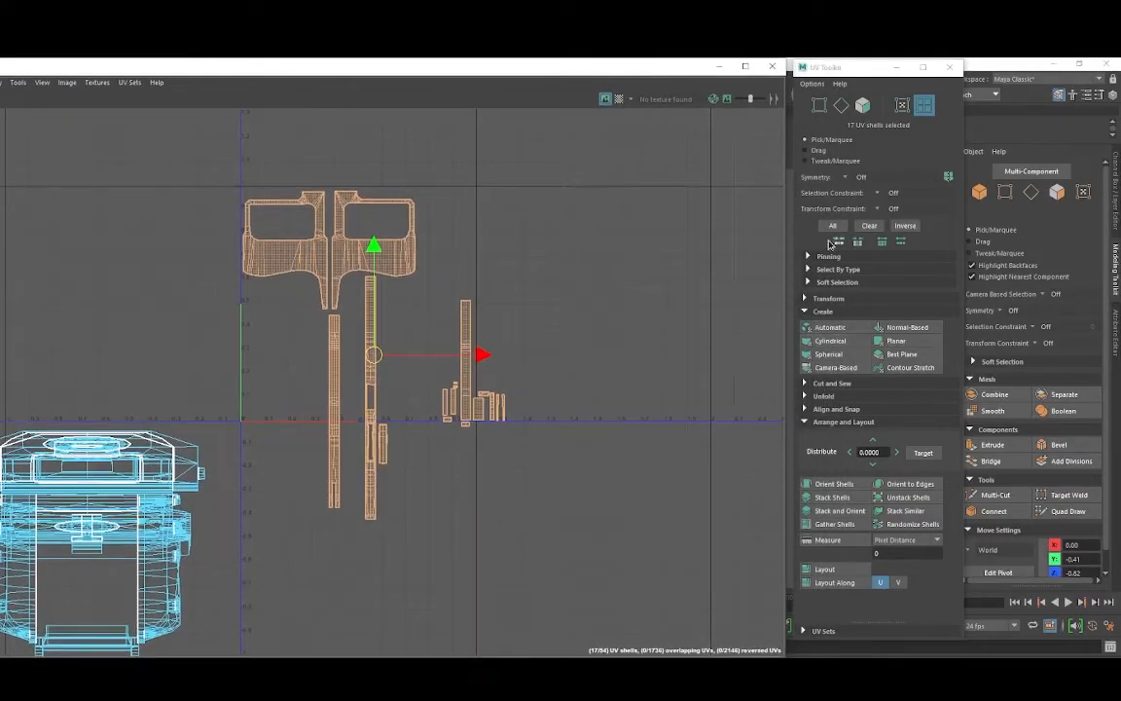
shift+click(841, 573)
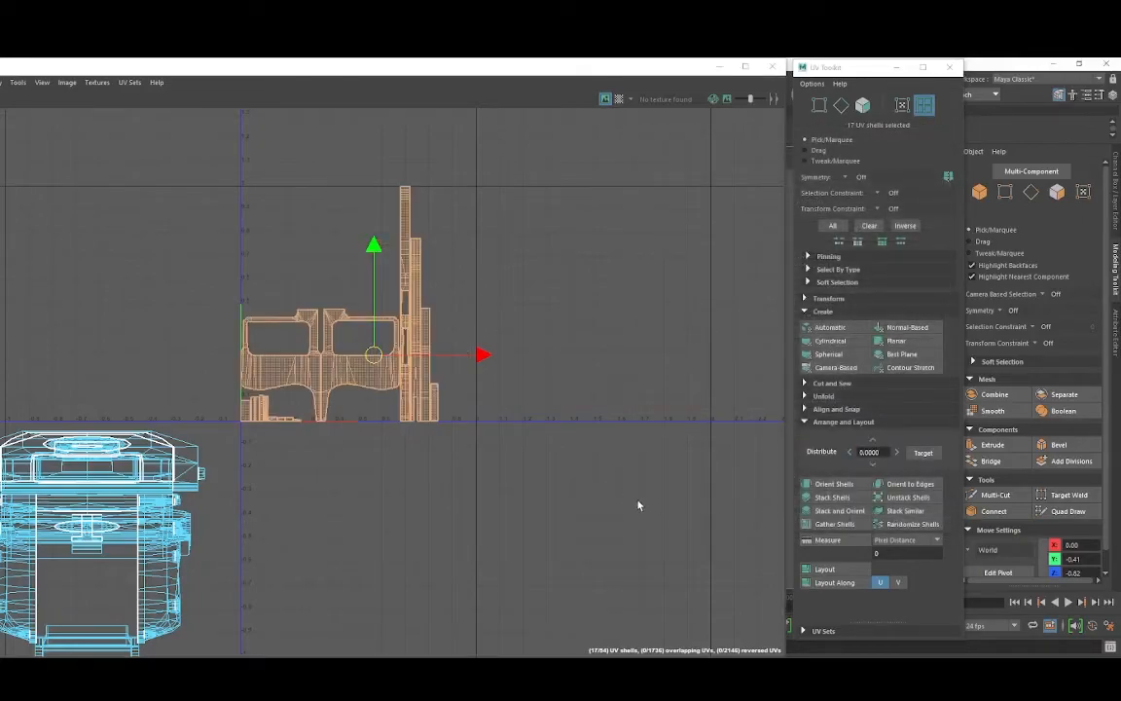
Step: Examine the packed frame shells, checking the side panels, long strips and small pieces within the UV tile
scroll(355, 321, up, 8)
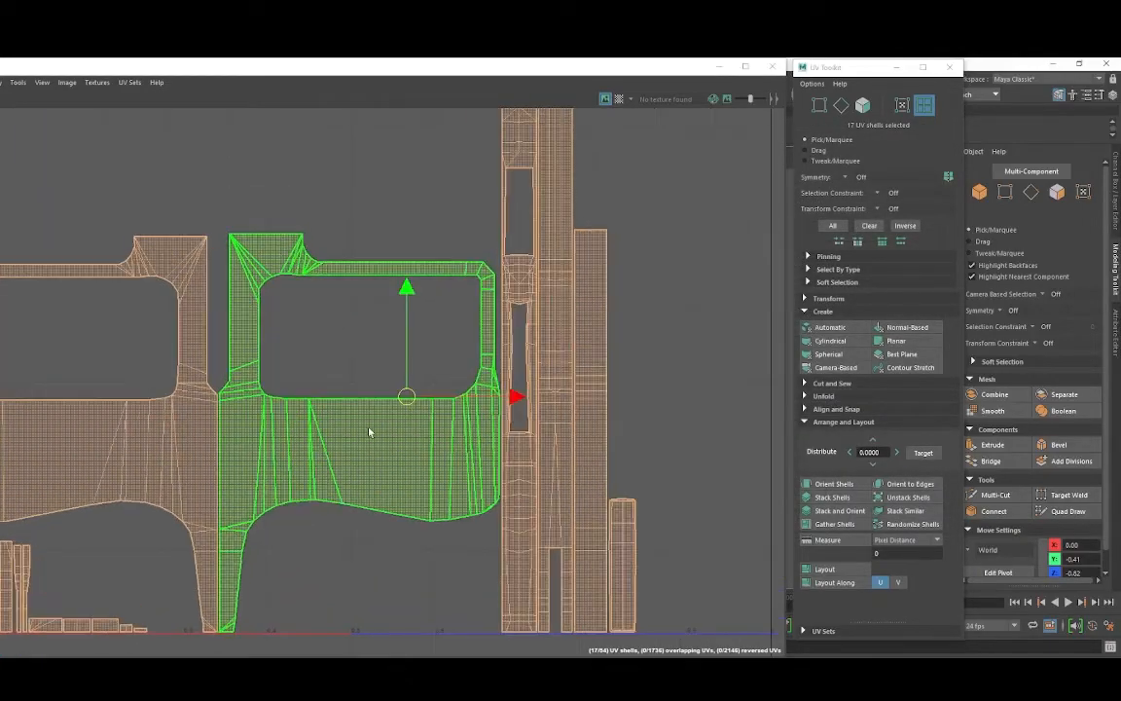
alt+middle_drag(620, 547, 593, 468)
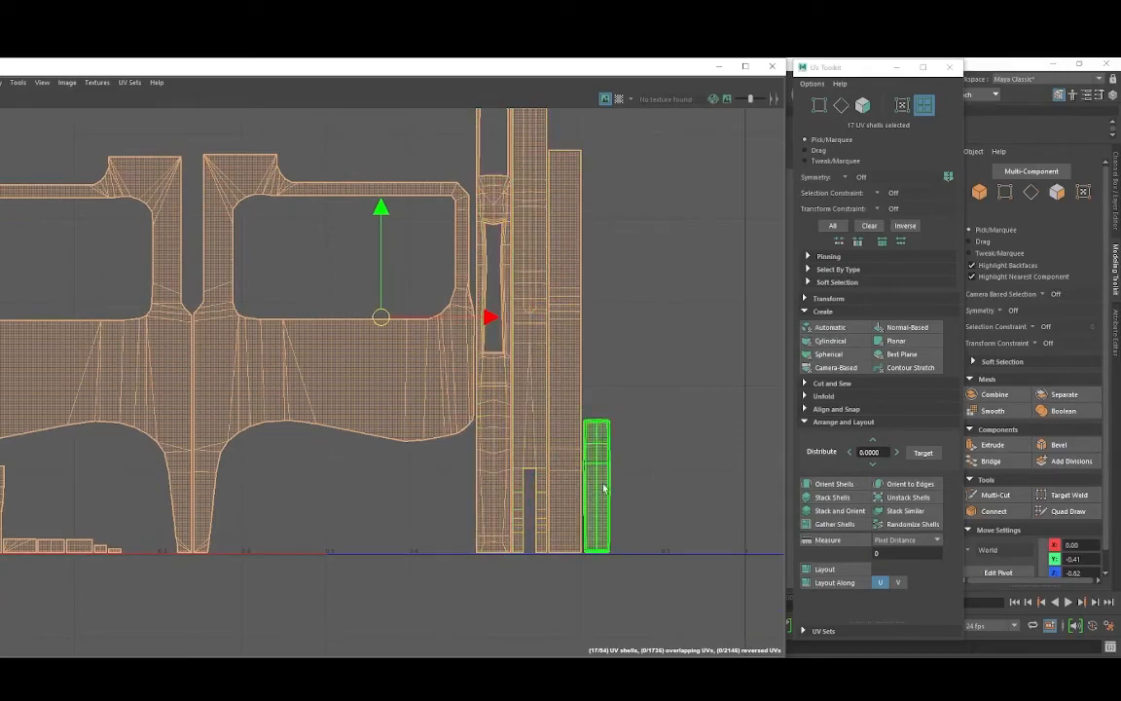
scroll(507, 323, down, 4)
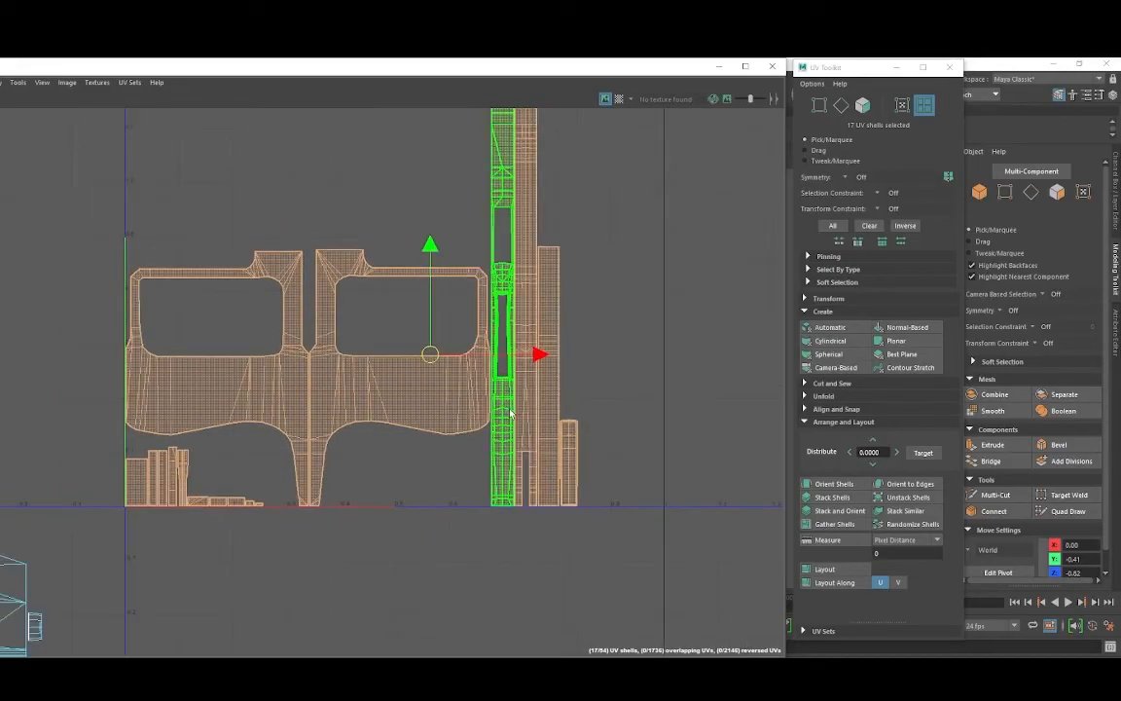
alt+middle_drag(515, 281, 532, 418)
alt+middle_drag(382, 491, 430, 422)
scroll(491, 387, down, 2)
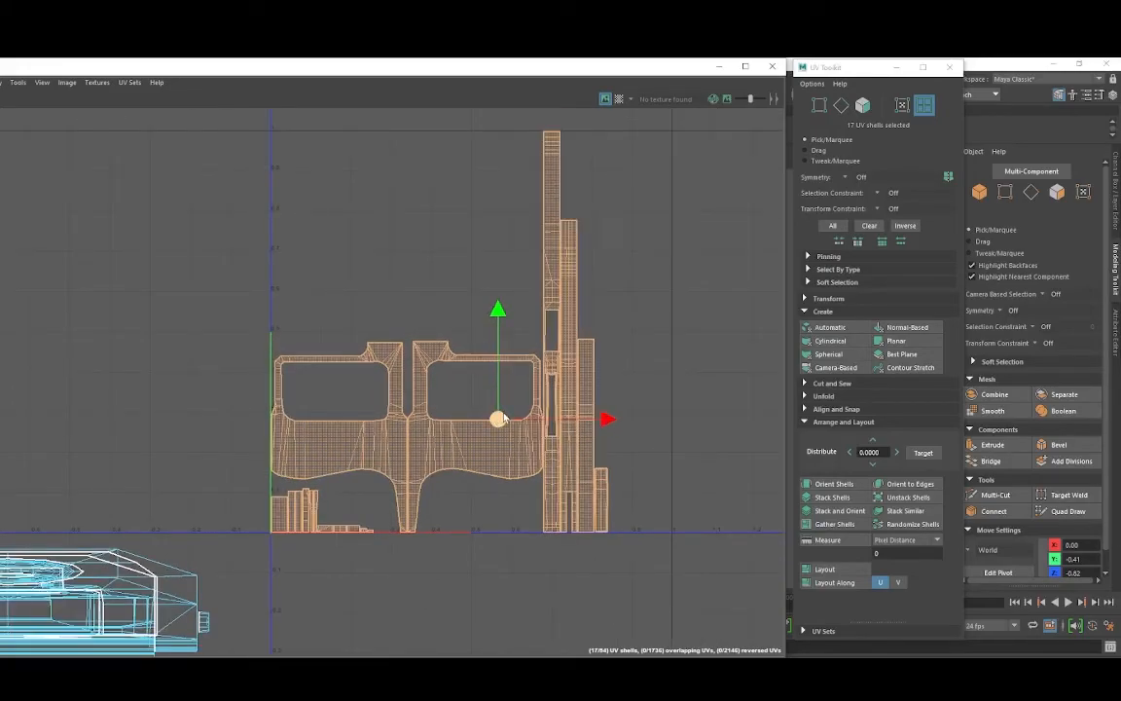
scroll(501, 384, down, 2)
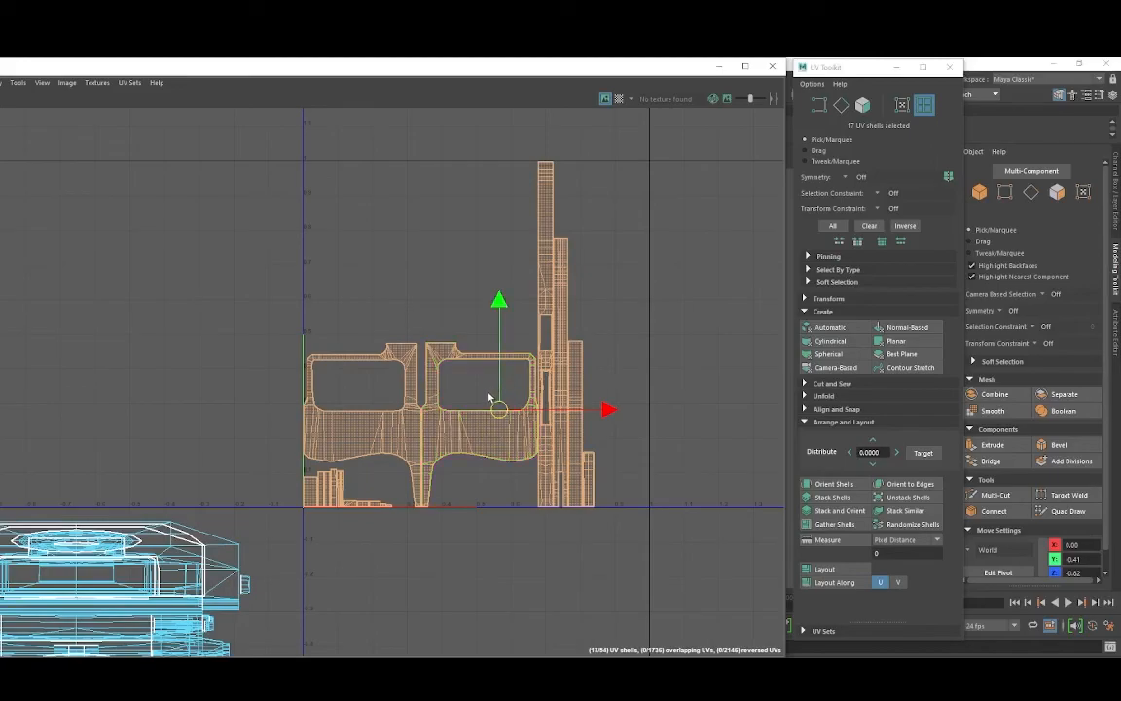
alt+middle_drag(502, 321, 464, 342)
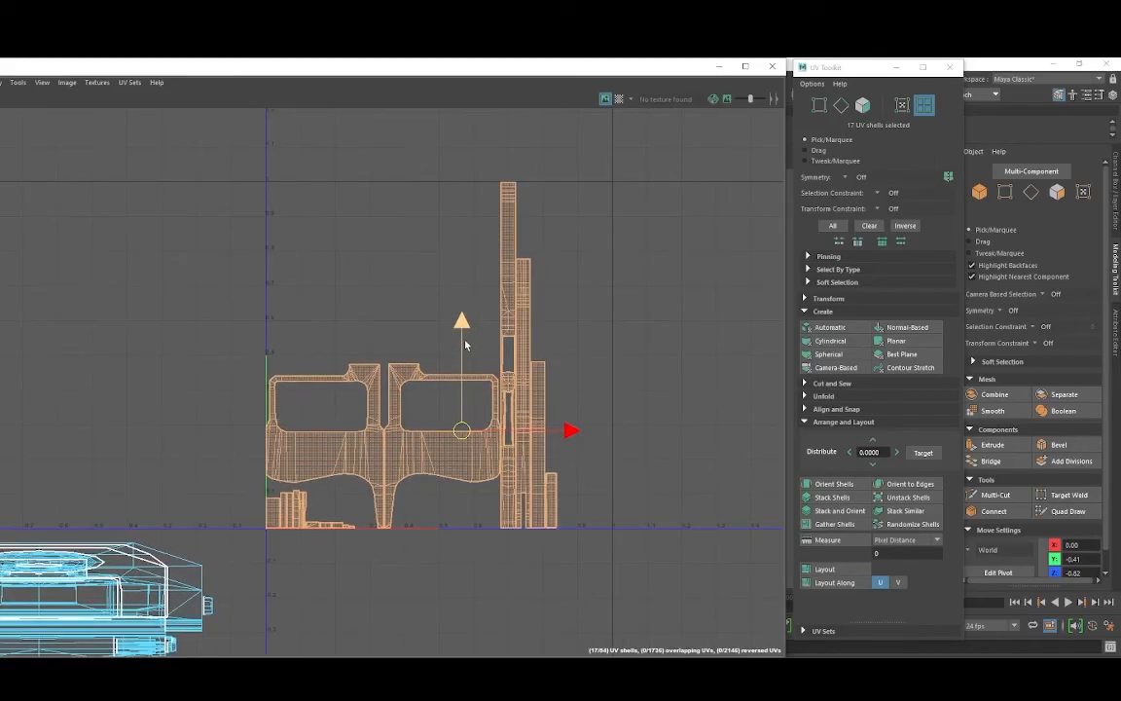